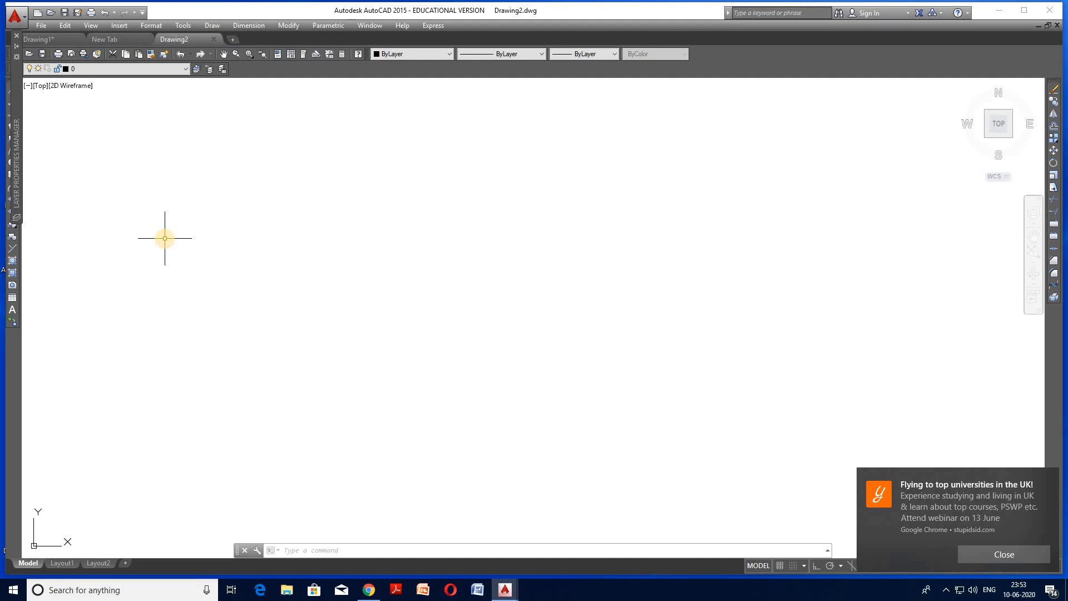
# - Set the model space limits with the lower corner at 0,0 and the upper corner at 420,297
pyautogui.write('limits')
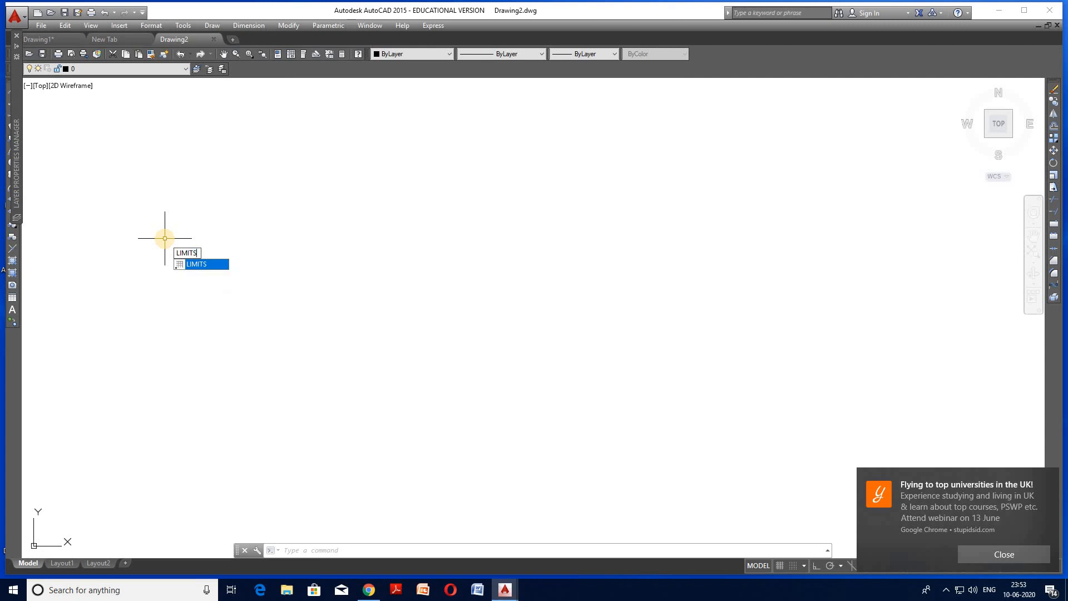
pyautogui.press('Return')
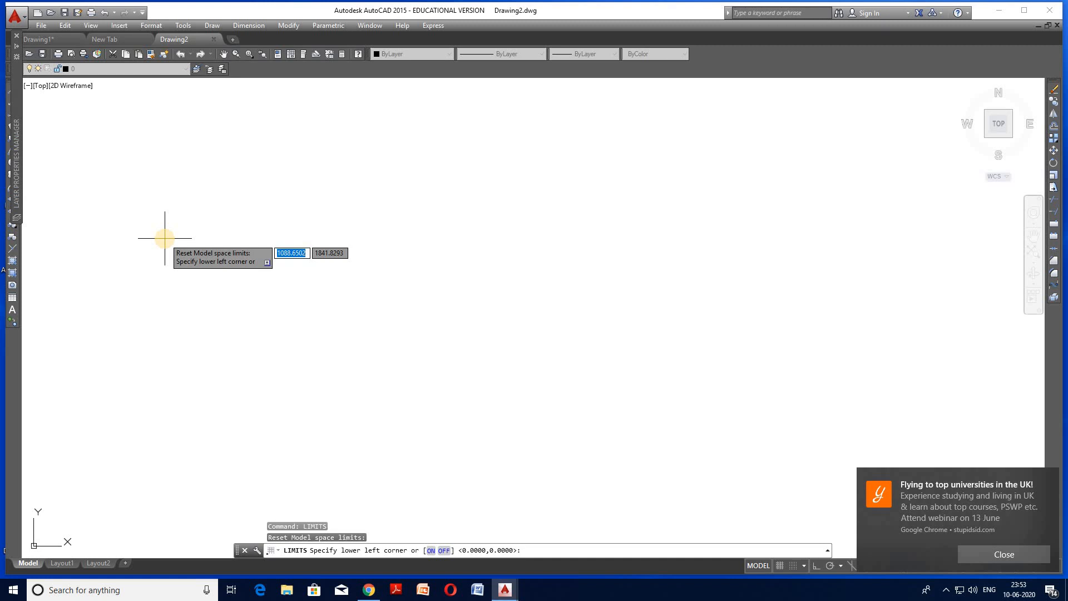
pyautogui.write('0')
pyautogui.press('Tab')
pyautogui.write('0')
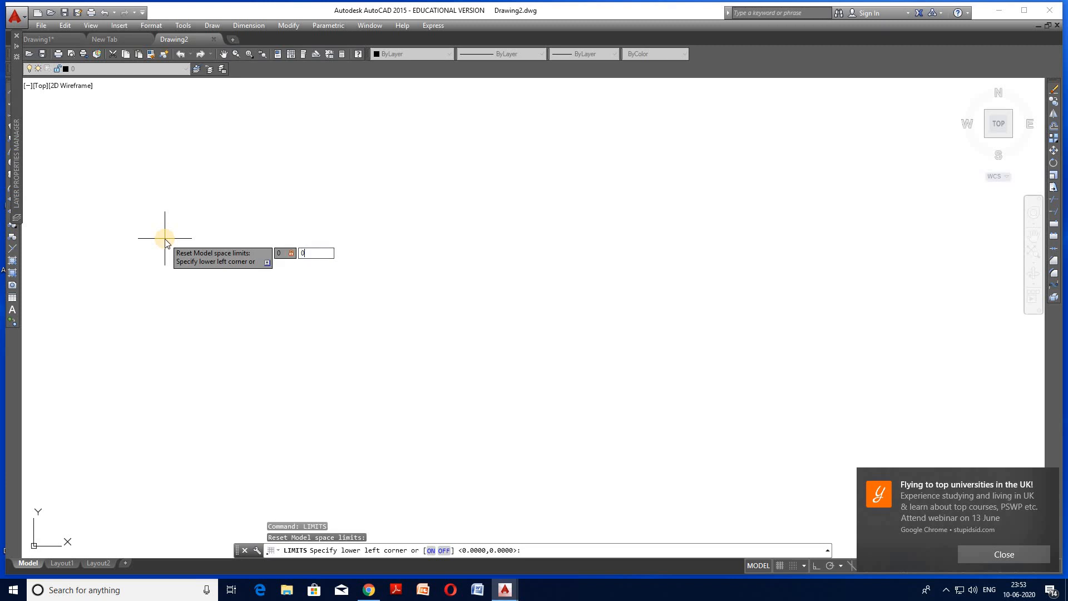
pyautogui.press('Return')
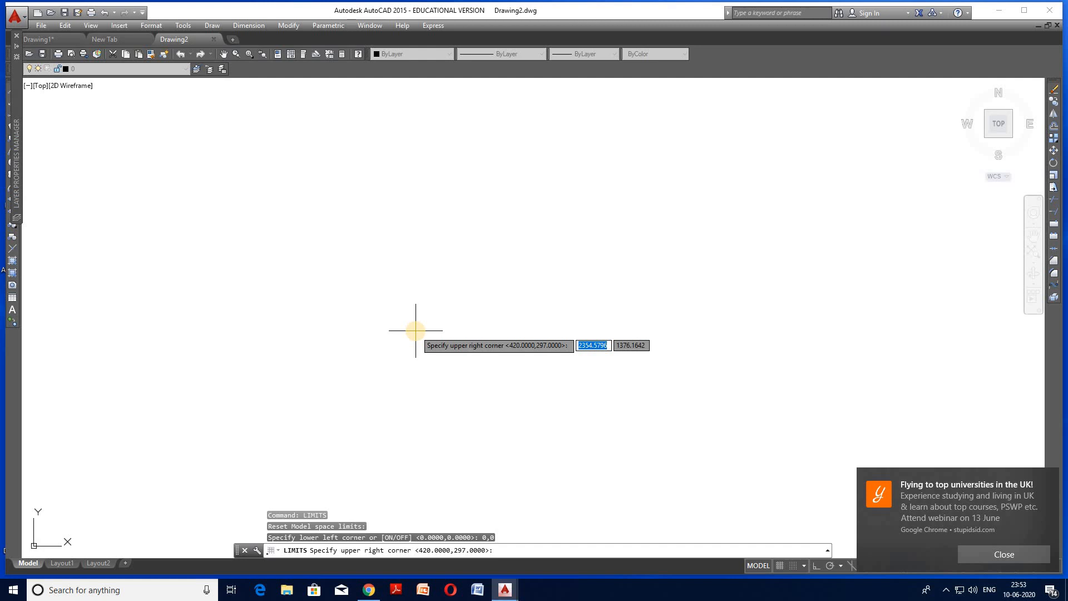
pyautogui.write('420')
pyautogui.press('Tab')
pyautogui.write('297')
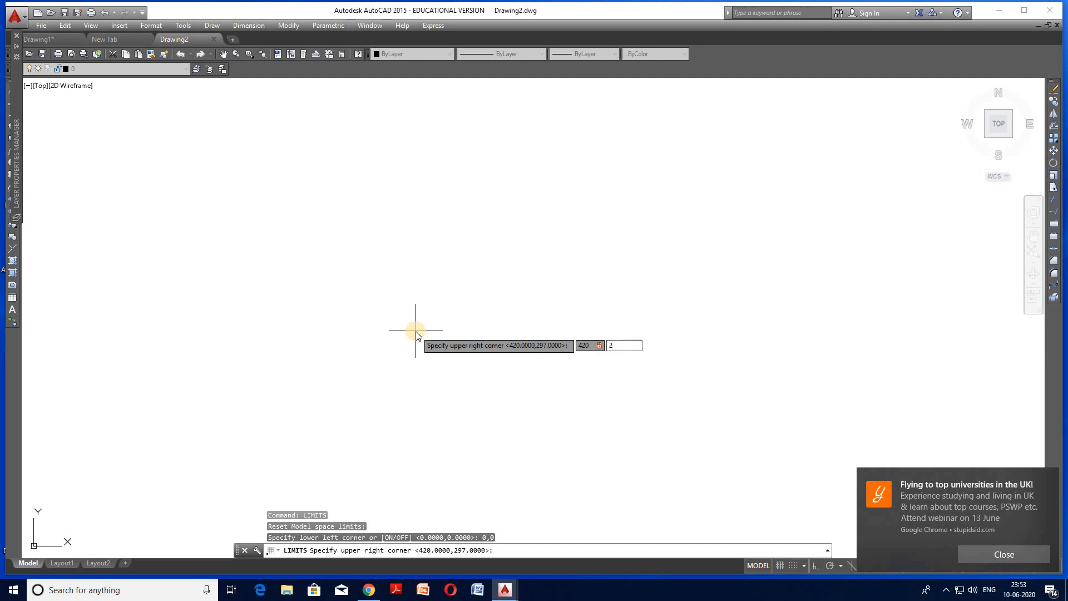
pyautogui.press('Return')
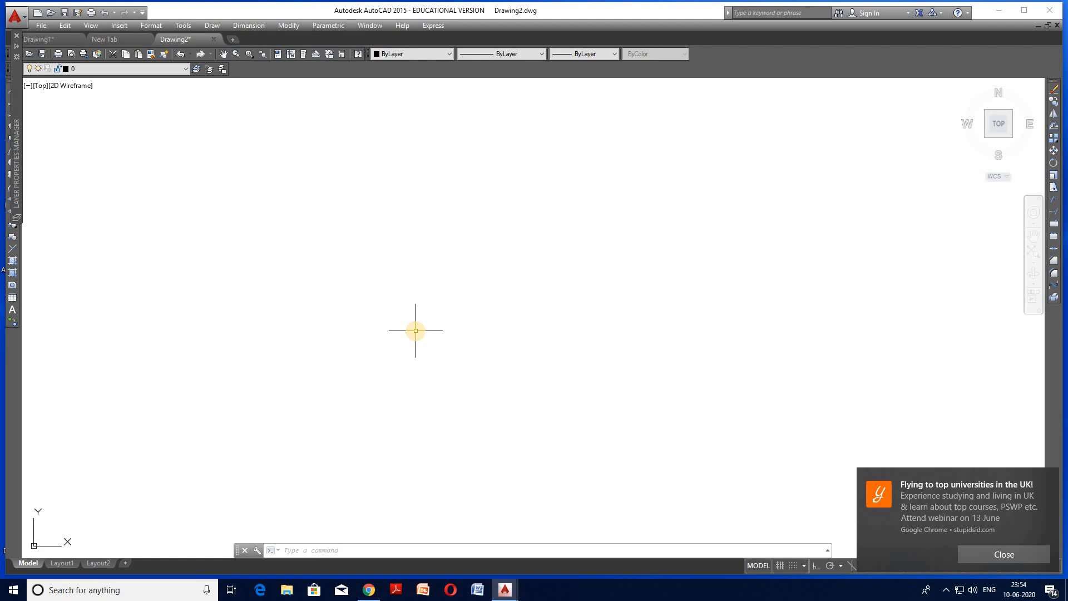
# - Draw the sheet border as a rectangle from 0,0 to 420,297
pyautogui.write('RE')
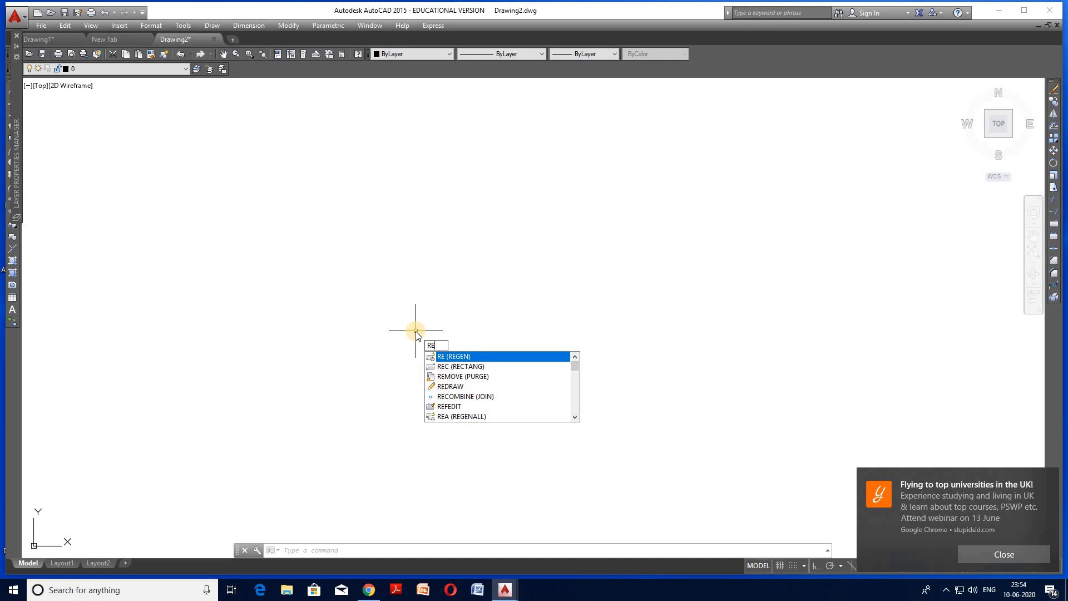
pyautogui.write('C')
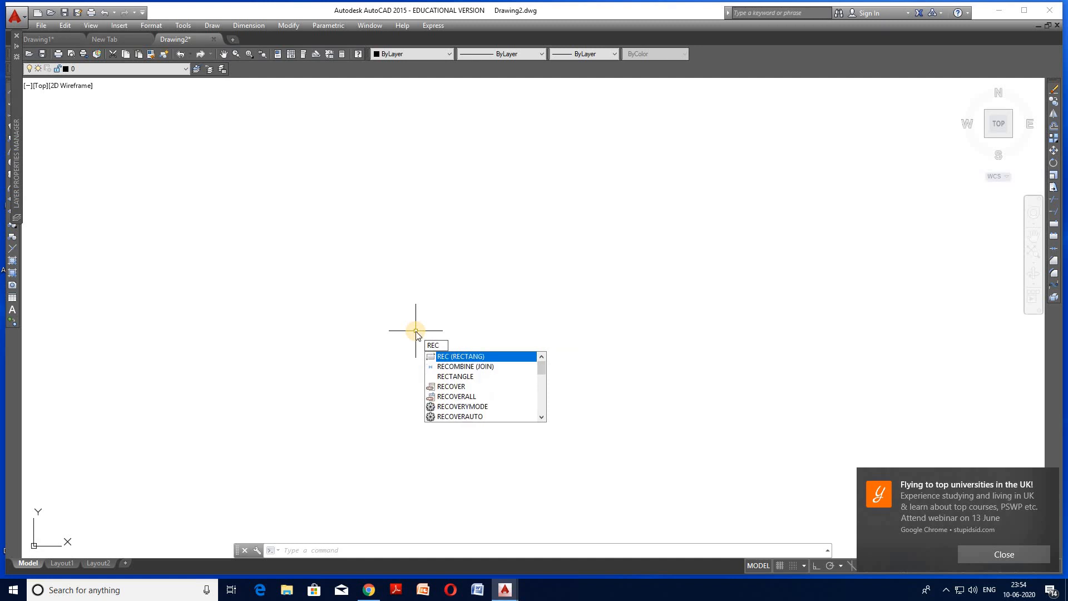
pyautogui.press('Return')
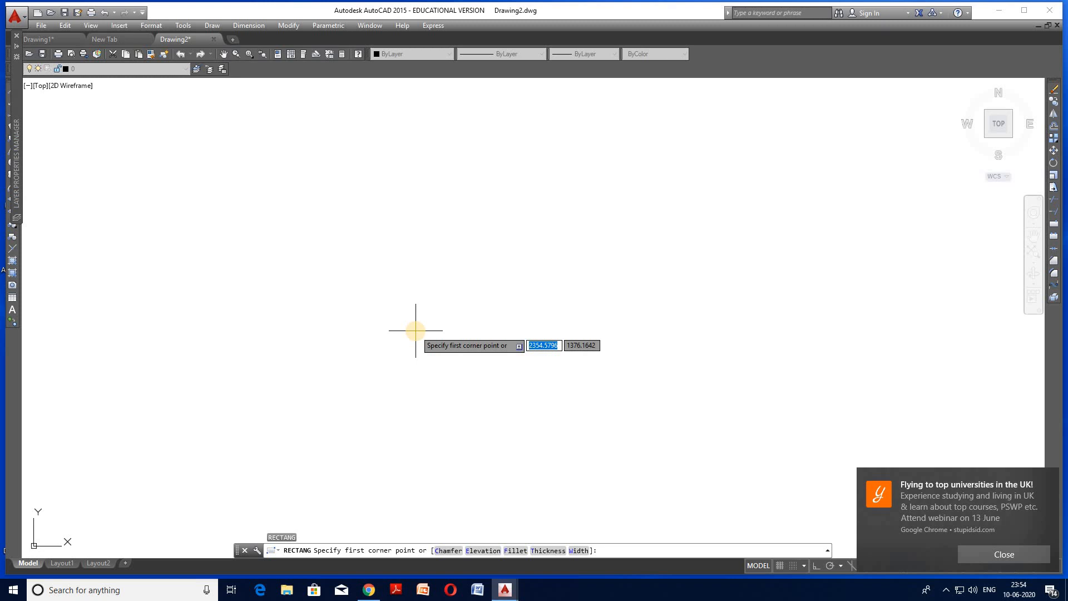
pyautogui.write('0')
pyautogui.press('Tab')
pyautogui.write('0')
pyautogui.press('Return')
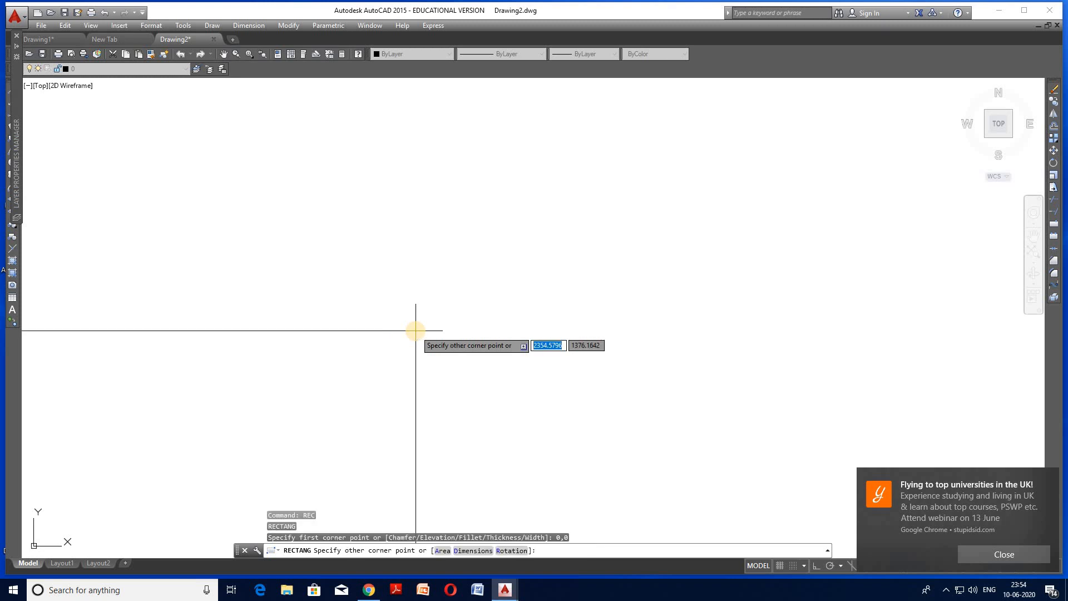
pyautogui.write('420')
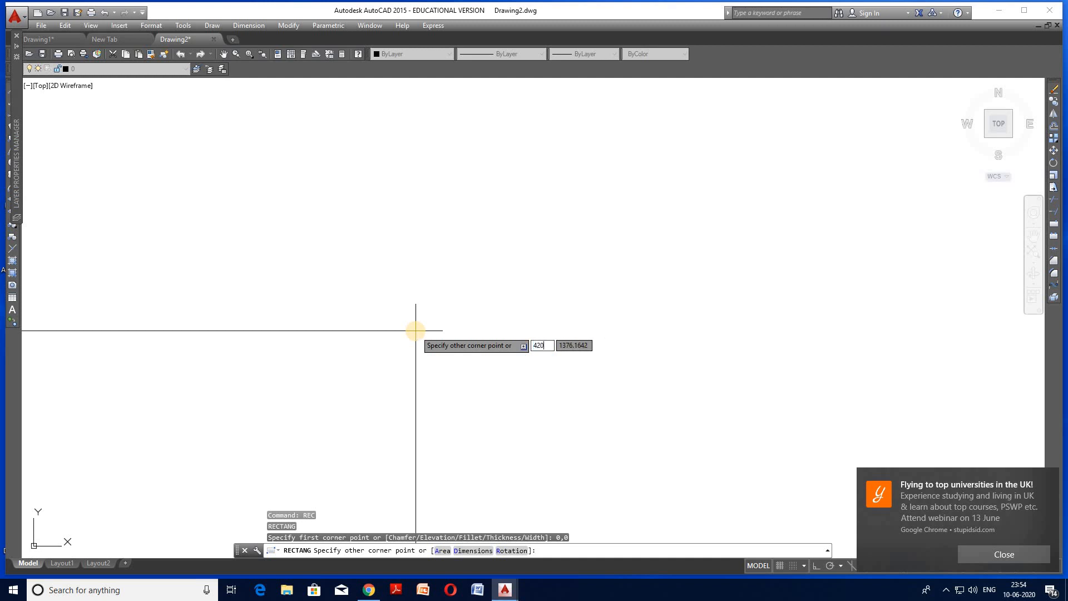
pyautogui.press('Tab')
pyautogui.write('297')
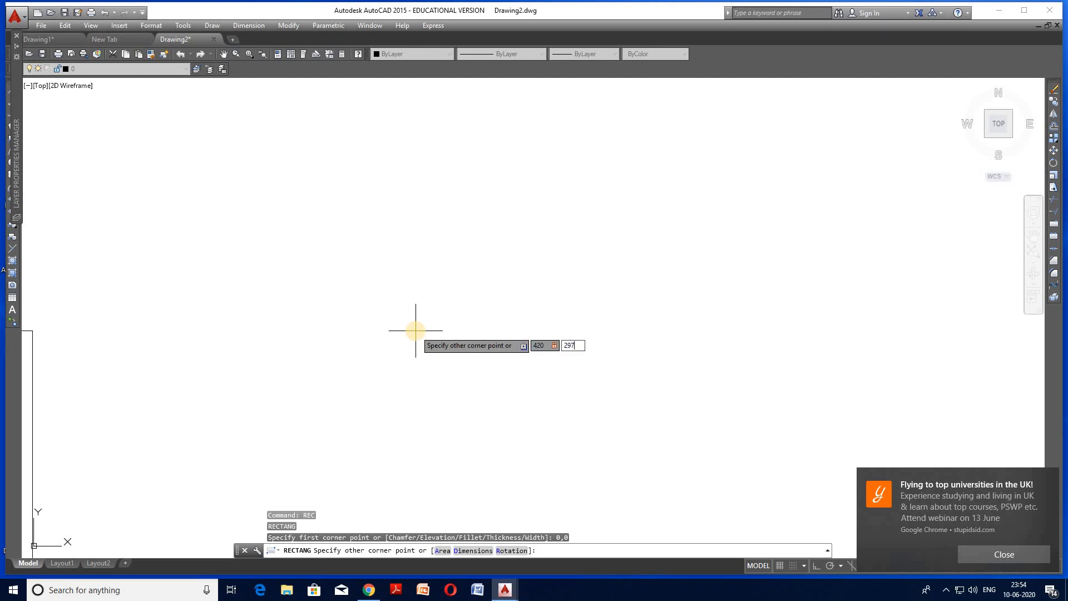
pyautogui.press('Return')
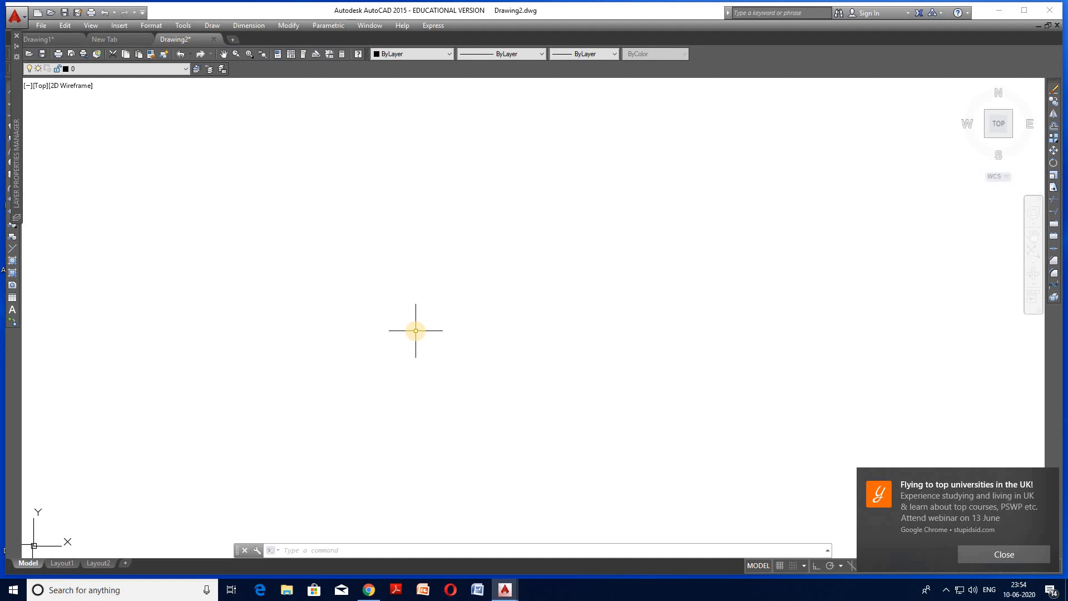
# - Zoom to All to fit the whole sheet border in the view
pyautogui.write('z')
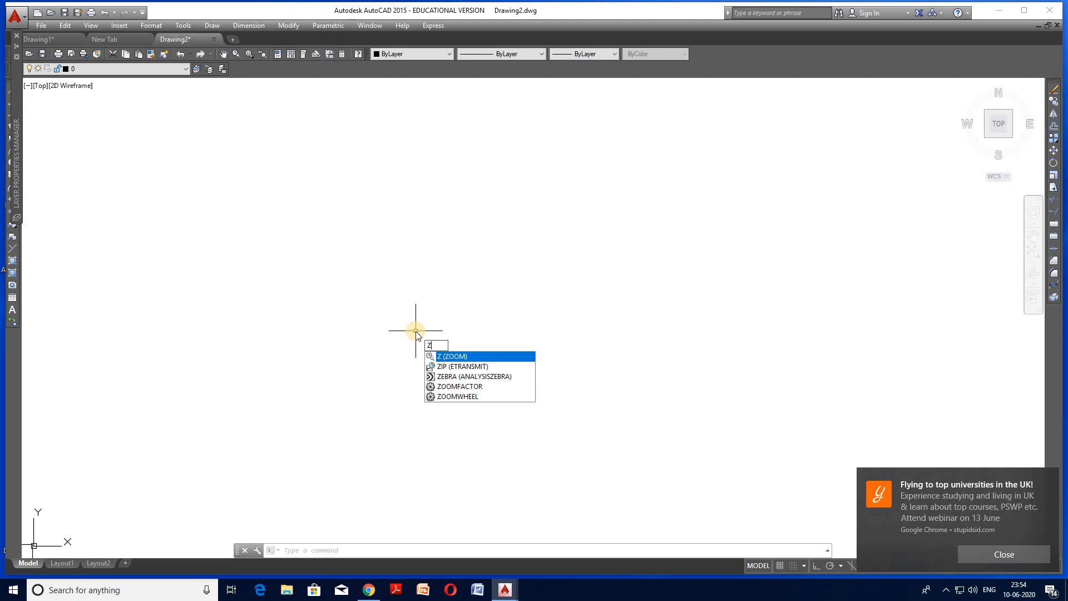
pyautogui.press('Return')
pyautogui.write('z')
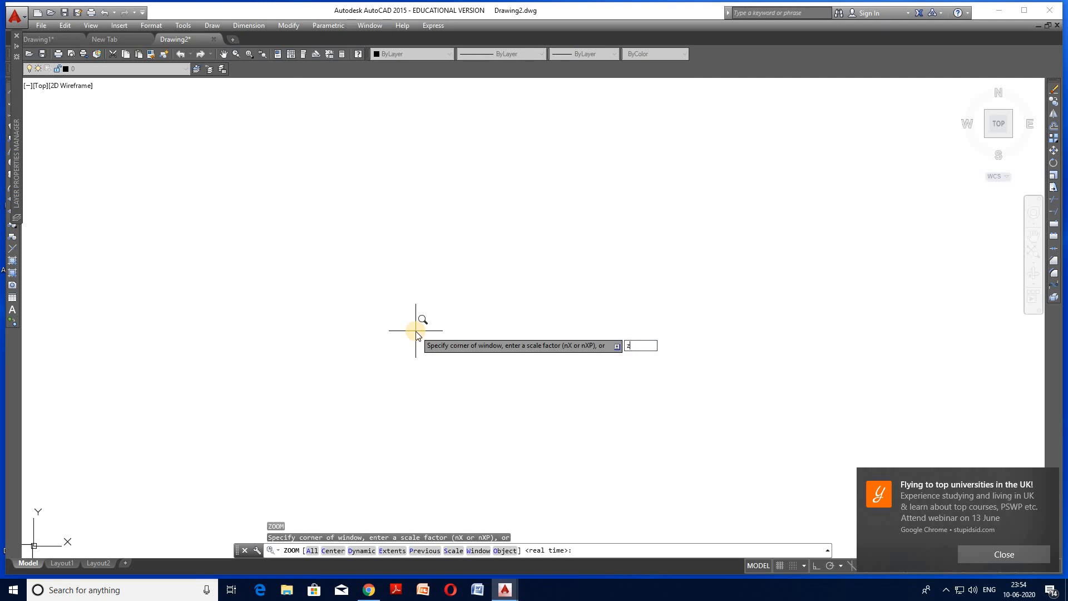
pyautogui.press('BackSpace')
pyautogui.write('a')
pyautogui.press('Return')
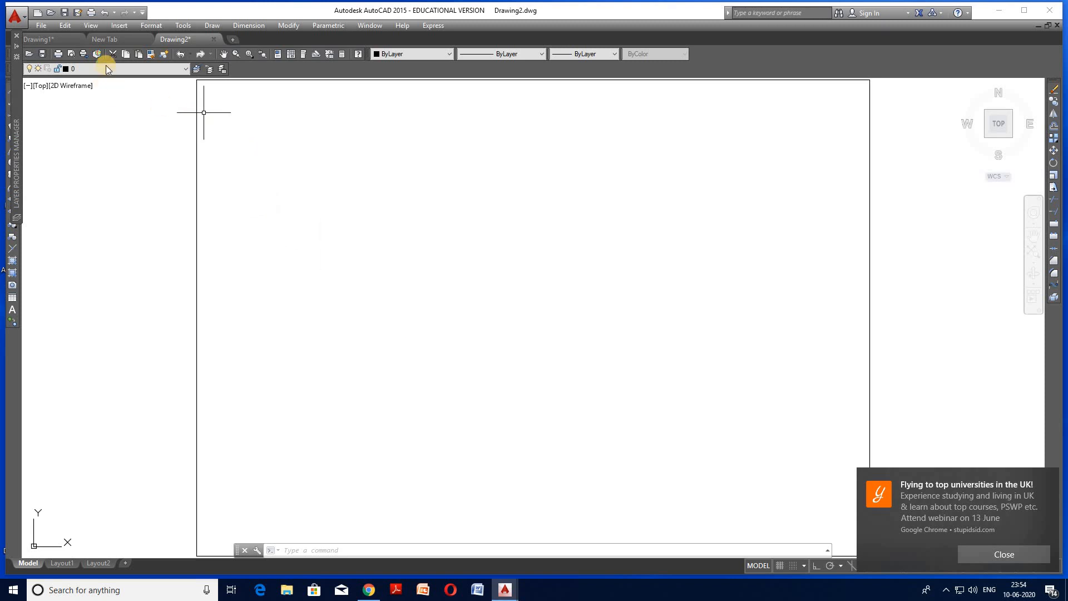
# - Switch to Drawing1 and frame the reference sheet with the isometric, front, left and top views
pyautogui.click(48, 39)
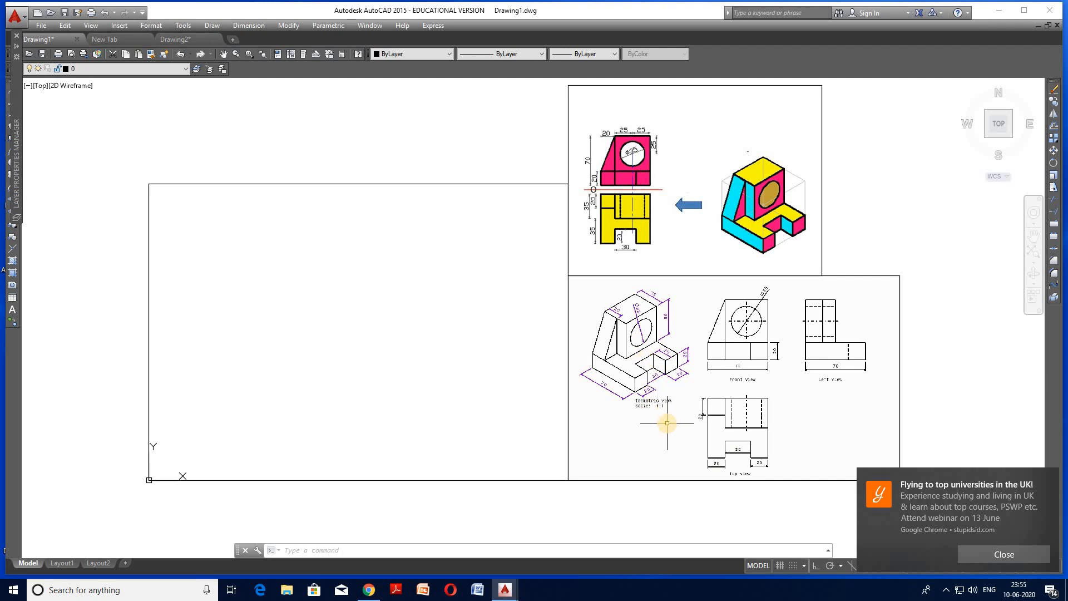
pyautogui.scroll(2, 823, 448)
pyautogui.moveTo(823, 448); pyautogui.dragTo(743, 424, button='middle')
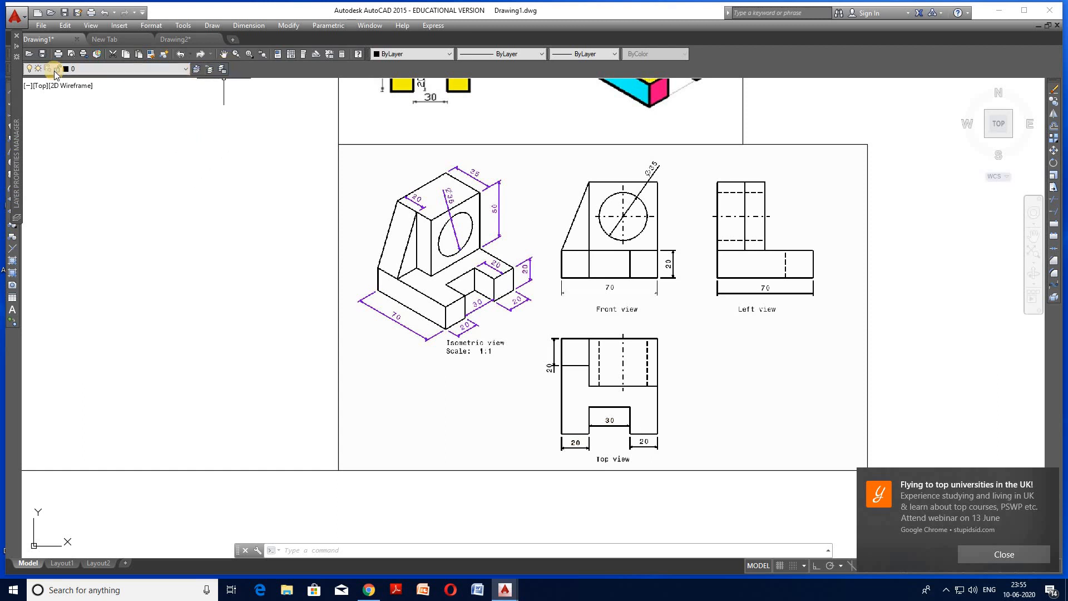
pyautogui.moveTo(16, 70)
pyautogui.rightClick(13, 360)
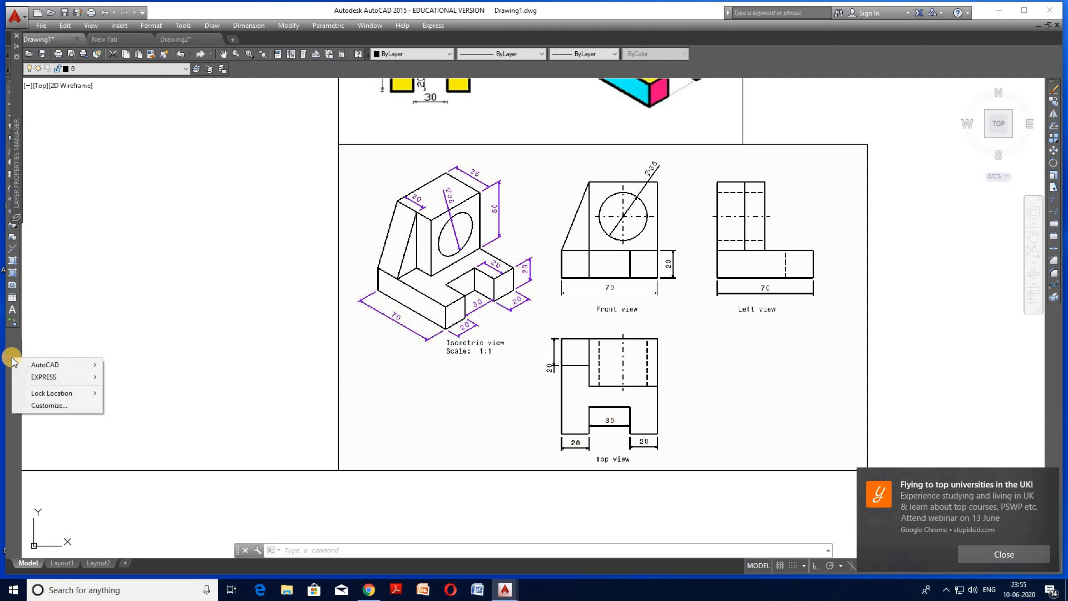
pyautogui.moveTo(36, 365)
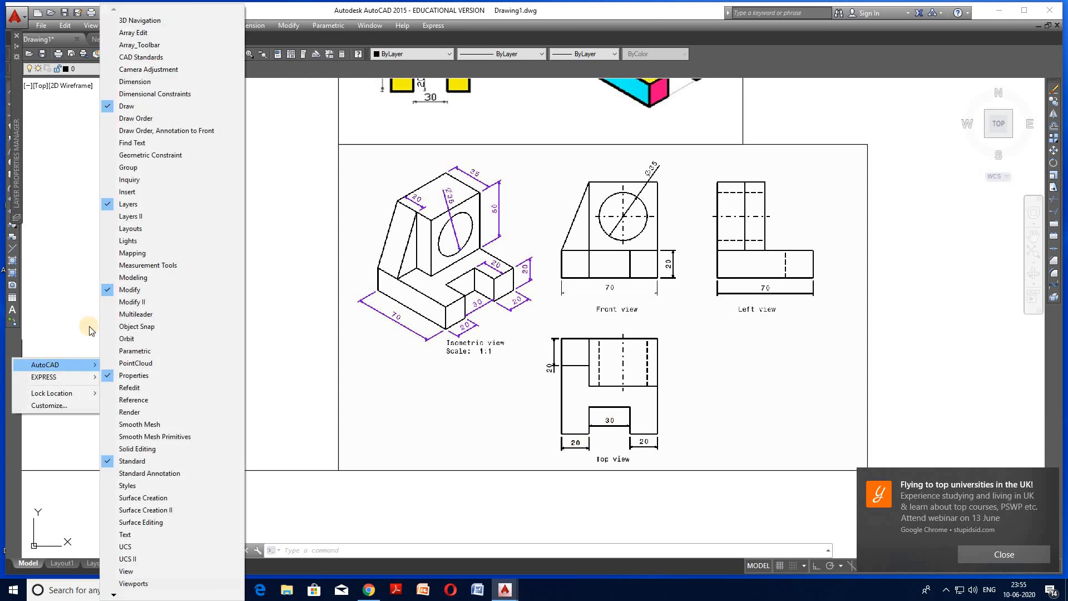
pyautogui.click(110, 205)
pyautogui.click(53, 138)
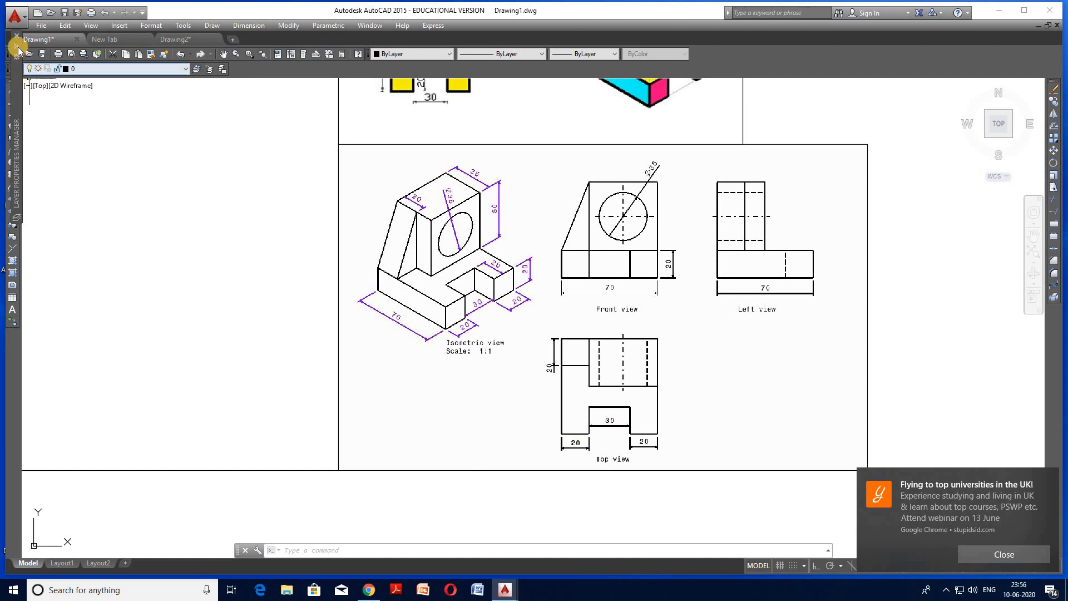
# - Create a new layer below layer 0 with a lineweight of 0.30 mm
pyautogui.moveTo(19, 50)
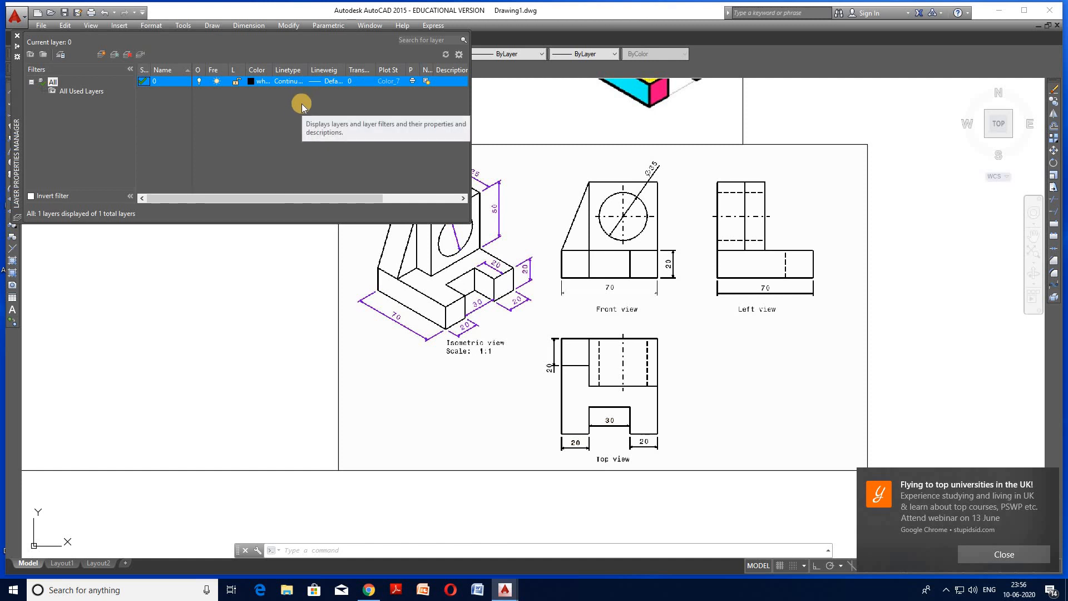
pyautogui.click(100, 56)
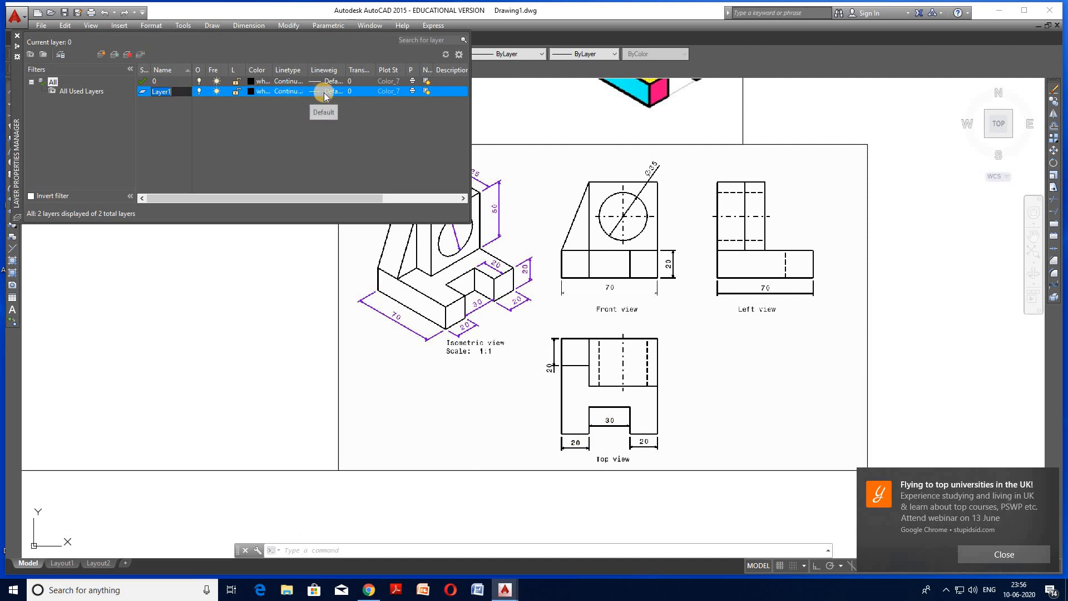
pyautogui.press('Return')
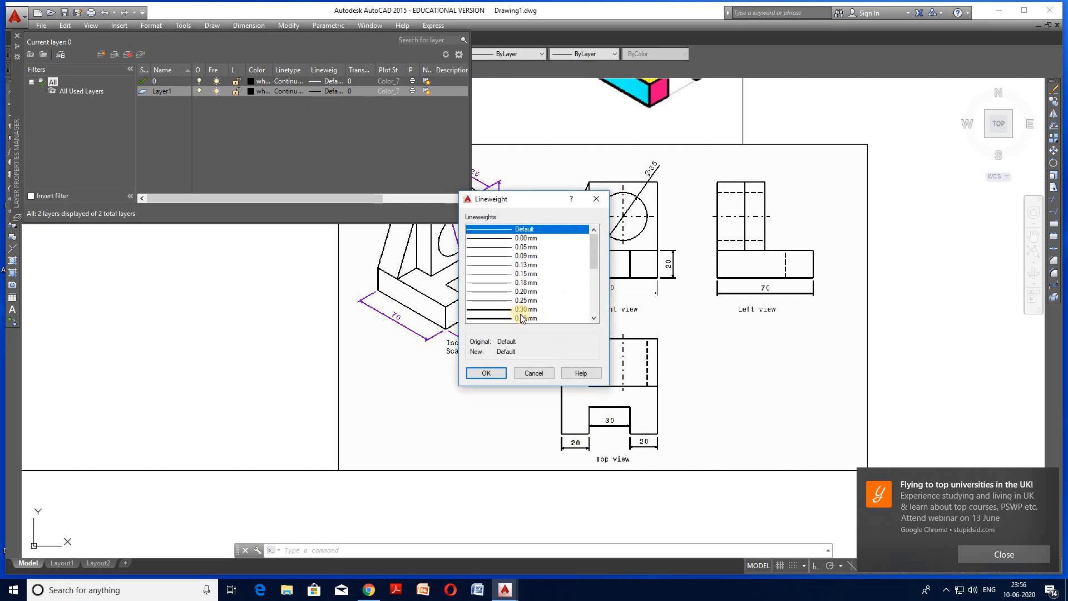
pyautogui.click(520, 310)
pyautogui.click(486, 372)
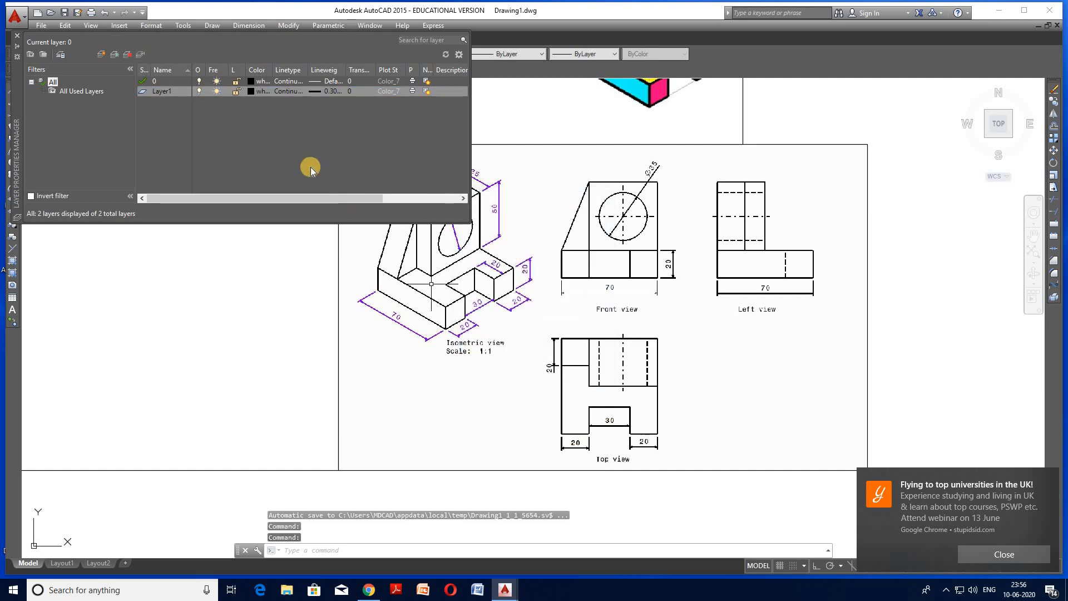
# - Create a second new layer with colour 9 and a lineweight of 0.00 mm
pyautogui.click(100, 54)
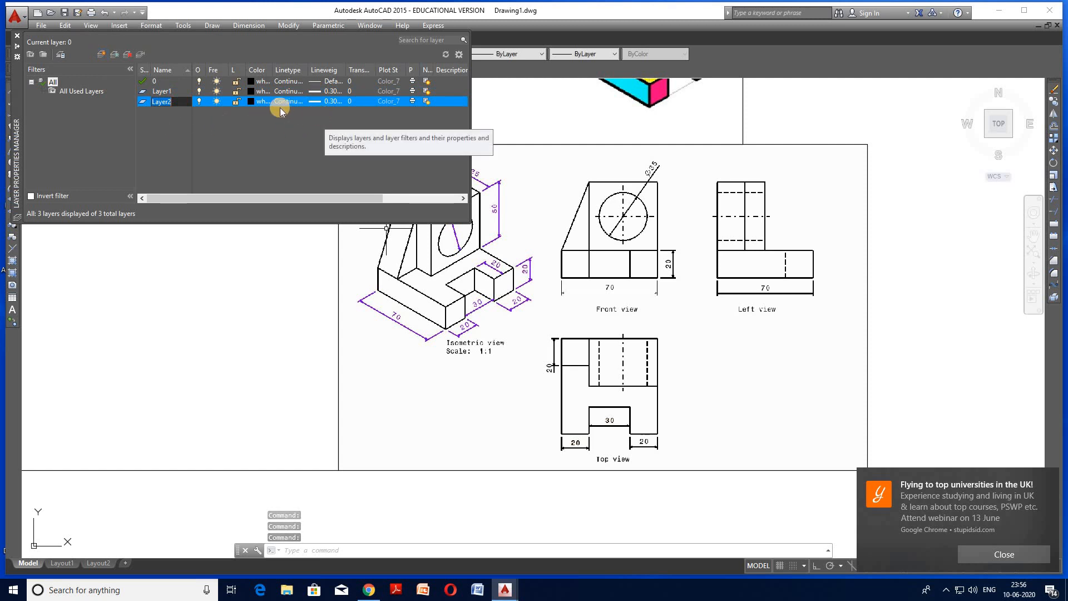
pyautogui.click(251, 101)
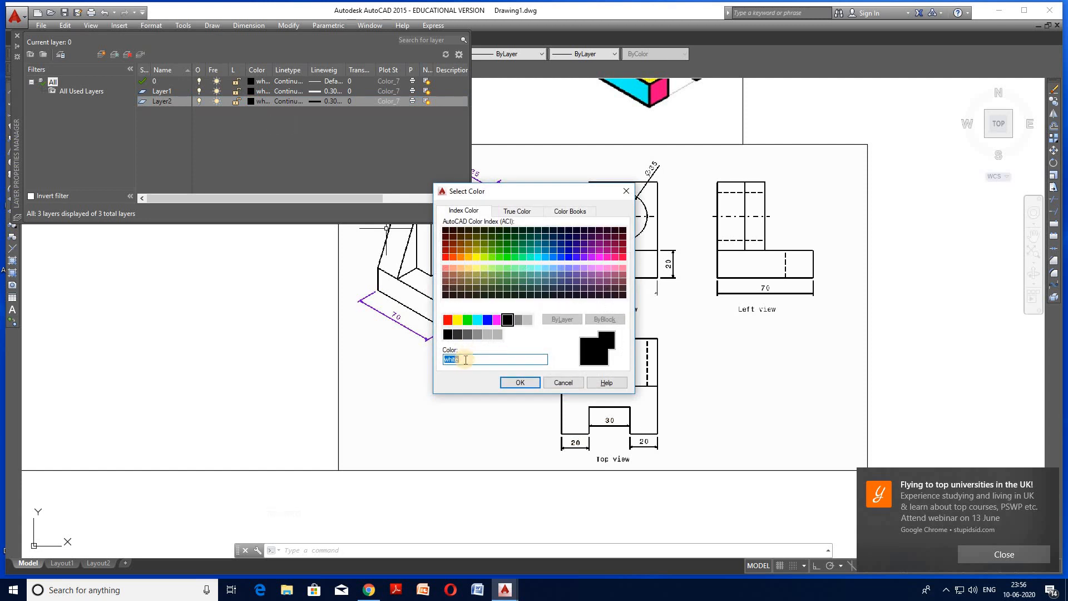
pyautogui.write('9')
pyautogui.click(519, 383)
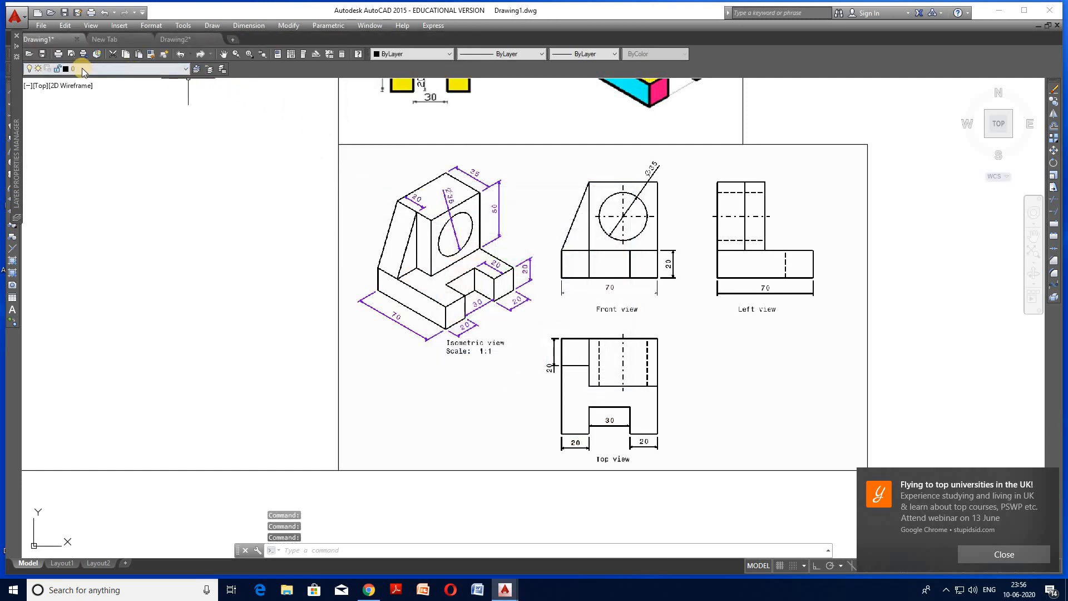
pyautogui.moveTo(17, 46)
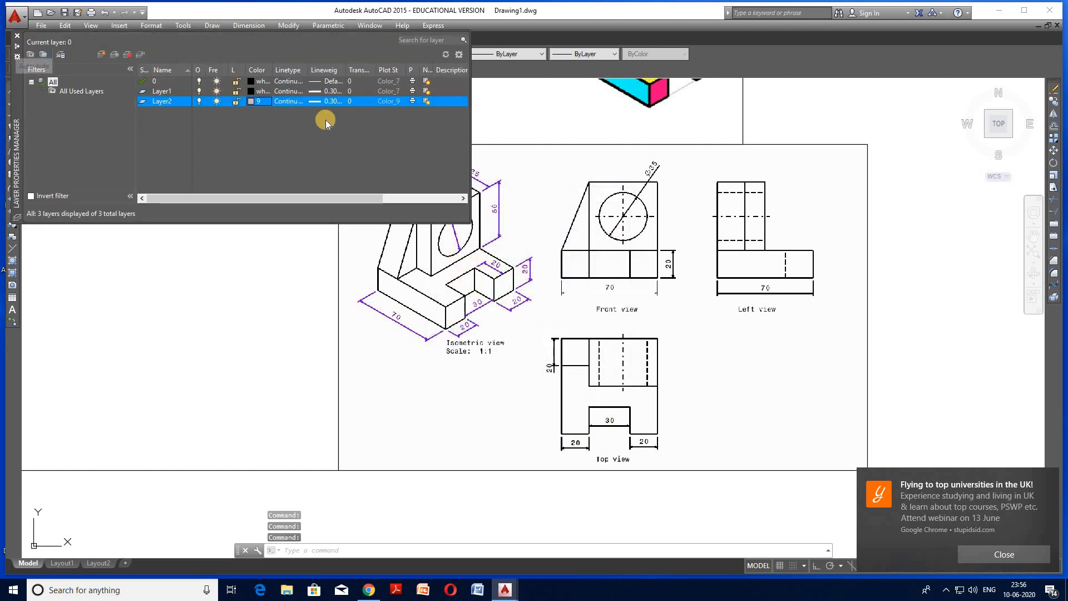
pyautogui.click(326, 101)
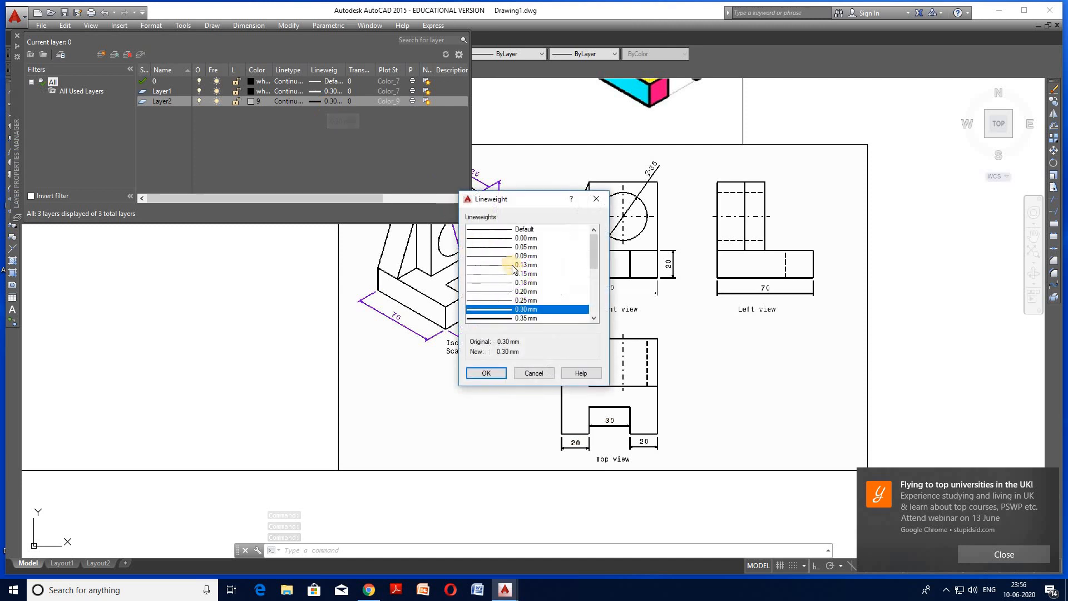
pyautogui.click(523, 238)
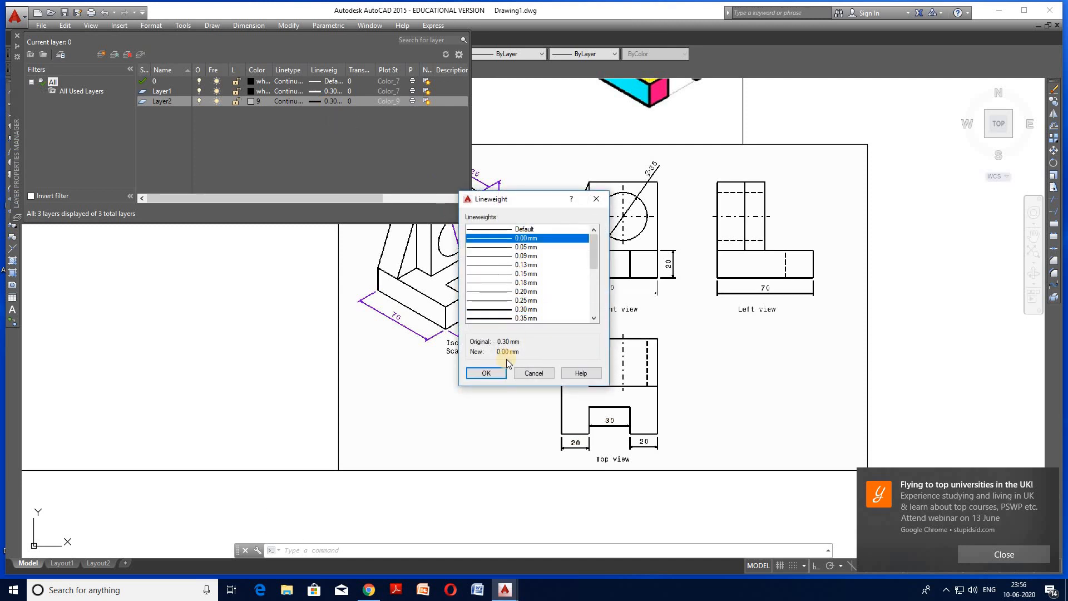
pyautogui.click(497, 374)
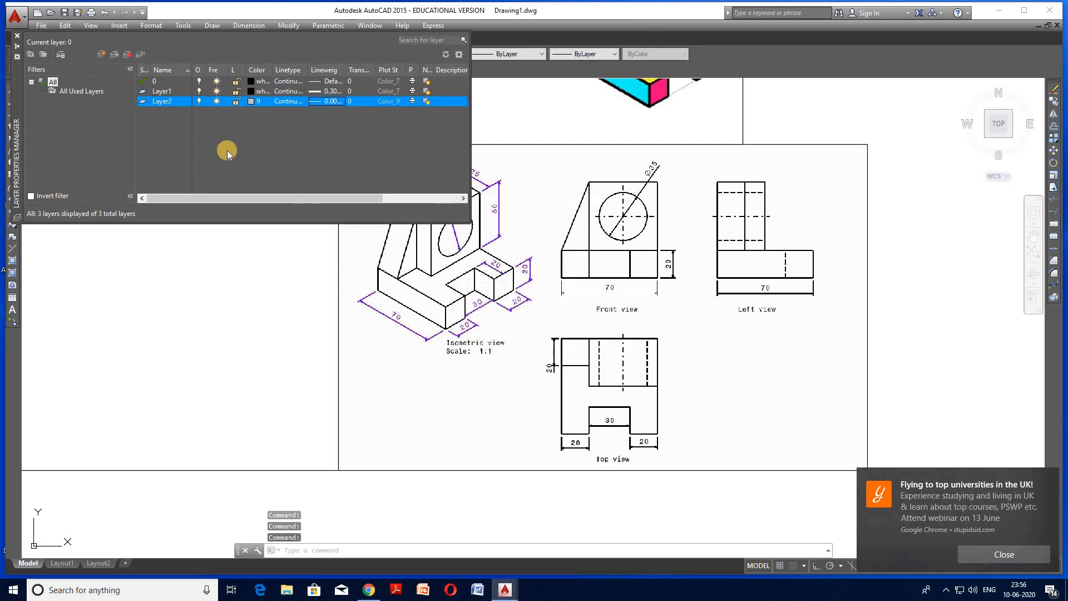
# - Create a third new layer and set its colour to red
pyautogui.click(100, 54)
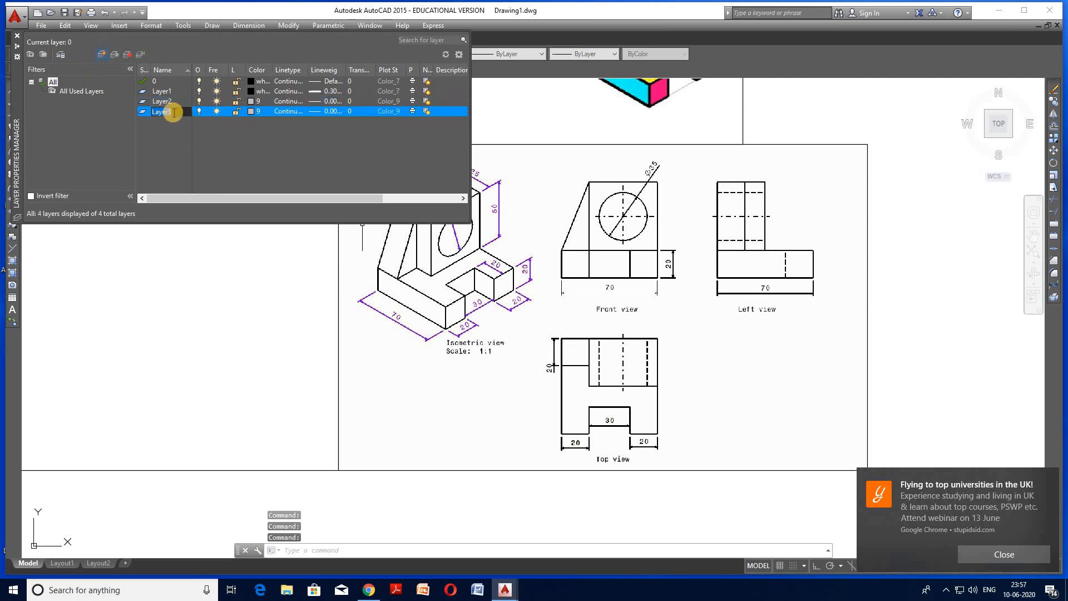
pyautogui.click(251, 111)
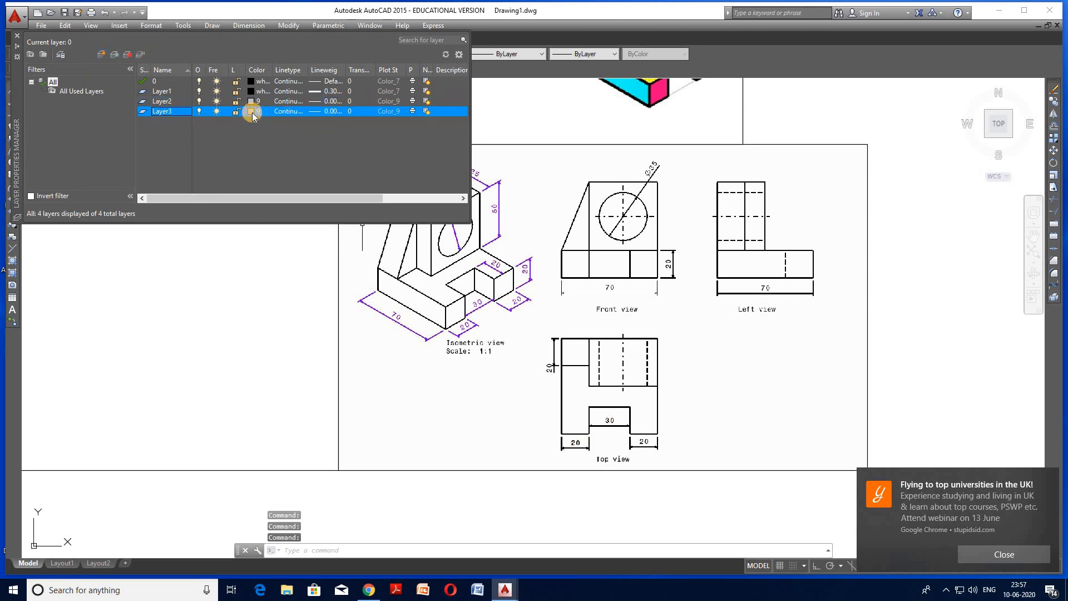
pyautogui.click(448, 322)
pyautogui.click(507, 382)
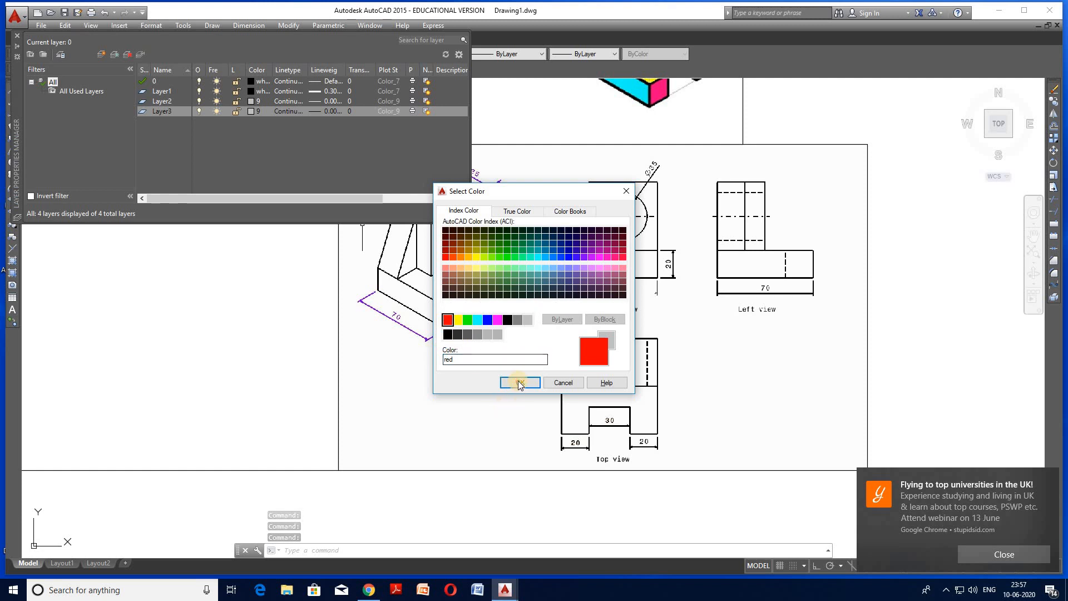
# - Give the red layer the CENTER2 linetype and a lineweight of 0.30 mm
pyautogui.click(293, 111)
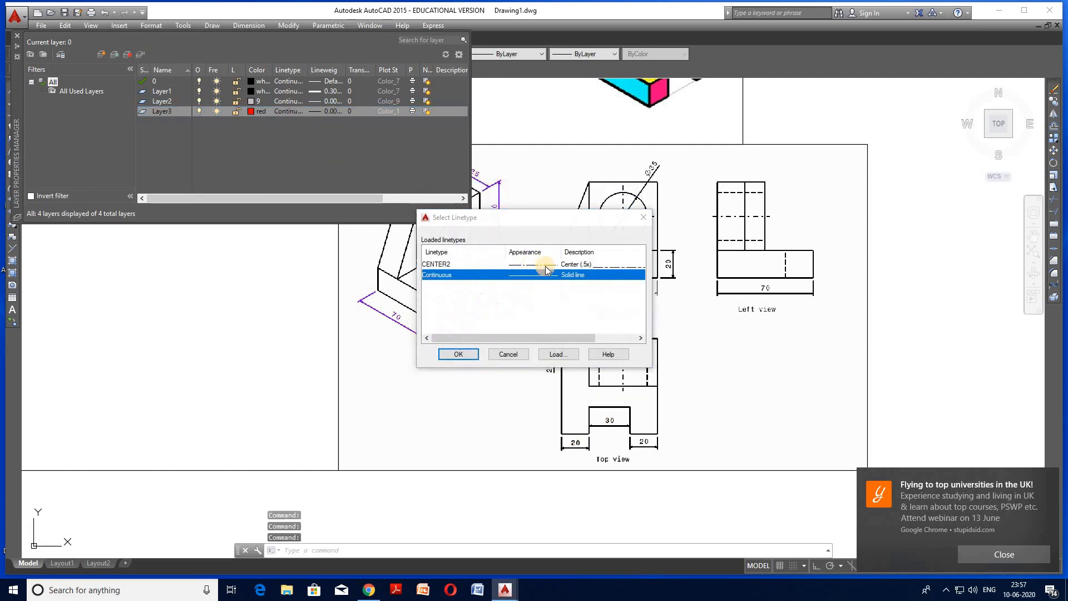
pyautogui.click(439, 264)
pyautogui.click(457, 354)
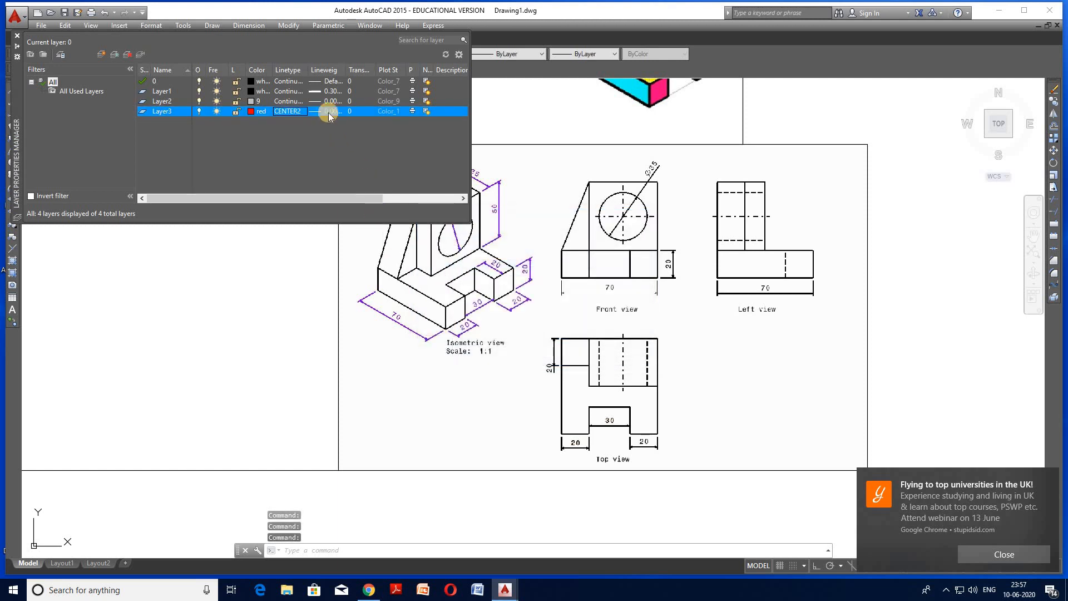
pyautogui.click(326, 113)
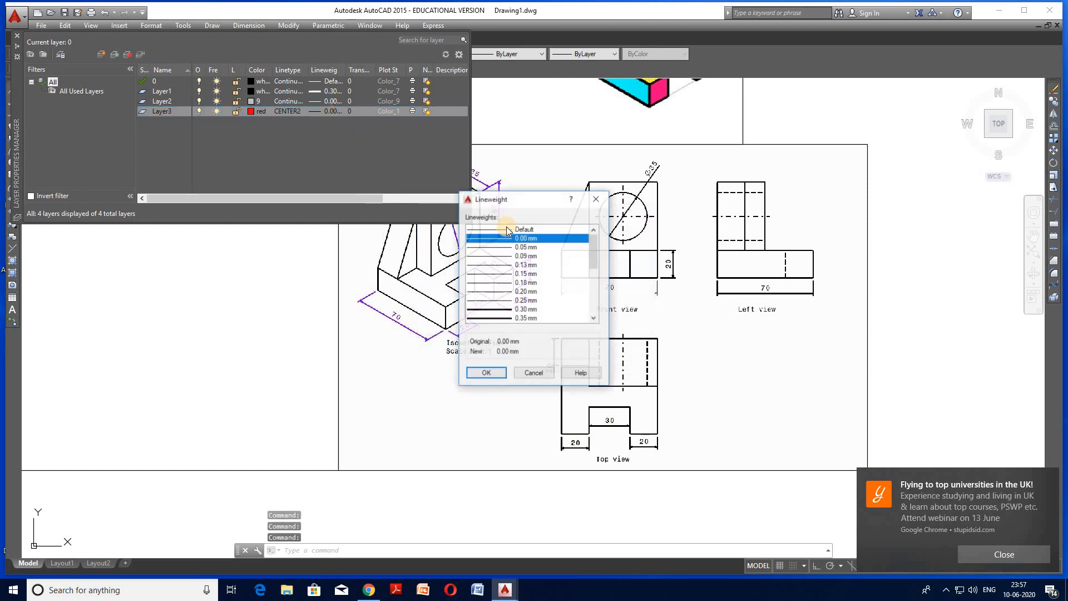
pyautogui.click(519, 309)
pyautogui.click(486, 373)
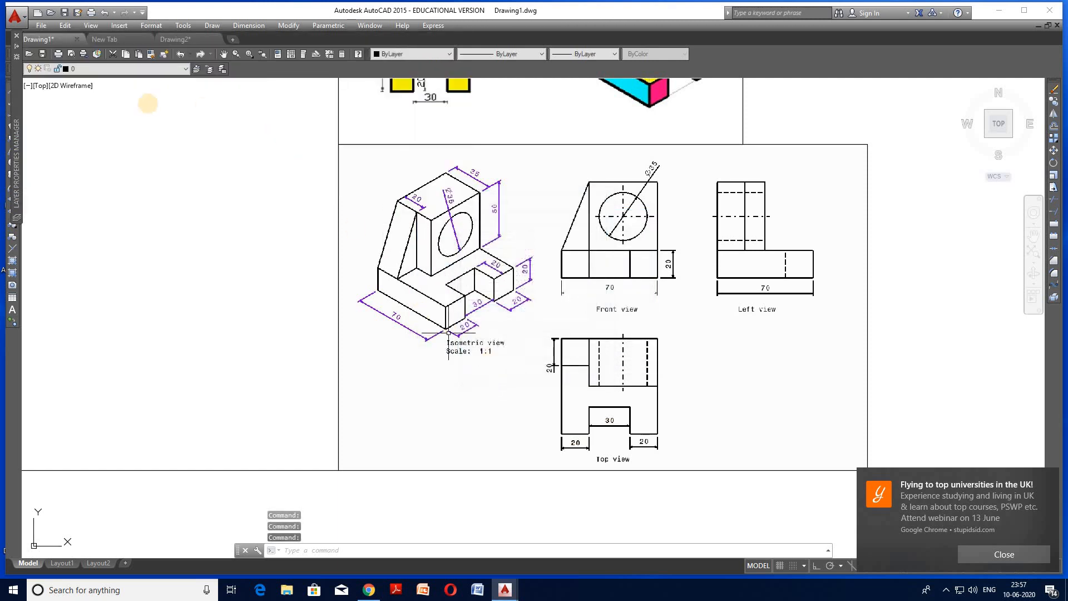
# - Create a fourth new layer based on the red one and set its colour to blue
pyautogui.click(17, 47)
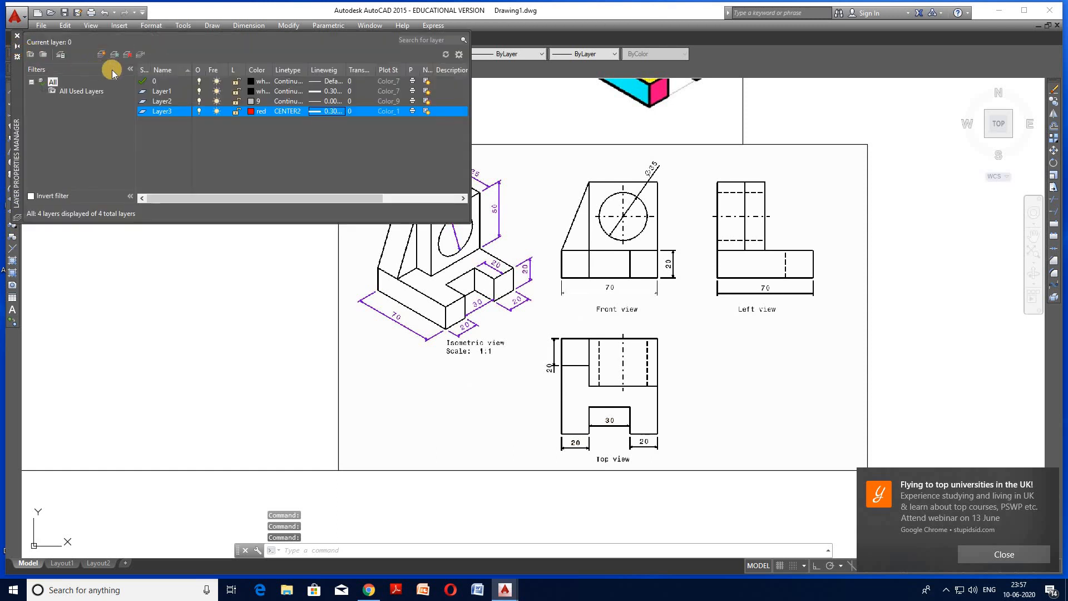
pyautogui.click(101, 54)
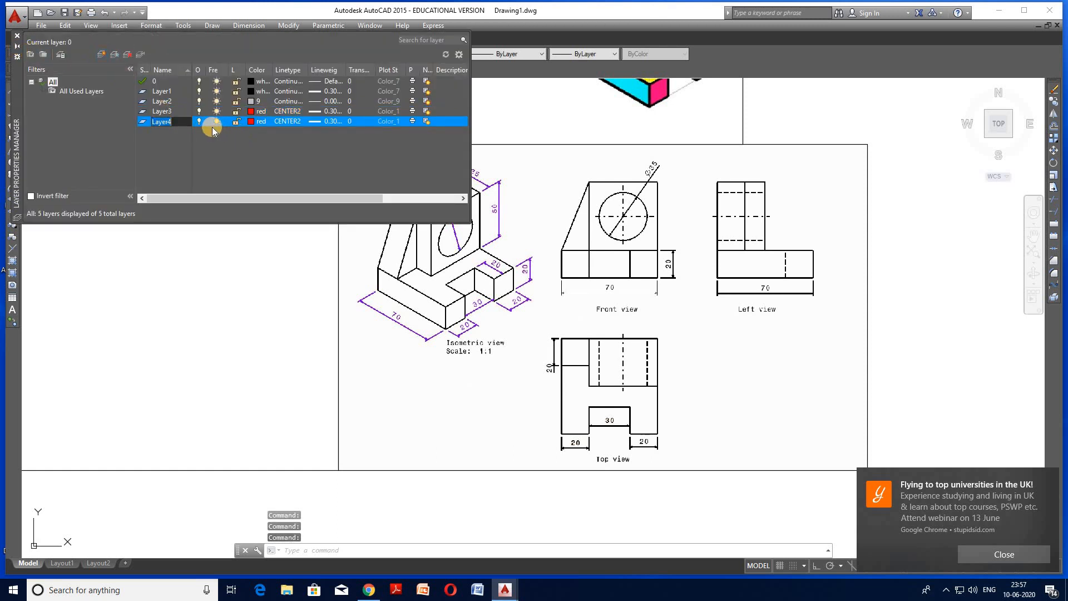
pyautogui.click(253, 122)
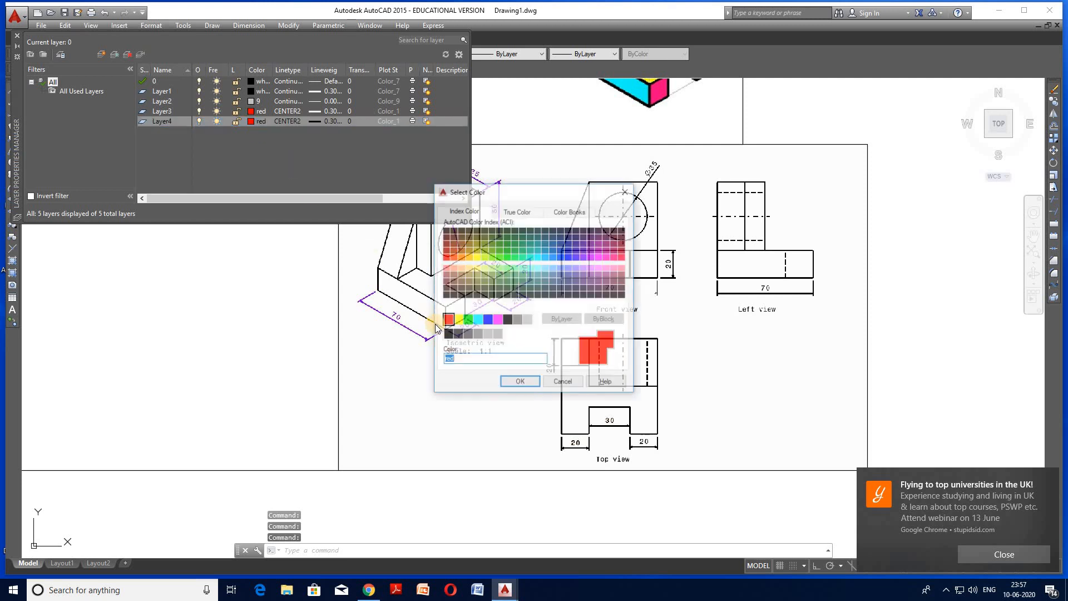
pyautogui.click(487, 319)
pyautogui.click(514, 383)
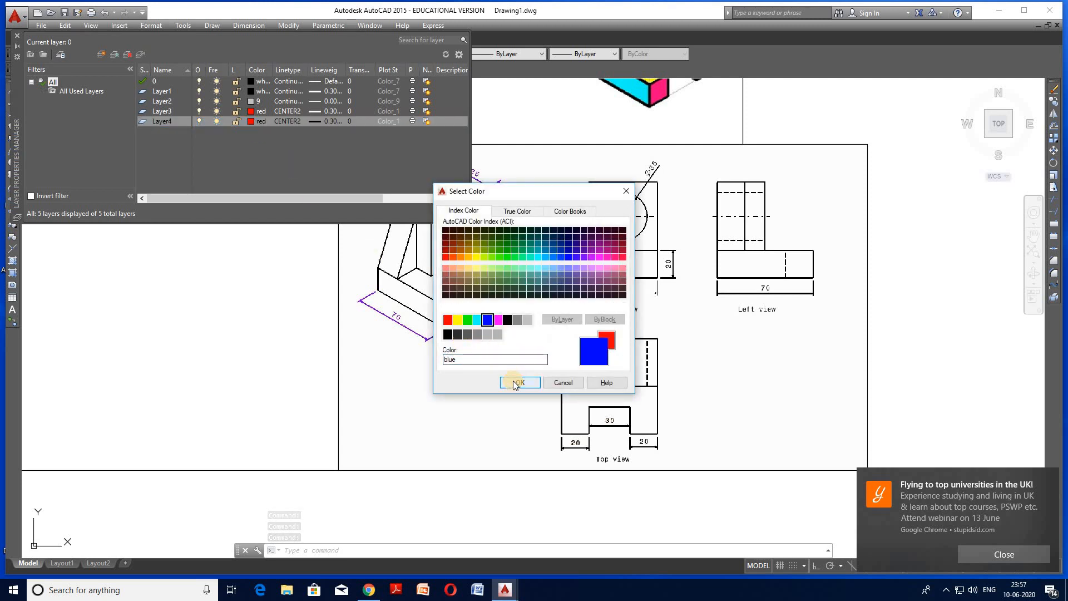
# - Load the HIDDEN linetype from acadiso.lin, assign it to the blue layer and close the layer manager
pyautogui.click(288, 123)
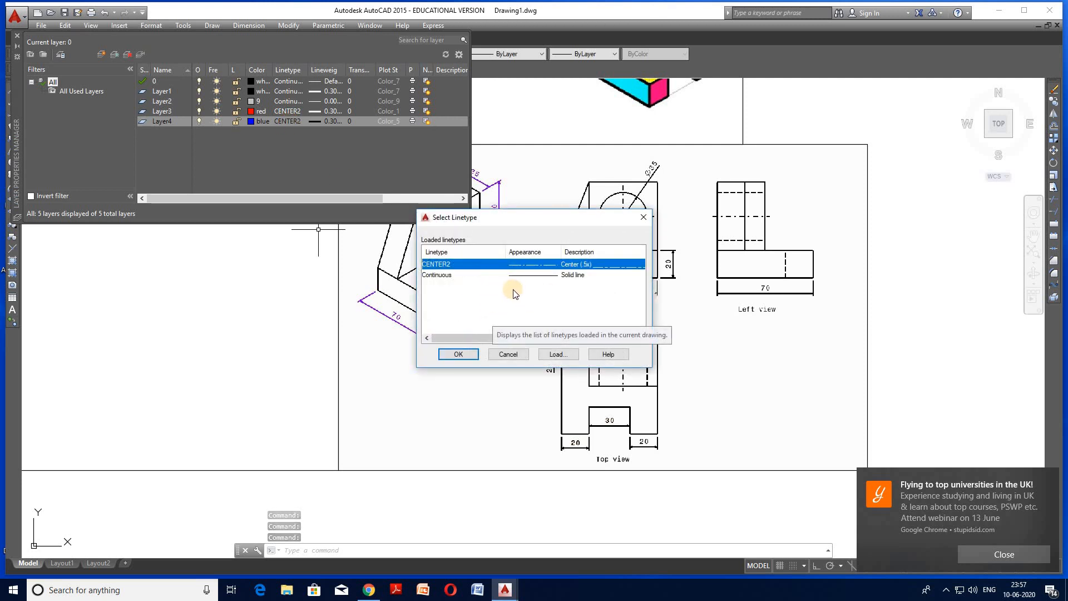
pyautogui.click(558, 355)
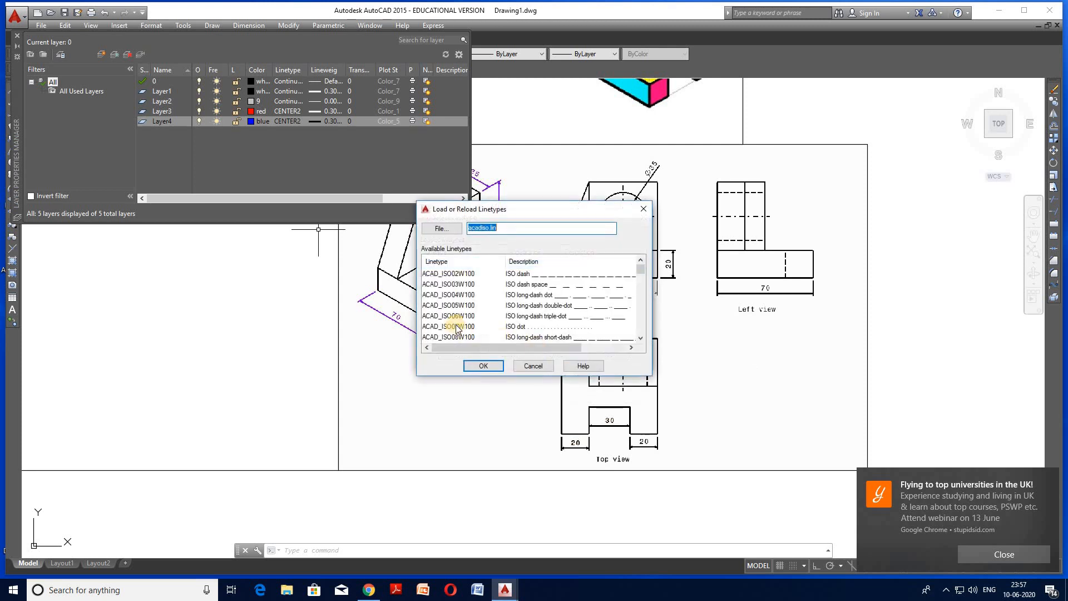
pyautogui.click(453, 319)
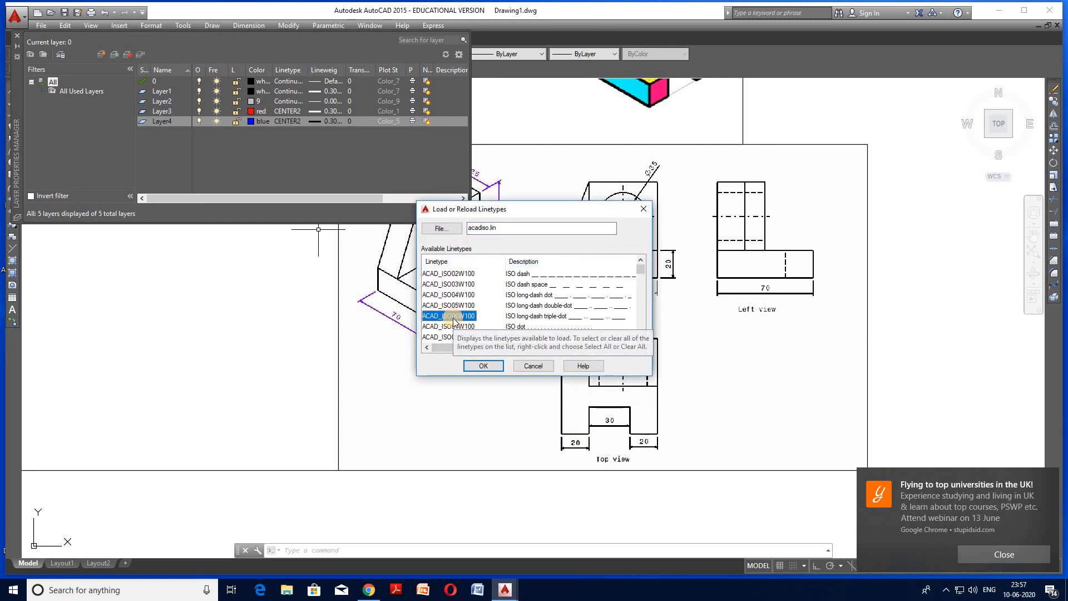
pyautogui.press('h')
pyautogui.click(482, 365)
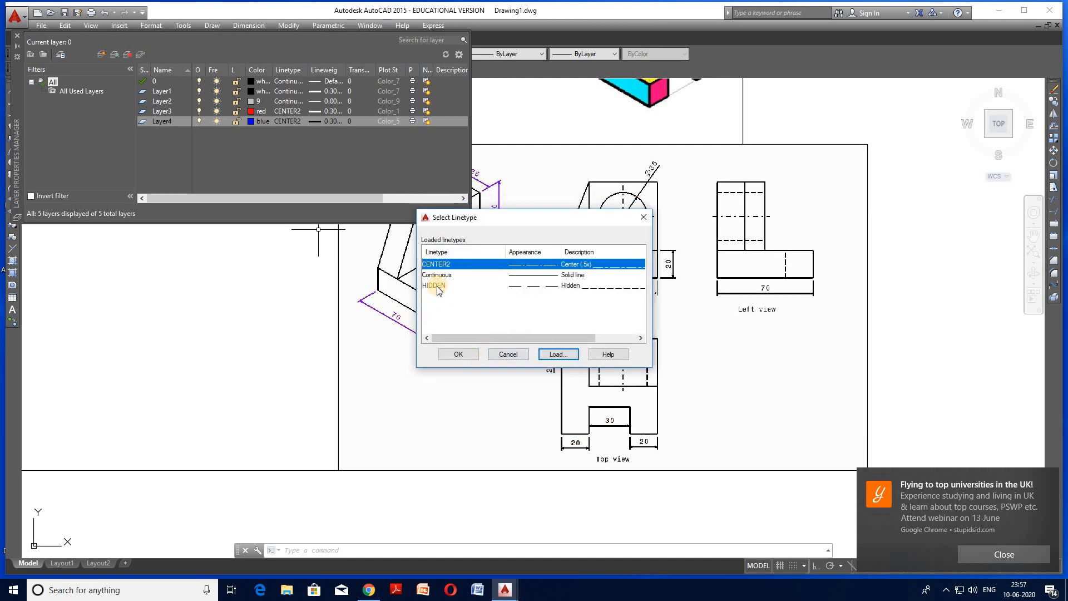
pyautogui.click(435, 286)
pyautogui.click(454, 355)
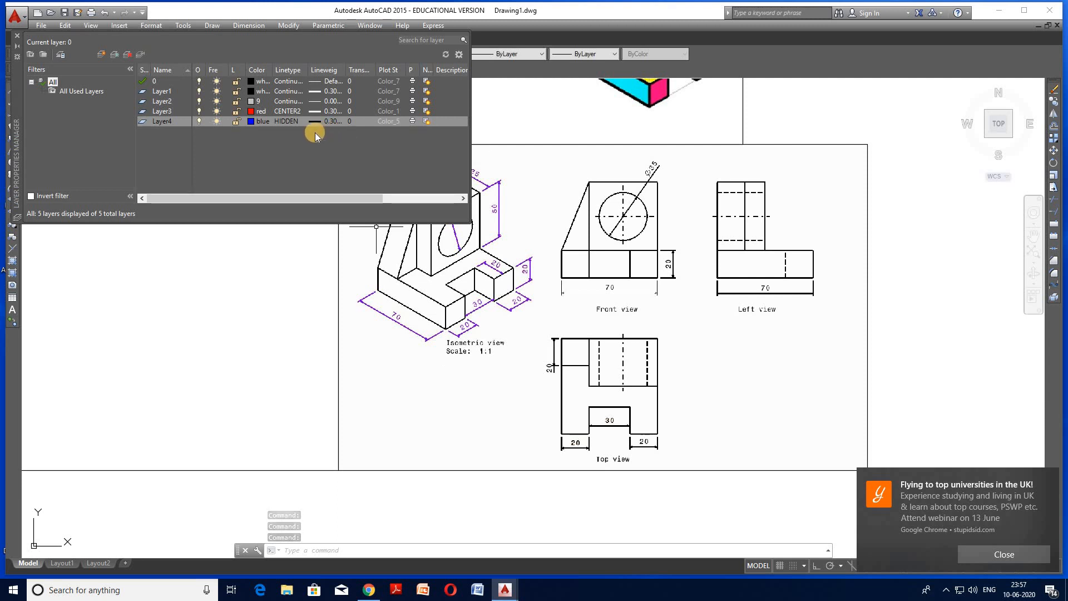
pyautogui.click(16, 37)
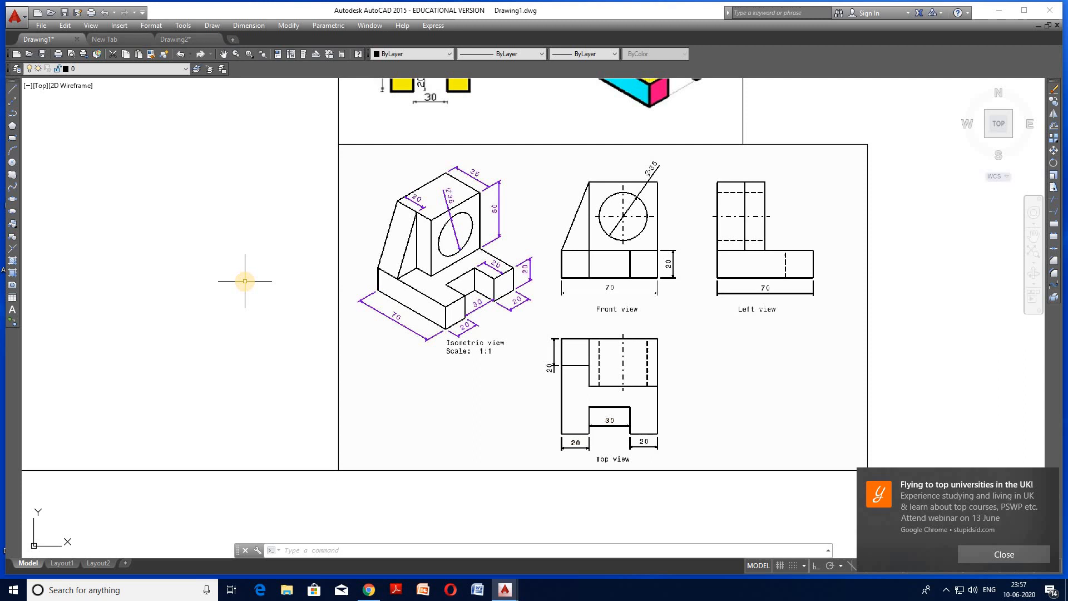
# - Make Layer1 the current layer
pyautogui.scroll(-4, 298, 305)
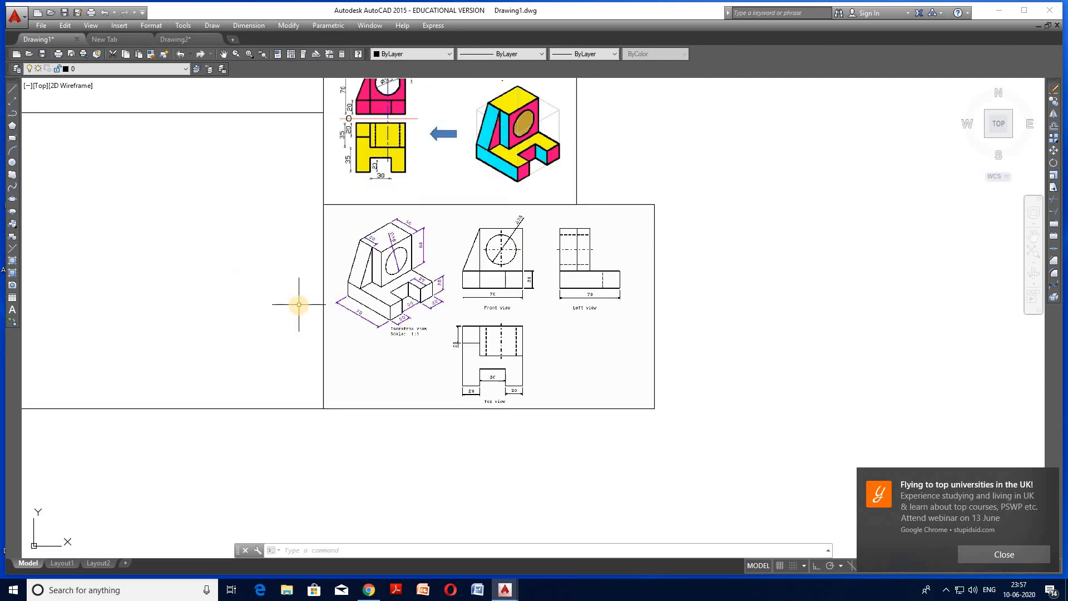
pyautogui.scroll(2, 36, 233)
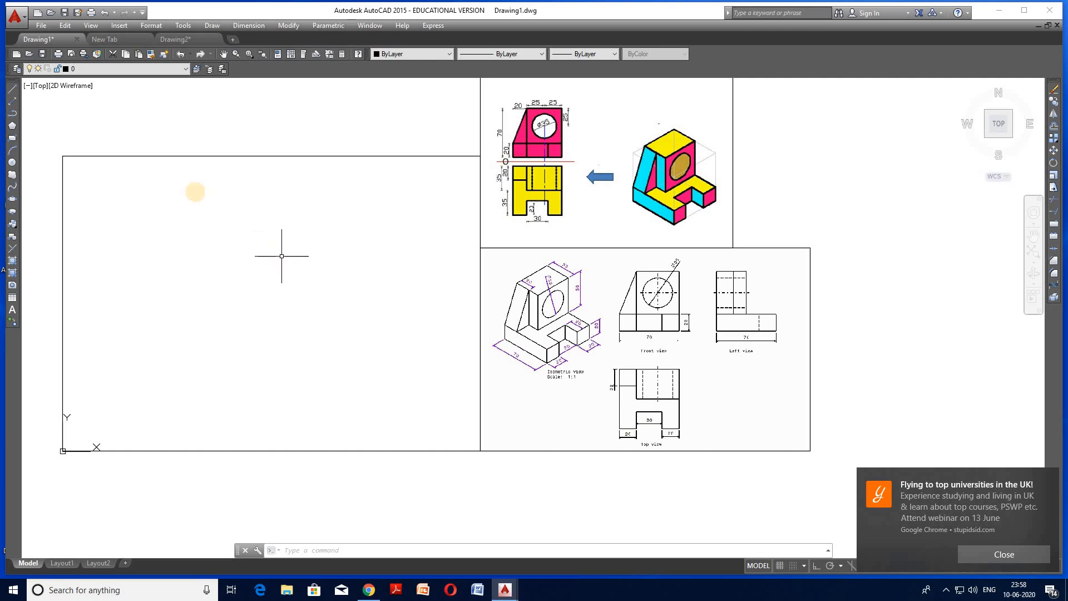
pyautogui.click(167, 69)
pyautogui.click(166, 69)
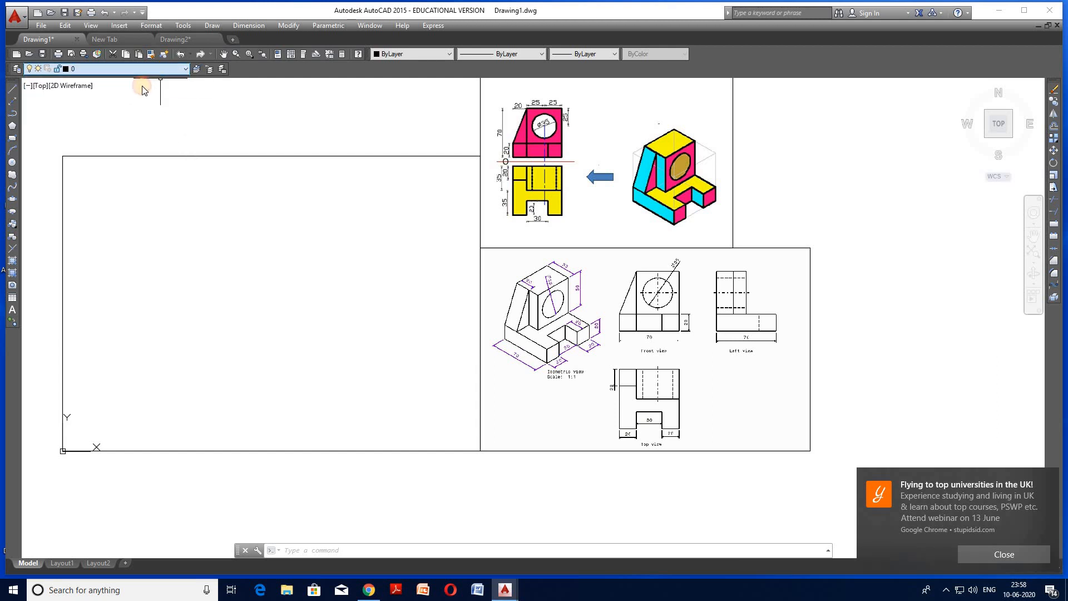
pyautogui.click(110, 85)
# - Draw a vertical line joining the midpoints of the empty sheet's upper and lower edges
pyautogui.click(14, 89)
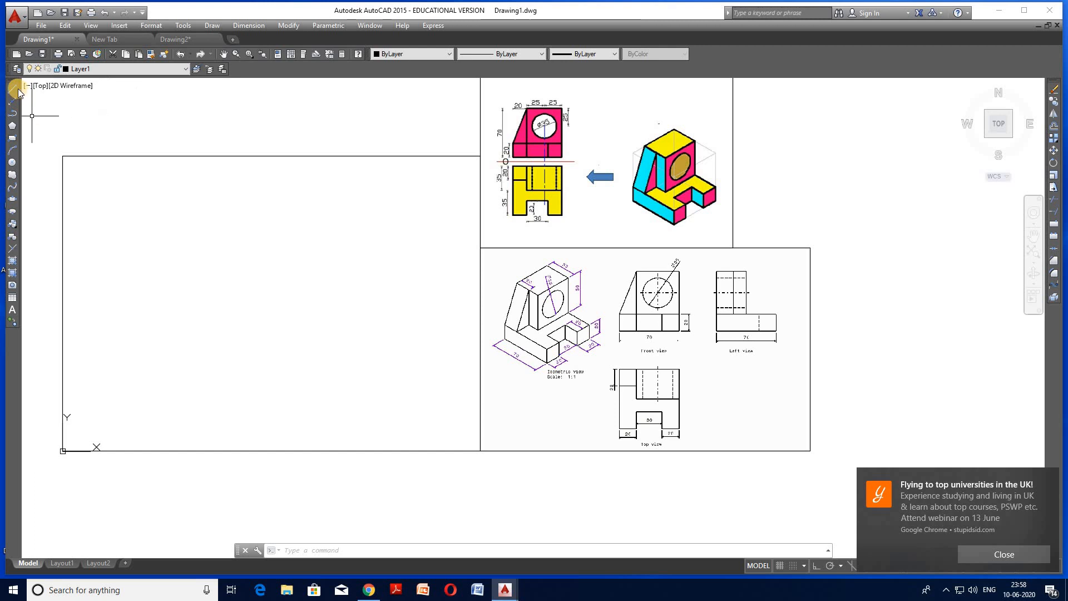
pyautogui.click(12, 89)
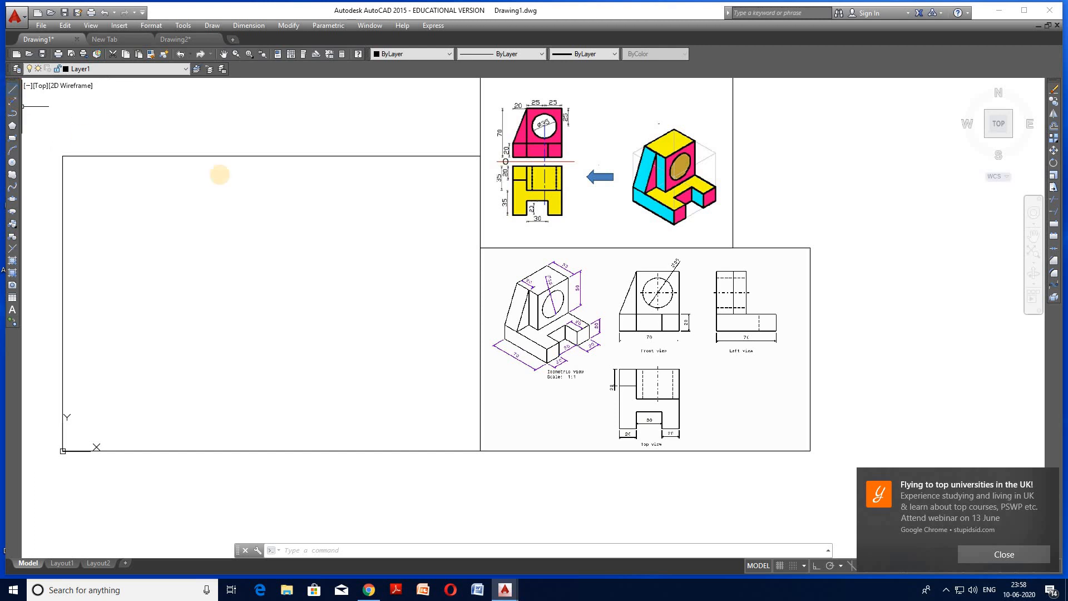
pyautogui.click(270, 156)
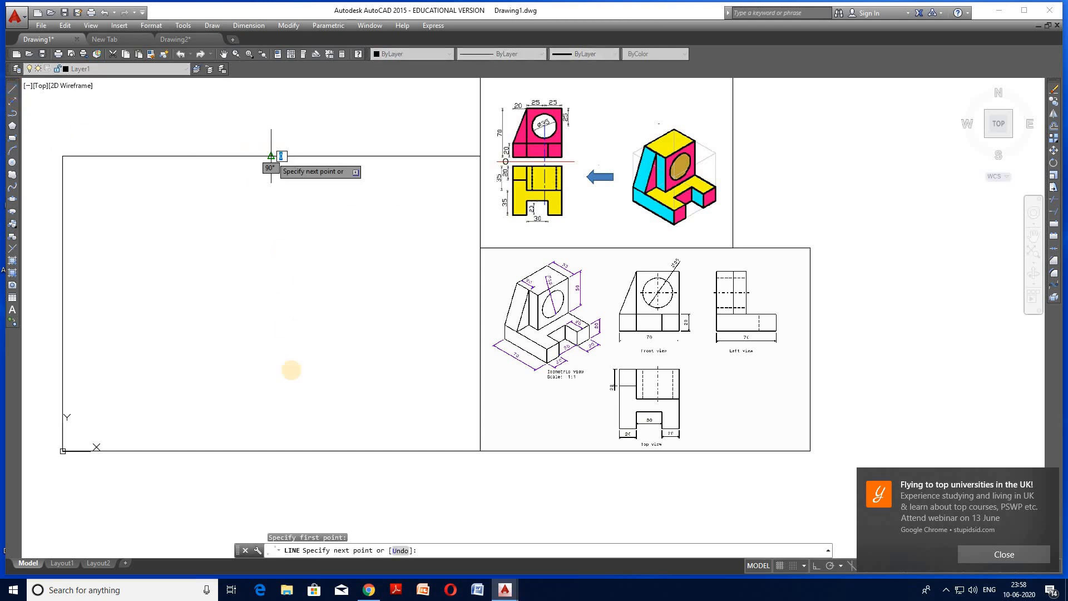
pyautogui.click(271, 451)
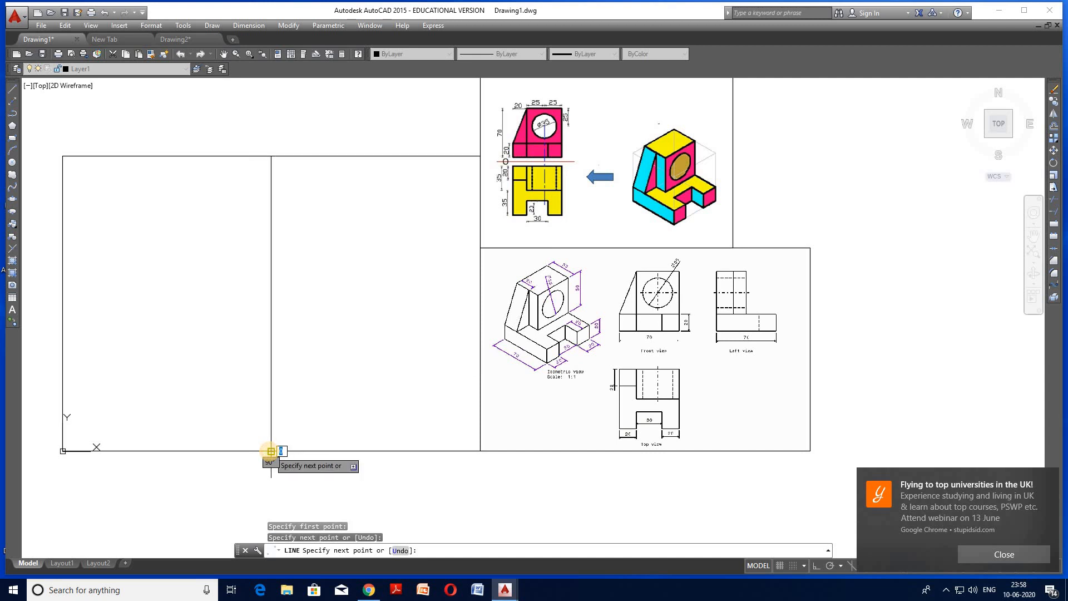
pyautogui.press('Return')
# - Draw a horizontal line joining the midpoints of the sheet's two vertical edges, dividing it into quadrants
pyautogui.press('Return')
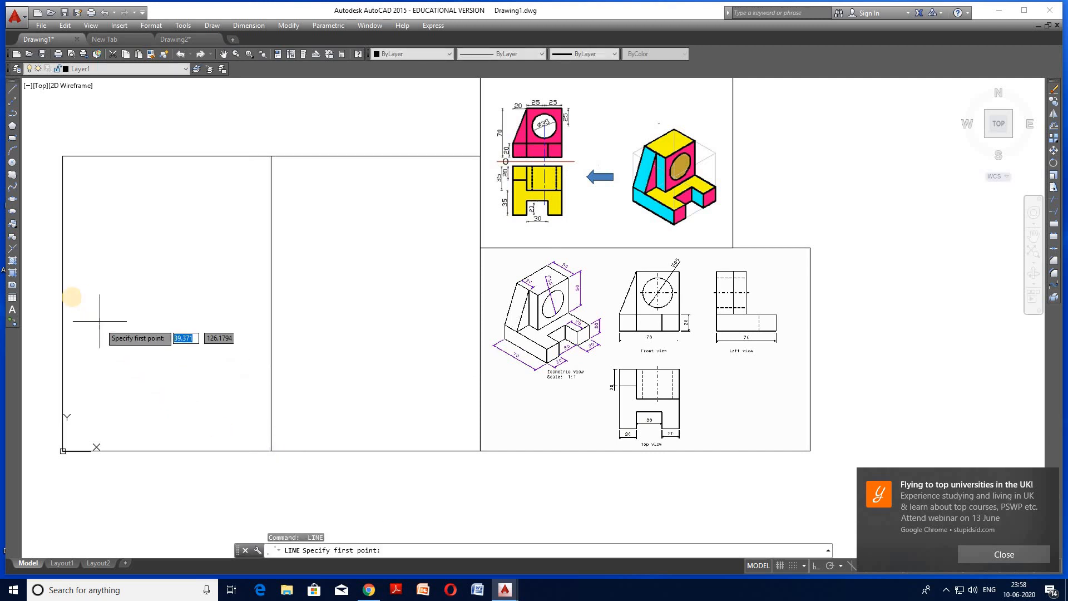
pyautogui.click(62, 304)
pyautogui.click(480, 304)
pyautogui.press('Return')
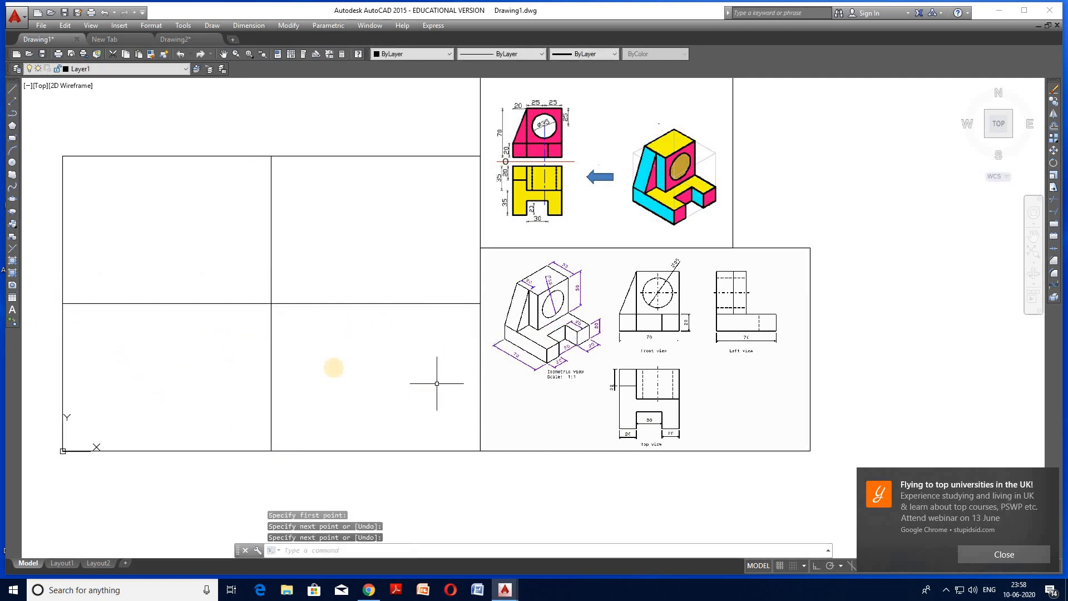
# - Review the properties of the drafting layers and the drawing's lineweight settings without changing them
pyautogui.click(122, 71)
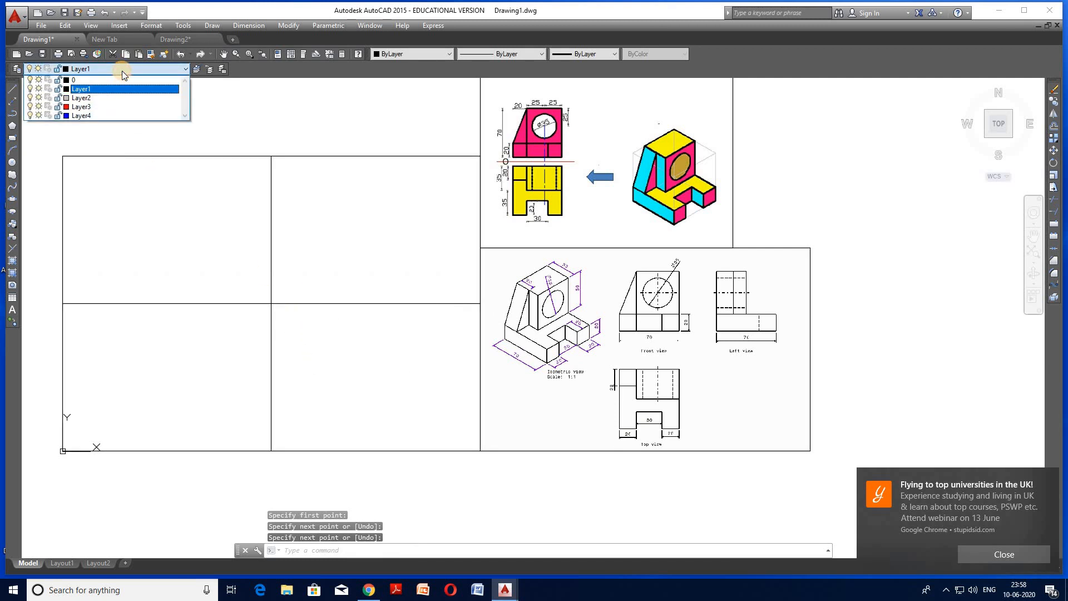
pyautogui.click(17, 70)
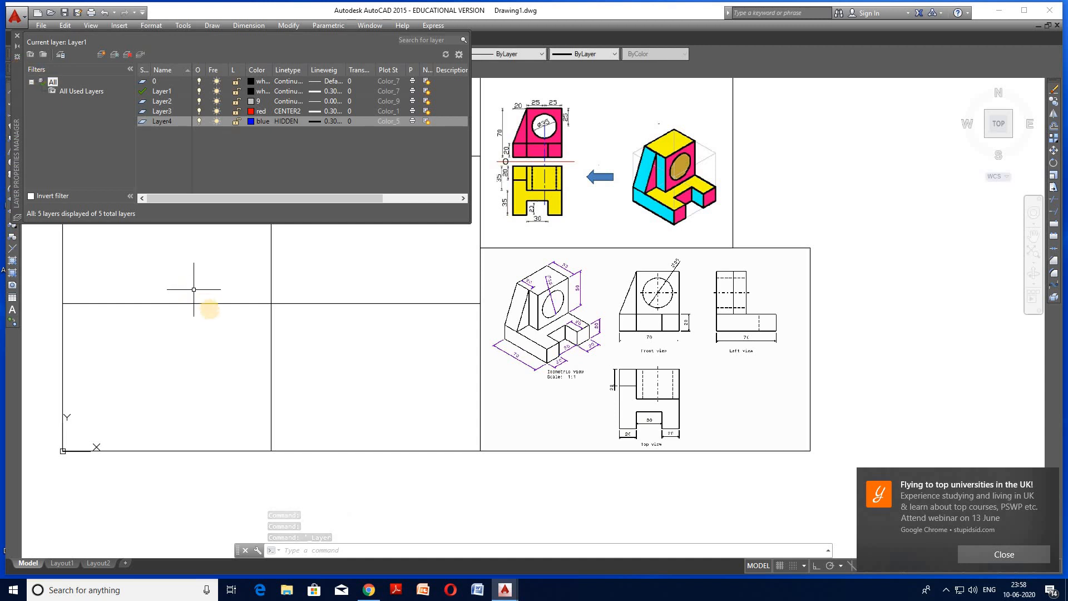
pyautogui.click(17, 40)
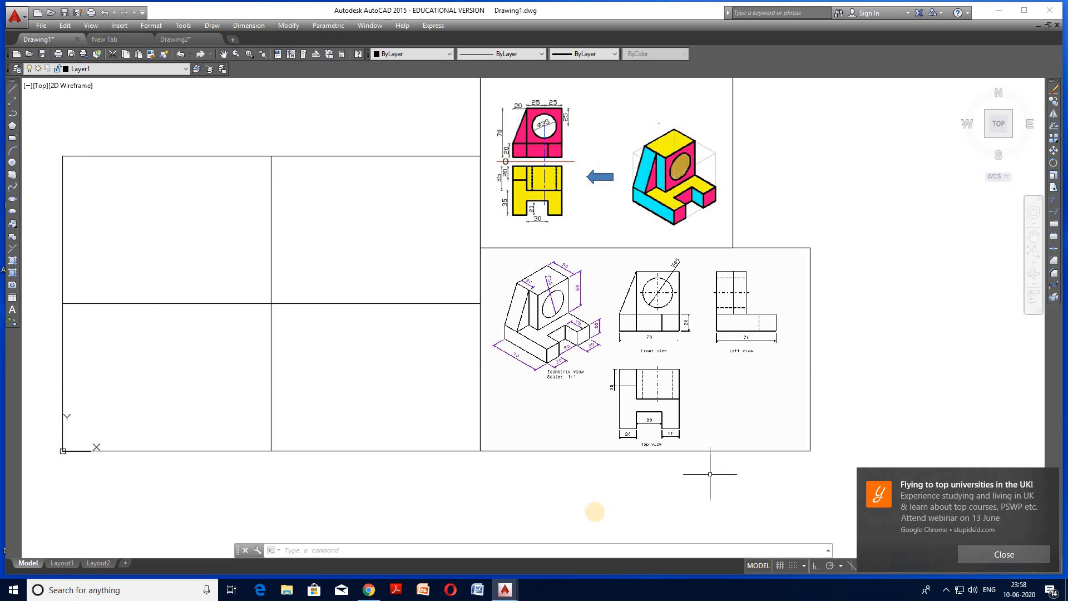
pyautogui.write('l')
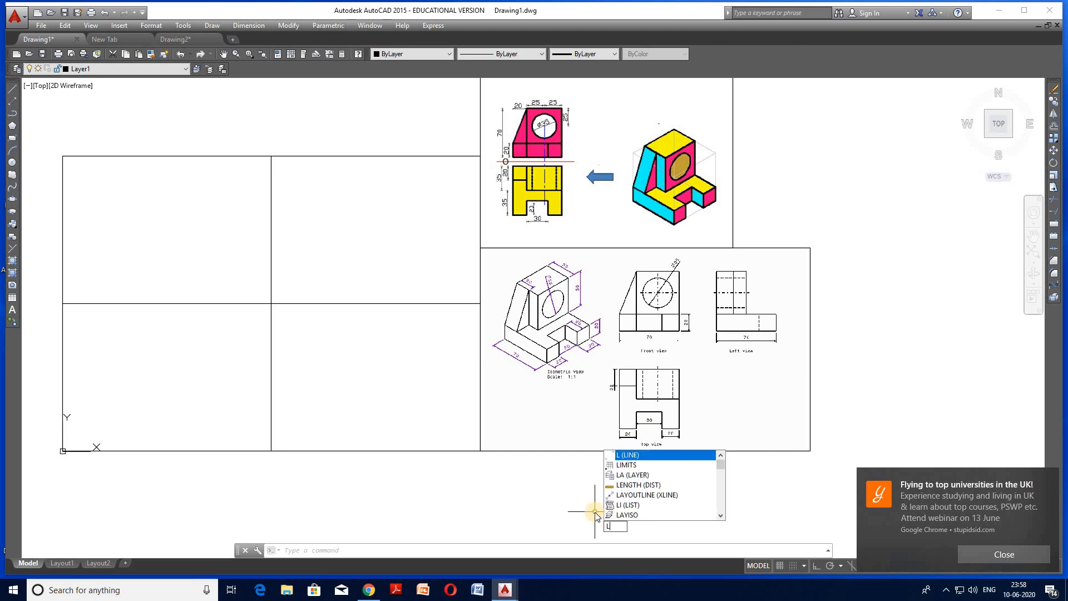
pyautogui.write('w')
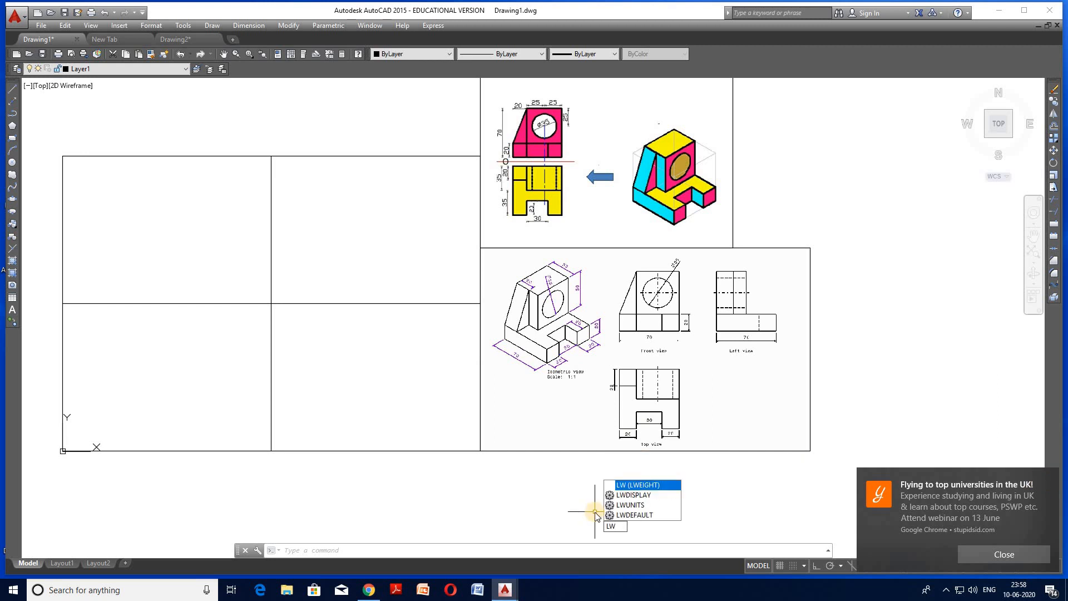
pyautogui.click(638, 486)
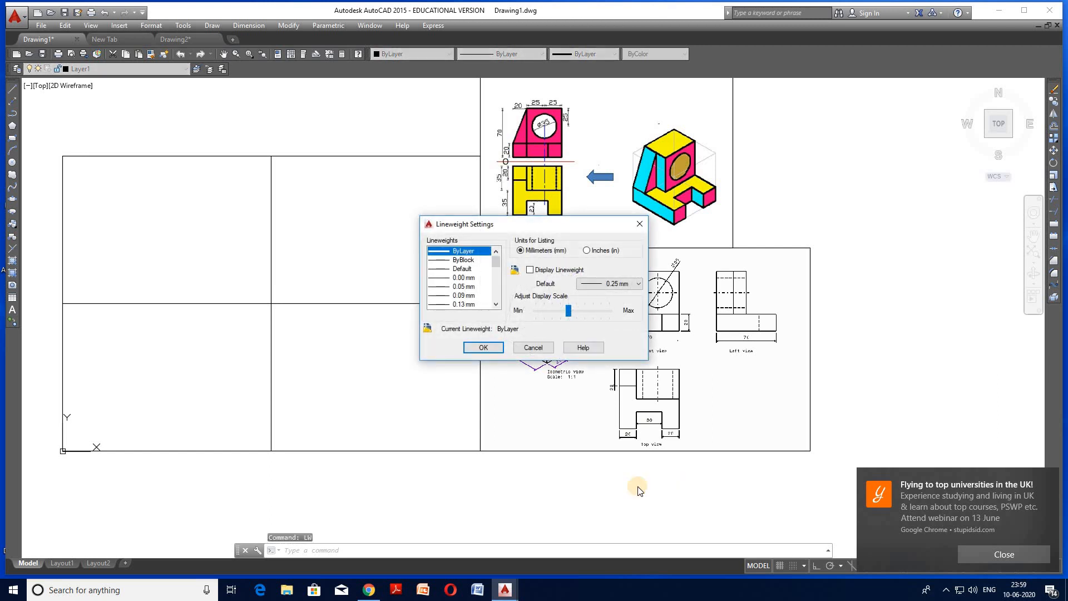
pyautogui.click(483, 347)
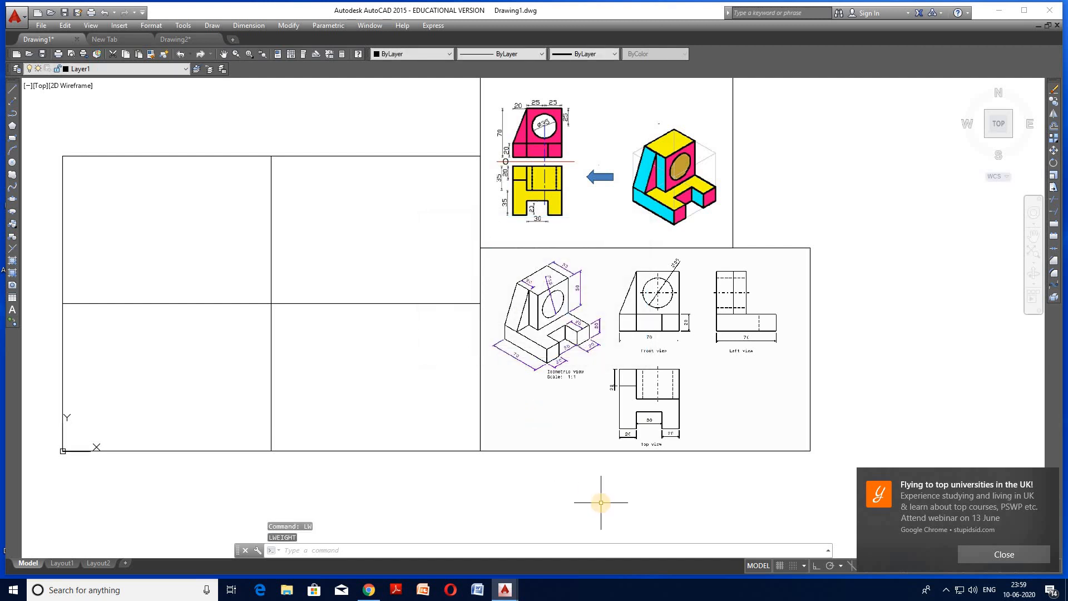
pyautogui.write('L')
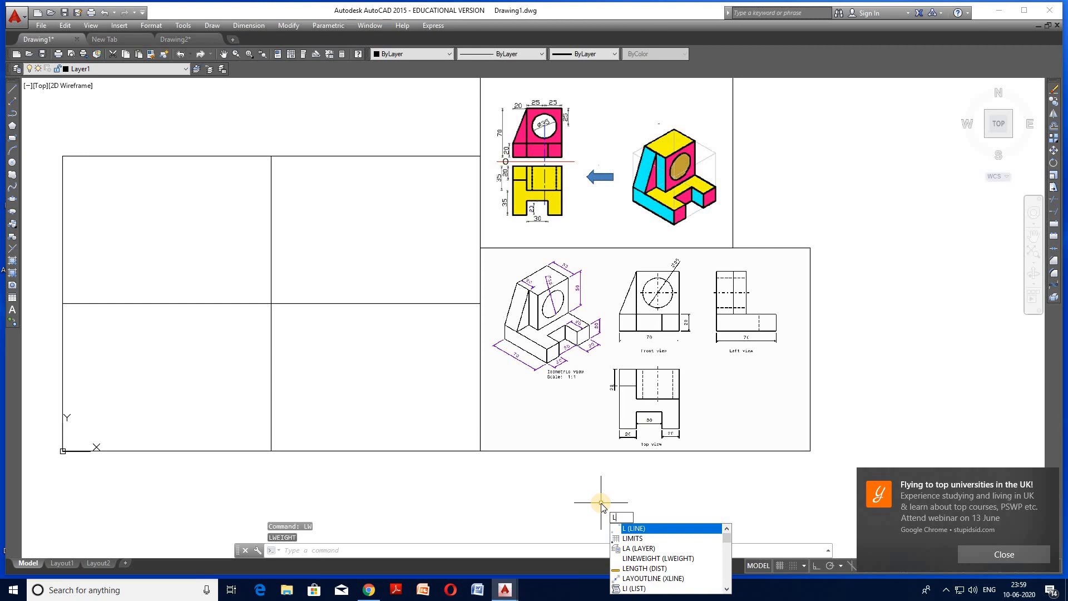
pyautogui.click(646, 558)
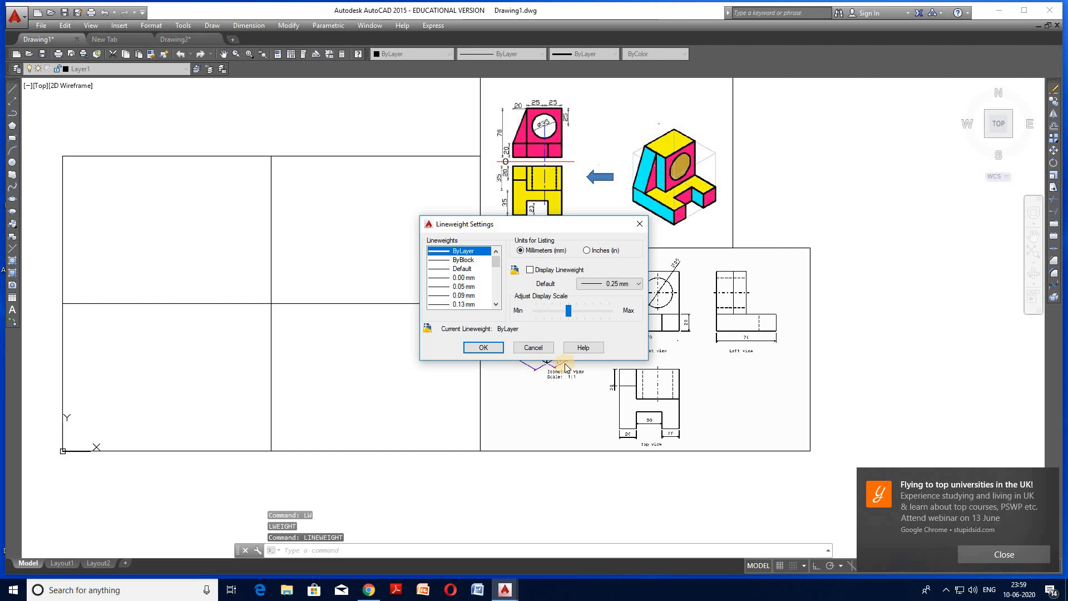
pyautogui.click(483, 347)
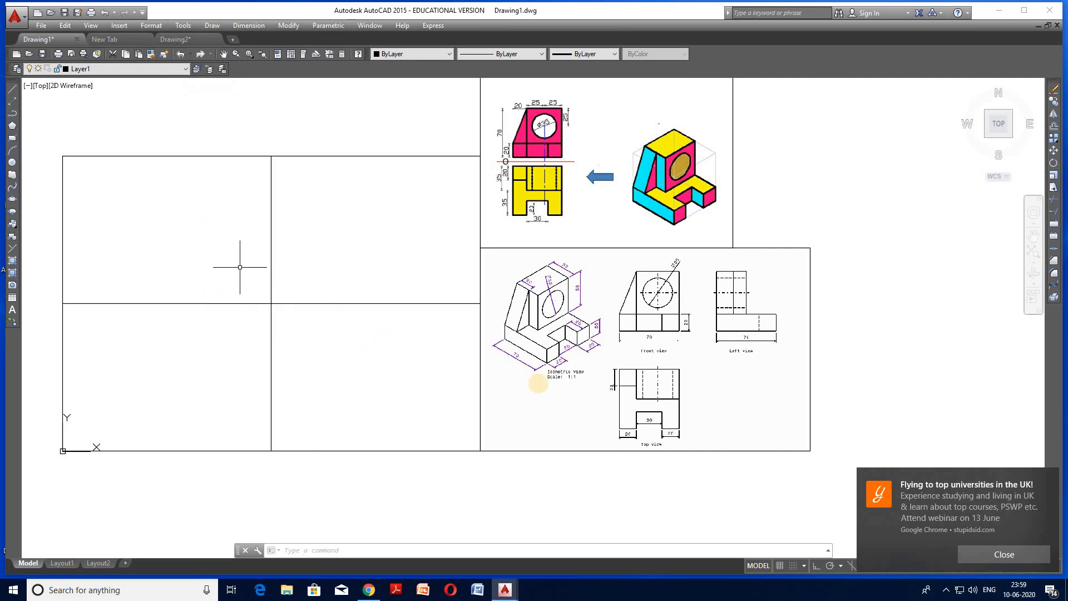
# - Draw a short diagonal line on the reference image, just beside the Isometric view caption, sloping down toward the top view
pyautogui.scroll(2, 600, 334)
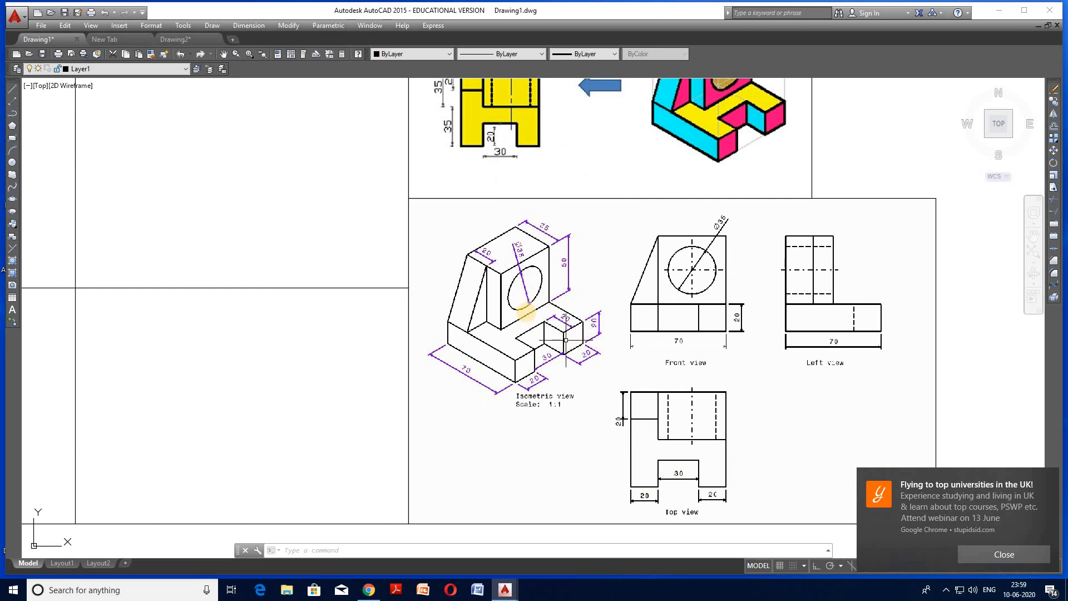
pyautogui.click(13, 90)
pyautogui.click(573, 381)
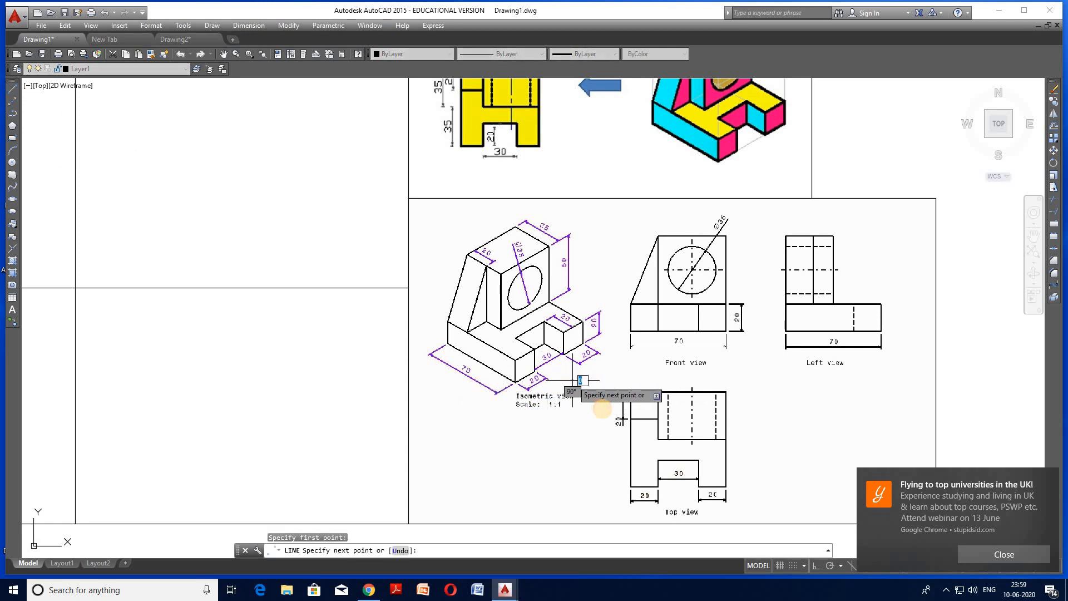
pyautogui.click(604, 408)
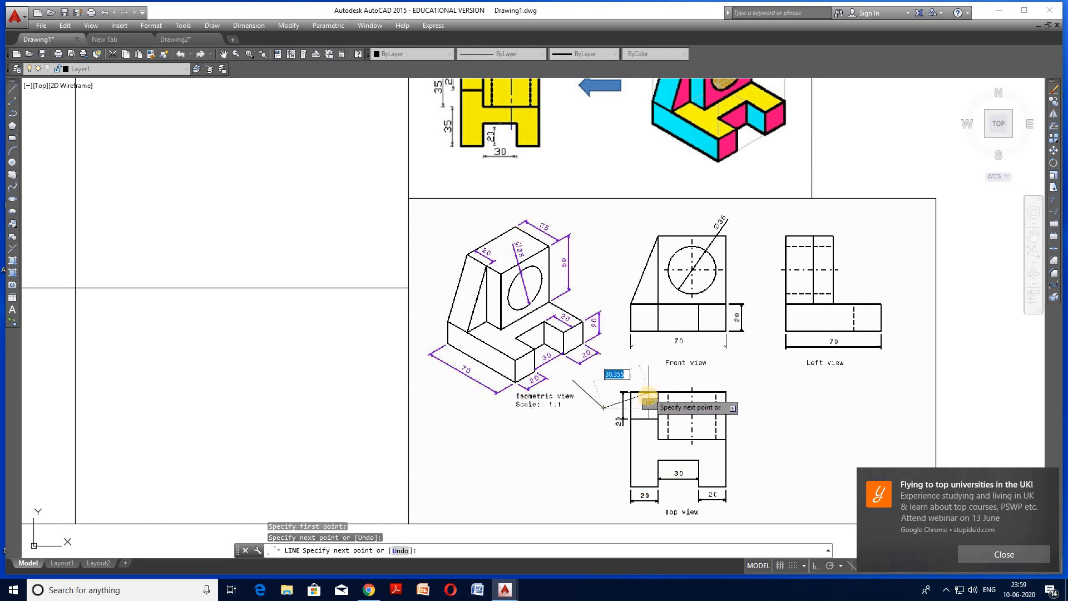
pyautogui.press('Return')
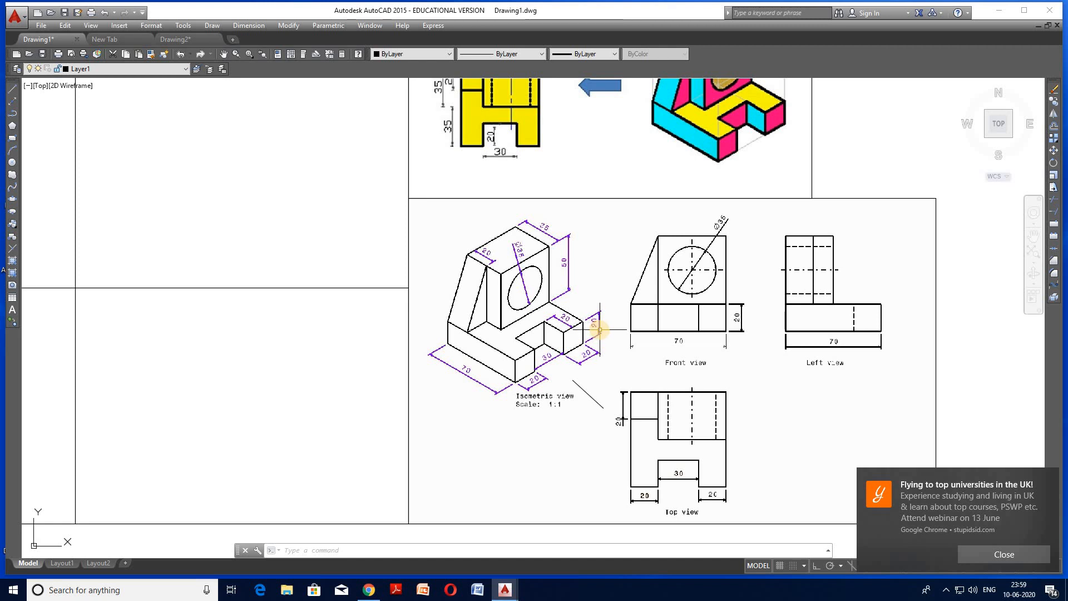
# - Examine the dimensioned isometric reference and its front, left and top views against the sheet's empty quadrants
pyautogui.scroll(-3, 601, 330)
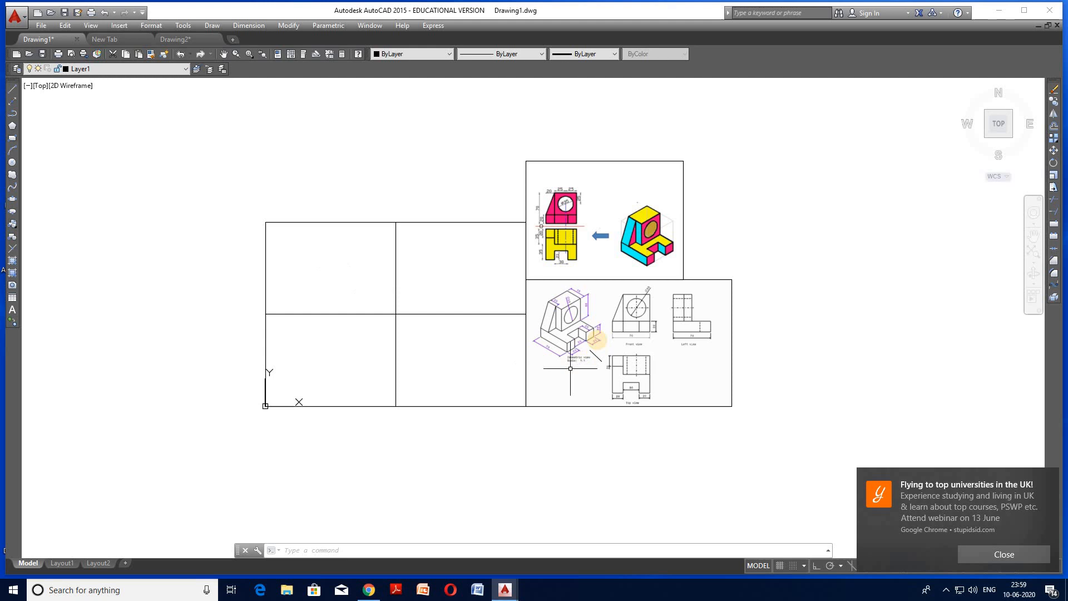
pyautogui.scroll(5, 573, 340)
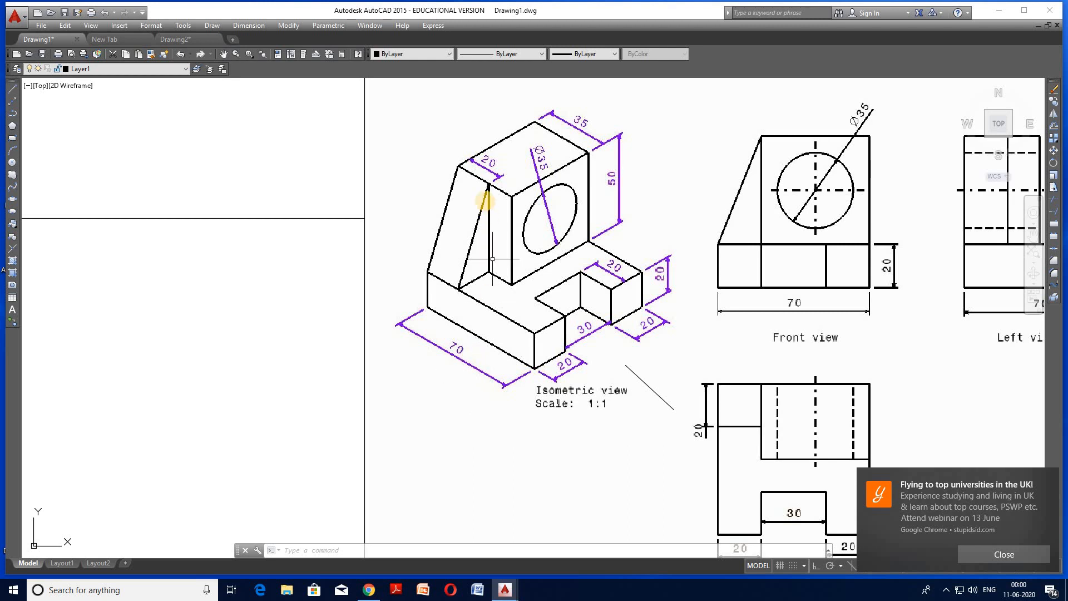
pyautogui.scroll(-4, 521, 276)
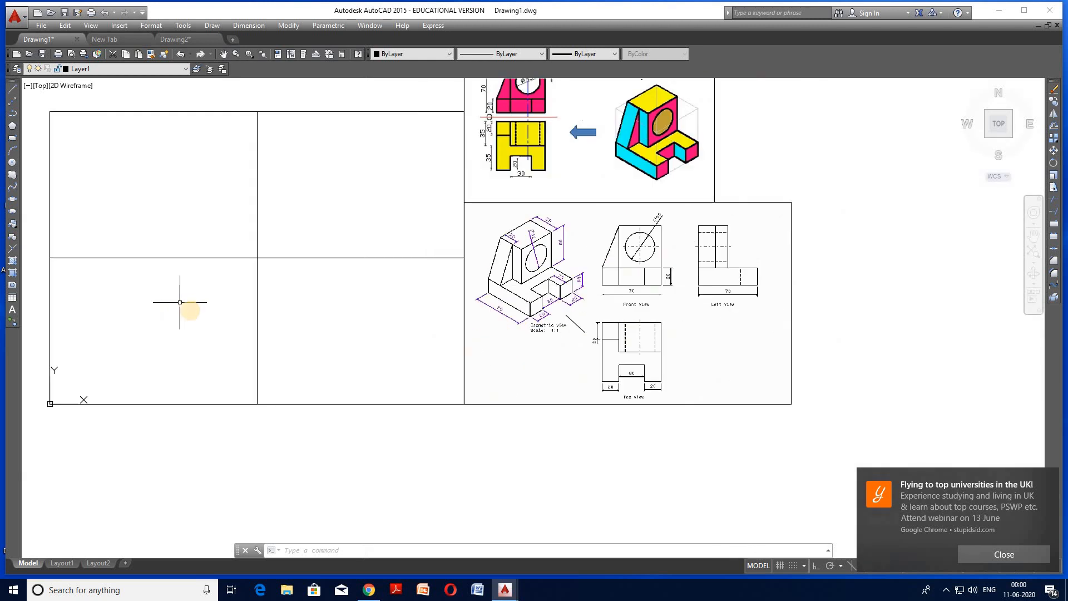
pyautogui.scroll(2, 169, 304)
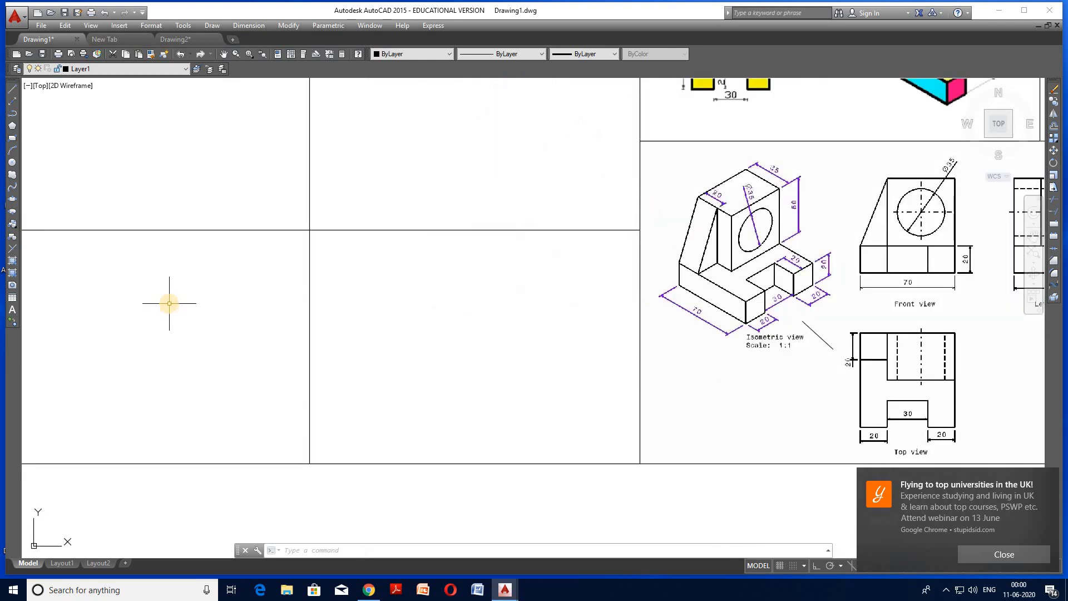
pyautogui.scroll(-2, 624, 363)
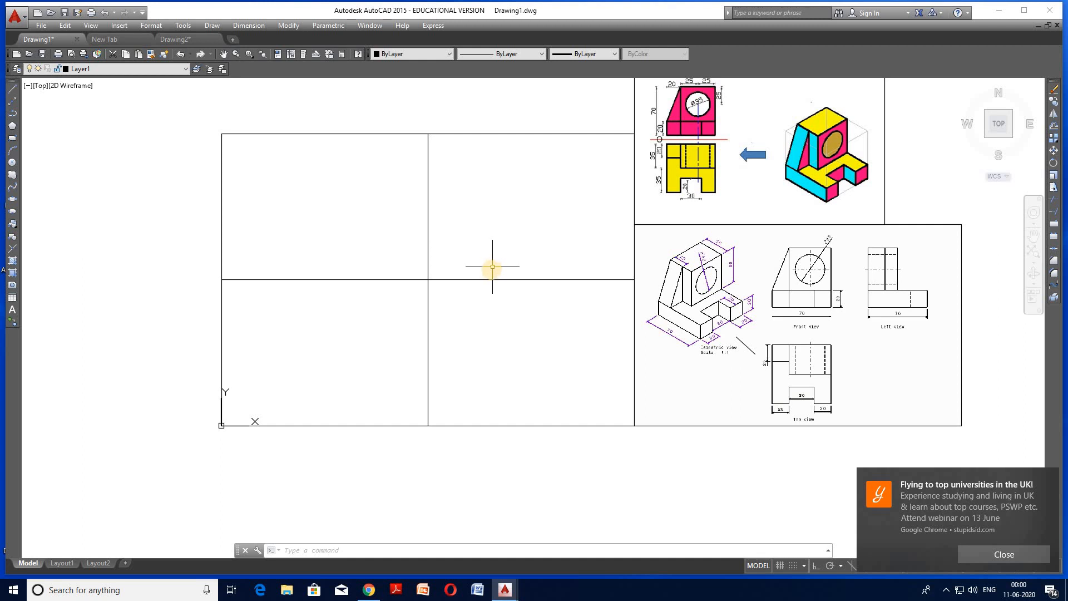
pyautogui.scroll(2, 493, 269)
pyautogui.moveTo(345, 265)
pyautogui.mouseDown(button='middle')
pyautogui.moveTo(345, 296)
pyautogui.moveTo(322, 293)
pyautogui.mouseUp(button='middle')
pyautogui.scroll(-2, 322, 293)
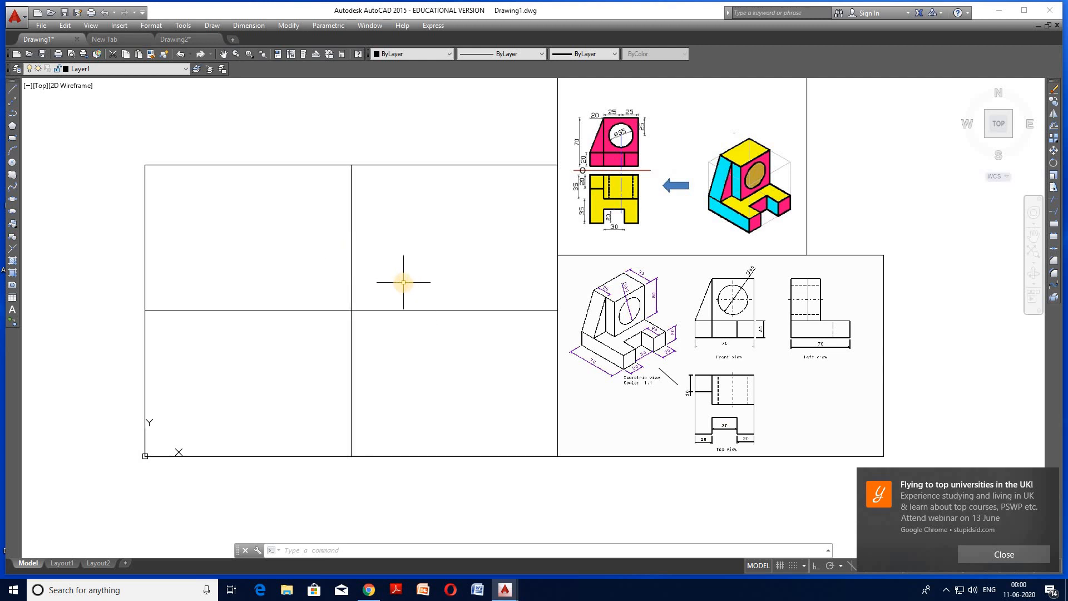
pyautogui.scroll(2, 753, 362)
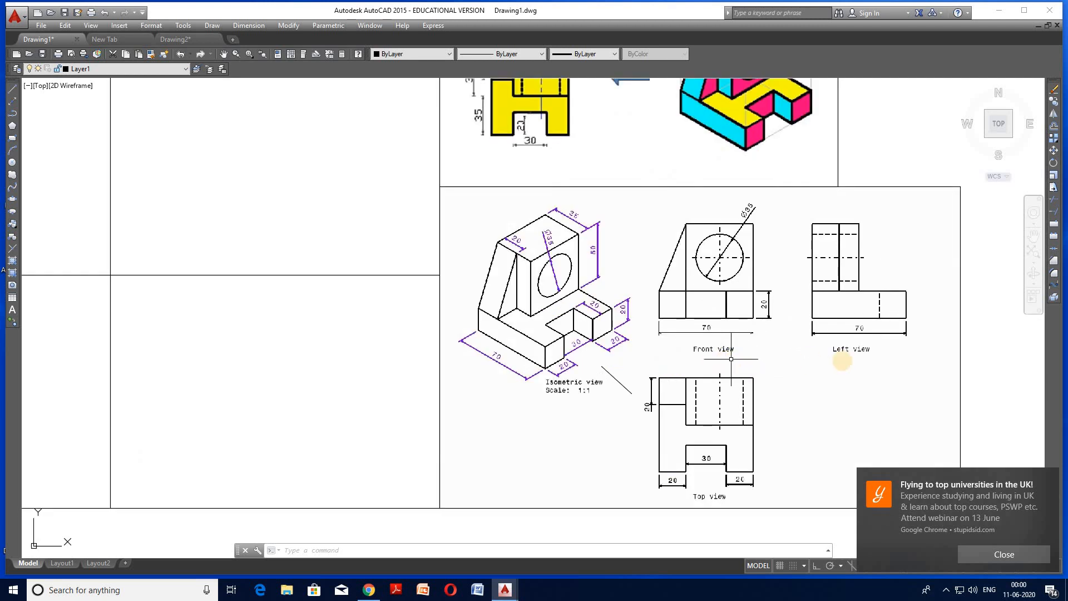
pyautogui.scroll(-2, 724, 501)
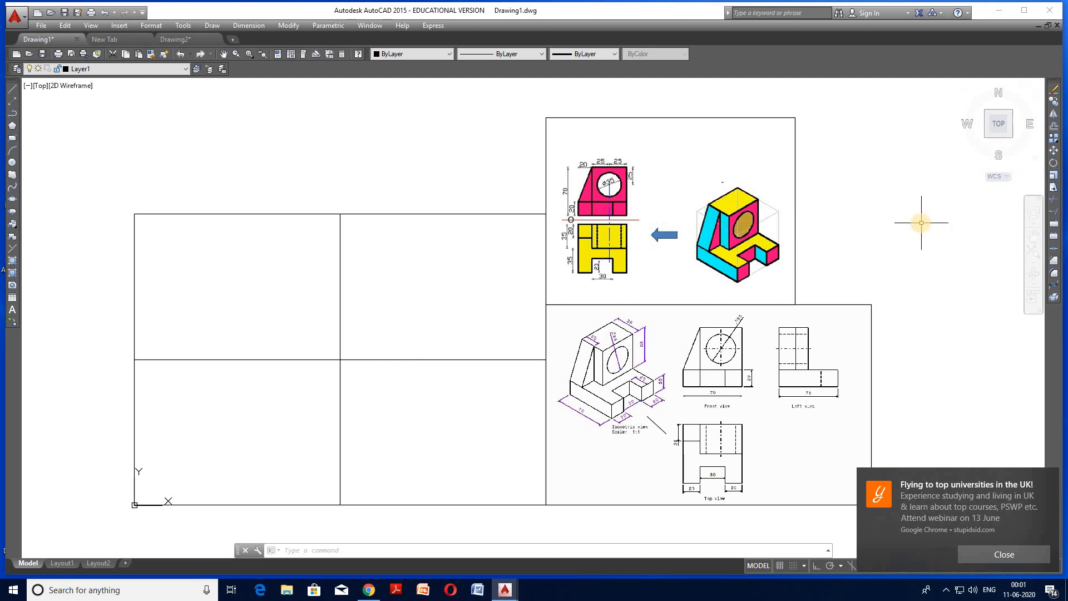
# - Offset the sheet's horizontal centre line by 40, once above and once below
pyautogui.click(1053, 129)
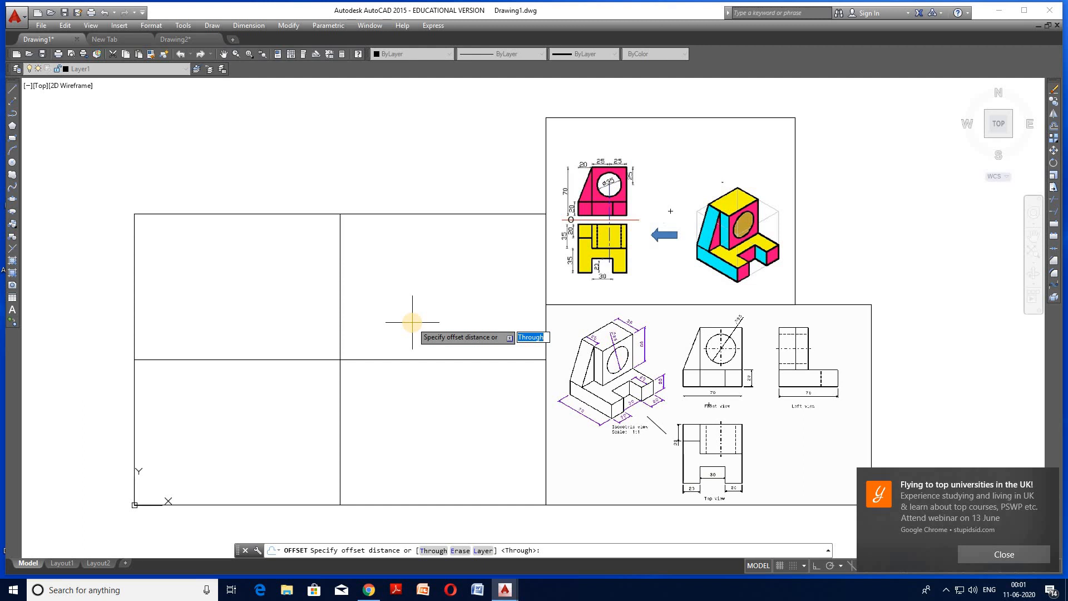
pyautogui.write('40')
pyautogui.press('Return')
pyautogui.click(412, 359)
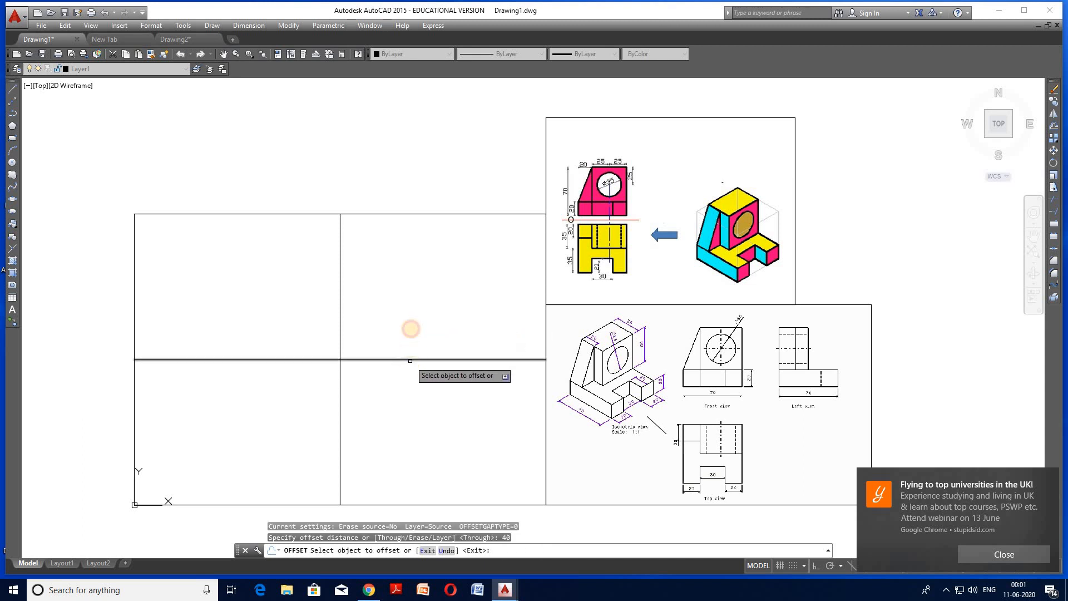
pyautogui.click(412, 313)
pyautogui.click(411, 359)
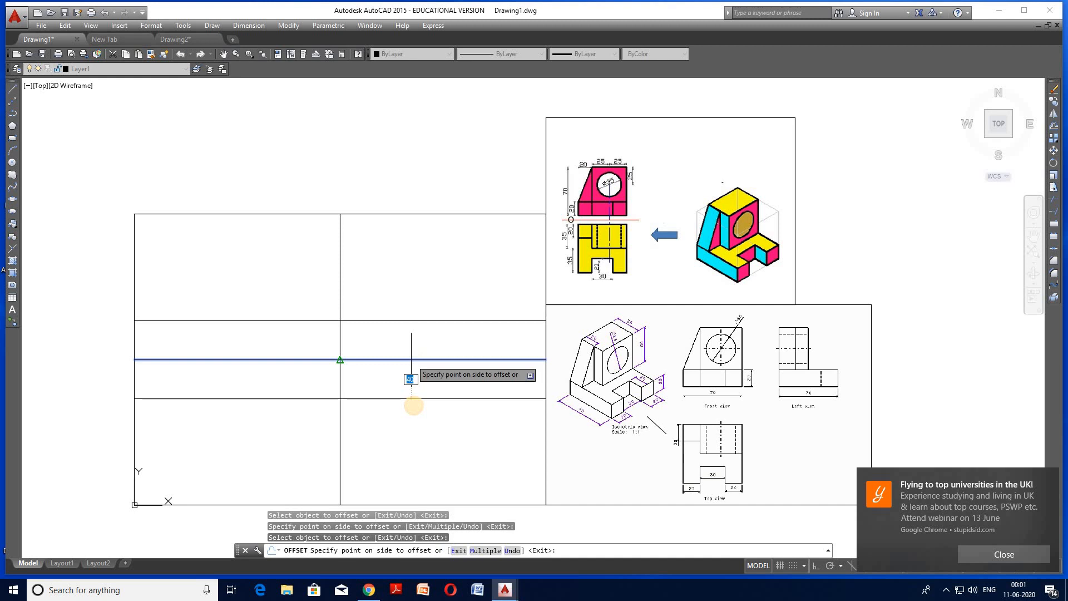
pyautogui.click(413, 406)
# - Offset the sheet's vertical centre line by 40 to both sides and finish the Offset command
pyautogui.click(340, 281)
pyautogui.click(289, 281)
pyautogui.click(341, 289)
pyautogui.click(409, 293)
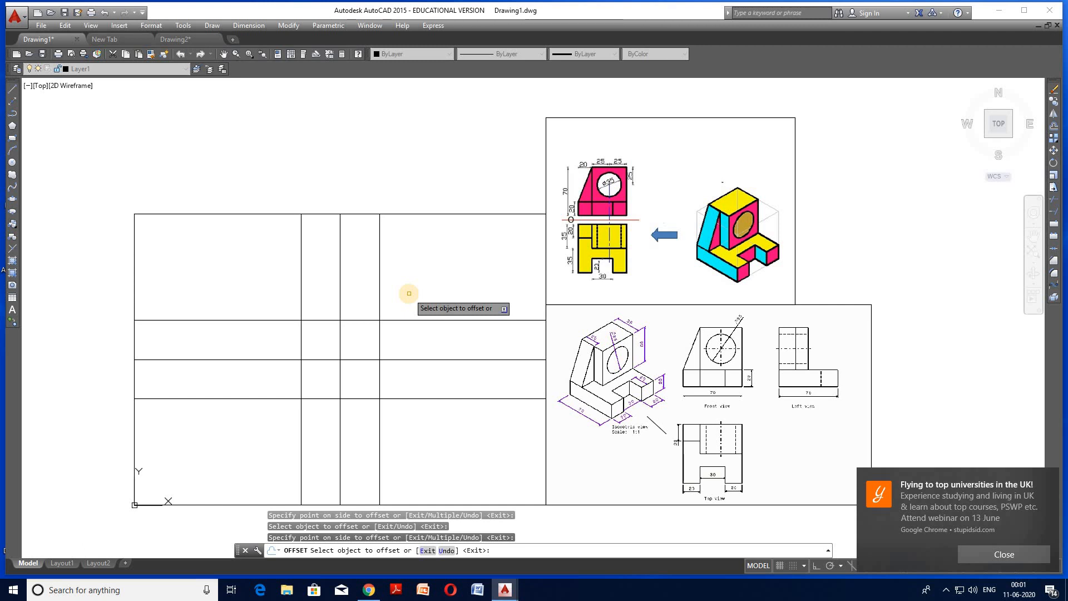
pyautogui.press('Escape')
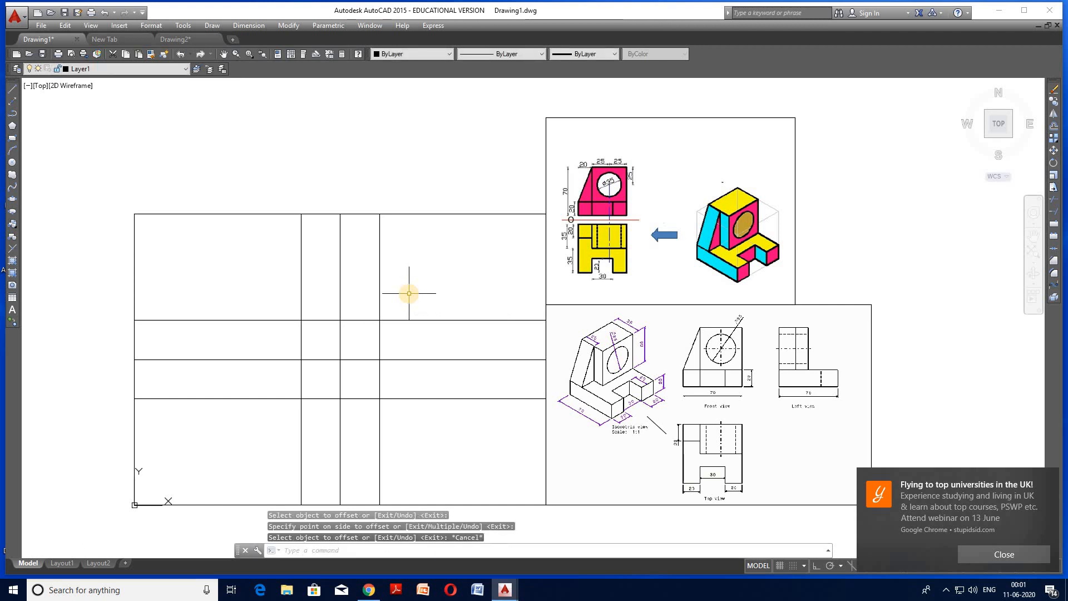
# - Move the four offset lines around the sheet's centre lines to Layer2 and clear the selection
pyautogui.click(412, 320)
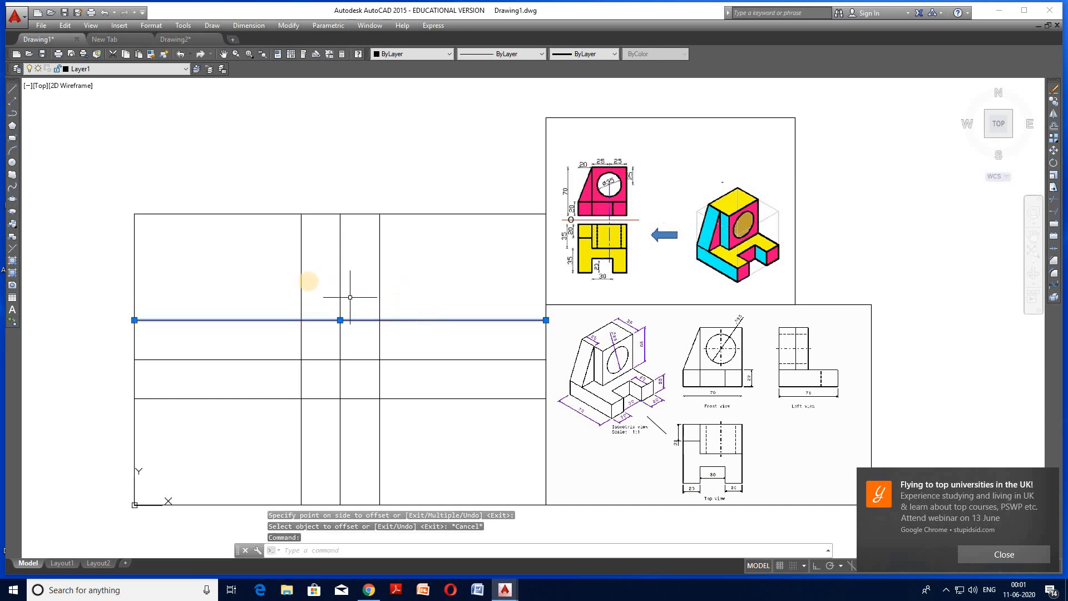
pyautogui.click(302, 280)
pyautogui.click(381, 276)
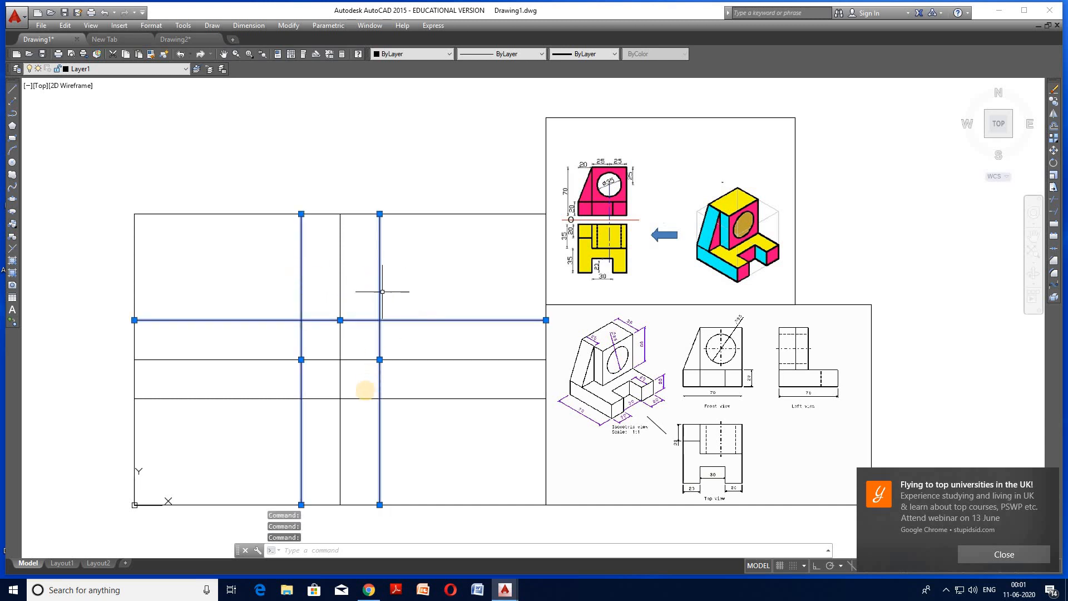
pyautogui.click(364, 398)
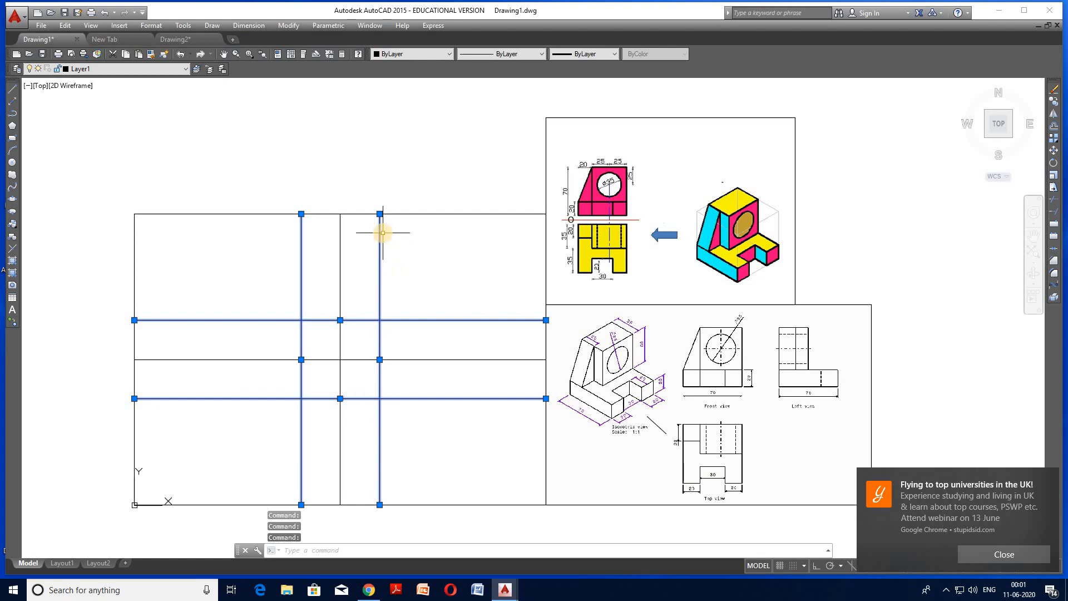
pyautogui.click(174, 69)
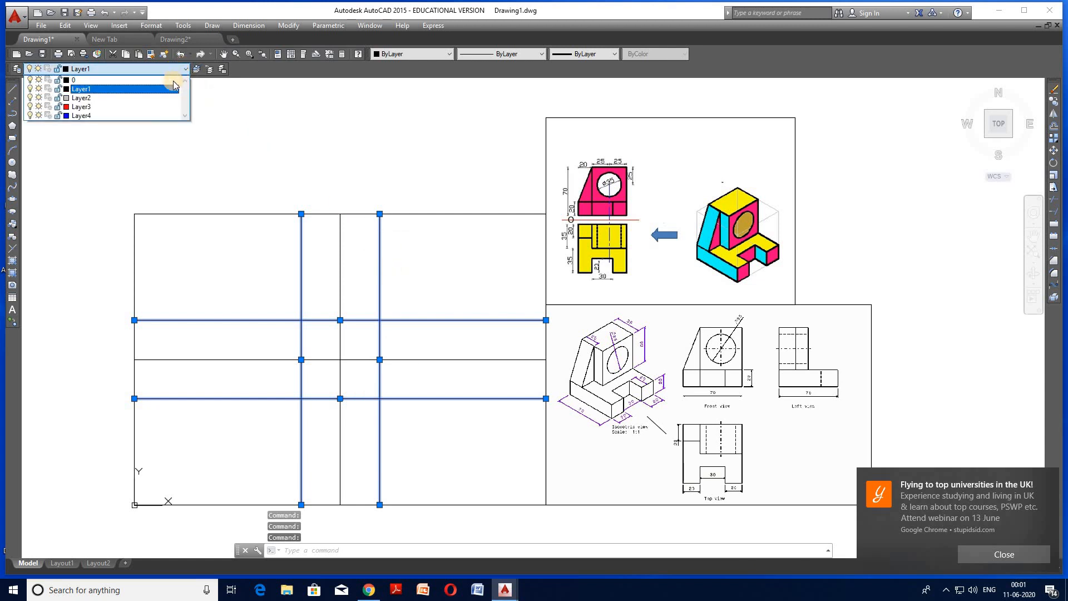
pyautogui.click(154, 98)
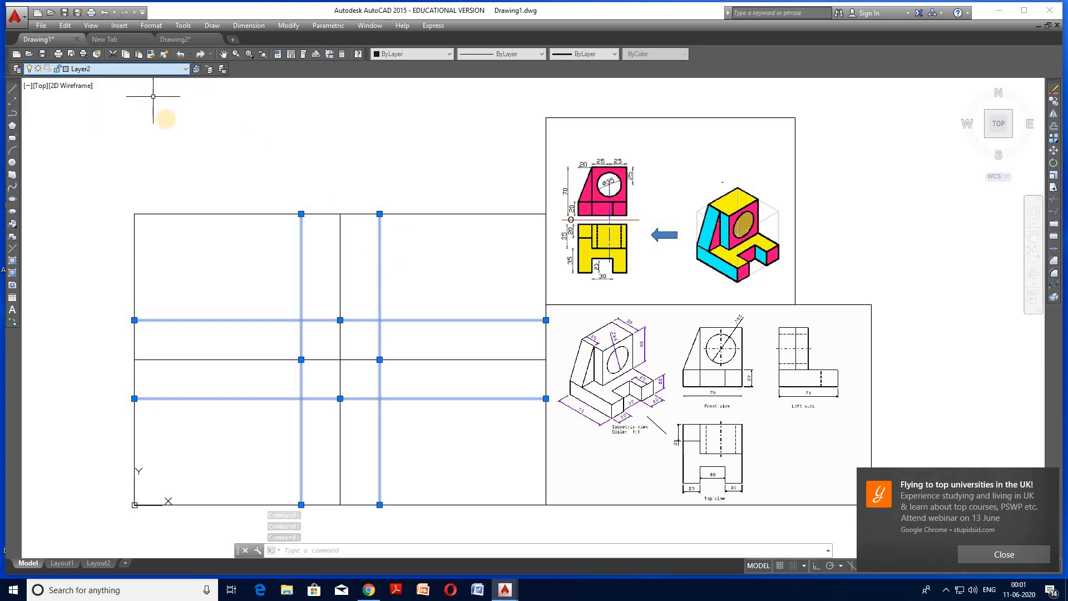
pyautogui.press('Escape')
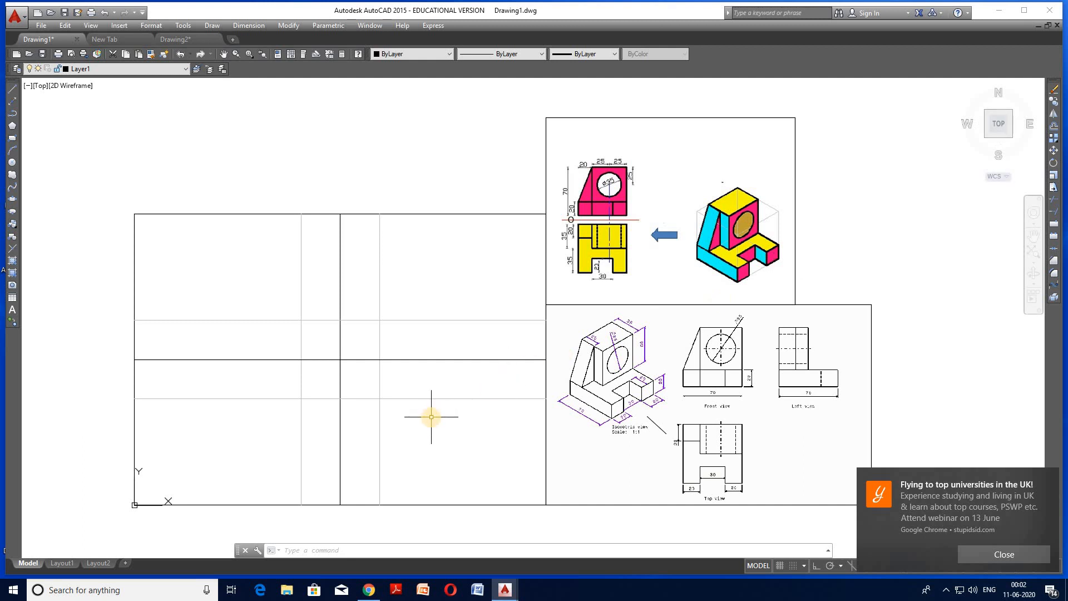
# - Offset the left vertical guide outward by 70 to its left, and the upper horizontal guide by 70 upward
pyautogui.write('o')
pyautogui.press('Return')
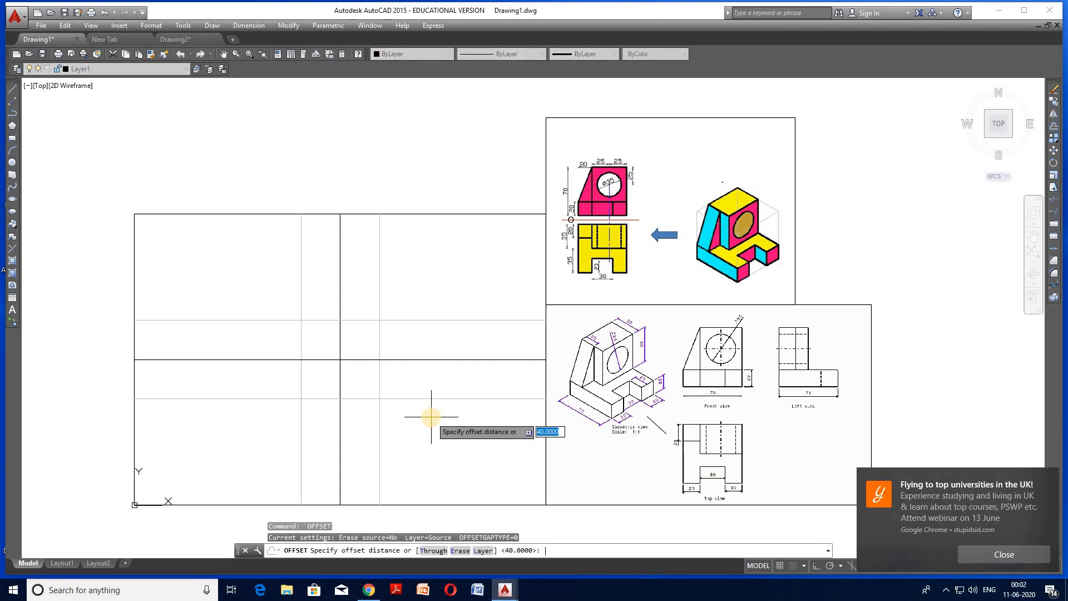
pyautogui.write('70')
pyautogui.press('Return')
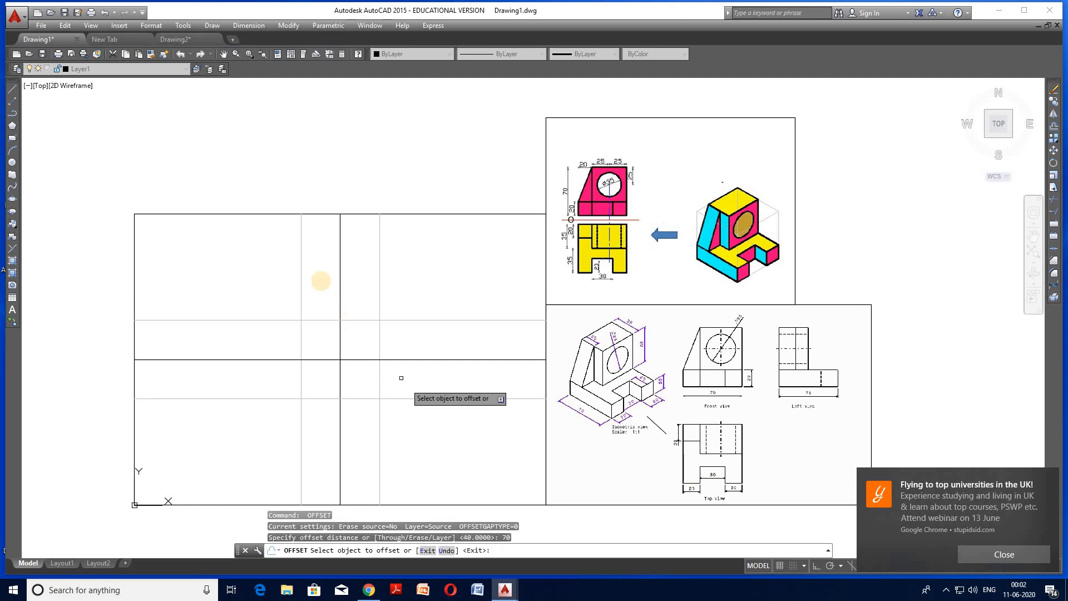
pyautogui.click(300, 273)
pyautogui.click(209, 272)
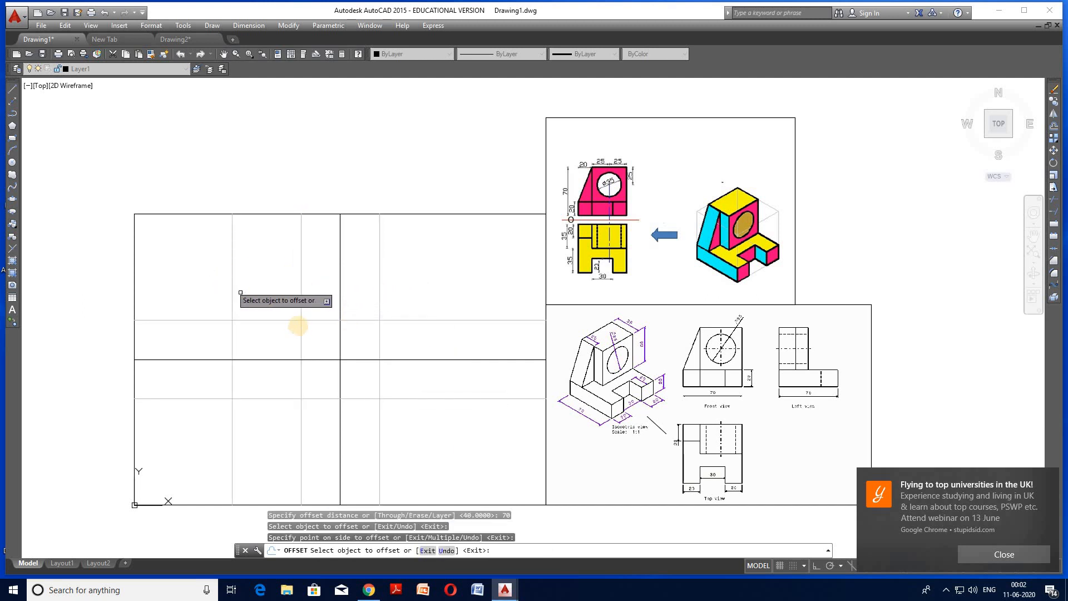
pyautogui.click(289, 320)
pyautogui.click(270, 270)
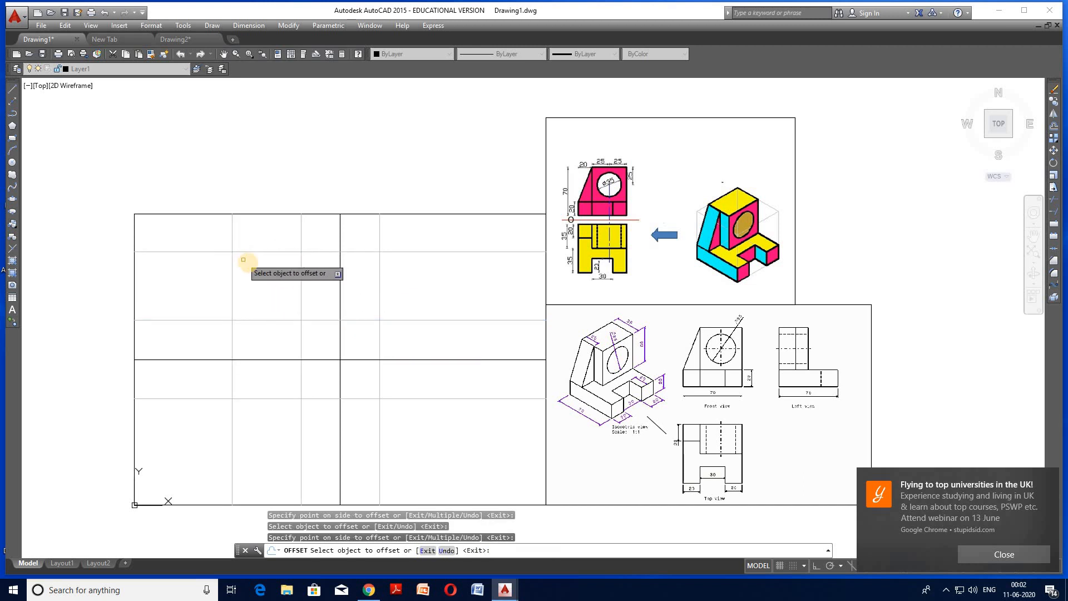
# - Offset the lower horizontal guide 70 downward and the right vertical guide 70 to its right, then end the command
pyautogui.click(296, 399)
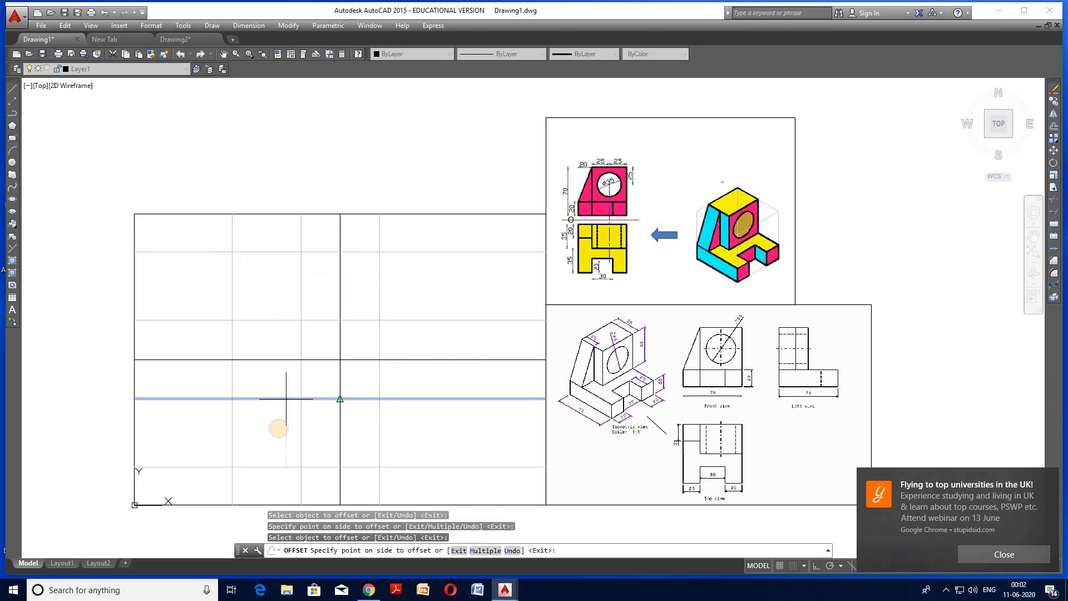
pyautogui.click(283, 442)
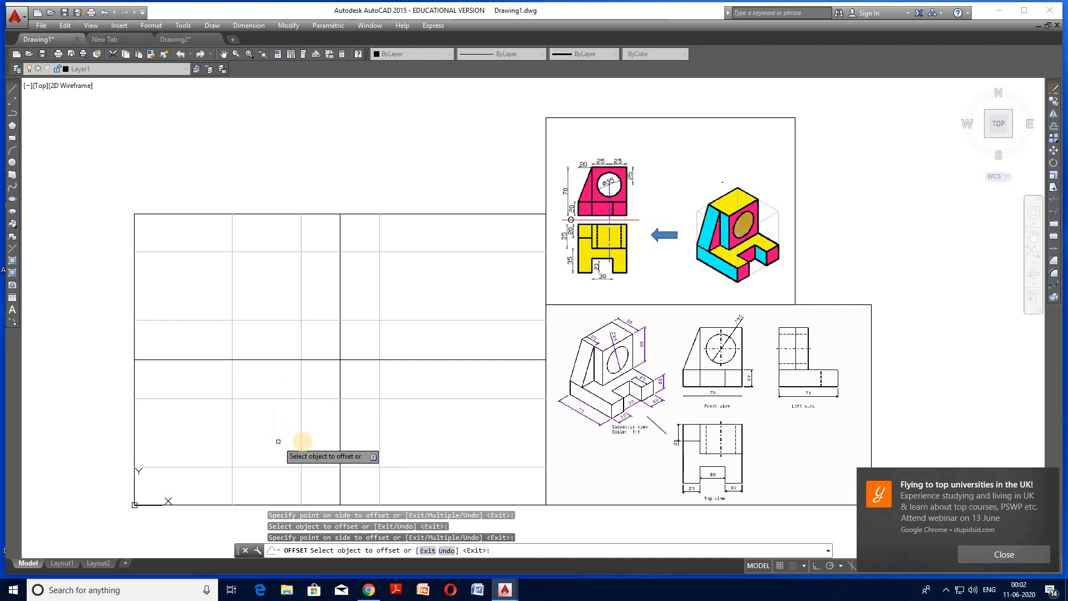
pyautogui.click(380, 294)
pyautogui.click(503, 297)
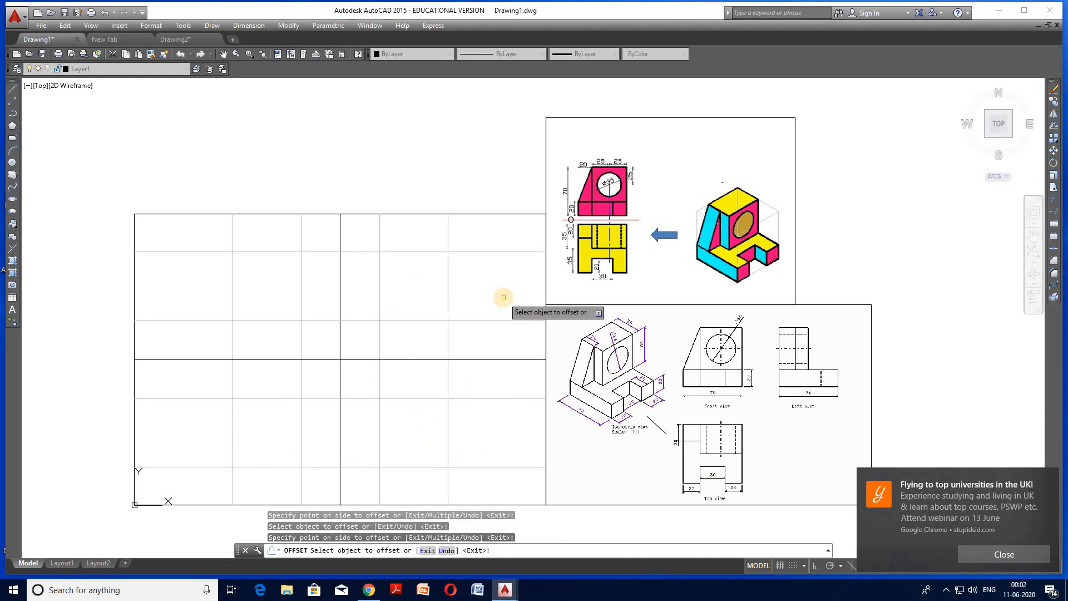
pyautogui.press('Escape')
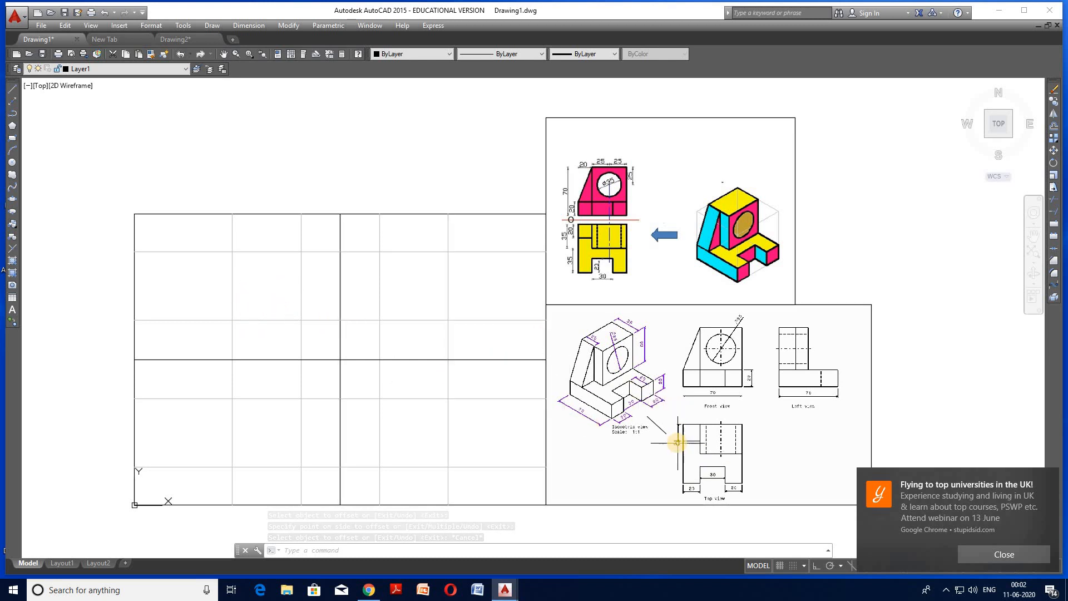
# - In the upper-left quadrant, offset the top horizontal guide 25 downward and the vertical guide nearest the centre line 25 to its left
pyautogui.scroll(4, 676, 443)
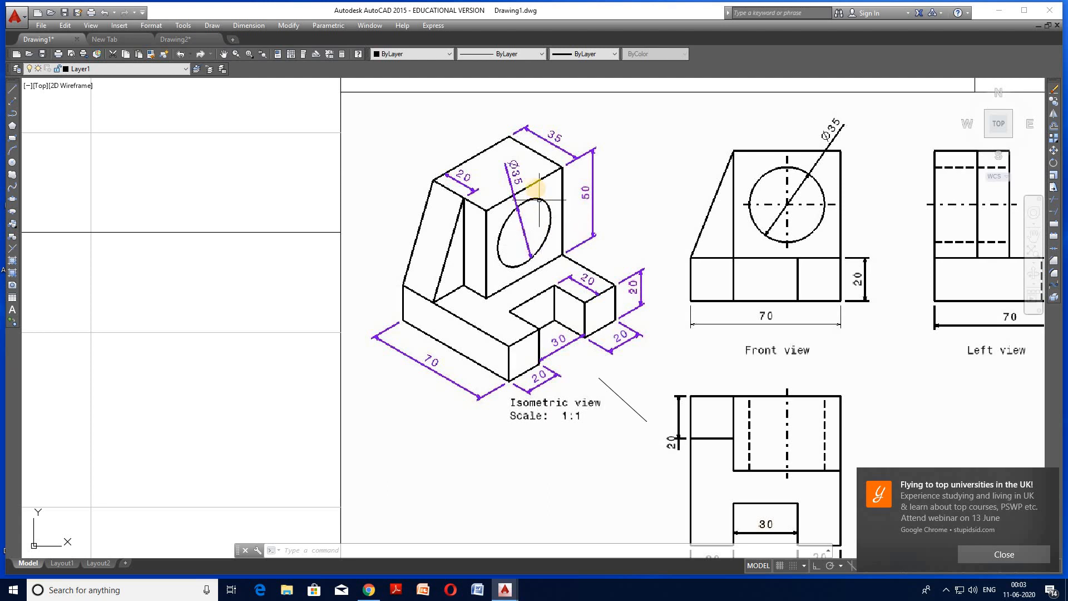
pyautogui.scroll(-4, 576, 213)
pyautogui.scroll(-3, 492, 211)
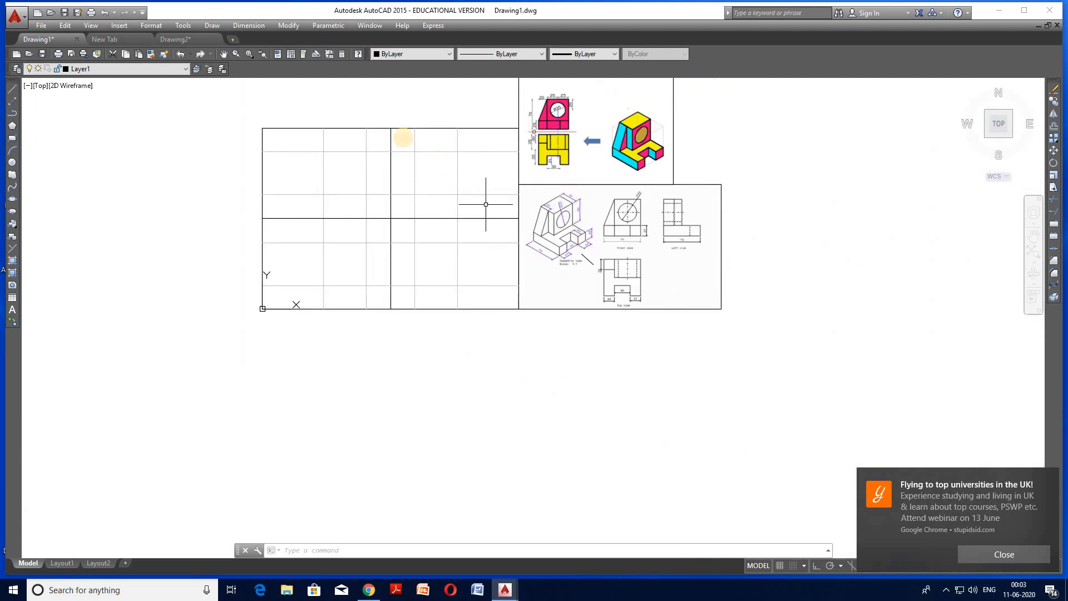
pyautogui.scroll(3, 401, 136)
pyautogui.write('o')
pyautogui.press('Return')
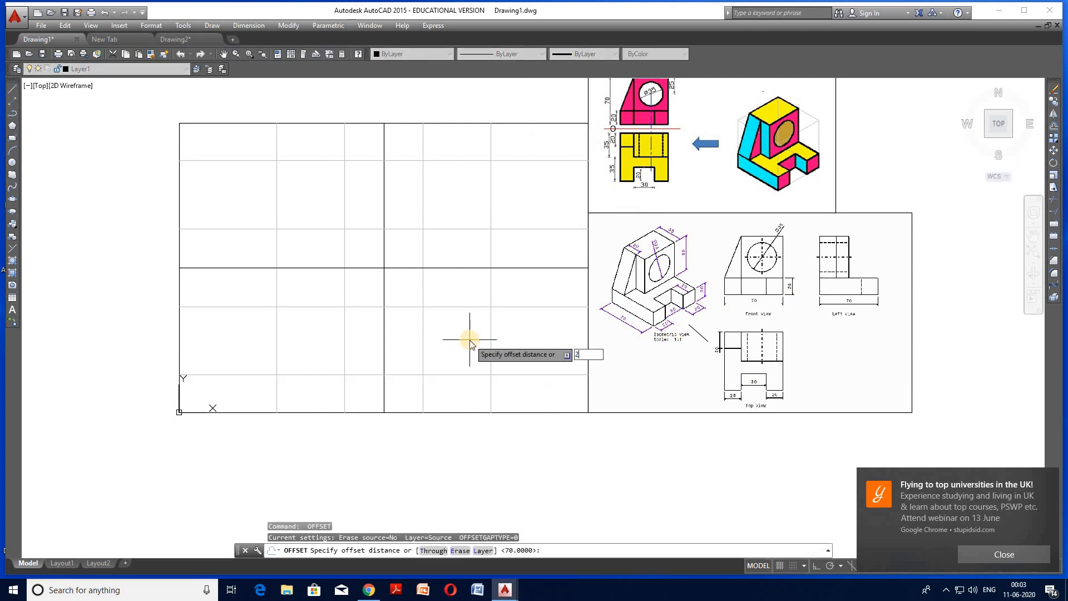
pyautogui.press('Return')
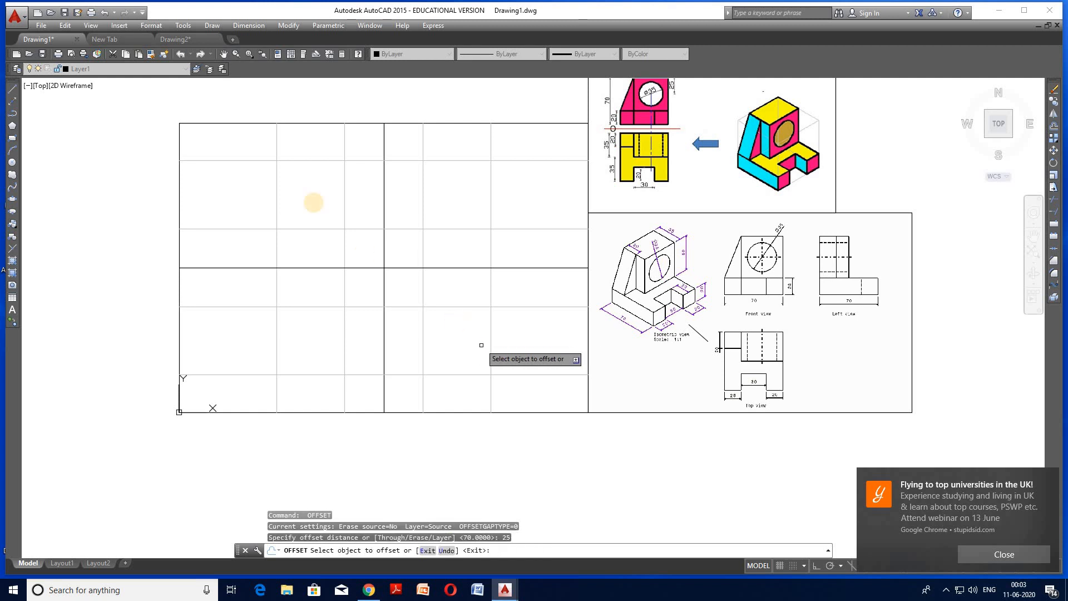
pyautogui.click(301, 161)
pyautogui.click(302, 199)
pyautogui.click(343, 210)
pyautogui.click(301, 211)
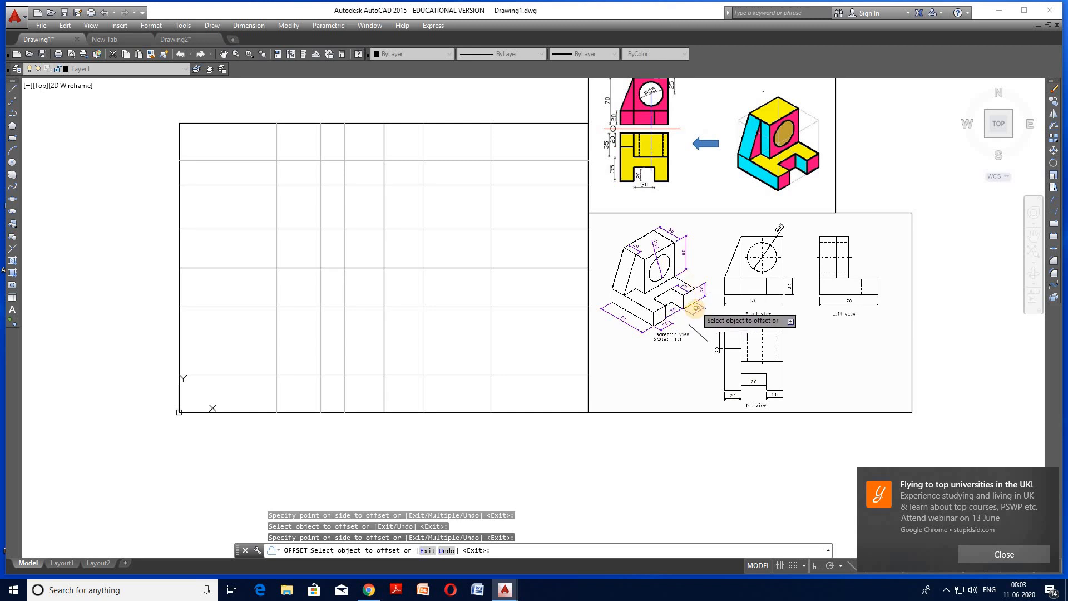
pyautogui.press('Escape')
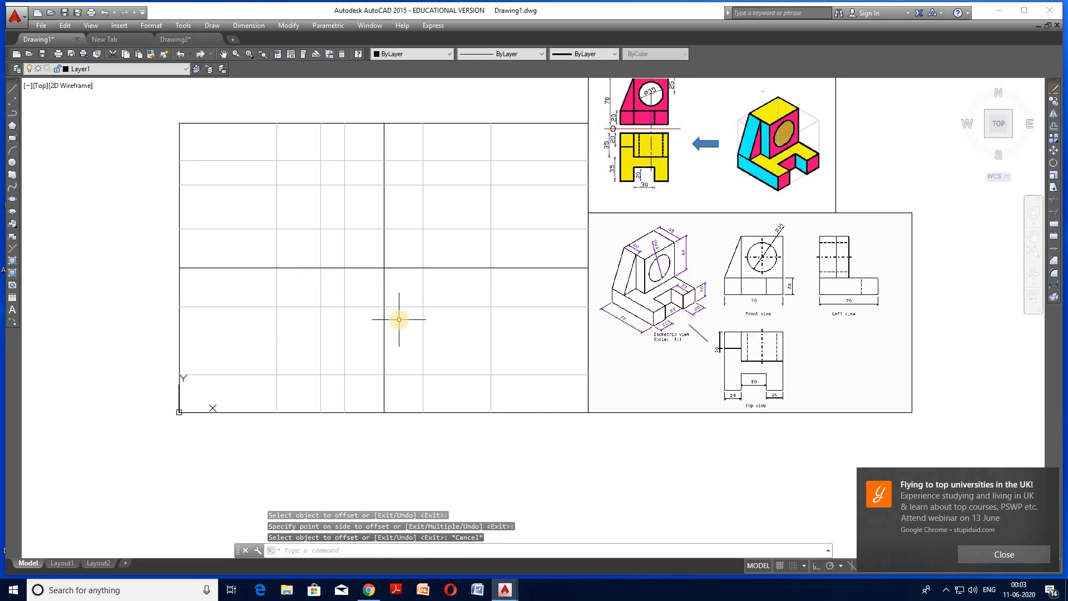
# - Offset the horizontal guide just above the sheet's horizontal centre line by 20 upward and end the command
pyautogui.press('Return')
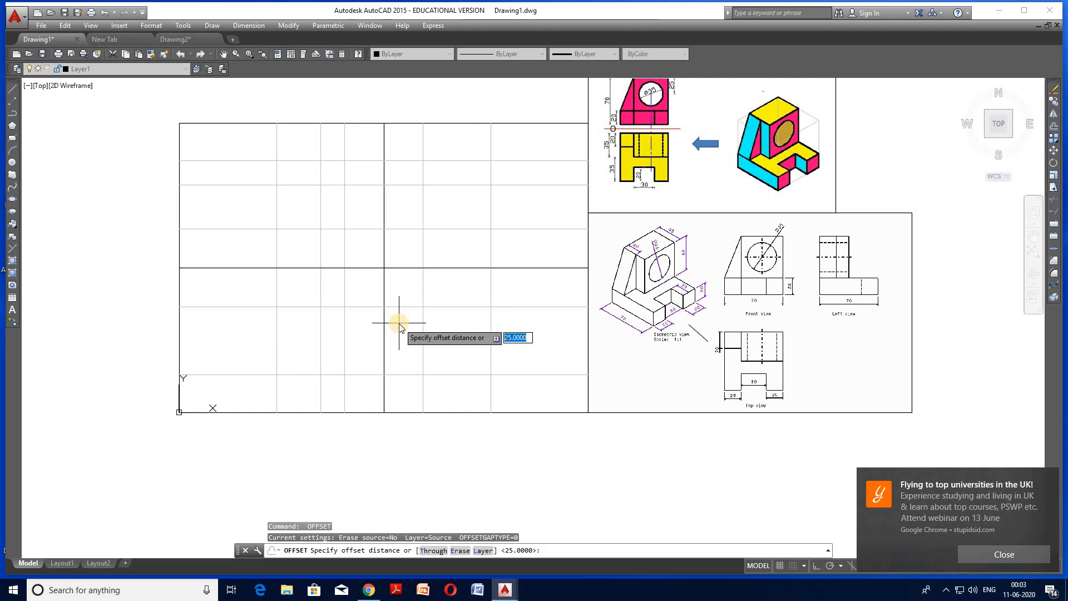
pyautogui.write('20')
pyautogui.press('Return')
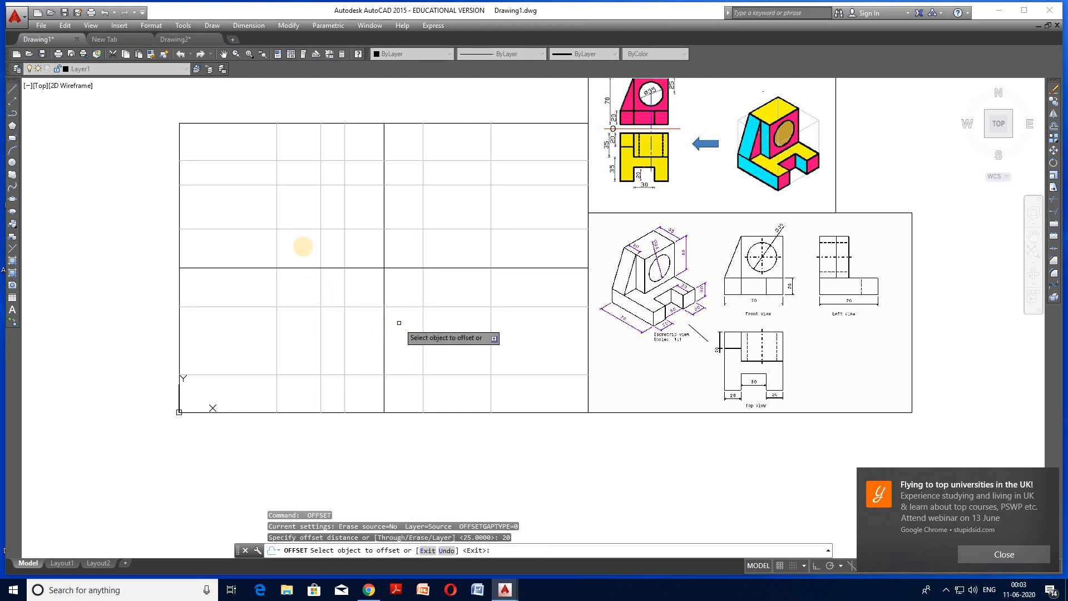
pyautogui.click(306, 228)
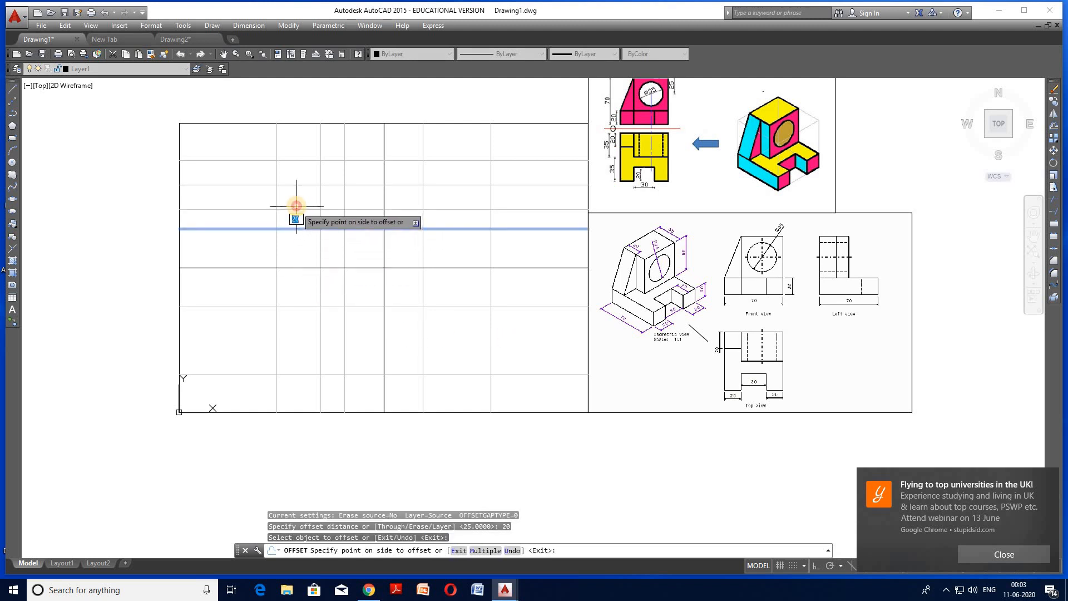
pyautogui.click(295, 209)
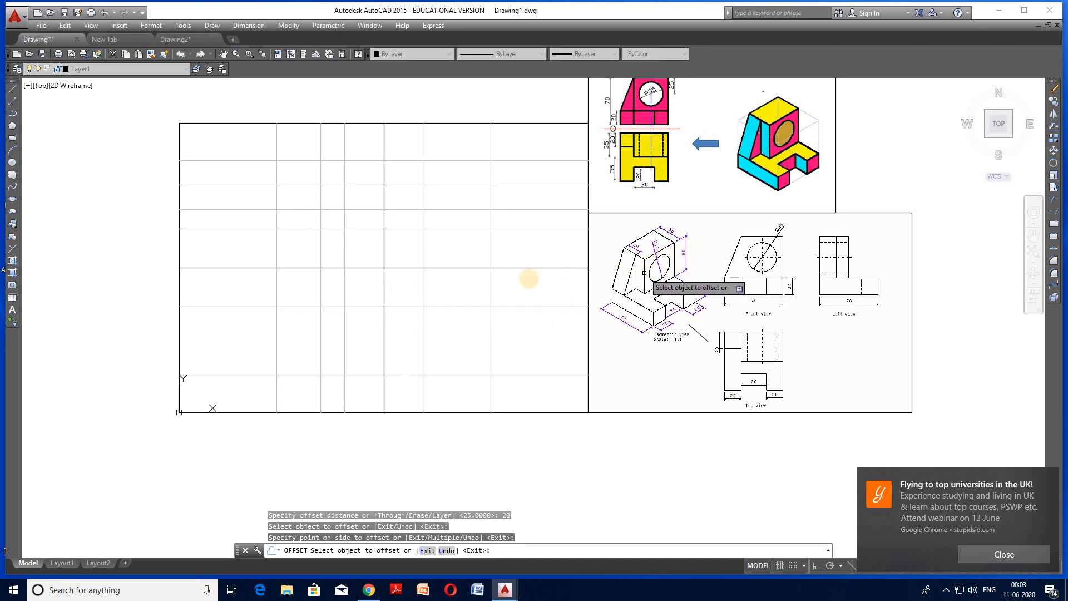
pyautogui.press('Escape')
# - Offset the vertical guide just left of the sheet's vertical centre line by 50 to its left
pyautogui.press('Return')
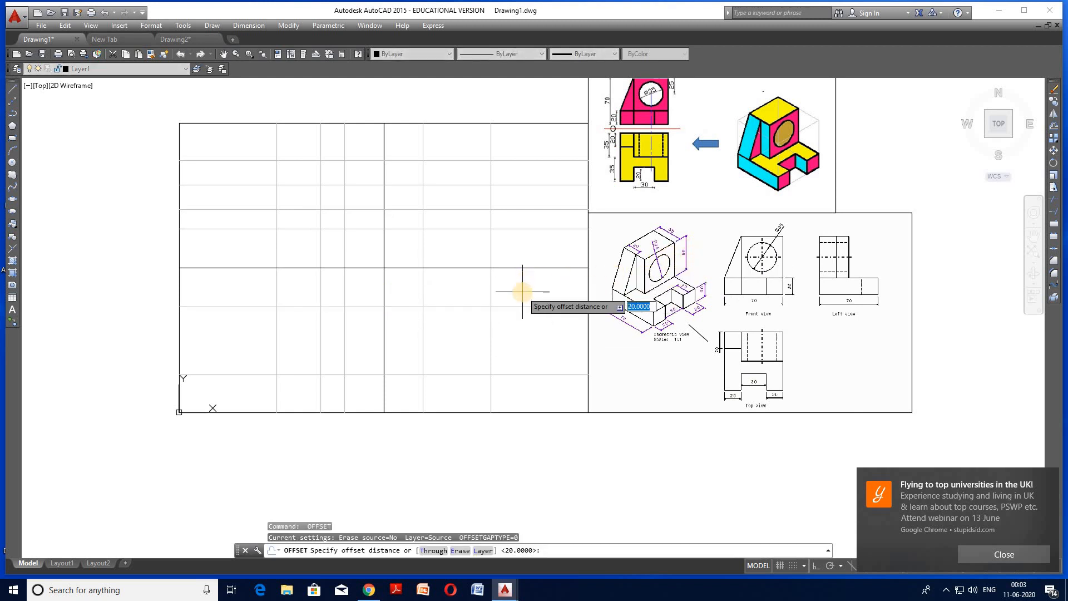
pyautogui.write('50')
pyautogui.press('Return')
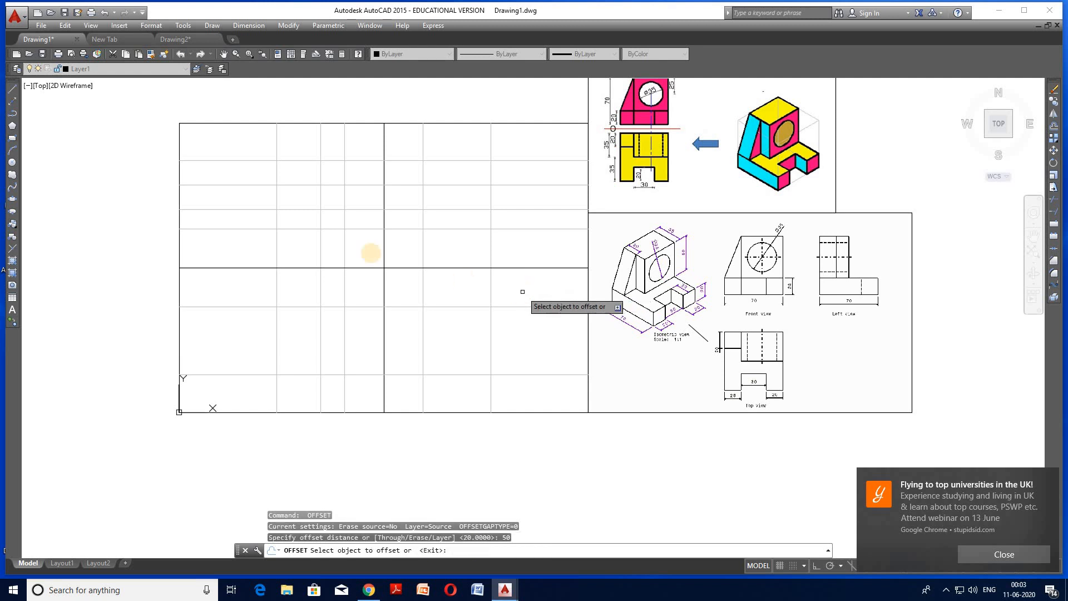
pyautogui.click(344, 199)
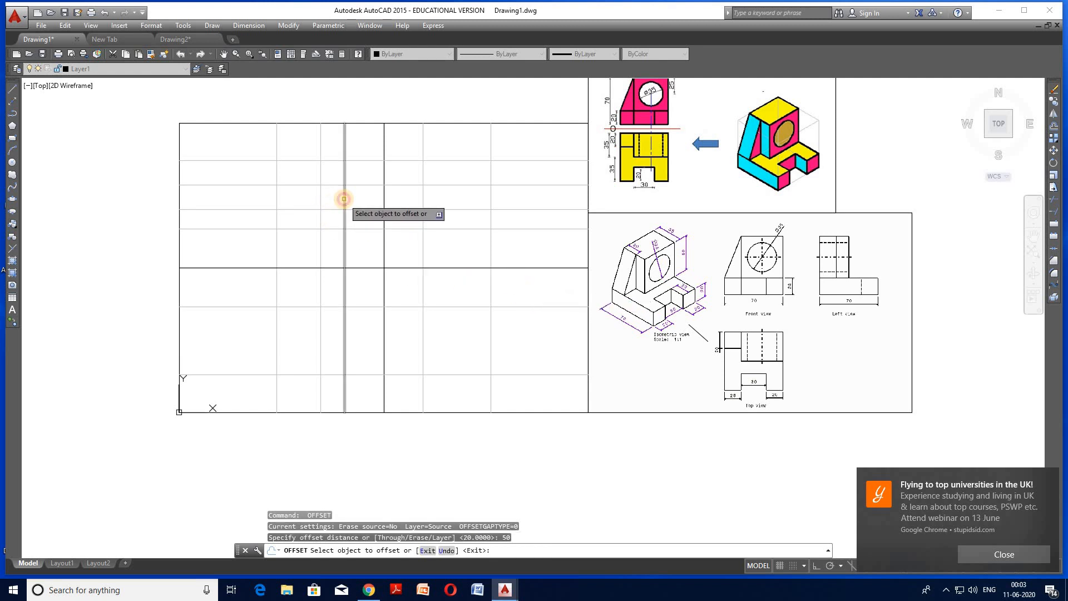
pyautogui.click(304, 201)
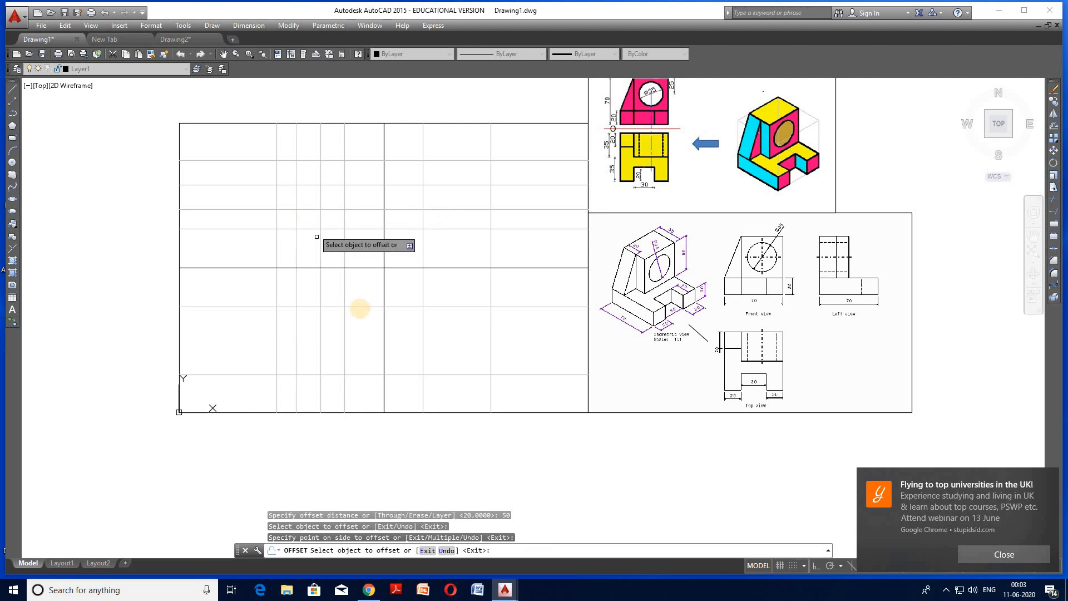
pyautogui.press('Escape')
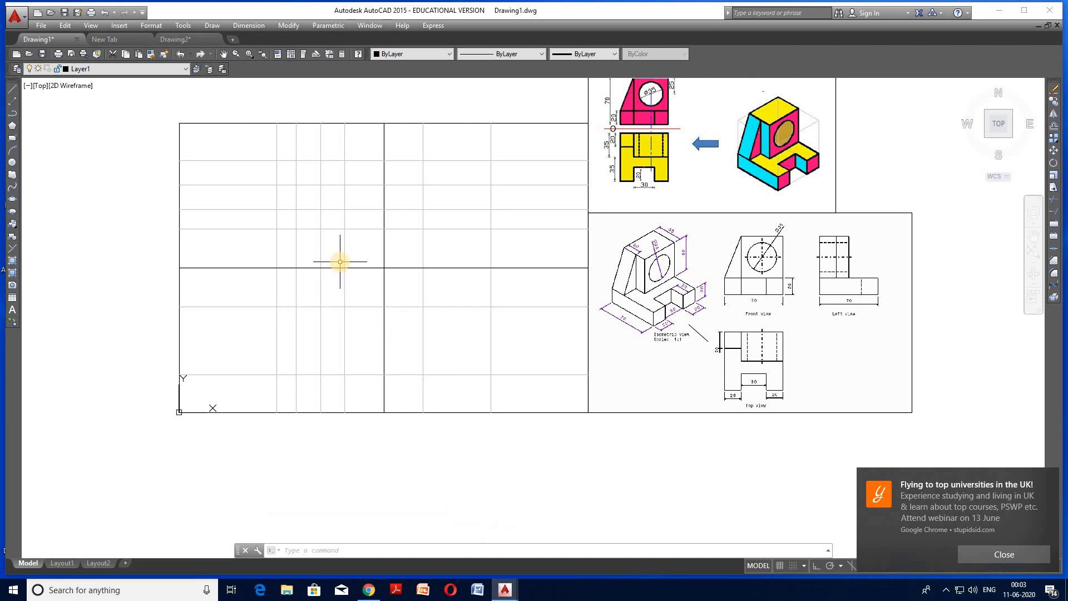
# - Check the bracket reference's dimensions and offset the leftmost vertical guide 20 to its right
pyautogui.scroll(3, 751, 303)
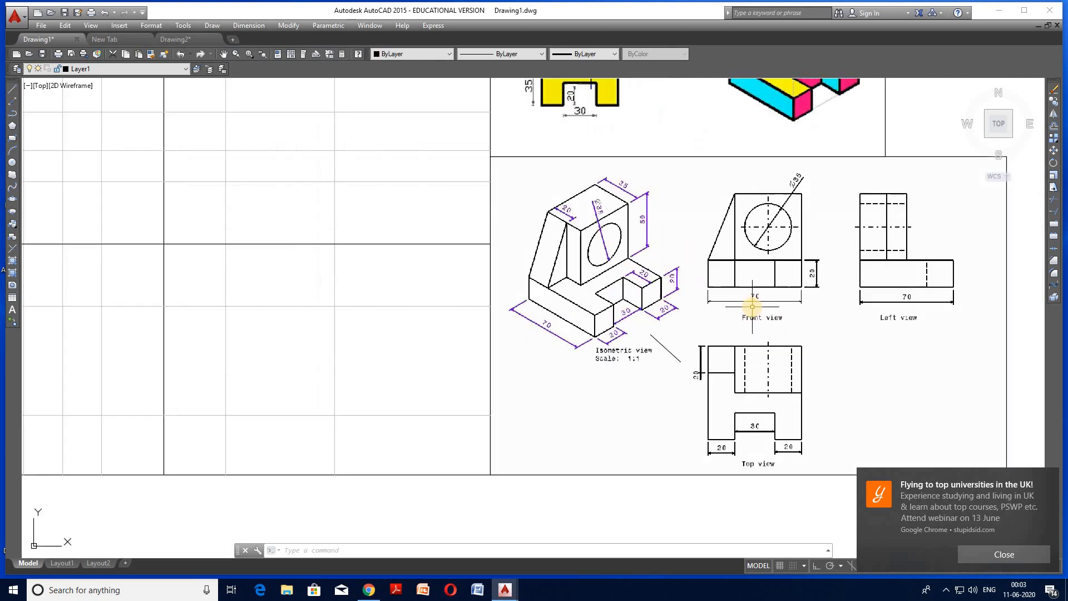
pyautogui.scroll(2, 559, 347)
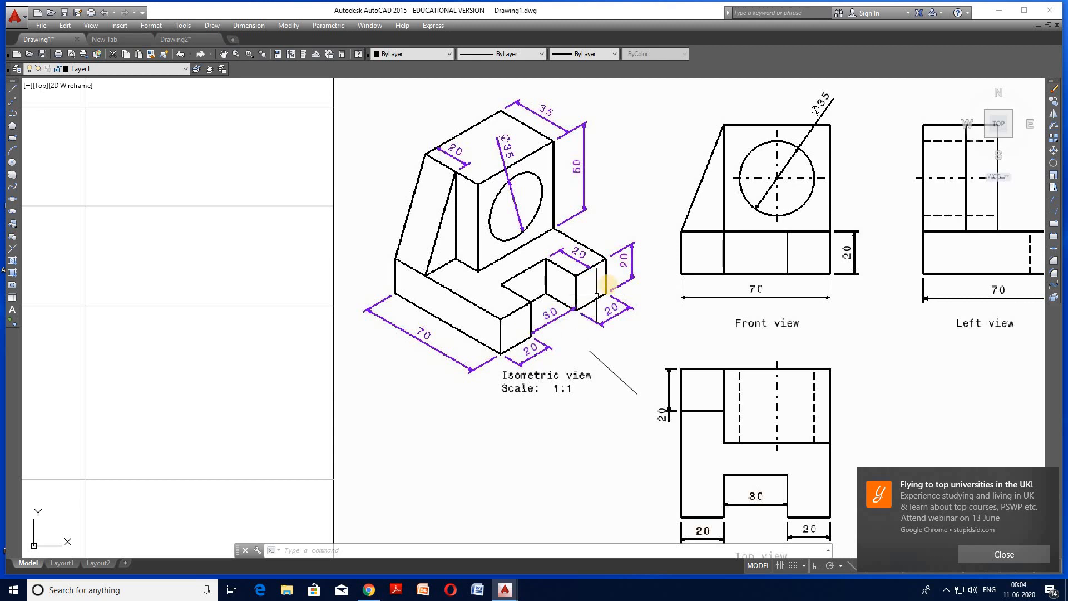
pyautogui.scroll(-2, 603, 292)
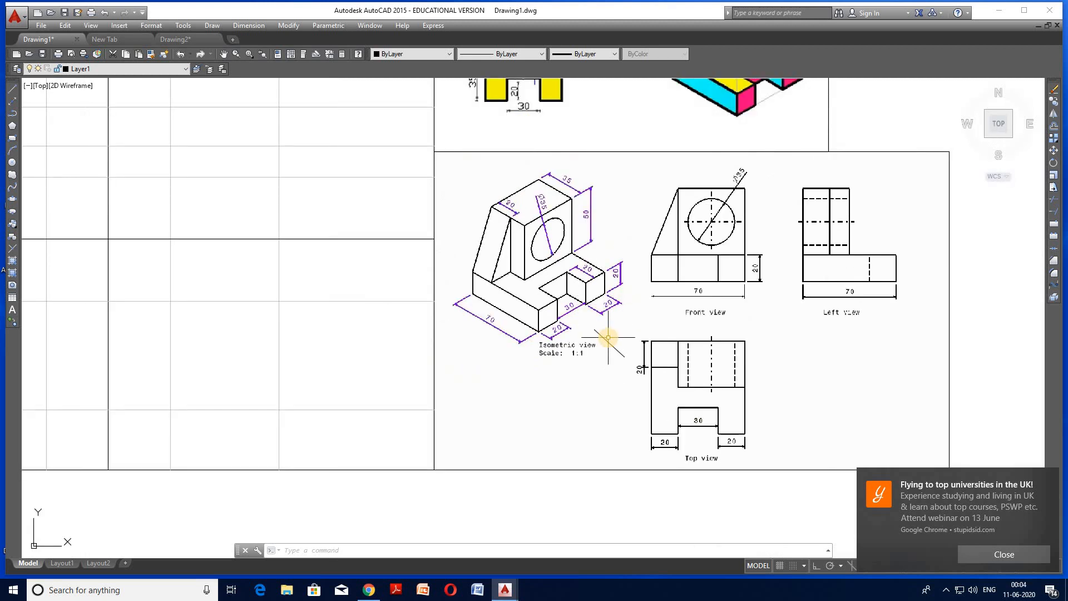
pyautogui.scroll(-2, 609, 338)
pyautogui.write('o')
pyautogui.press('Return')
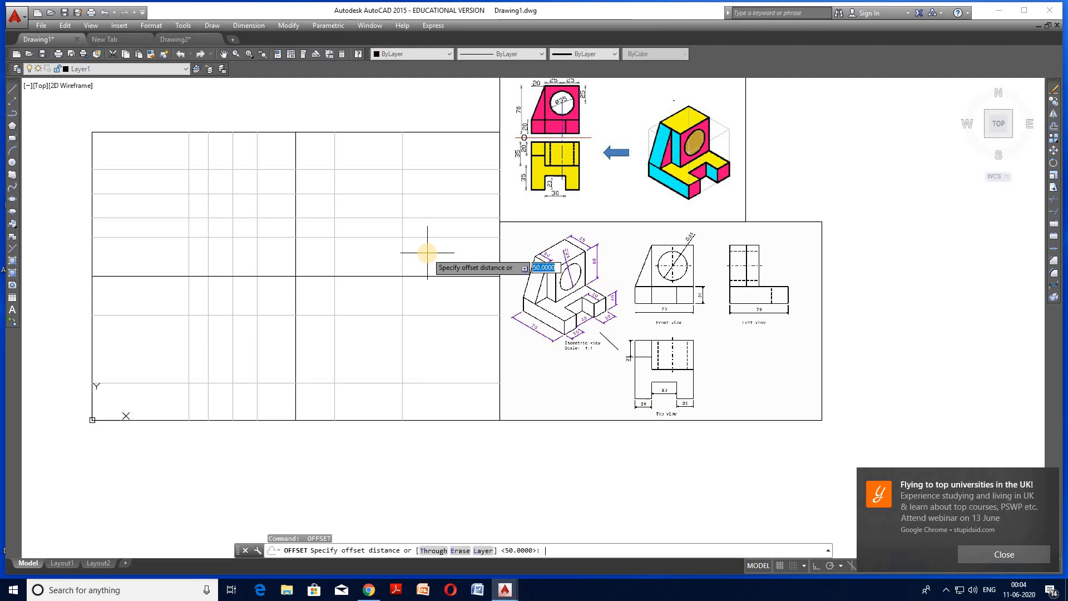
pyautogui.write('20')
pyautogui.press('Return')
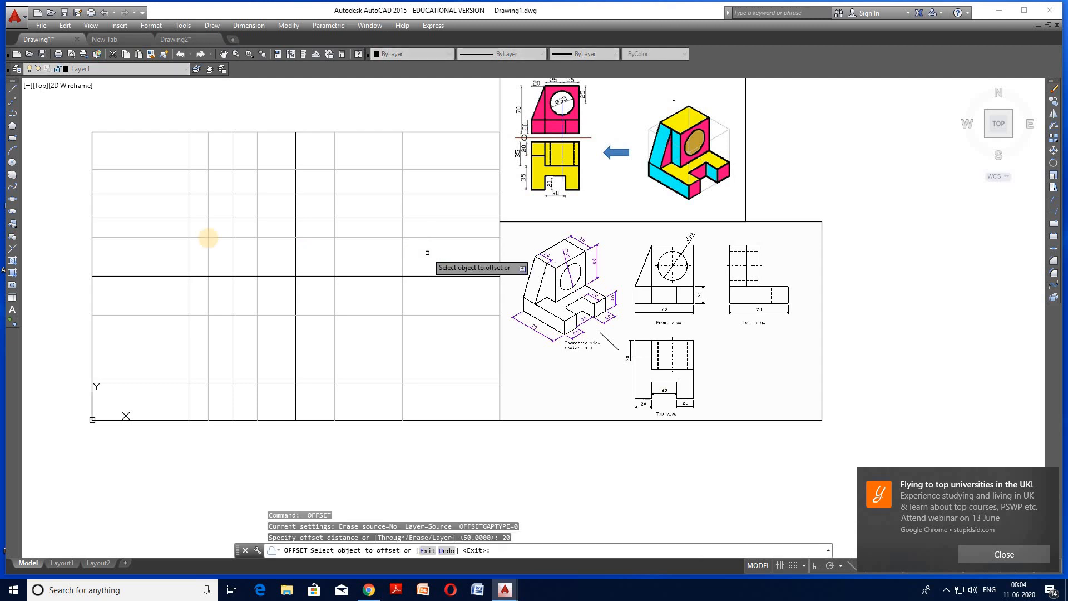
pyautogui.scroll(2, 184, 233)
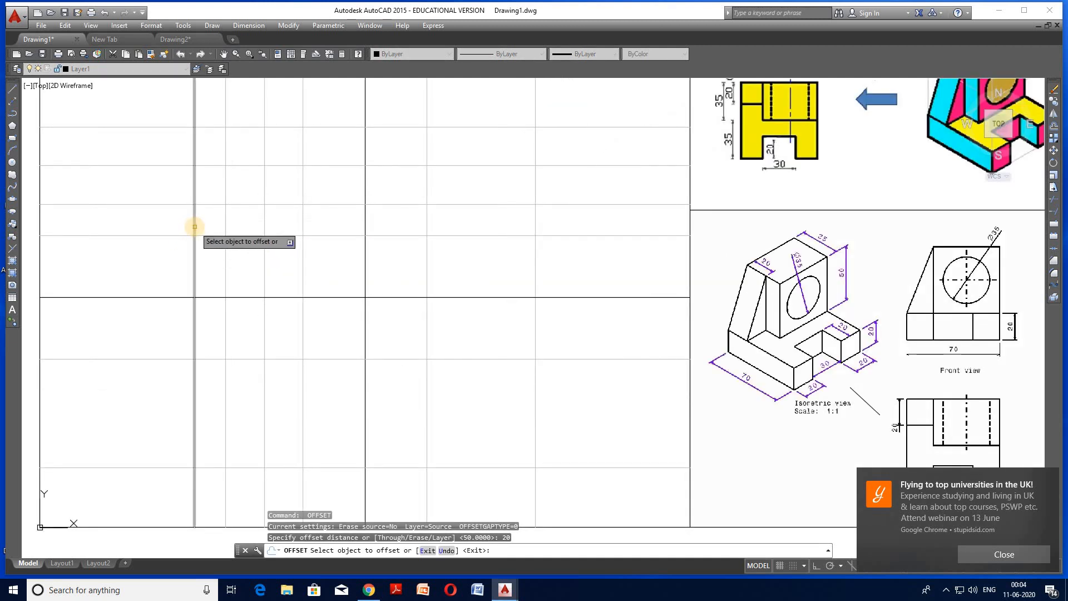
pyautogui.click(193, 227)
pyautogui.click(272, 231)
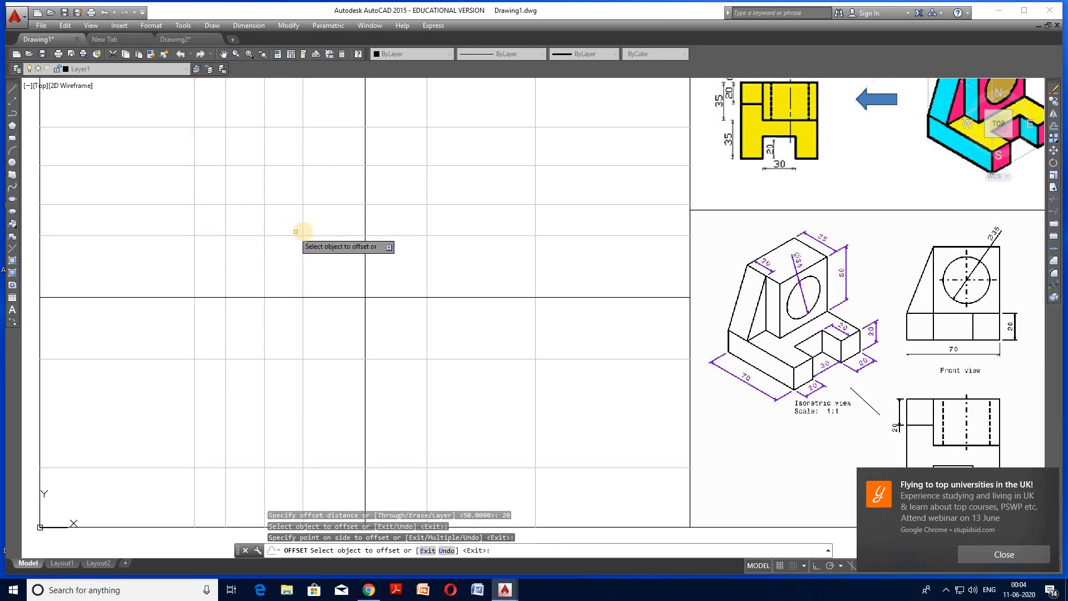
# - Offset the vertical guide just left of the vertical centre line 20 to its right, and erase that copy
pyautogui.click(303, 231)
pyautogui.click(319, 246)
pyautogui.press('Escape')
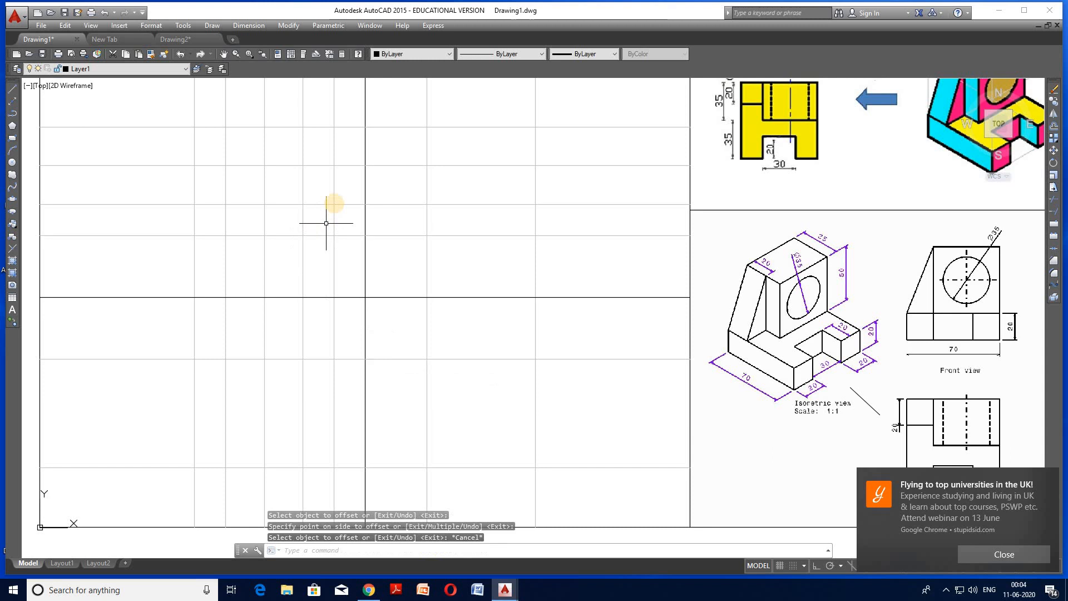
pyautogui.click(334, 199)
pyautogui.press('Delete')
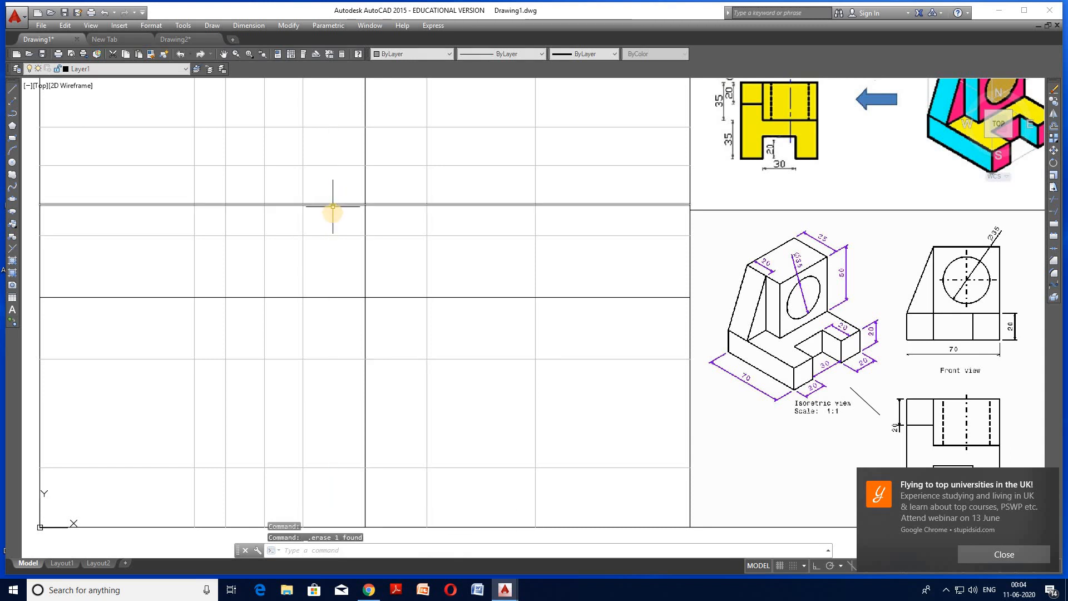
pyautogui.press('Return')
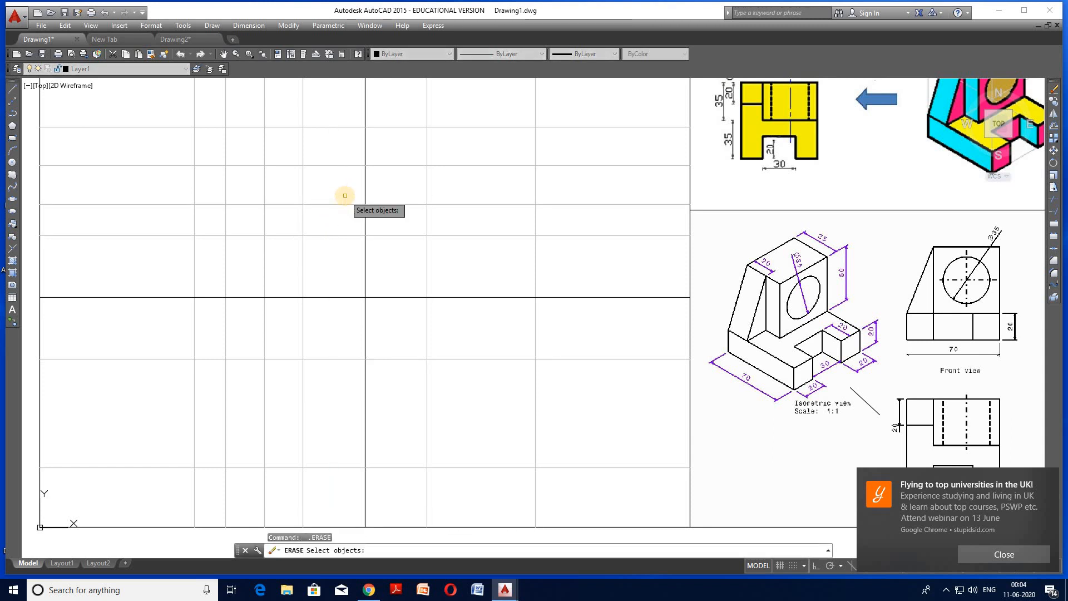
pyautogui.press('Escape')
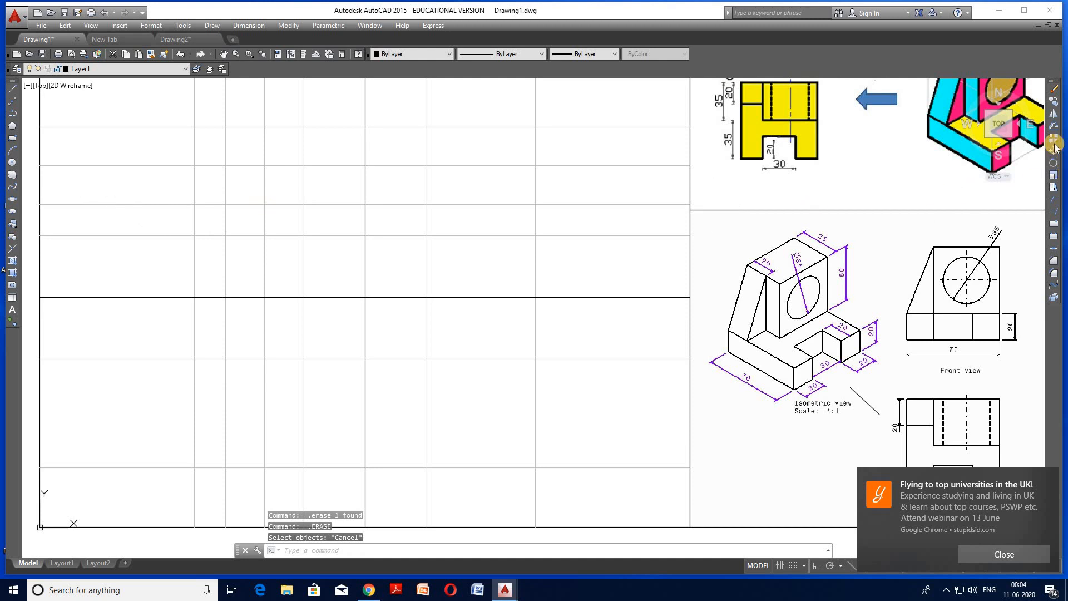
# - Offset the vertical guide just left of the sheet's vertical centre line by 20 to its left
pyautogui.write('o')
pyautogui.press('Return')
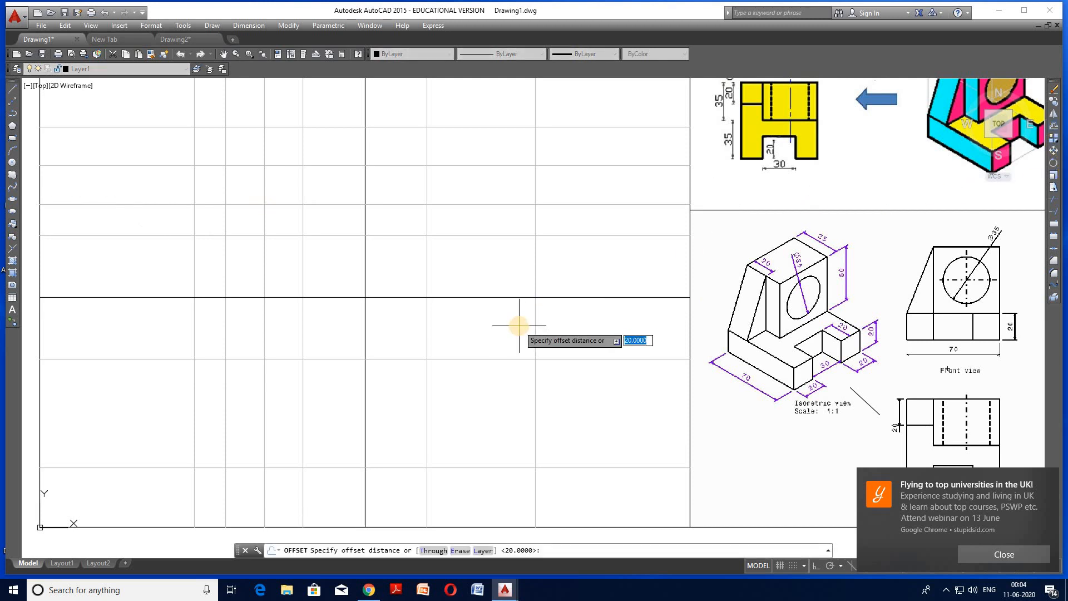
pyautogui.press('Return')
pyautogui.click(303, 191)
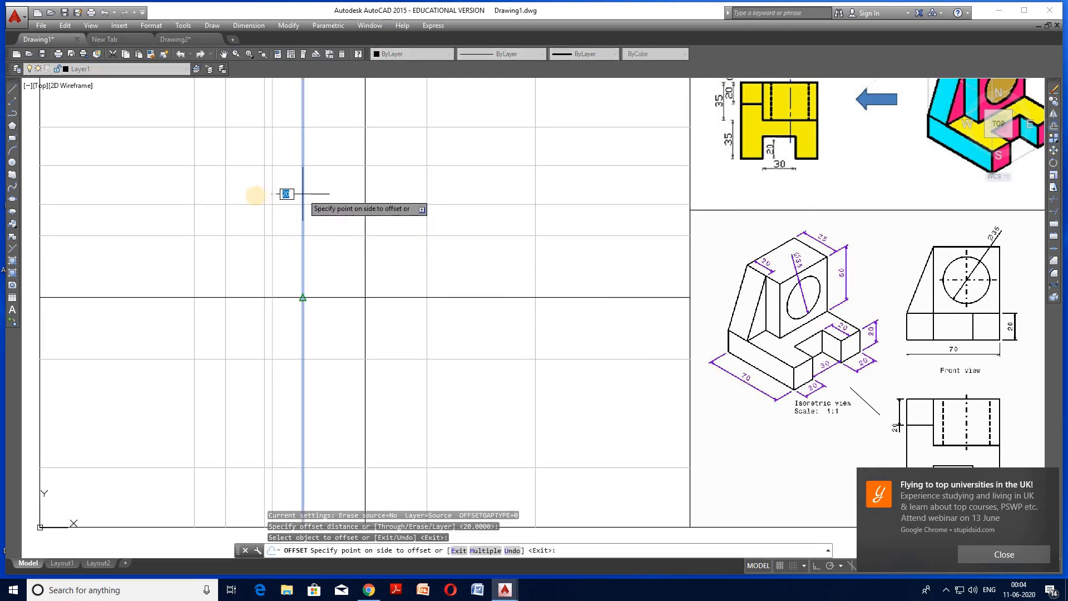
pyautogui.click(249, 195)
pyautogui.press('Escape')
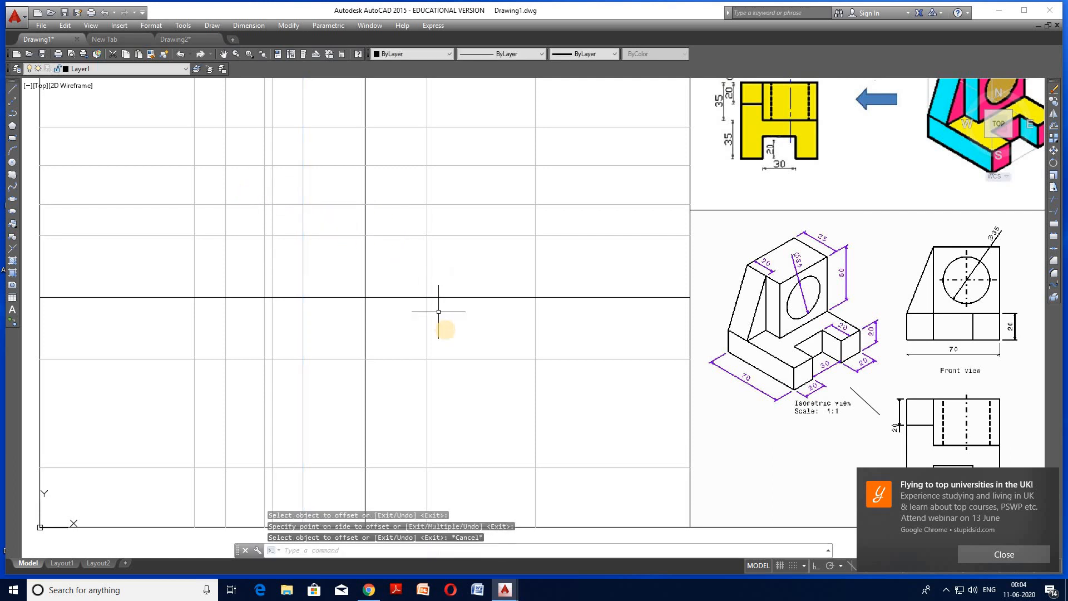
# - Make Layer1 the current layer for the bracket's visible outlines
pyautogui.scroll(-2, 446, 329)
pyautogui.scroll(2, 409, 218)
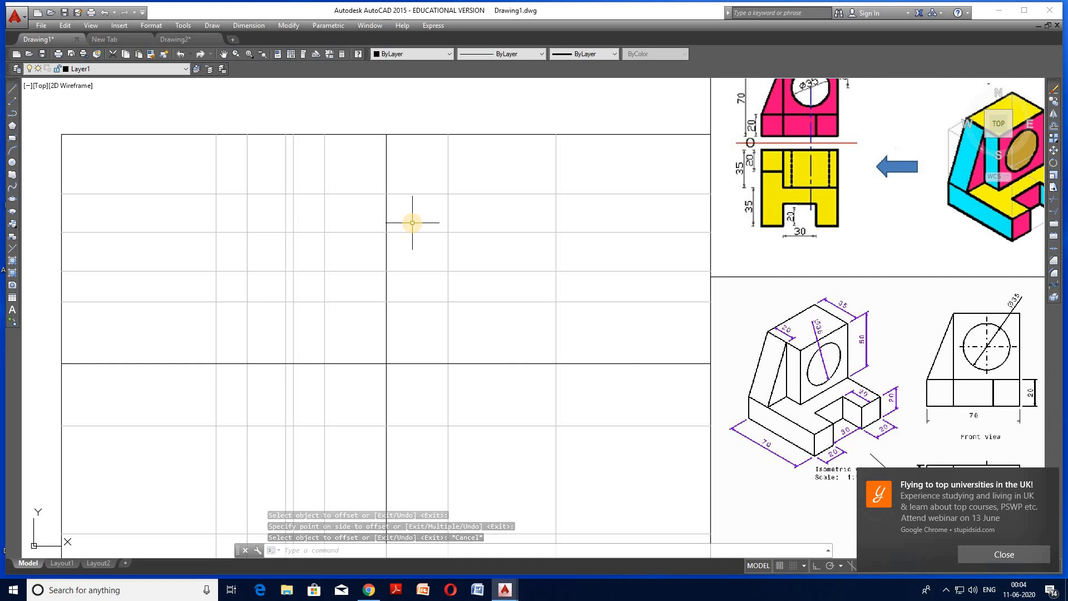
pyautogui.click(185, 69)
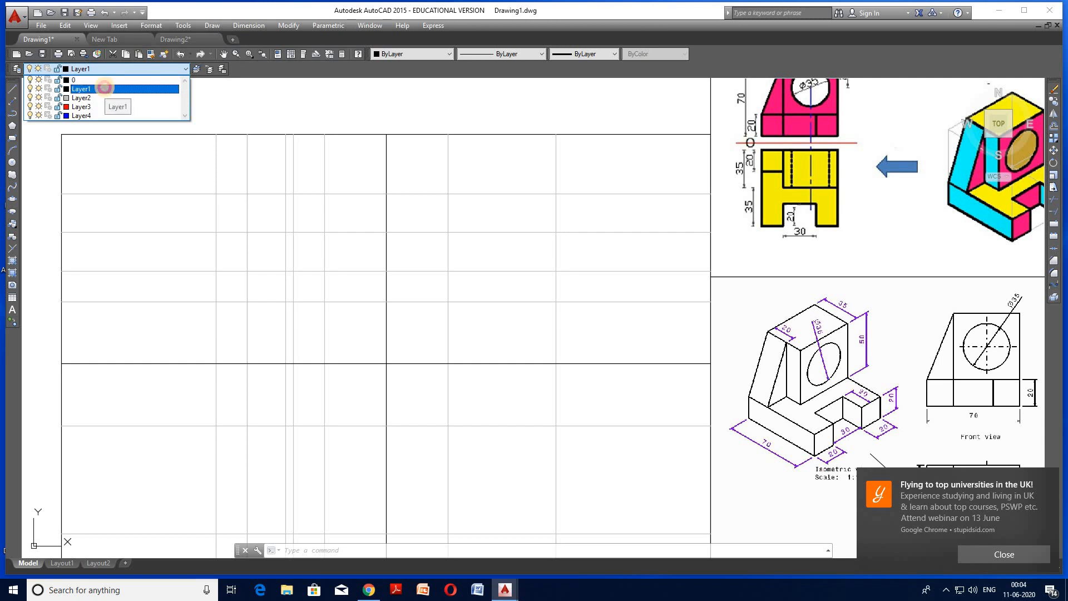
pyautogui.click(105, 88)
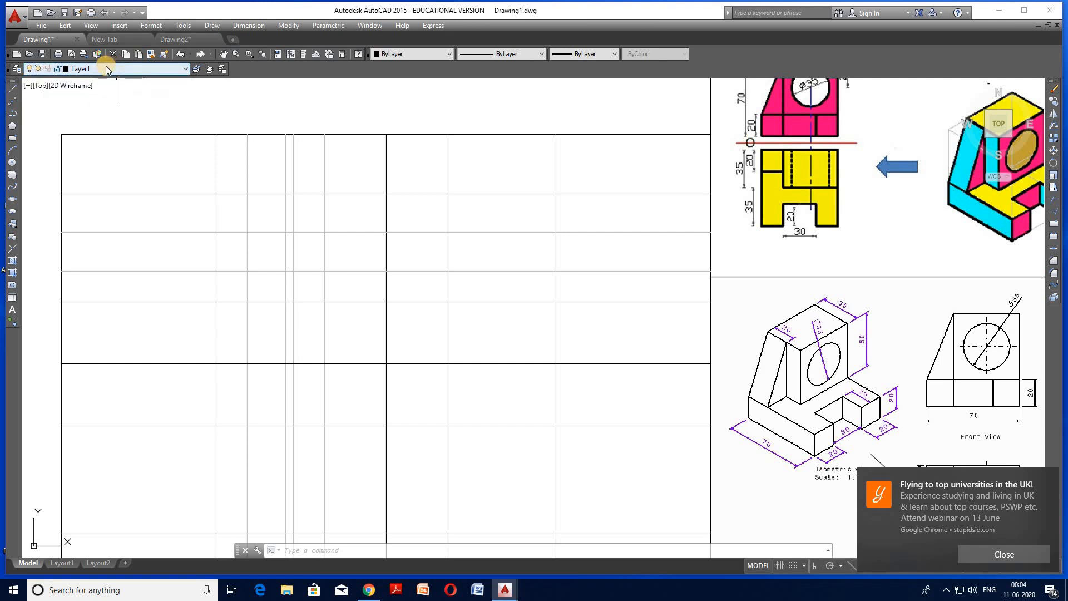
pyautogui.click(104, 72)
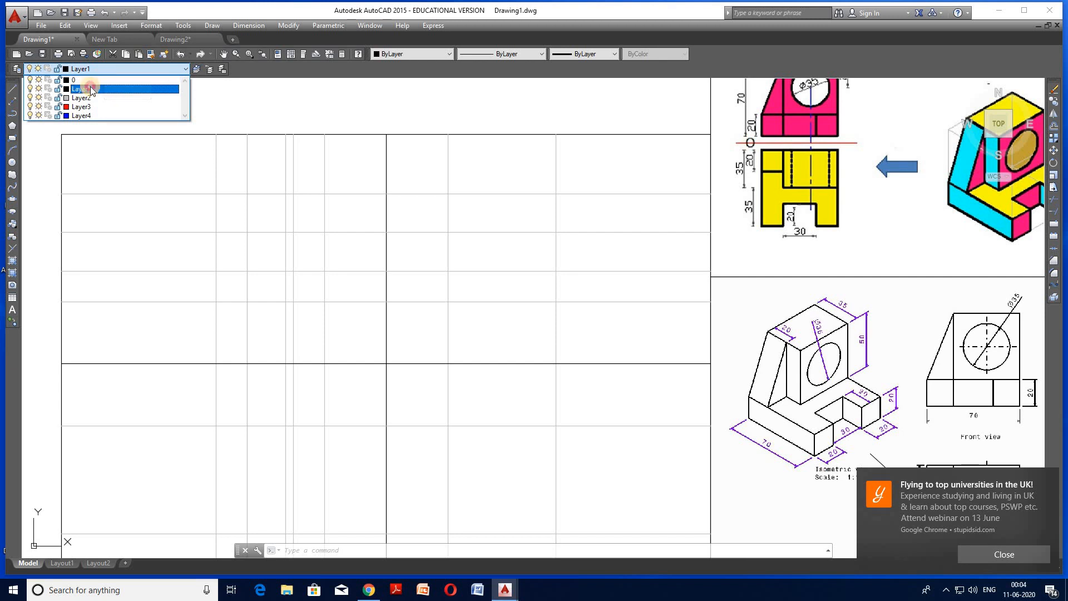
pyautogui.click(96, 88)
# - Draw the front view's 70-high right edge, 50-wide top, 50-high inner edge, 20-wide ledge and sloping left edge along the guides
pyautogui.click(12, 89)
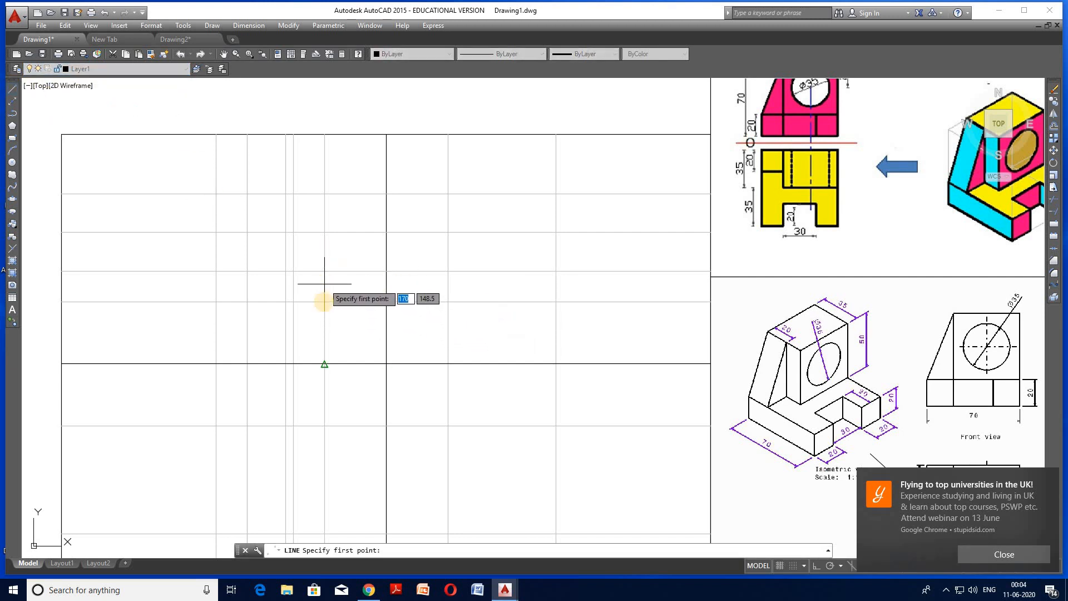
pyautogui.click(325, 301)
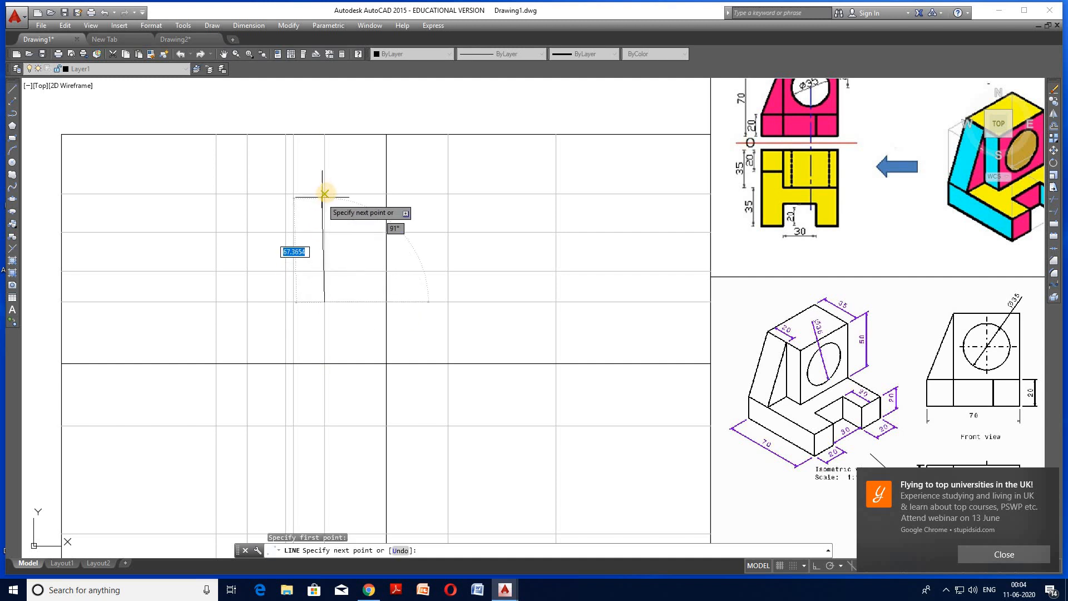
pyautogui.click(324, 194)
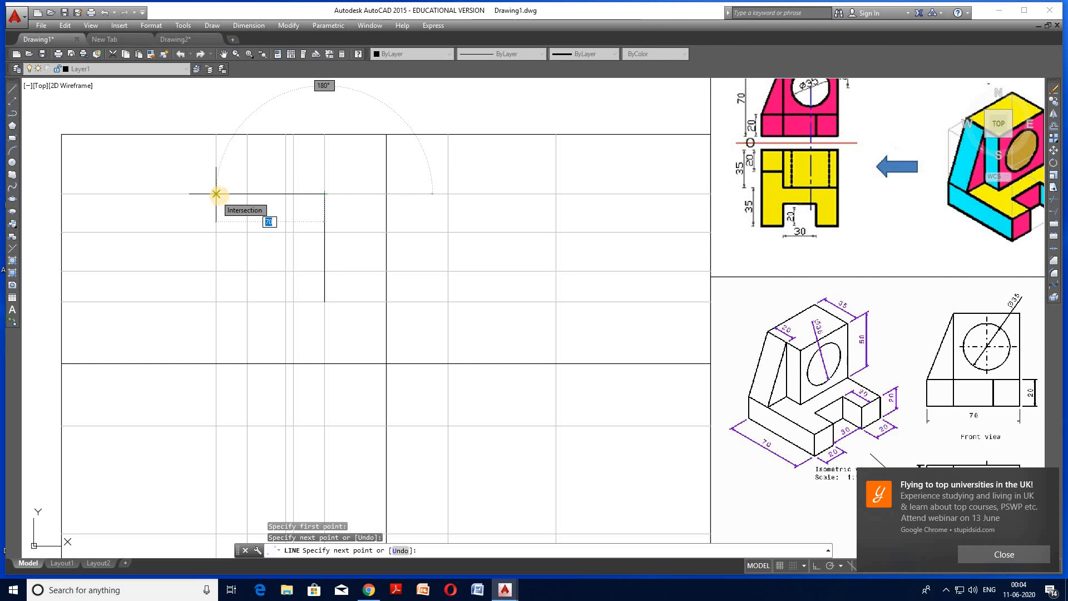
pyautogui.click(247, 194)
pyautogui.write('50')
pyautogui.press('Return')
pyautogui.click(216, 271)
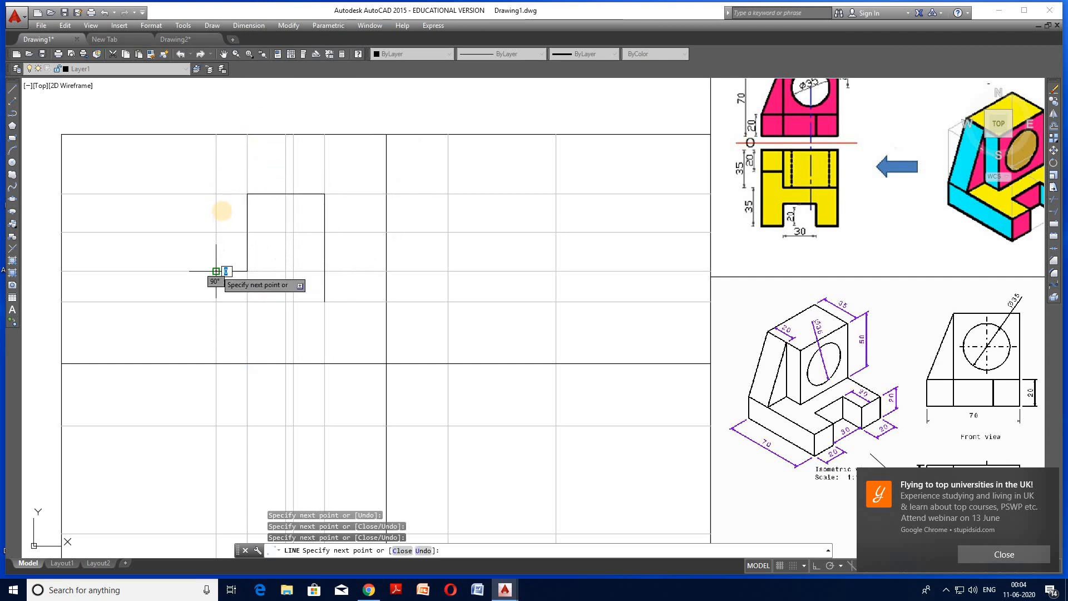
pyautogui.click(247, 193)
pyautogui.press('Return')
# - Draw the front view's base with its left edge, bottom edge and the remaining top edge across to the right edge
pyautogui.press('Return')
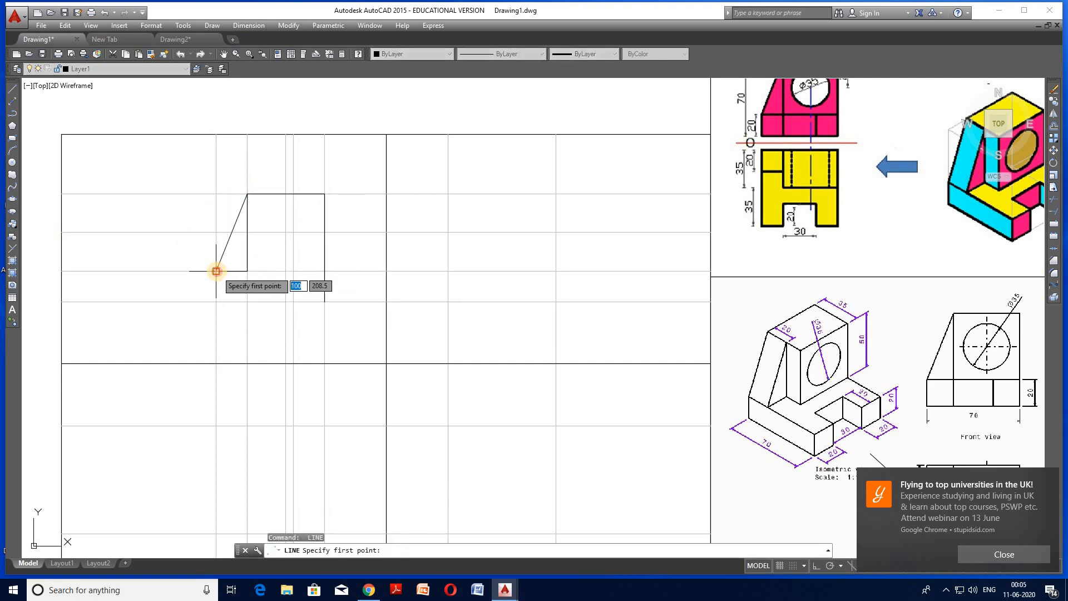
pyautogui.click(216, 271)
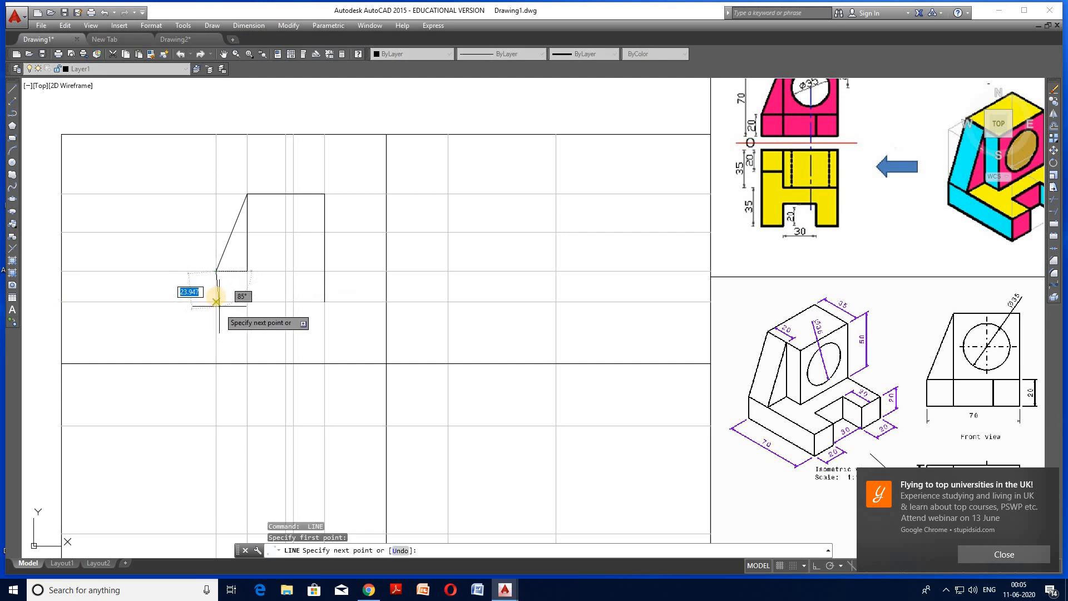
pyautogui.click(215, 302)
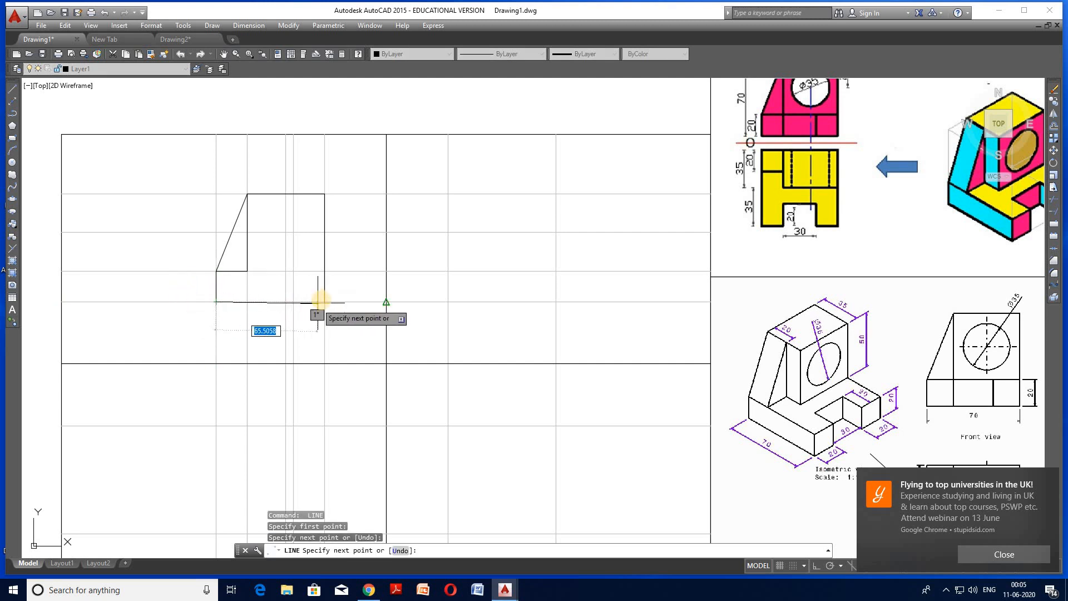
pyautogui.click(324, 301)
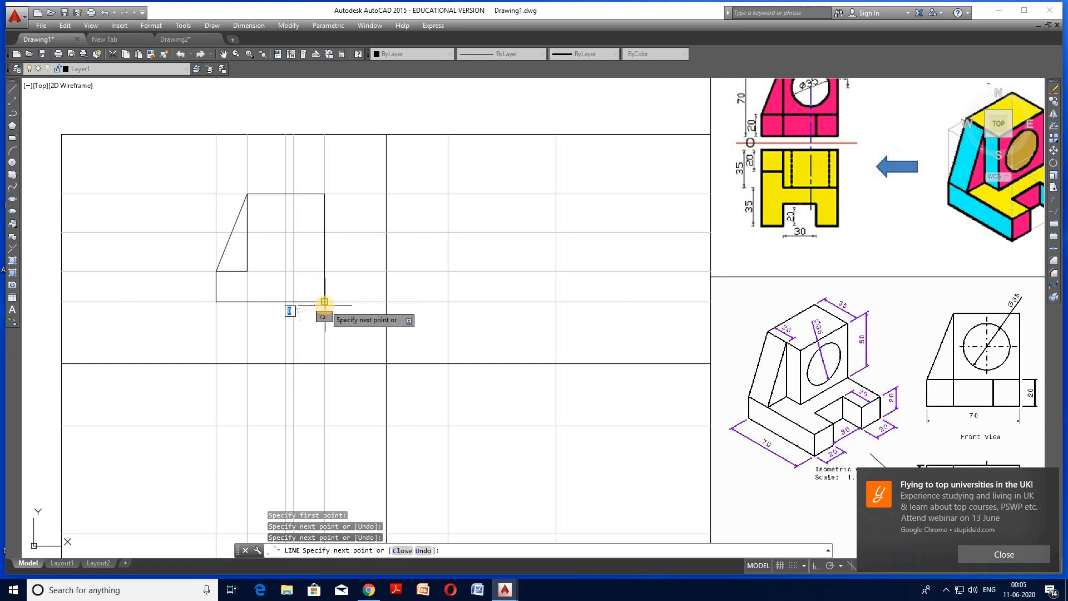
pyautogui.press('Return')
pyautogui.press('Return')
pyautogui.click(246, 271)
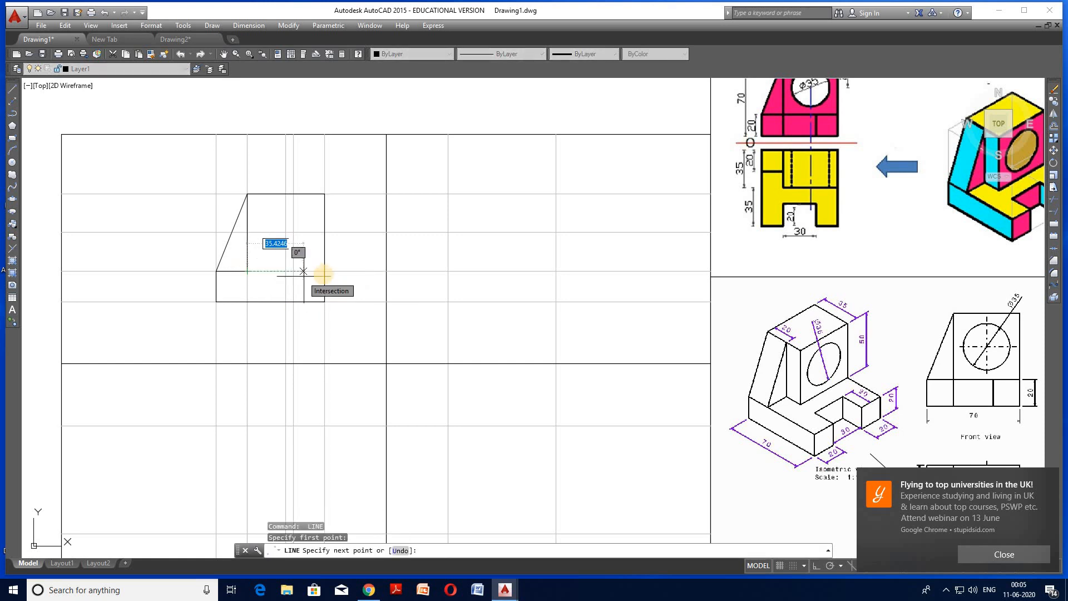
pyautogui.click(324, 271)
pyautogui.press('Return')
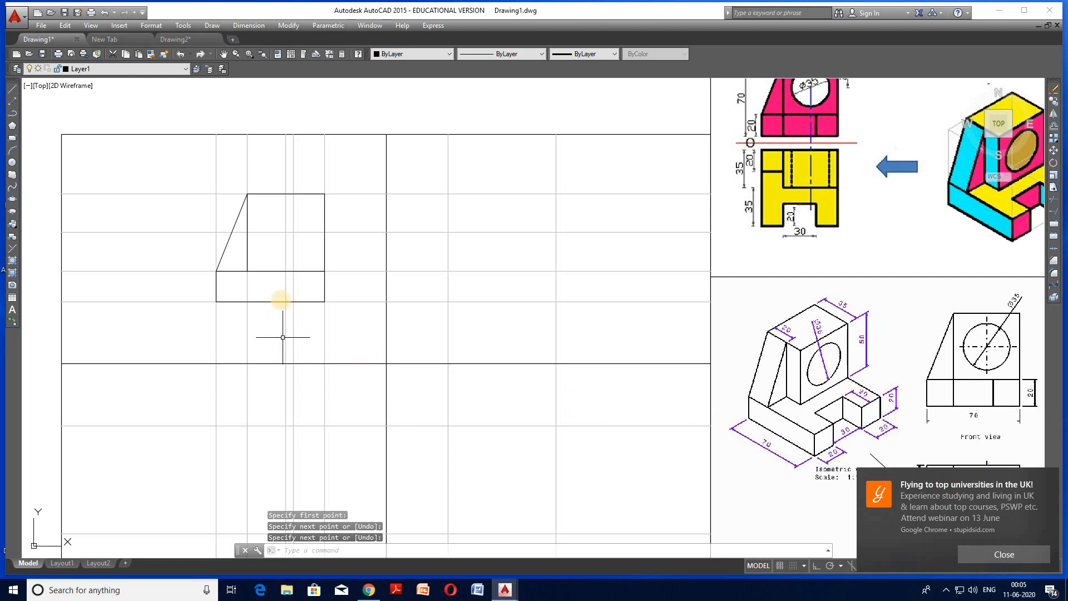
# - Draw a vertical line across the base below the upper block's left edge, and erase that line
pyautogui.press('Return')
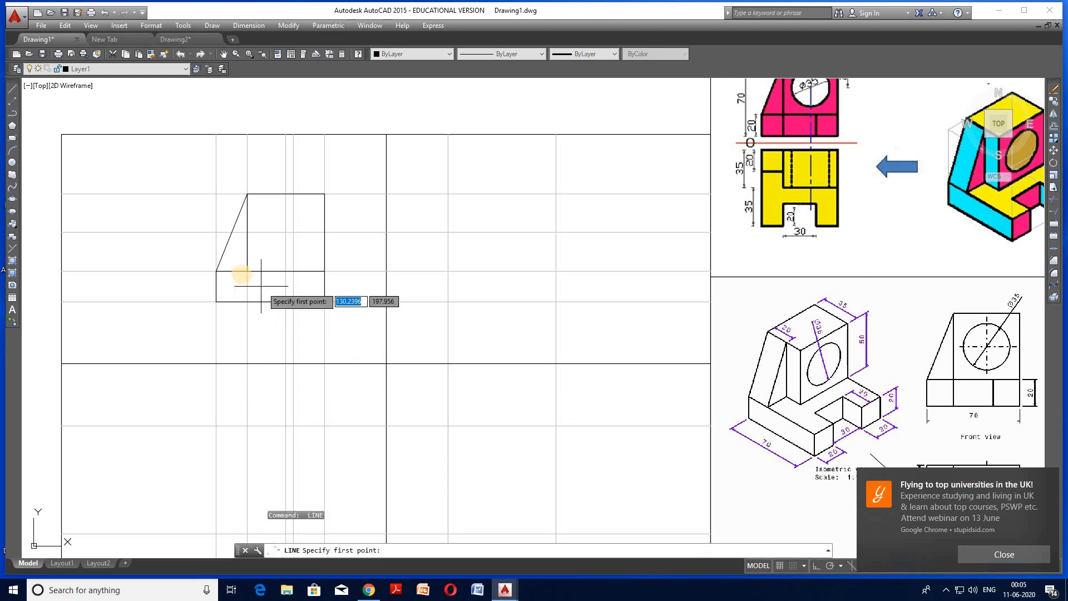
pyautogui.click(247, 271)
pyautogui.click(247, 301)
pyautogui.press('Return')
pyautogui.press('Return')
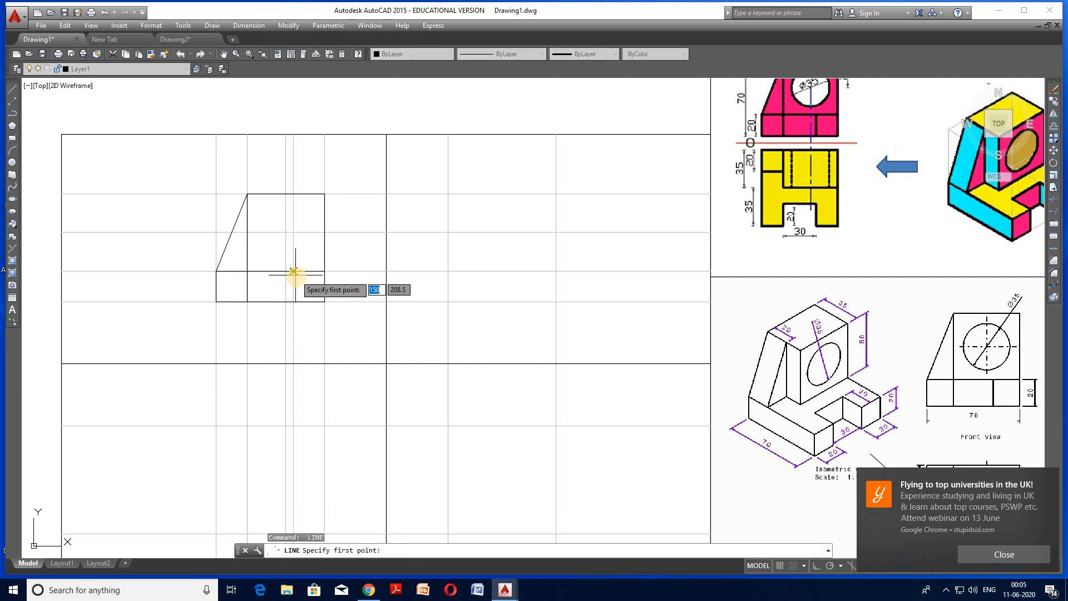
pyautogui.press('Escape')
pyautogui.click(246, 289)
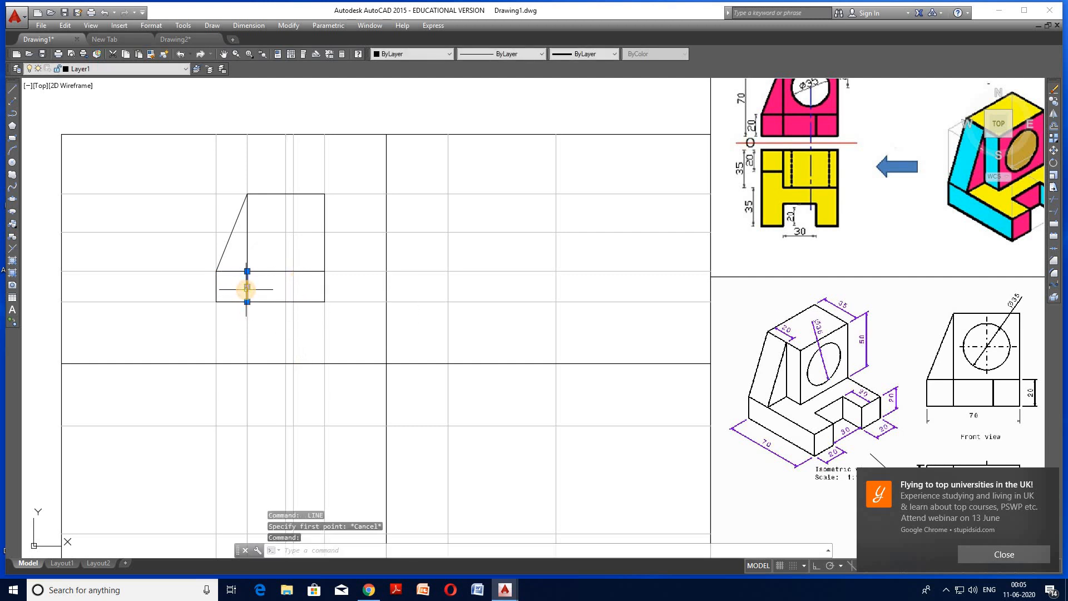
pyautogui.press('Delete')
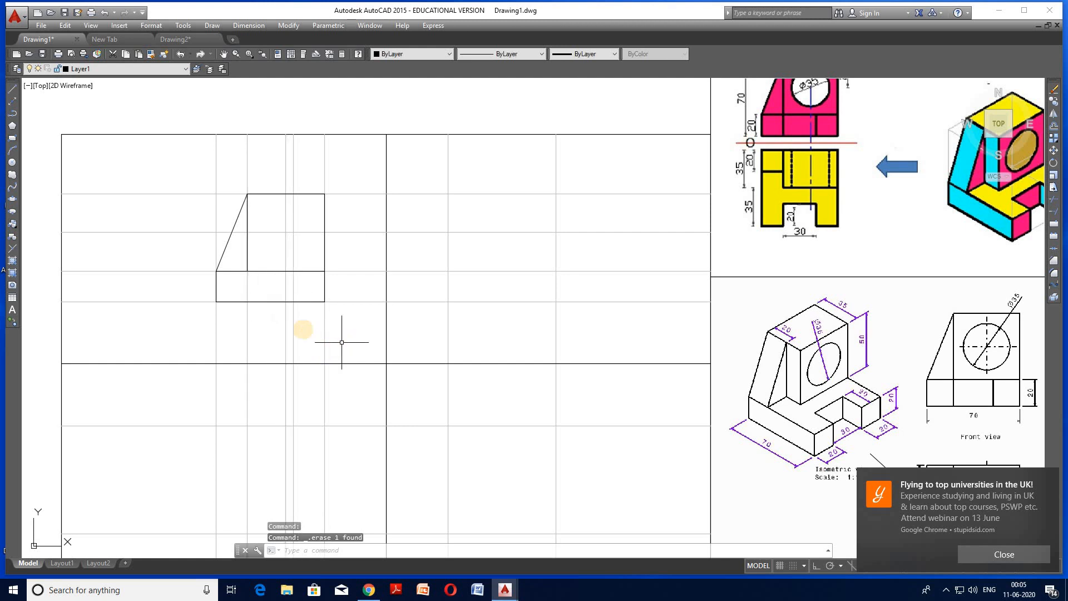
pyautogui.press('Return')
pyautogui.press('Escape')
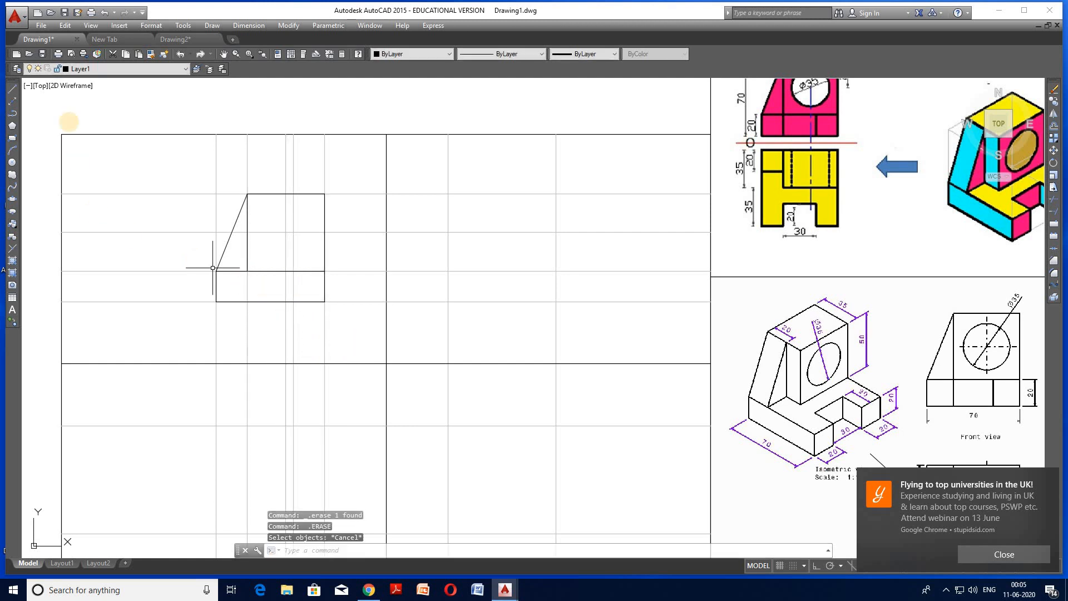
# - Draw two vertical lines across the base, one below the upper block's left edge and one on the guide 20 from the right edge
pyautogui.press('l')
pyautogui.press('Return')
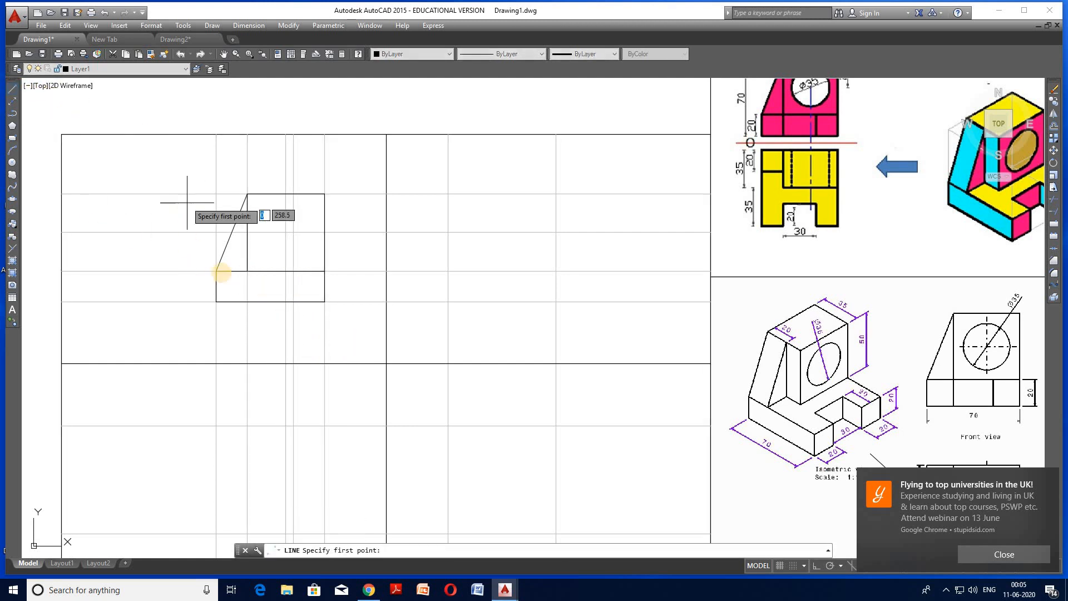
pyautogui.click(247, 271)
pyautogui.click(247, 301)
pyautogui.press('Return')
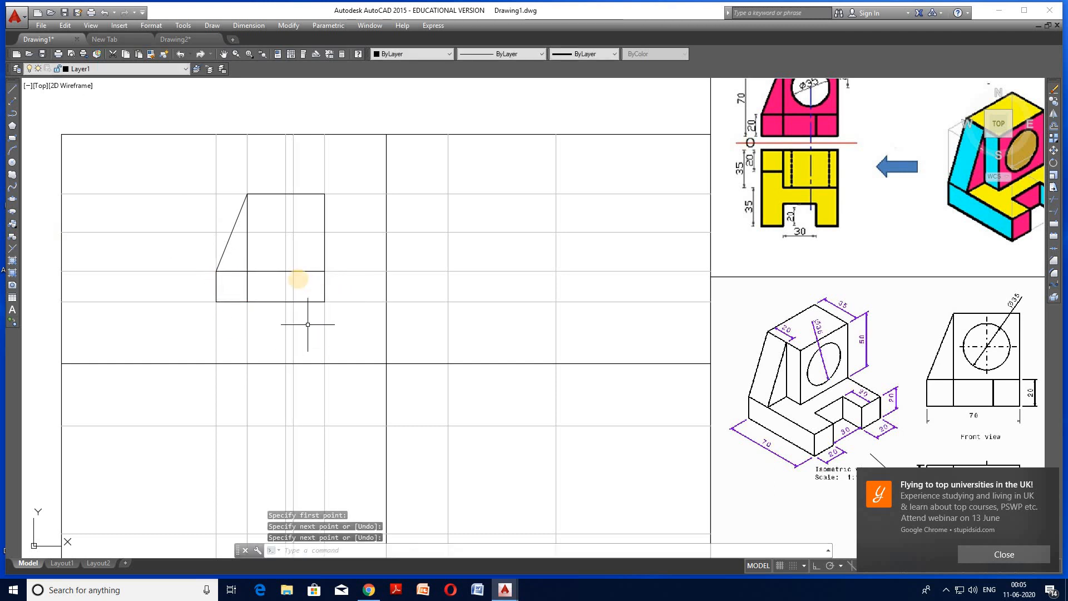
pyautogui.press('Return')
pyautogui.click(293, 271)
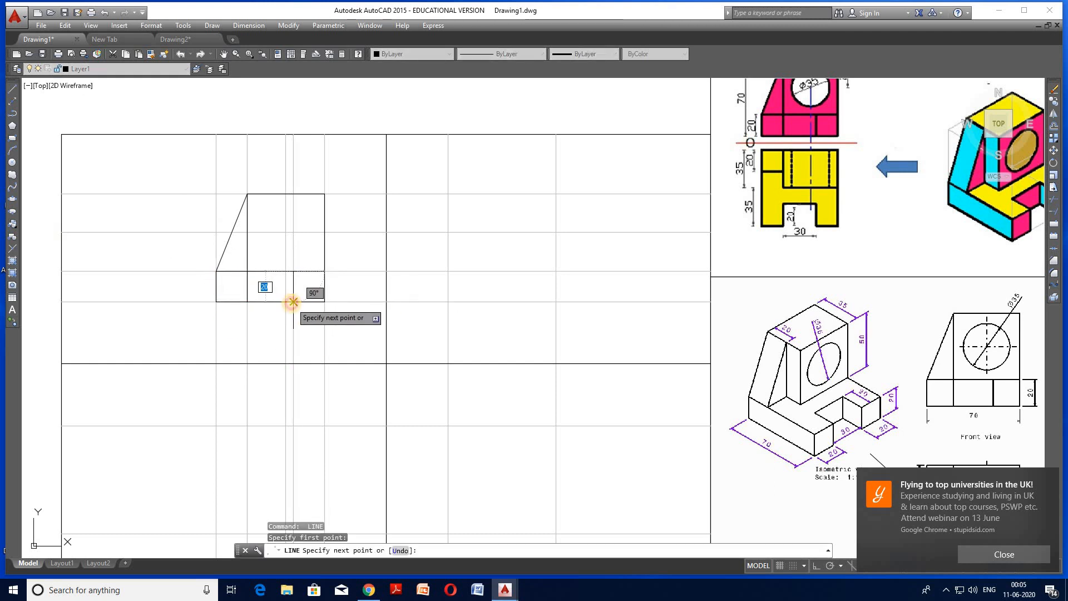
pyautogui.click(293, 301)
pyautogui.press('Return')
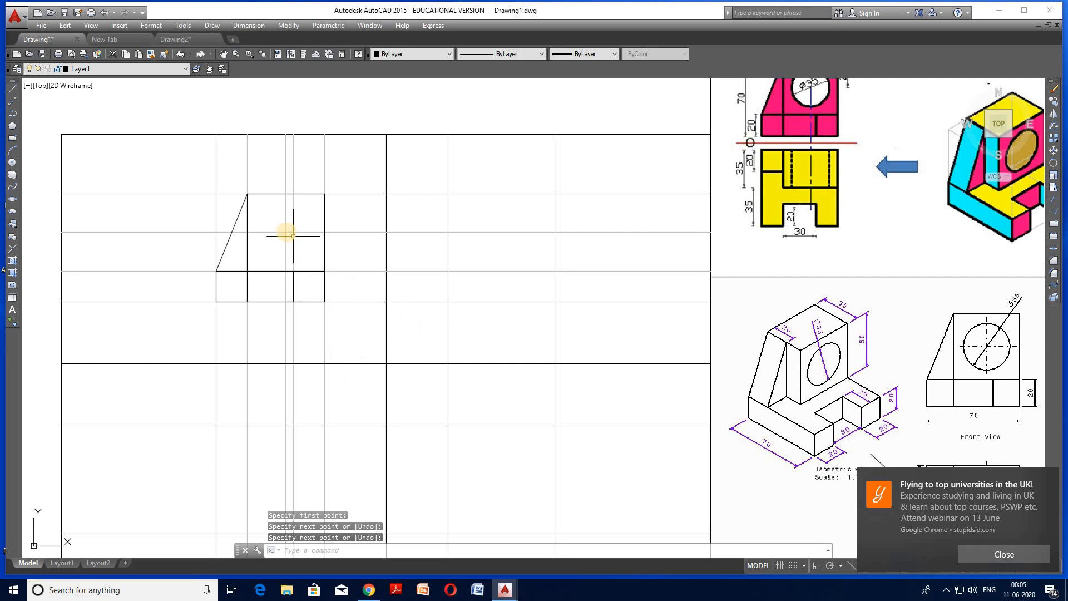
# - Draw a circle of diameter 35 centred on the guide intersection in the middle of the upper block
pyautogui.click(14, 163)
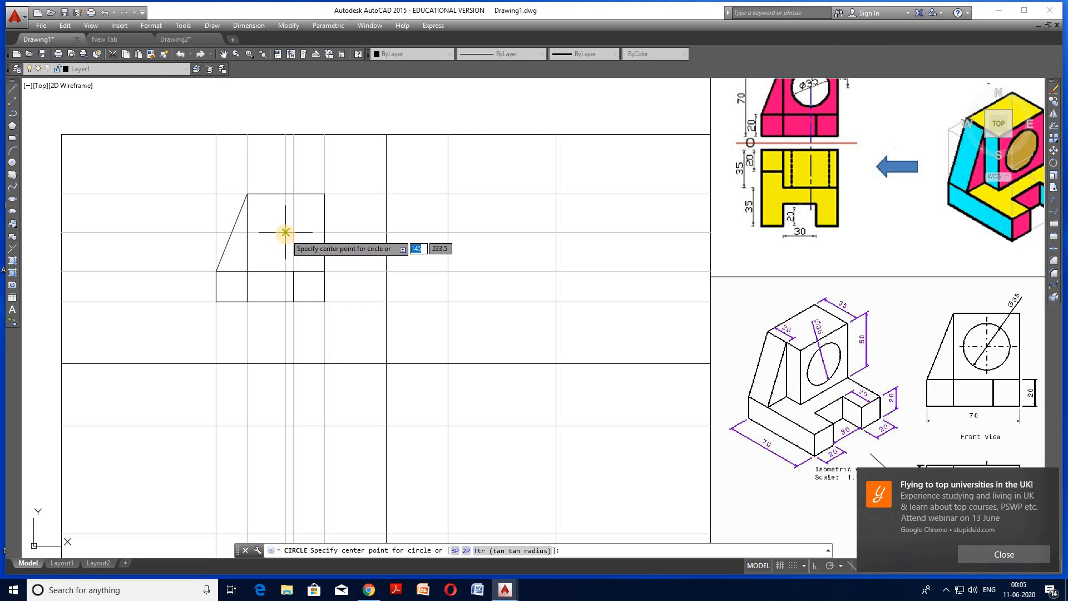
pyautogui.click(285, 232)
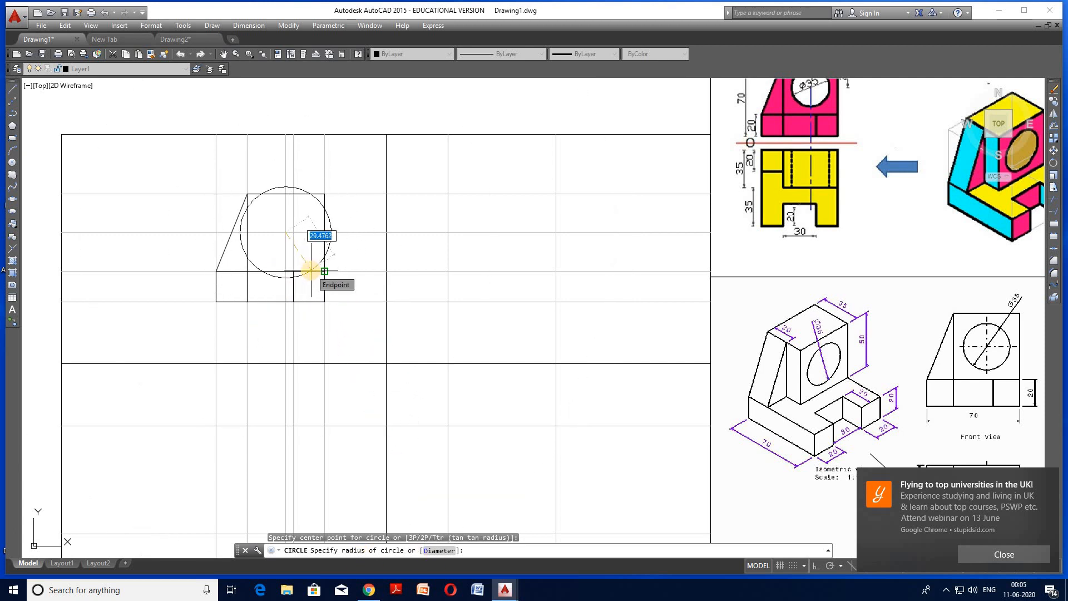
pyautogui.press('Return')
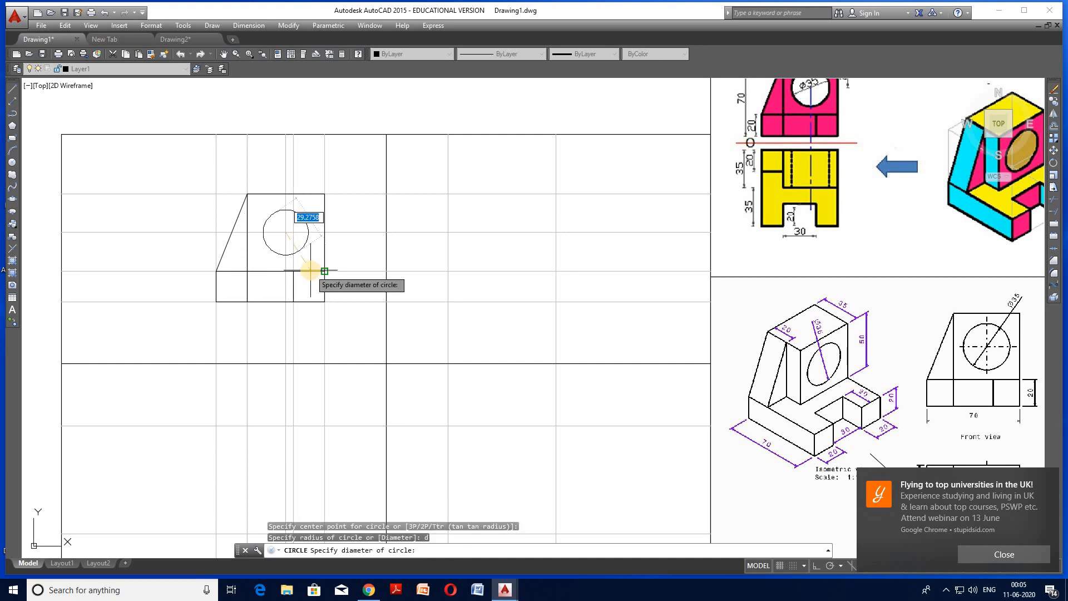
pyautogui.write('35')
pyautogui.press('Return')
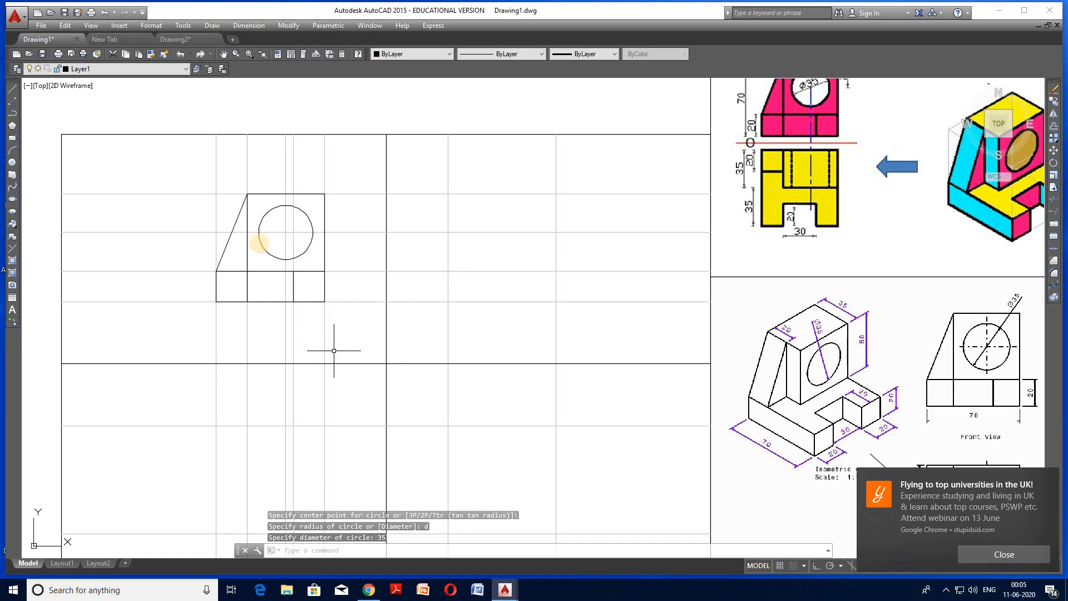
# - Make Layer3 the current layer and turn on the Nearest object snap
pyautogui.click(149, 69)
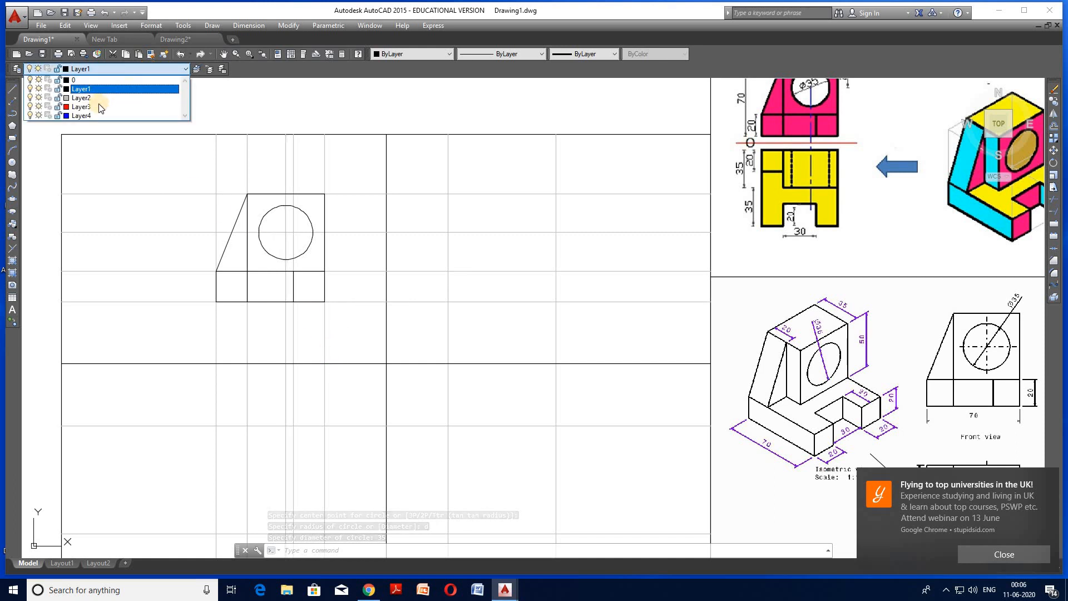
pyautogui.click(96, 100)
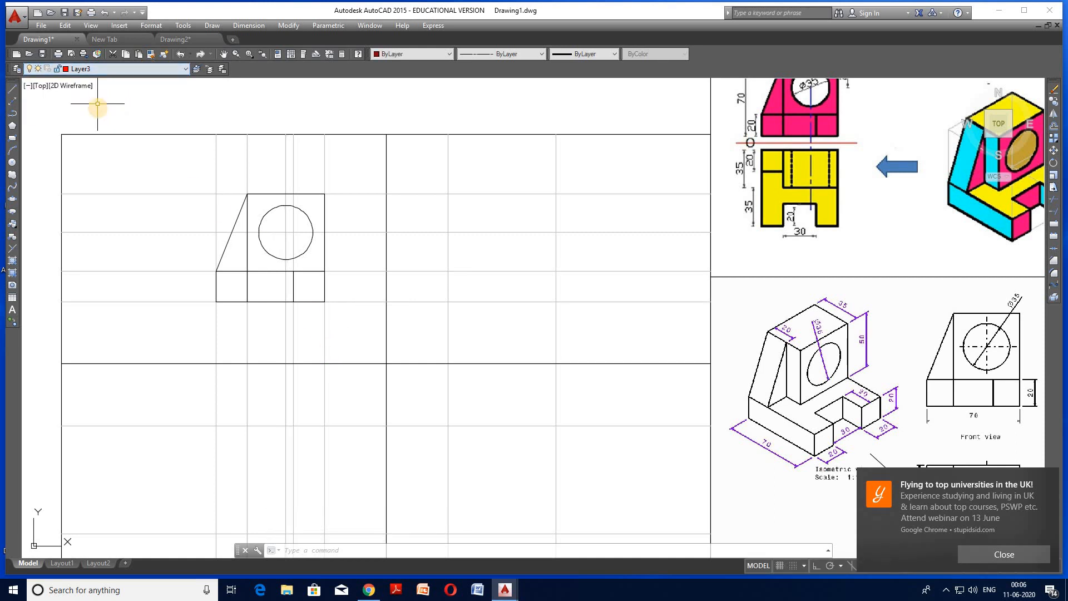
pyautogui.click(12, 90)
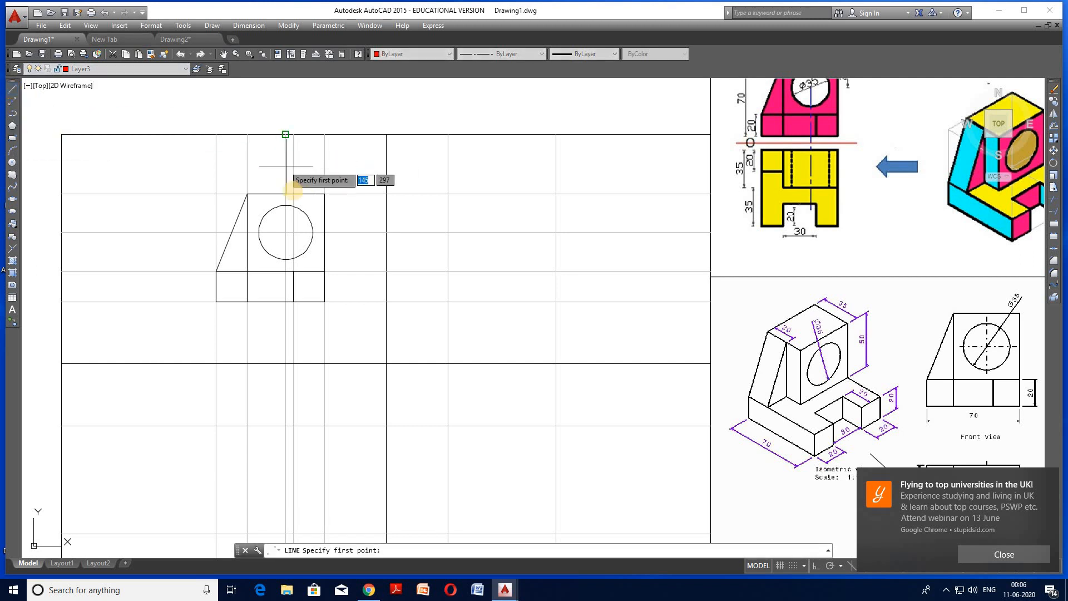
pyautogui.scroll(2, 285, 185)
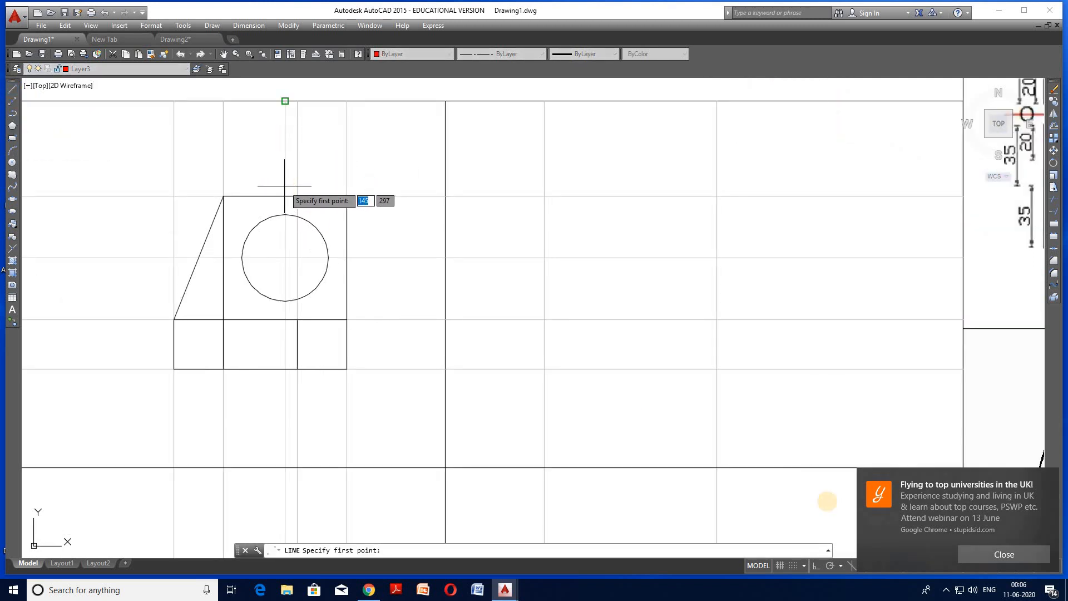
pyautogui.click(1047, 480)
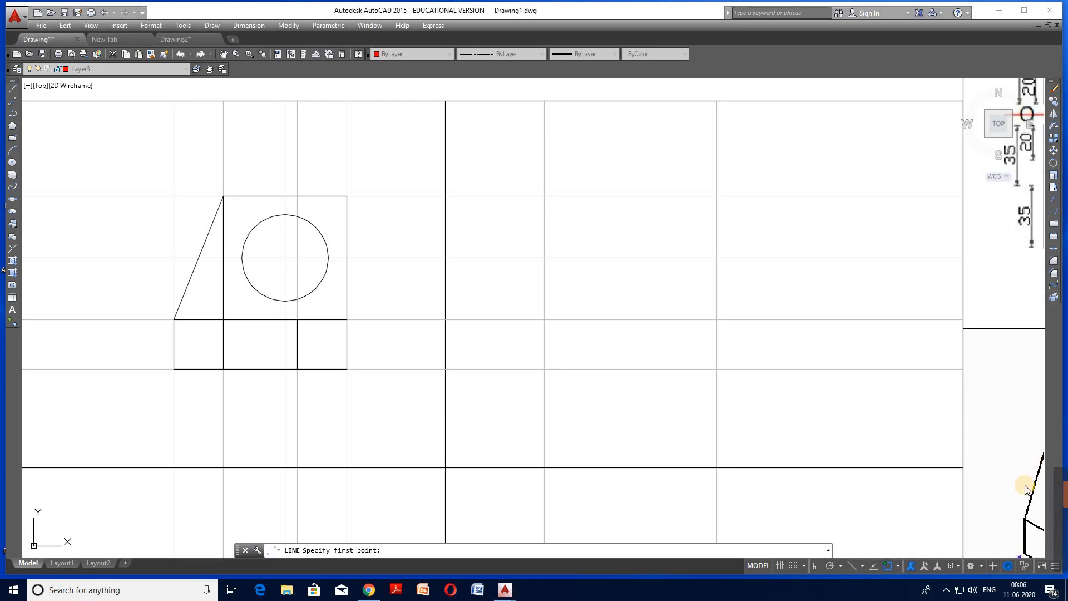
pyautogui.click(898, 566)
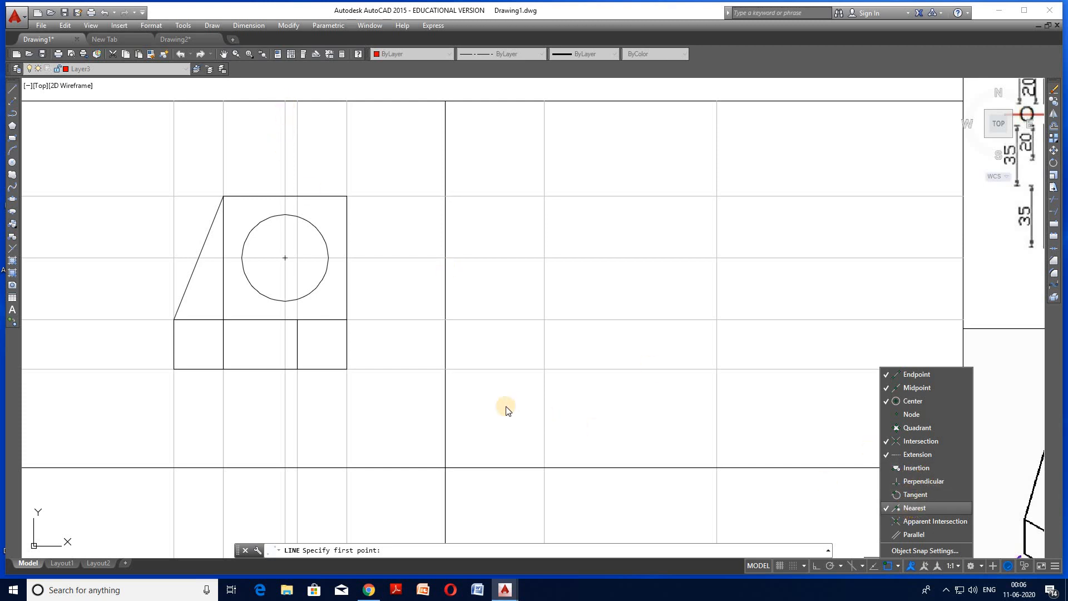
pyautogui.press('Escape')
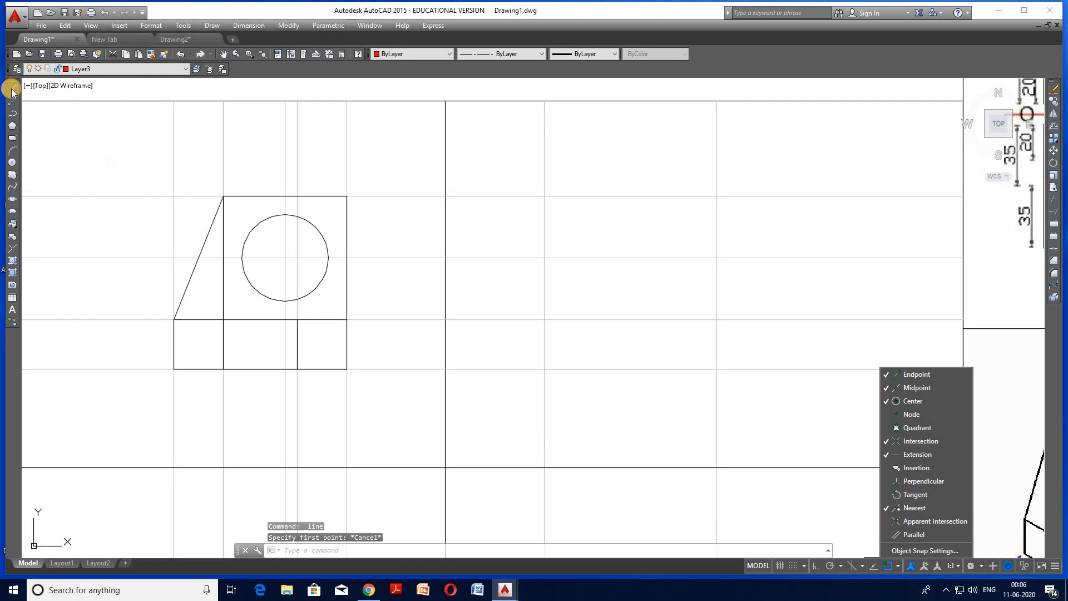
# - Draw a vertical centre line from above the upper block down to its base, and a horizontal one about 60 long through the circle's centre
pyautogui.click(12, 89)
pyautogui.click(12, 90)
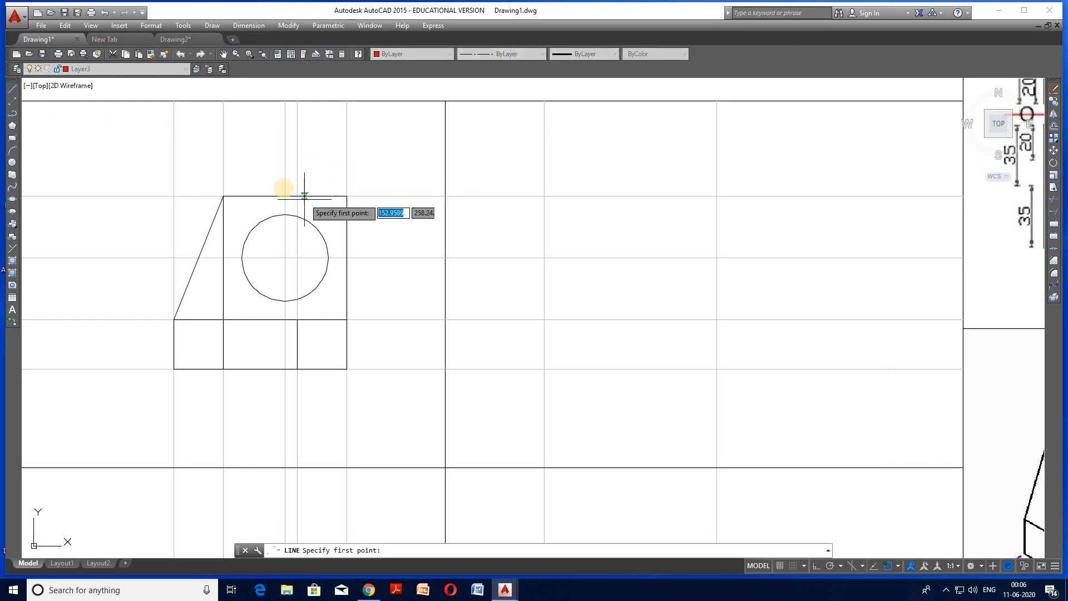
pyautogui.click(285, 178)
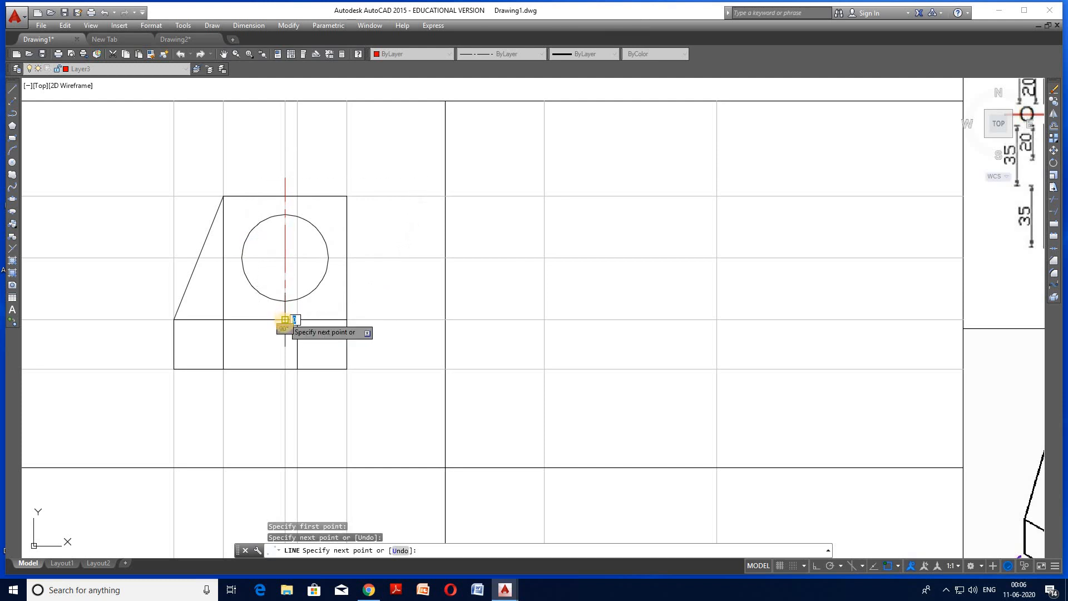
pyautogui.press('Return')
pyautogui.press('Return')
pyautogui.click(212, 260)
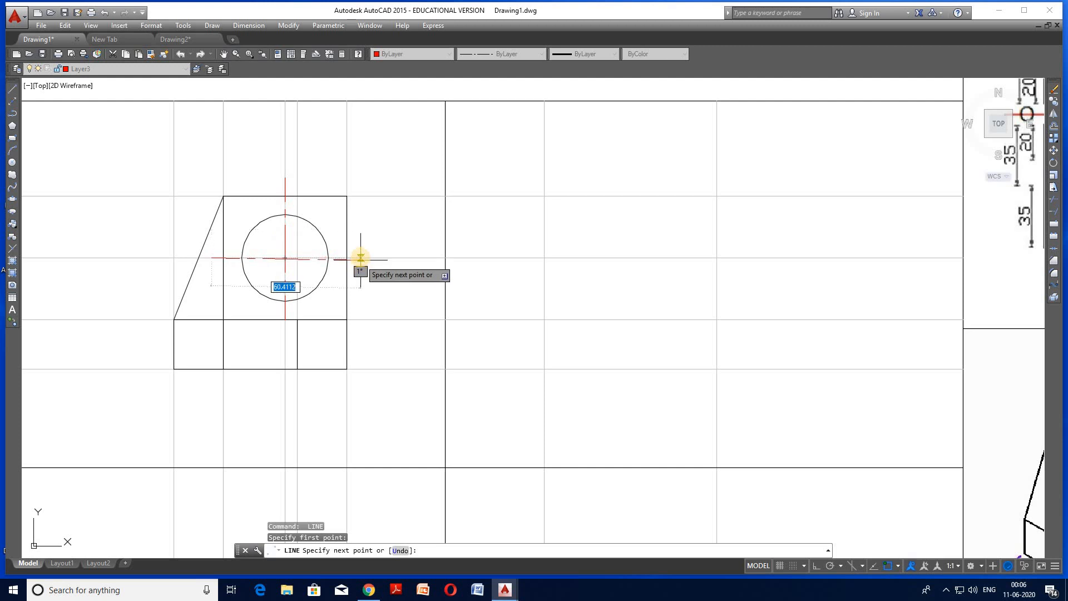
pyautogui.click(361, 257)
pyautogui.press('Return')
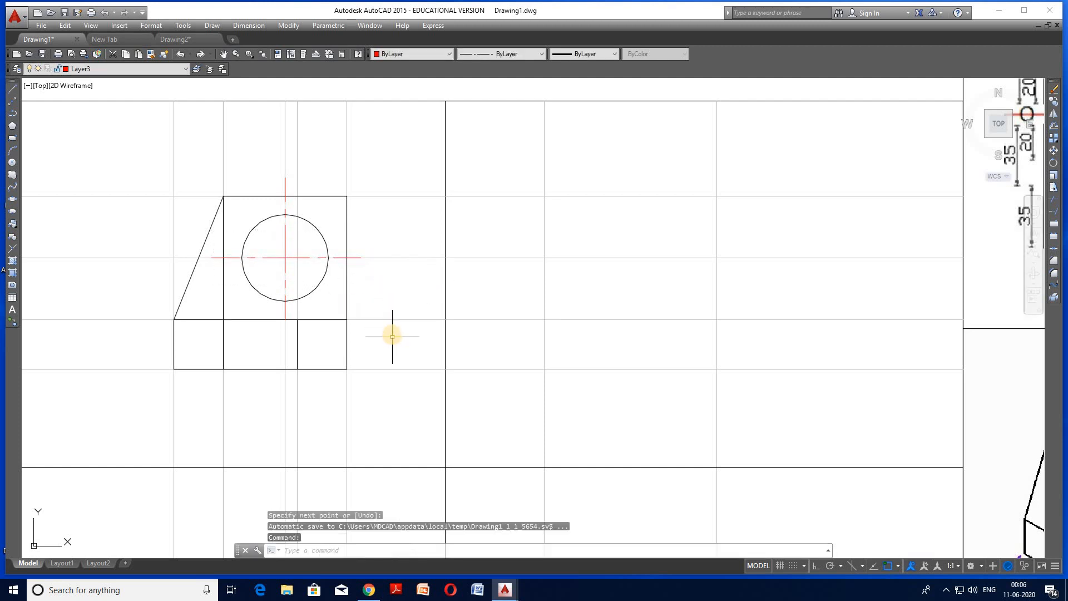
# - Modify the ISO-25 dimension style to use a linear dimension precision of 0
pyautogui.scroll(-2, 388, 338)
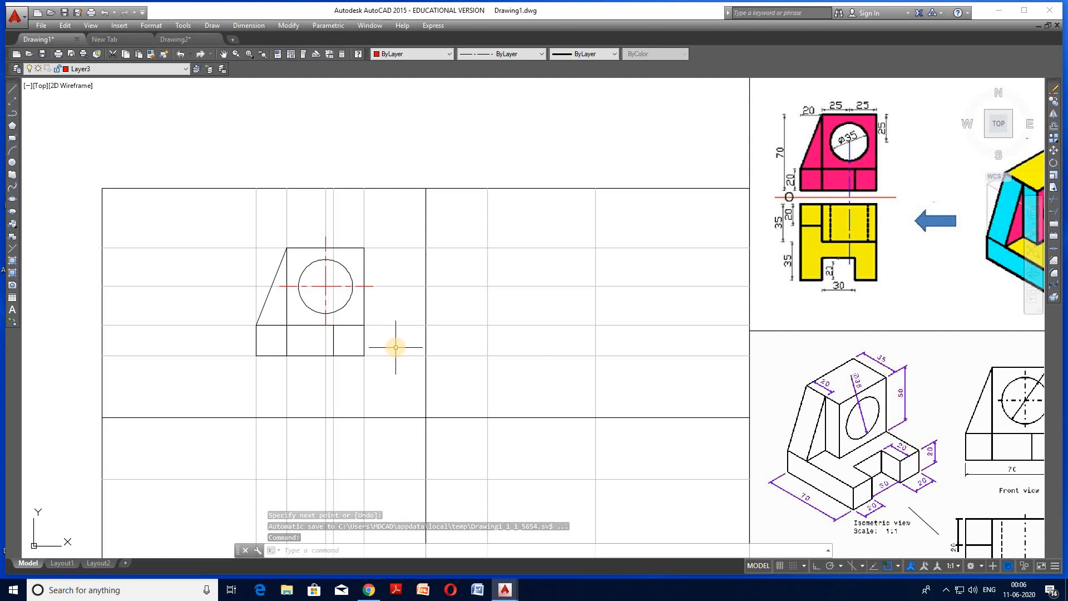
pyautogui.scroll(2, 396, 346)
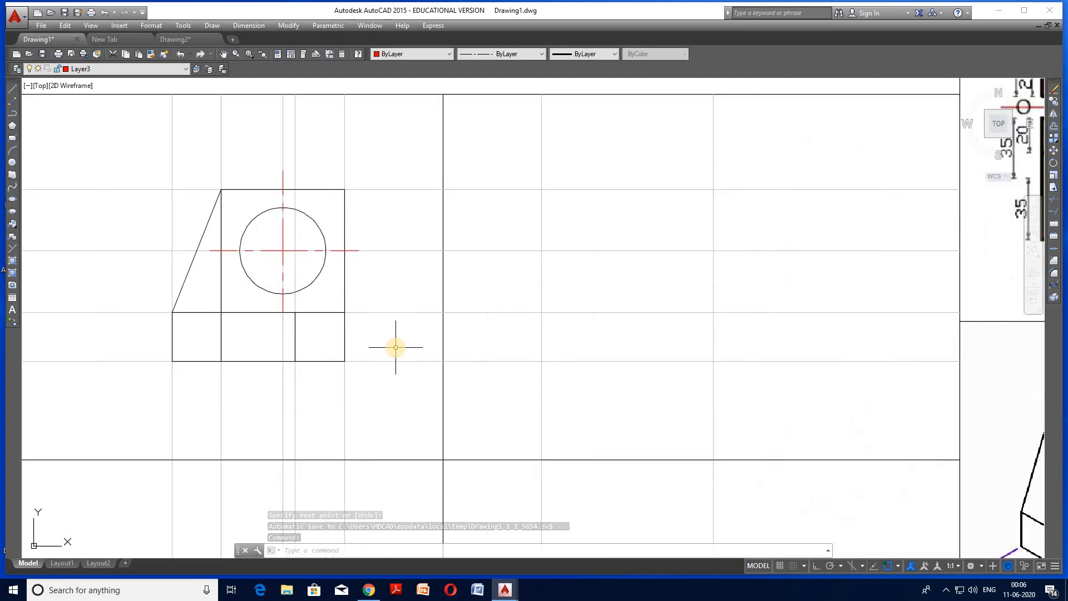
pyautogui.click(262, 26)
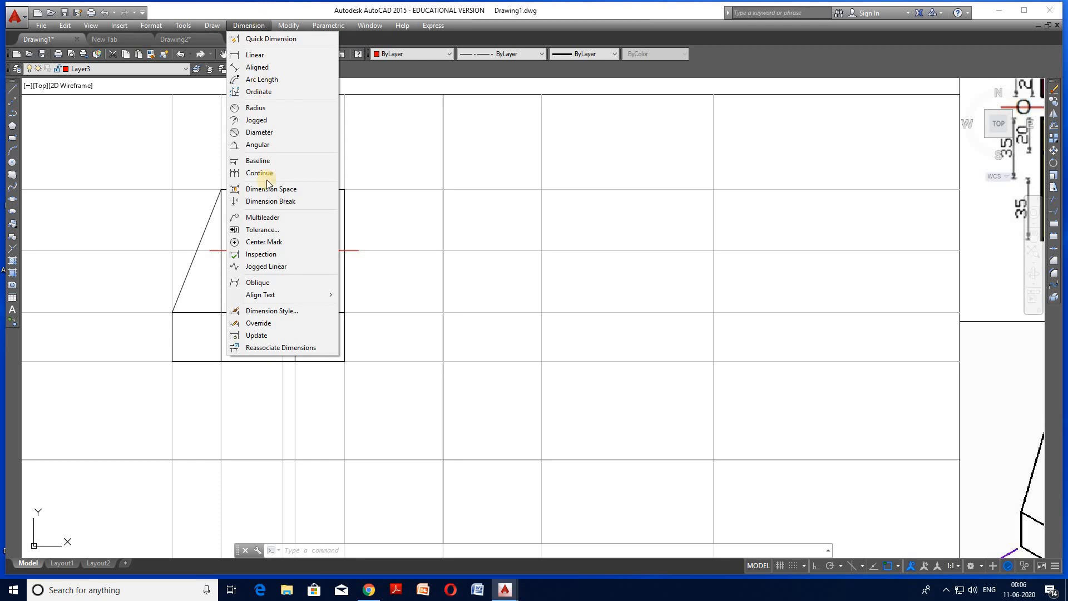
pyautogui.click(332, 320)
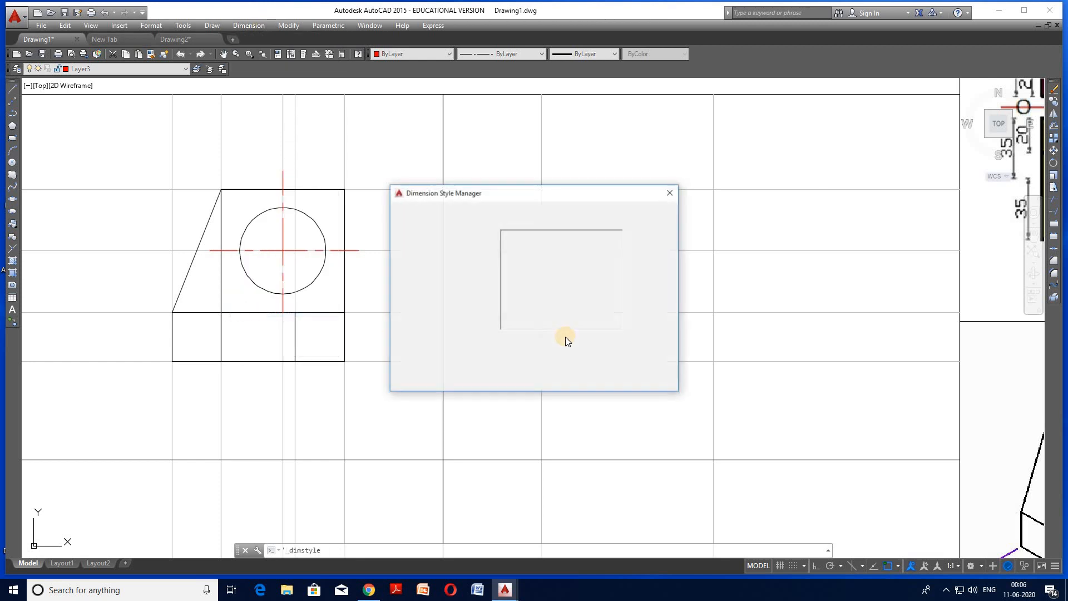
pyautogui.click(652, 272)
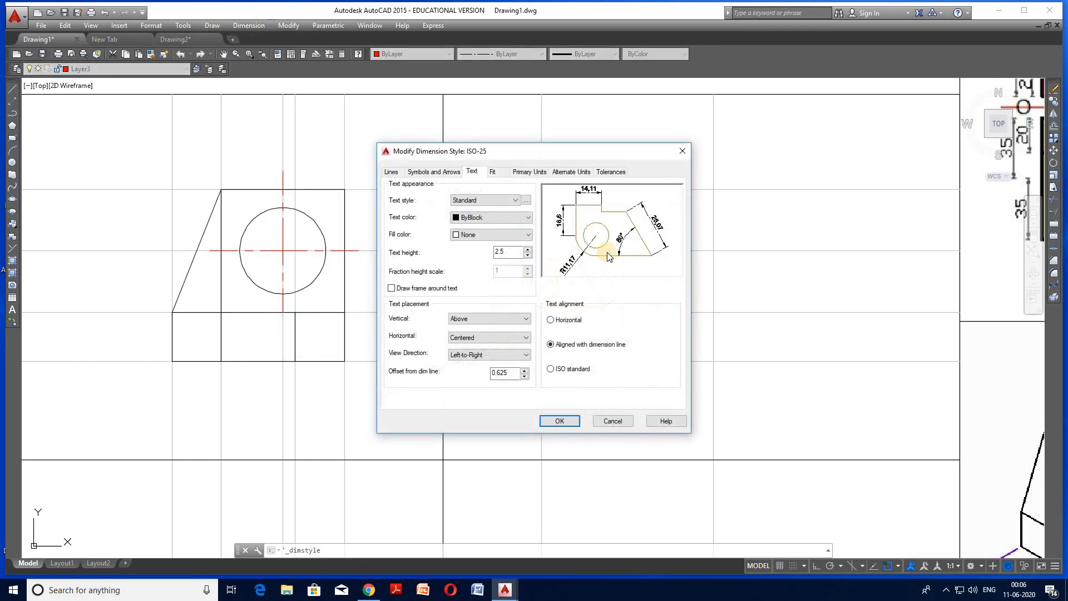
pyautogui.click(527, 173)
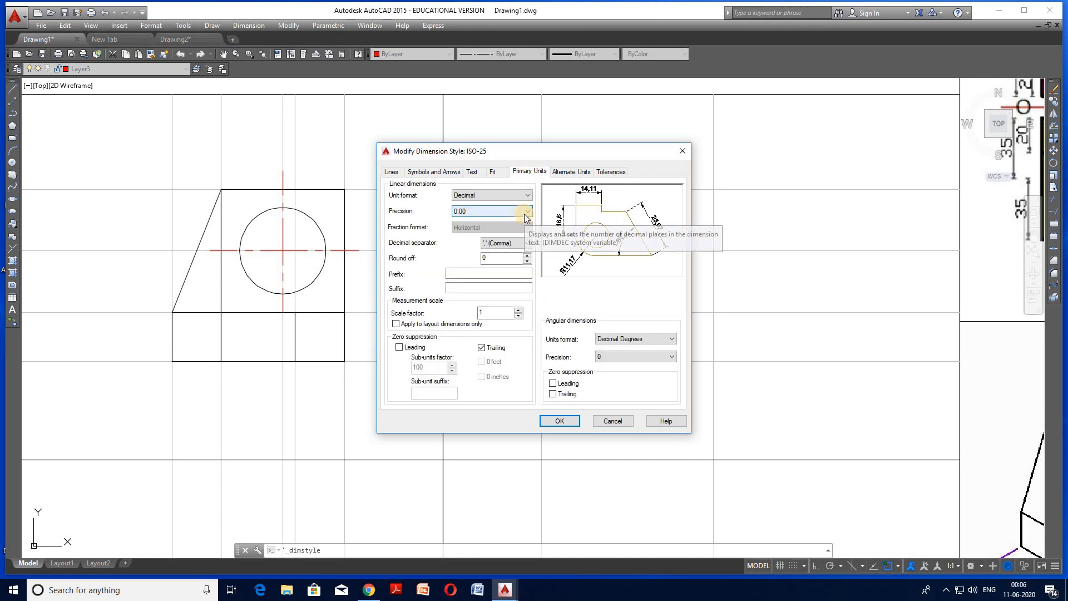
pyautogui.click(527, 216)
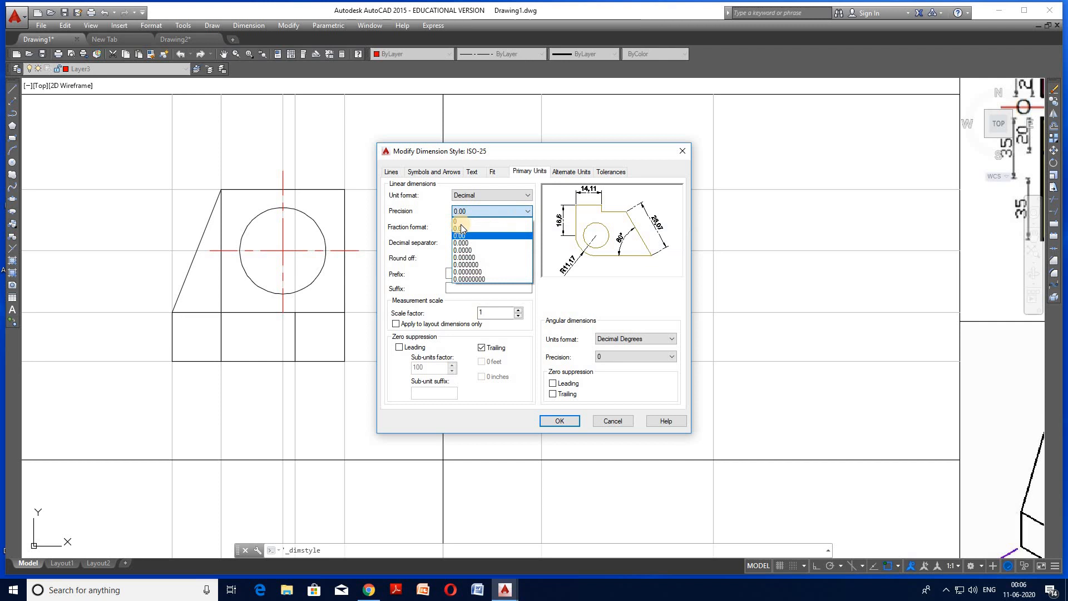
pyautogui.click(461, 222)
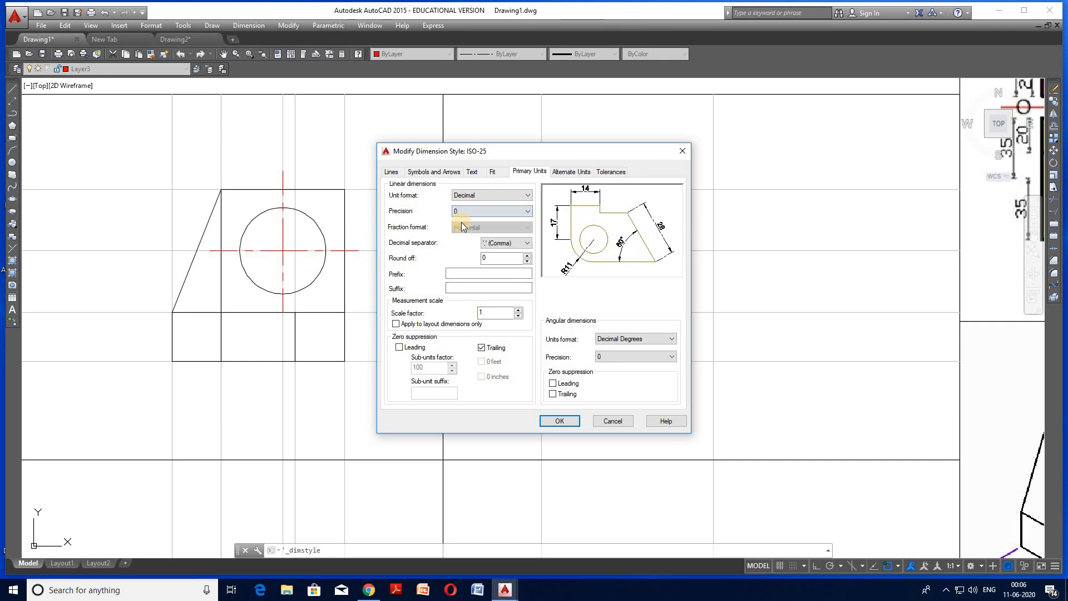
# - Set the ISO-25 dimension style's text height and arrow size to 5 and apply the changes
pyautogui.click(473, 173)
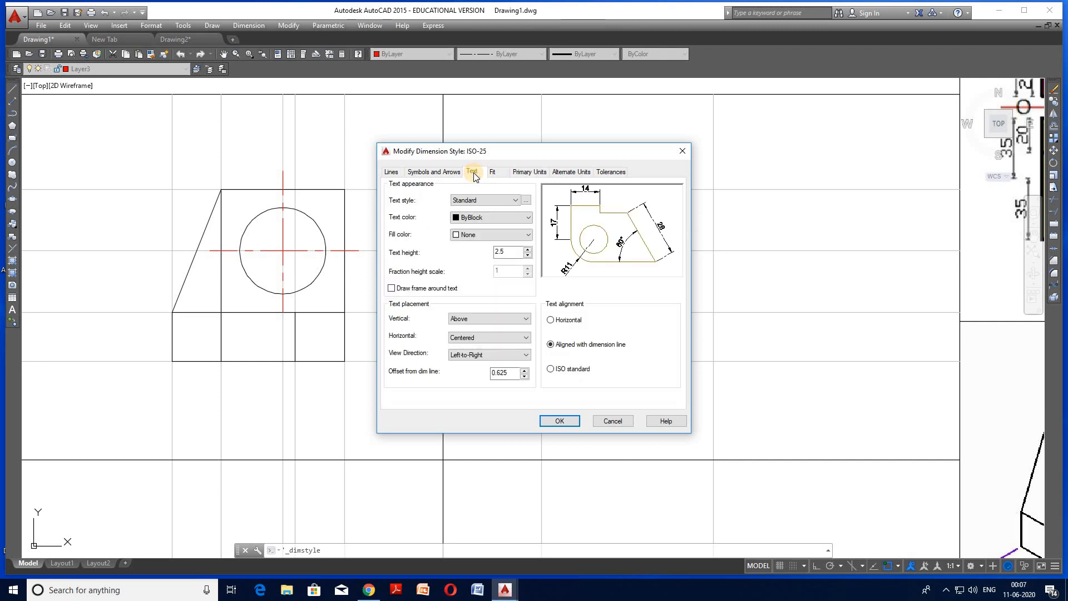
pyautogui.doubleClick(505, 252)
pyautogui.write('5')
pyautogui.click(422, 174)
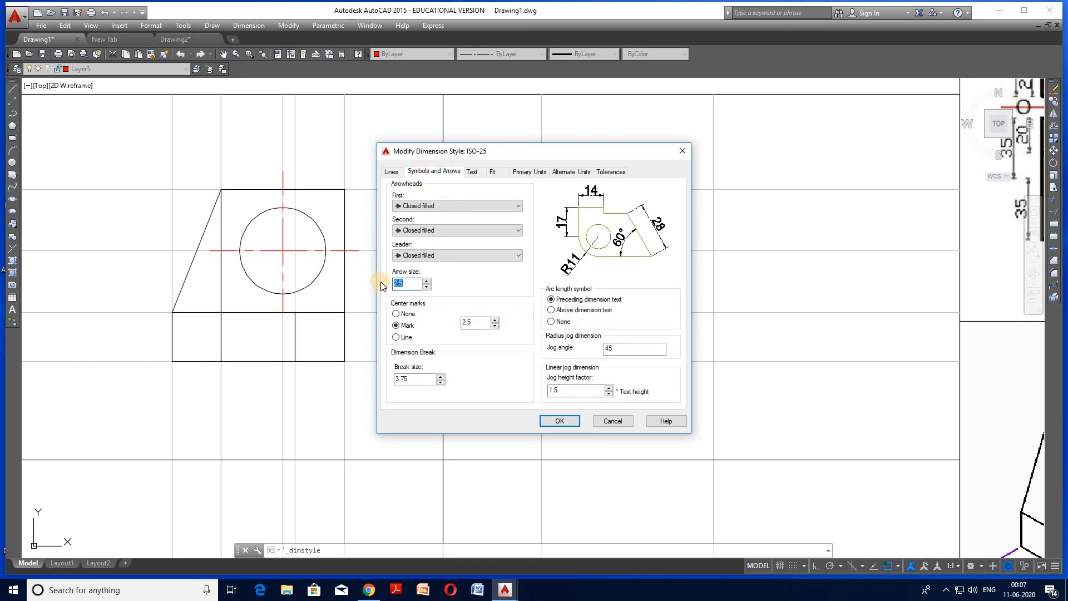
pyautogui.click(566, 420)
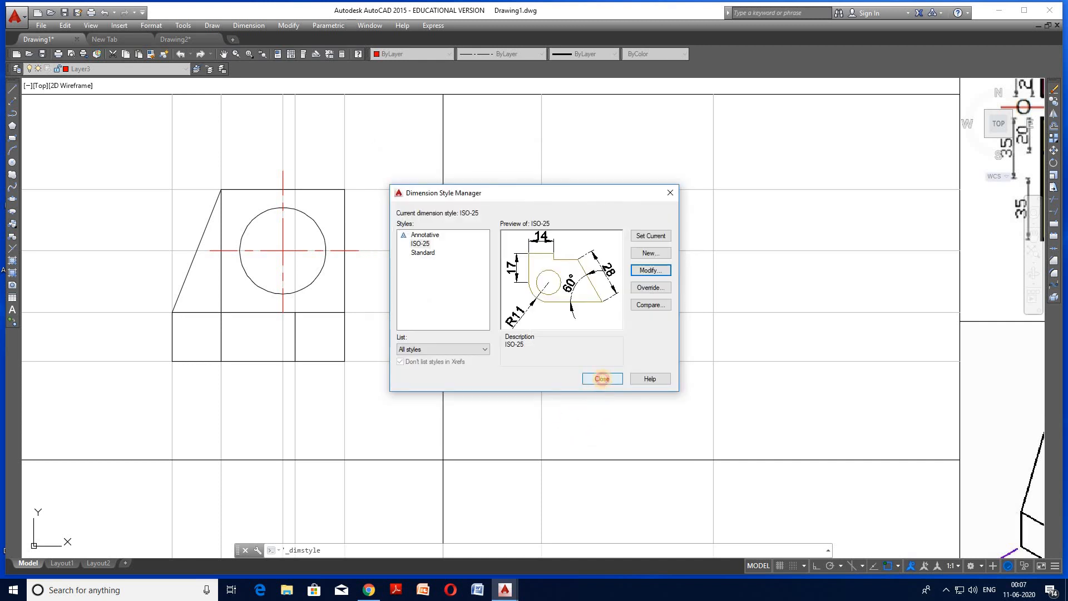
pyautogui.click(603, 379)
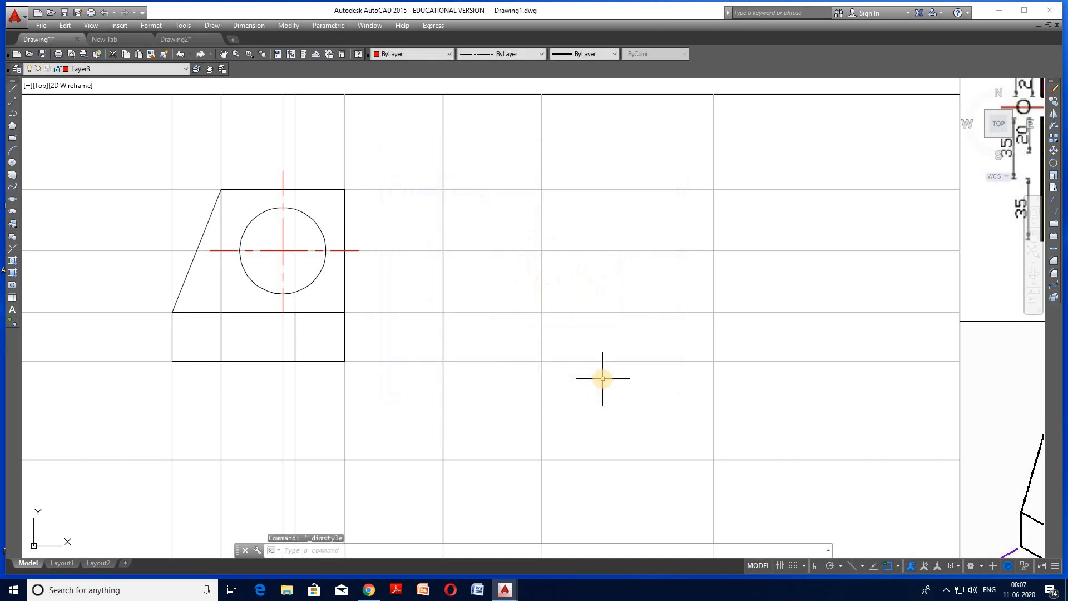
# - Modify the ISO-25 dimension style so that both the text colour and the dimension line colour are Magenta
pyautogui.click(249, 25)
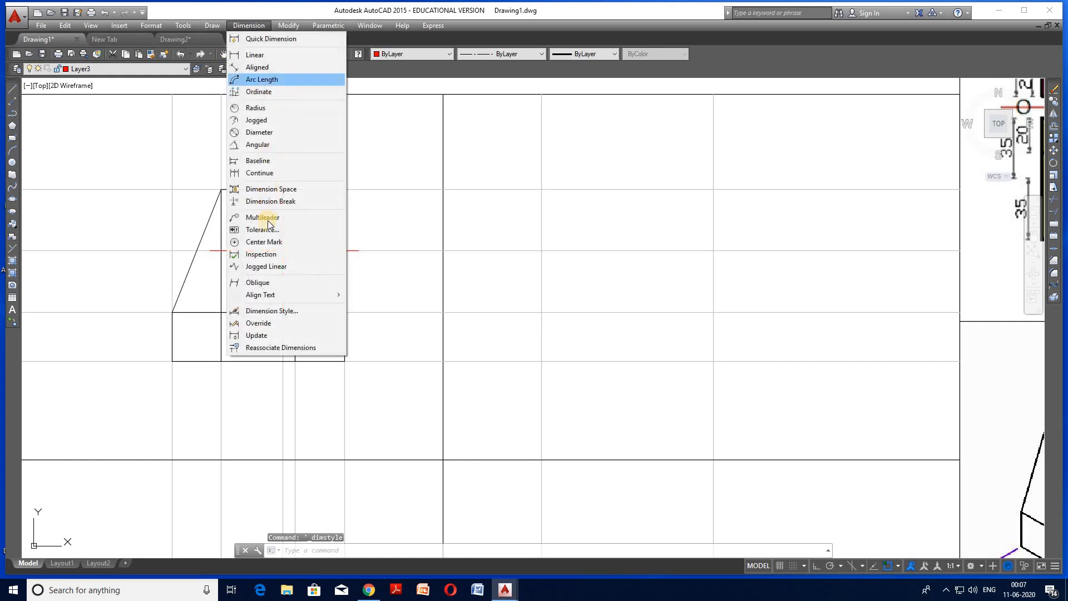
pyautogui.click(272, 310)
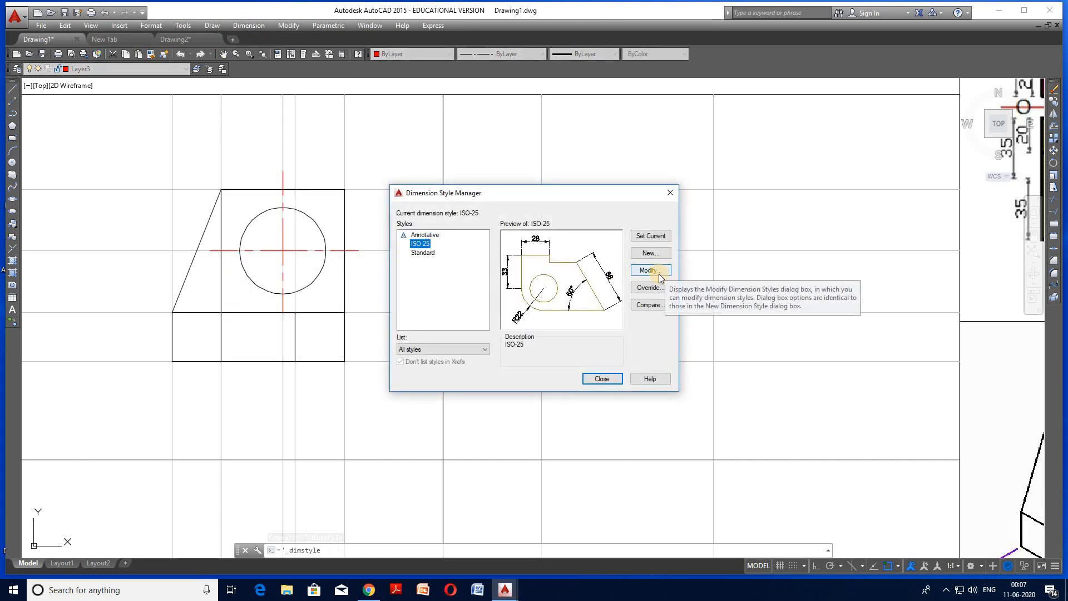
pyautogui.click(658, 274)
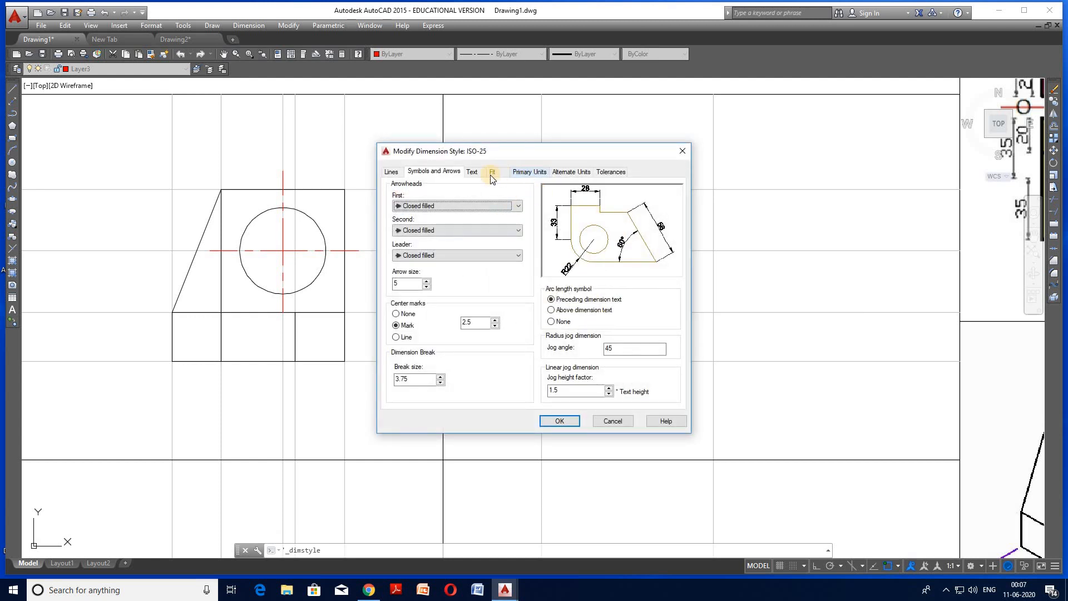
pyautogui.click(471, 174)
pyautogui.click(481, 217)
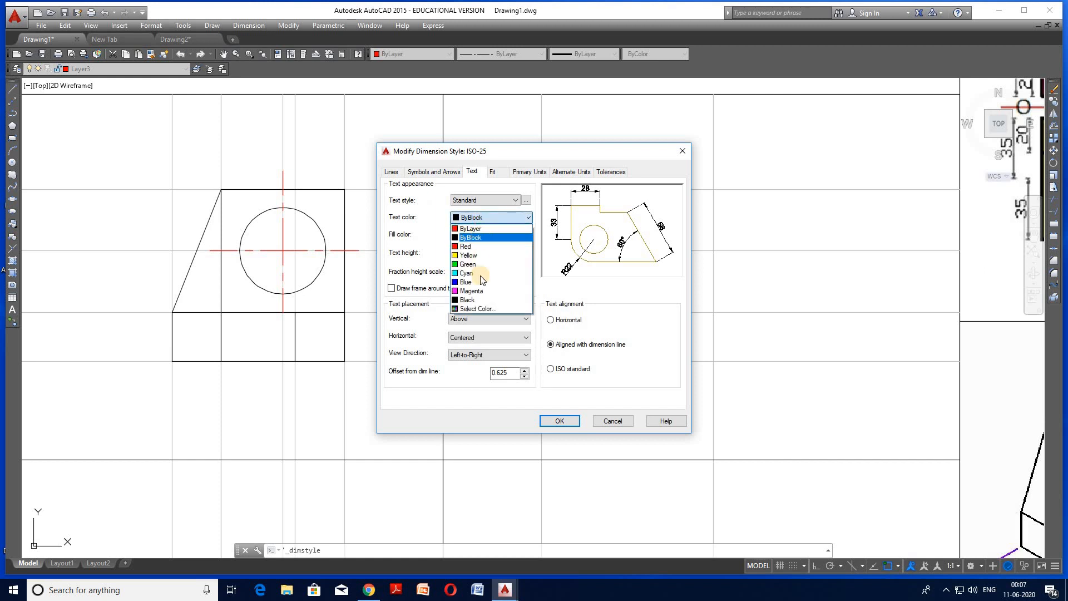
pyautogui.click(476, 292)
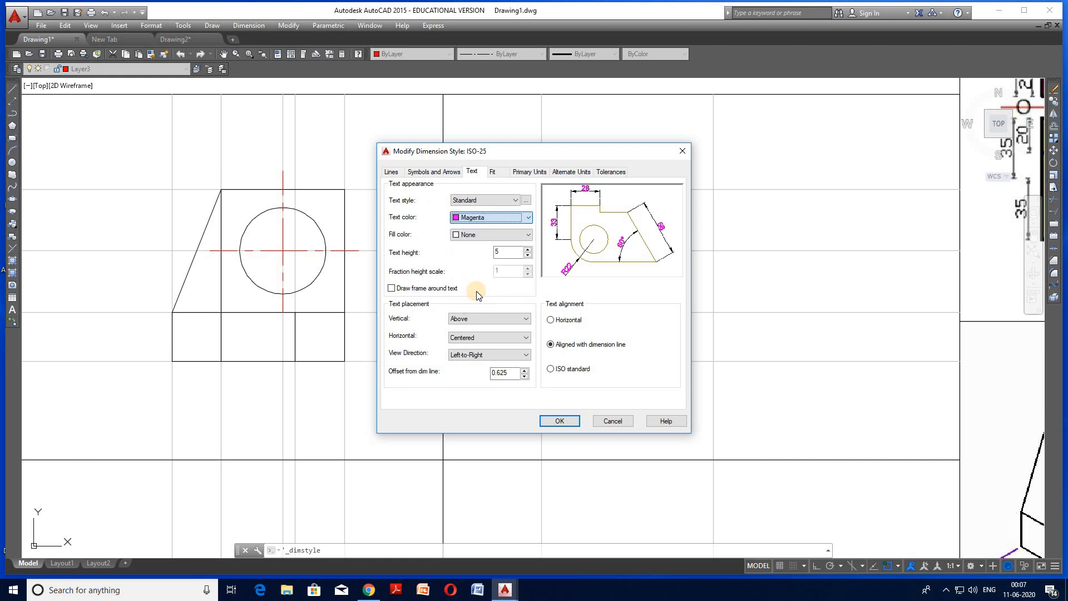
pyautogui.click(392, 172)
pyautogui.click(469, 196)
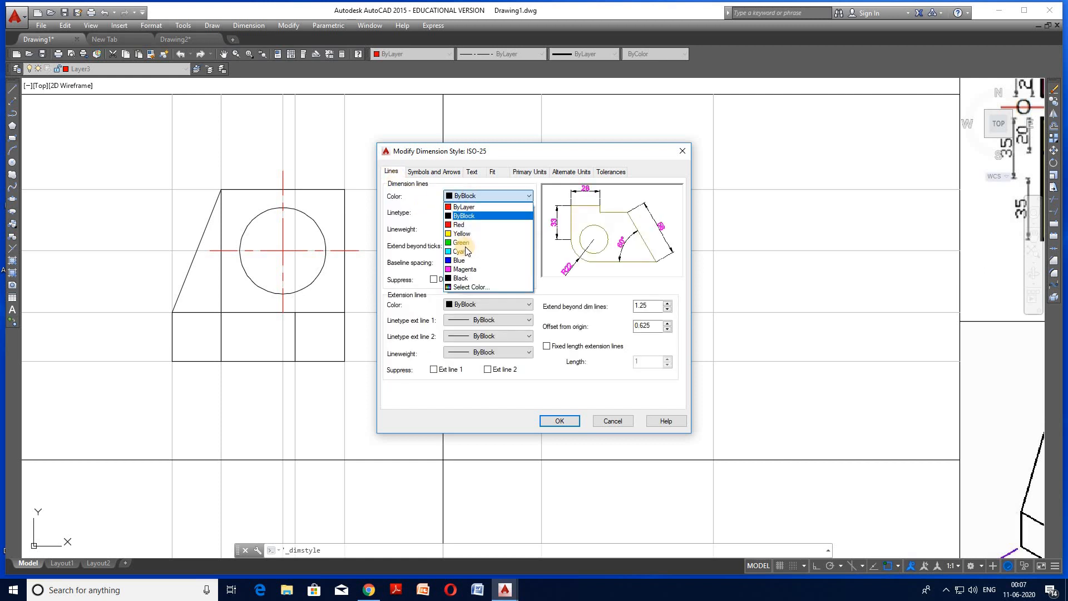
pyautogui.click(461, 269)
pyautogui.click(560, 421)
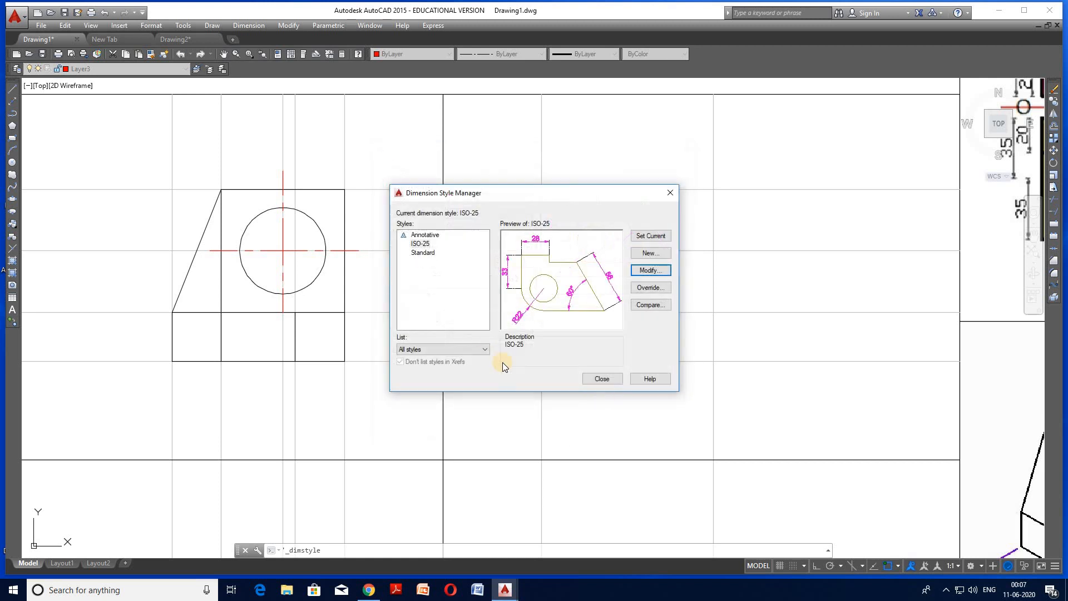
pyautogui.click(598, 376)
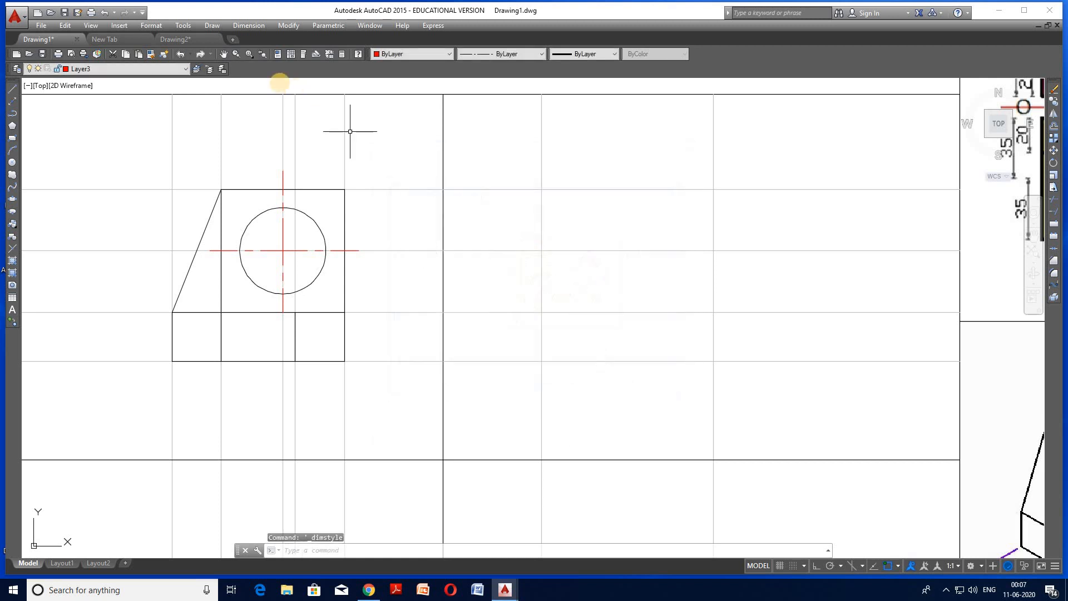
pyautogui.click(258, 29)
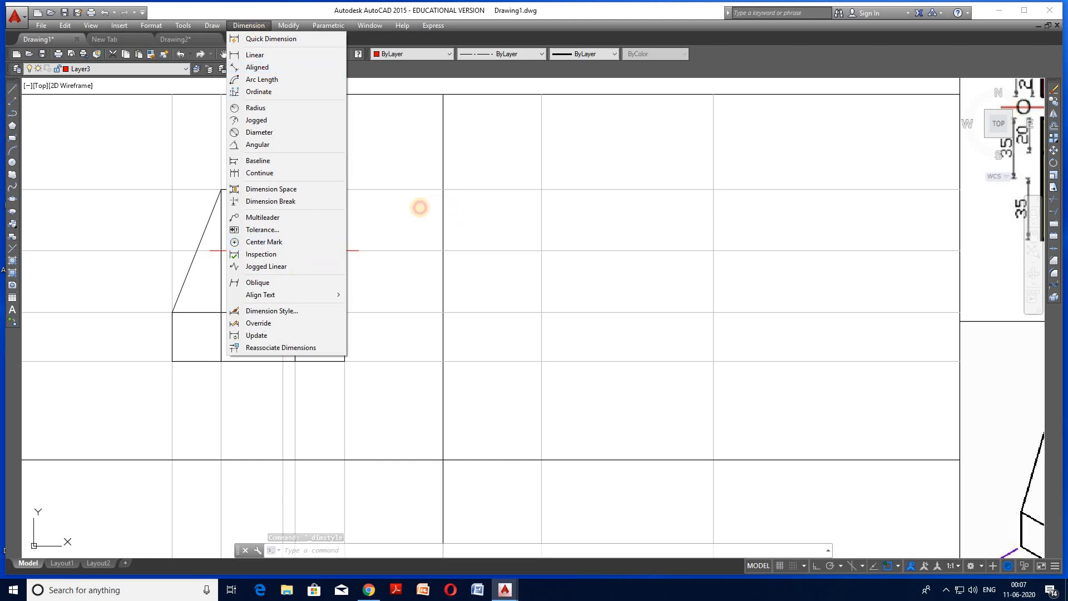
pyautogui.click(420, 207)
pyautogui.press('Escape')
# - Add continuous quick dimensions between the four vertical lines of the front view's base, placed just below the base
pyautogui.scroll(-5, 412, 205)
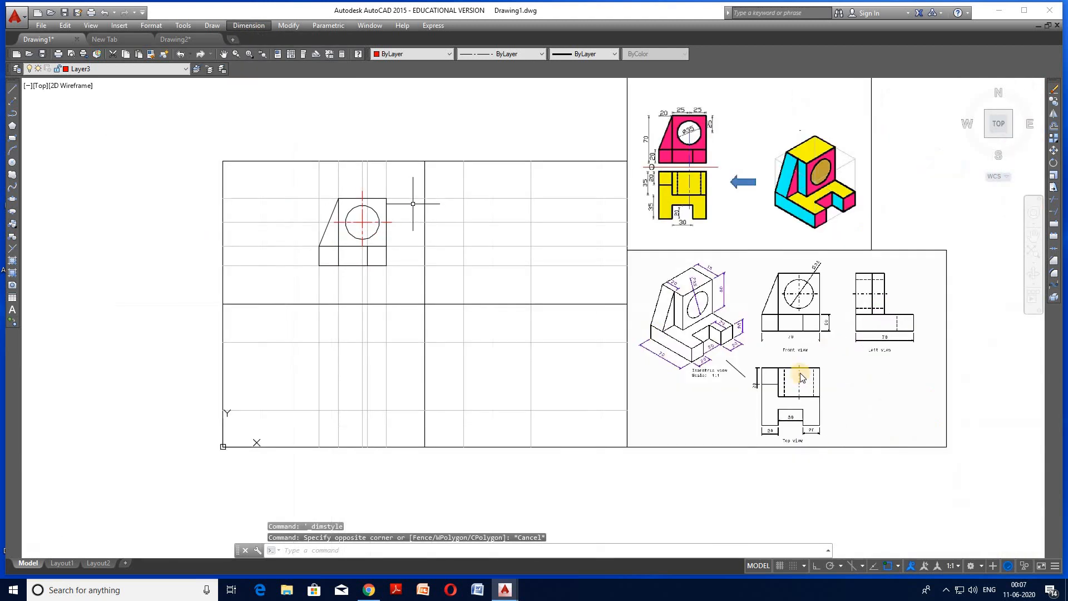
pyautogui.scroll(2, 744, 353)
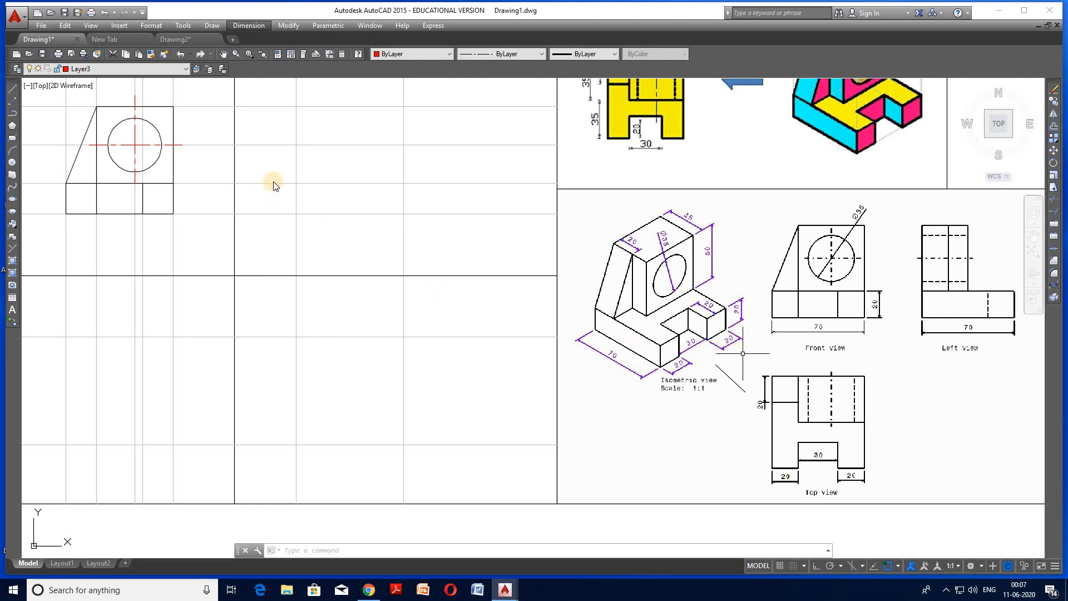
pyautogui.click(252, 26)
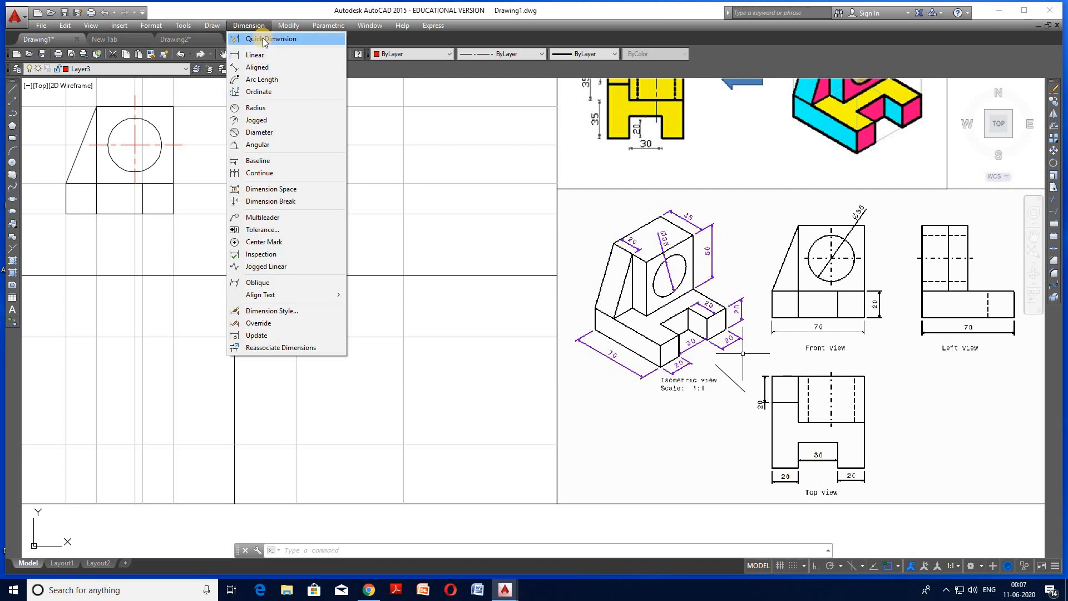
pyautogui.click(263, 38)
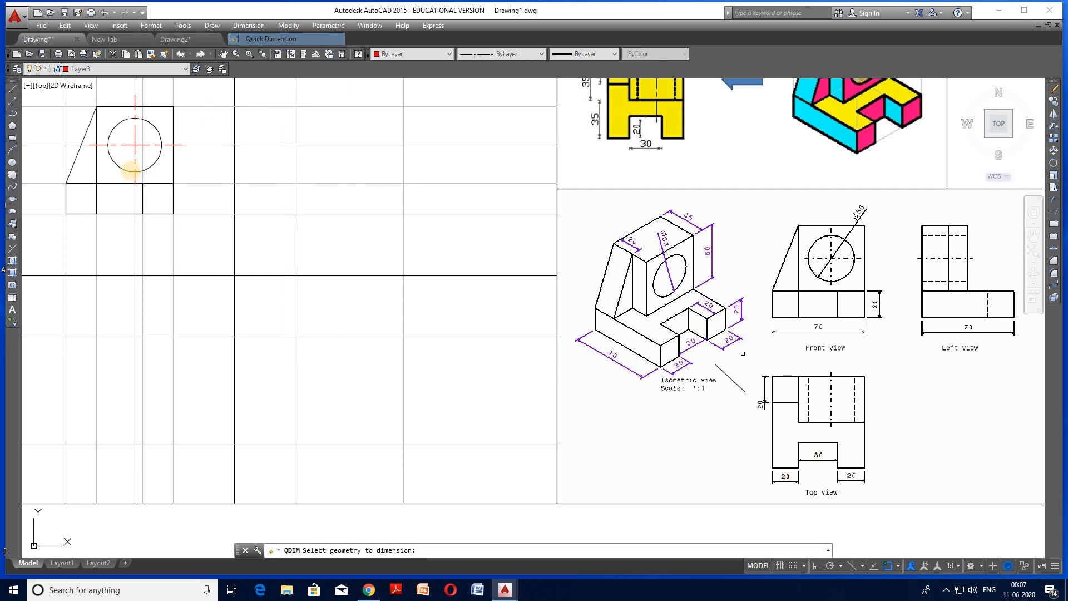
pyautogui.click(65, 200)
pyautogui.click(96, 199)
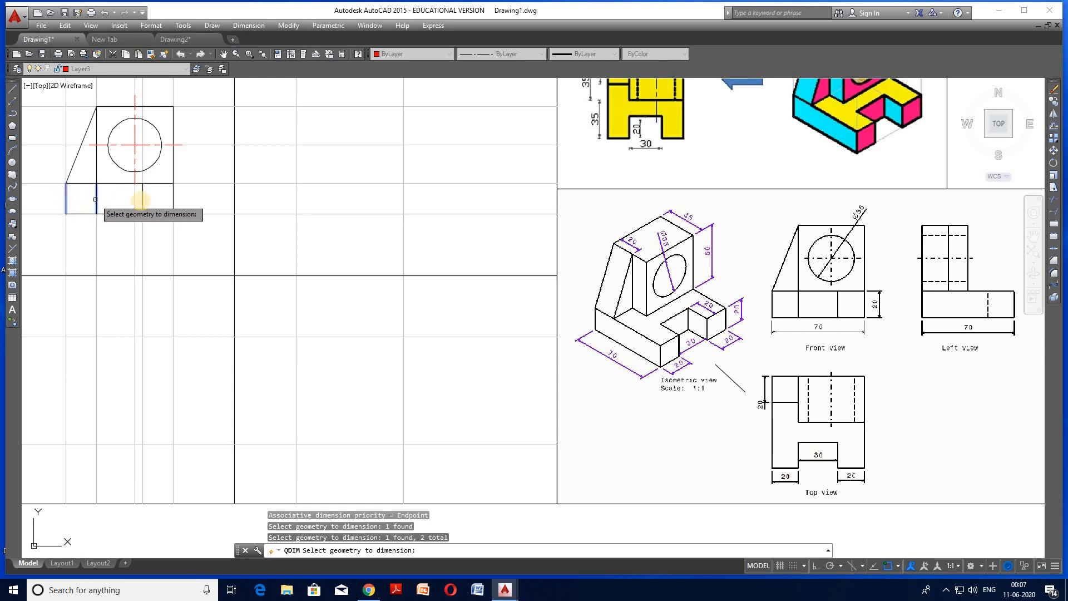
pyautogui.click(142, 199)
pyautogui.click(170, 200)
pyautogui.press('Return')
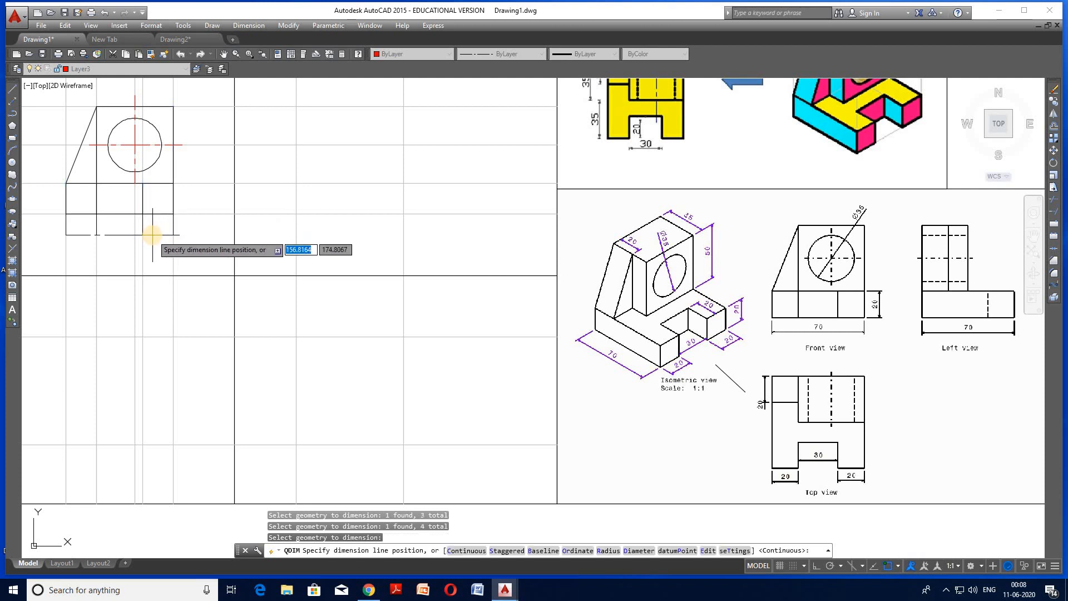
pyautogui.click(152, 235)
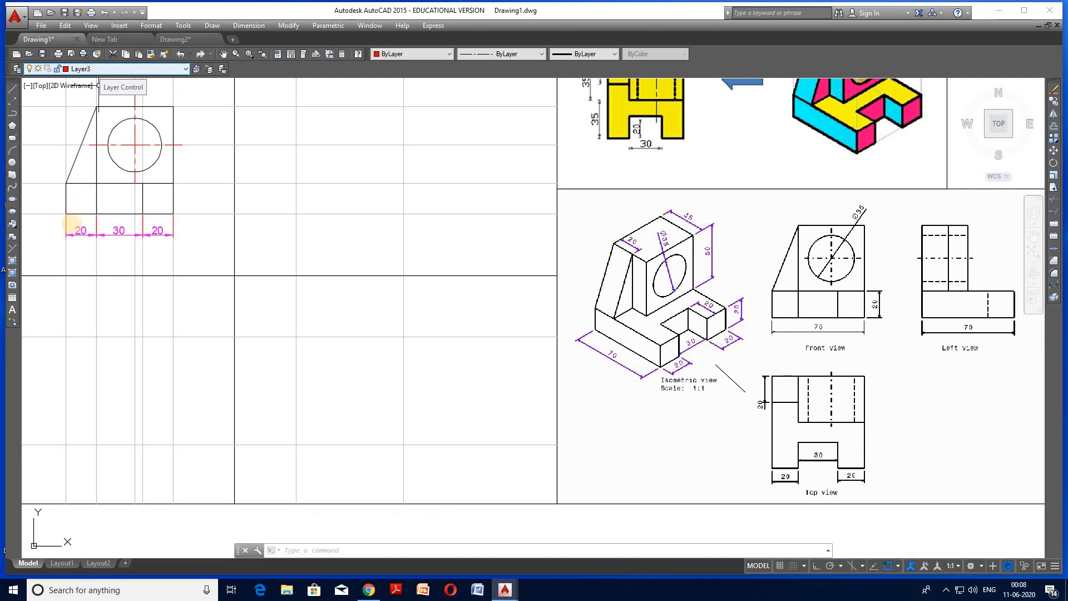
# - Delete the three horizontal dimensions below the front view's base
pyautogui.scroll(3, 72, 225)
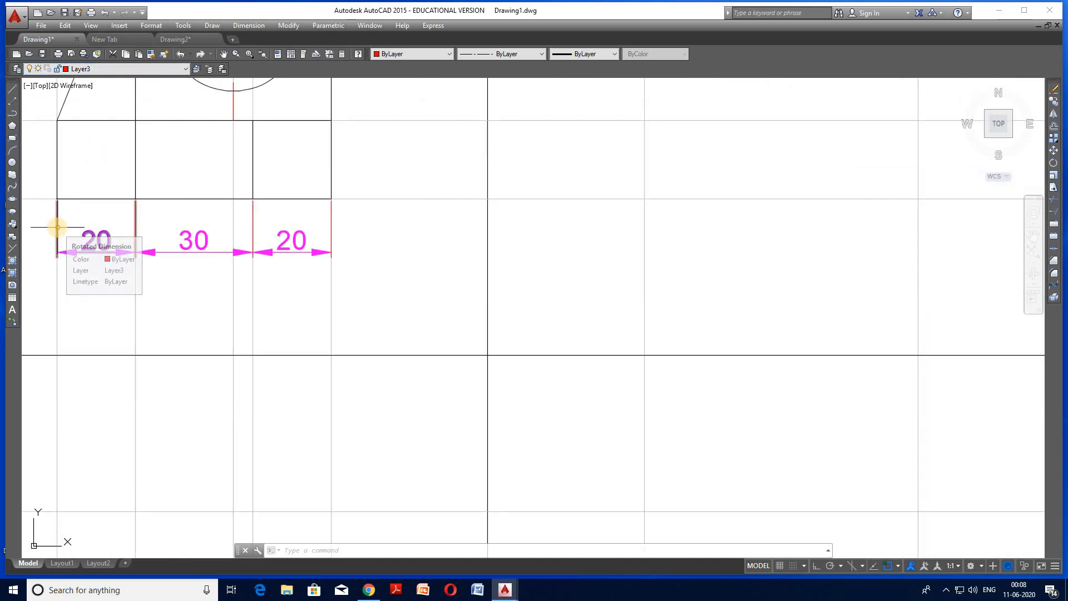
pyautogui.scroll(-2, 57, 227)
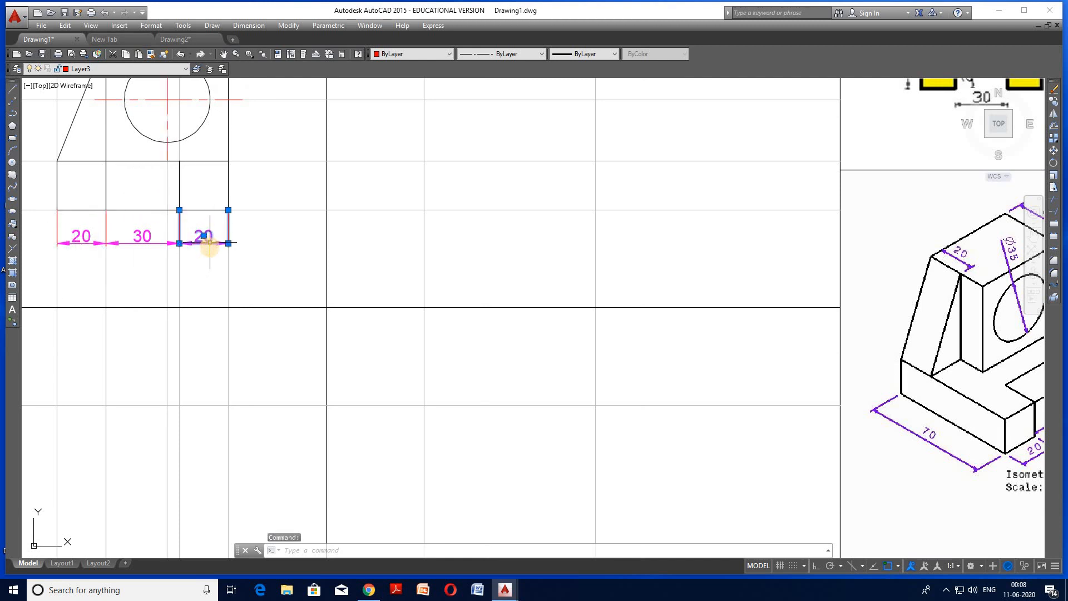
pyautogui.press('Delete')
pyautogui.click(141, 239)
pyautogui.press('Delete')
pyautogui.click(93, 244)
pyautogui.press('Delete')
# - Make Layer1 current and add continuous quick dimensions between the four vertical lines of the front view's base, just below it
pyautogui.click(136, 70)
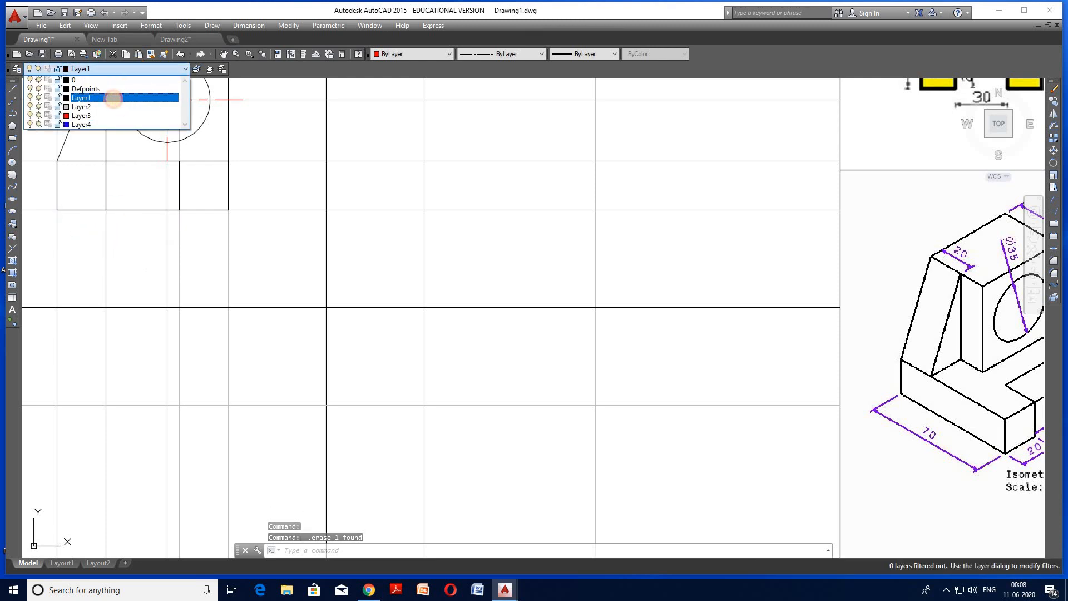
pyautogui.click(113, 99)
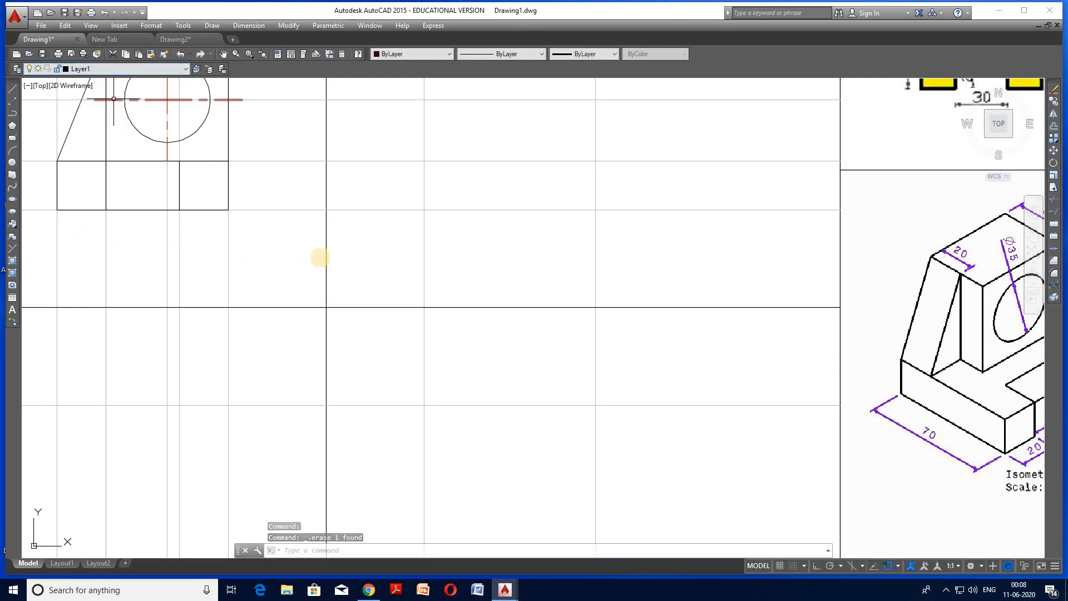
pyautogui.click(246, 26)
pyautogui.click(262, 38)
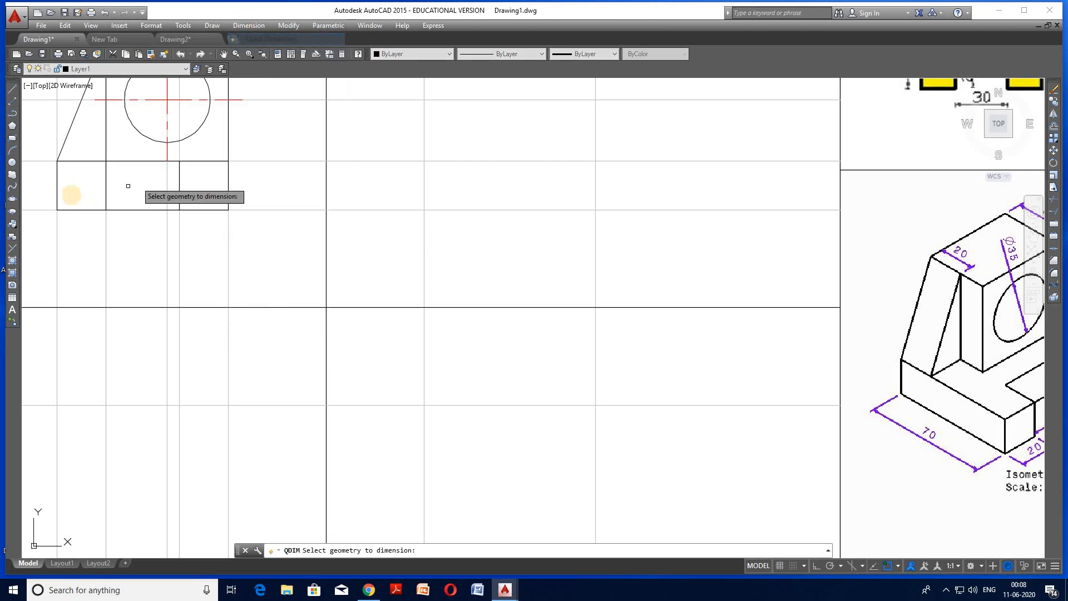
pyautogui.click(57, 189)
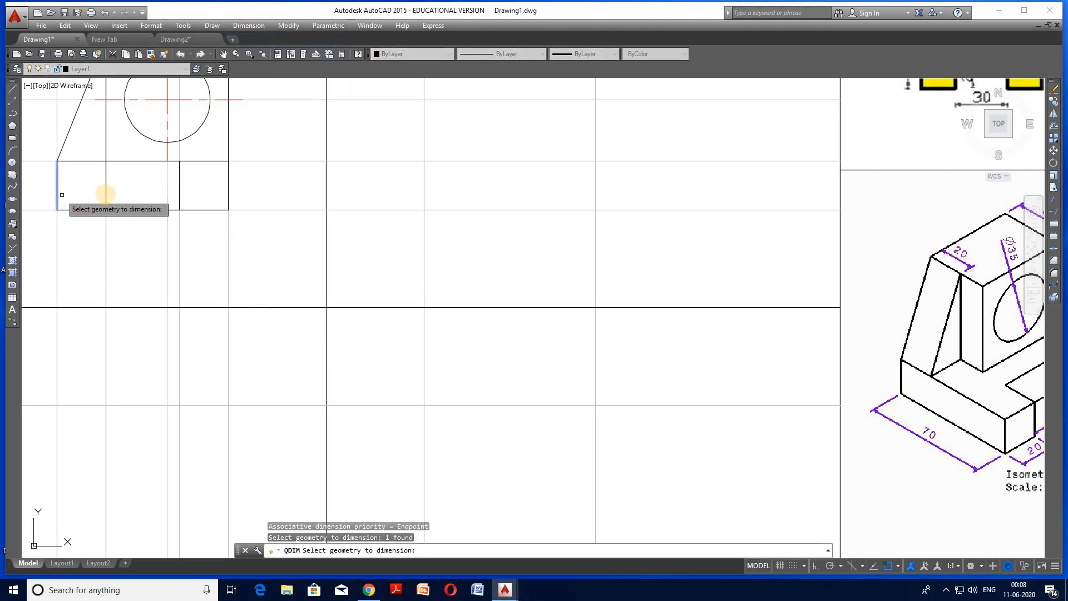
pyautogui.click(106, 193)
pyautogui.click(178, 192)
pyautogui.click(229, 192)
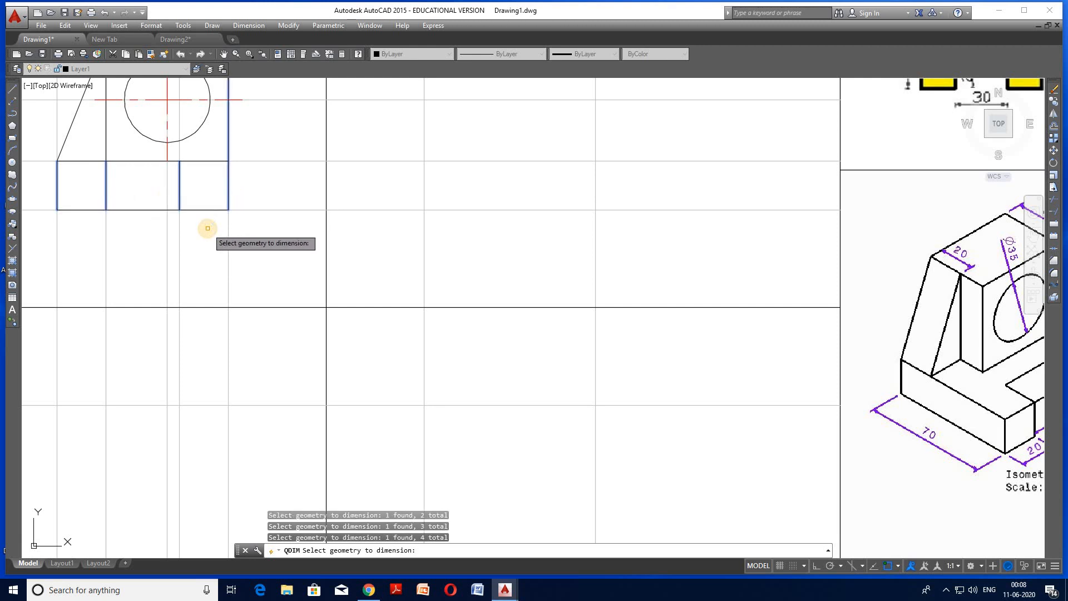
pyautogui.press('Return')
pyautogui.click(146, 243)
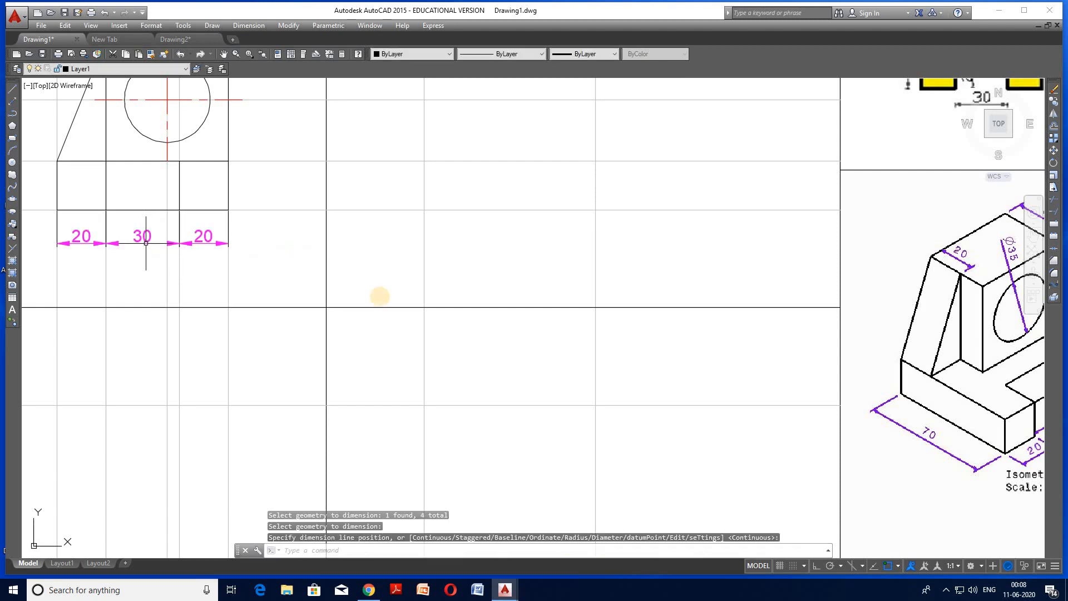
# - Add a diameter dimension to the front view's circle, placing its text outside the outline at the upper right
pyautogui.scroll(-2, 363, 291)
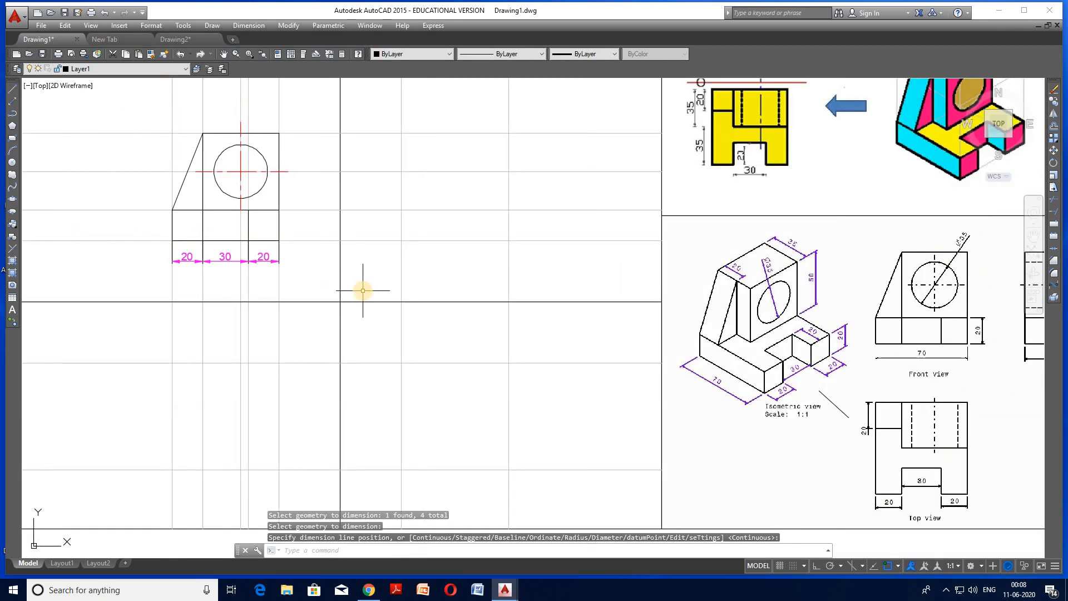
pyautogui.scroll(2, 363, 290)
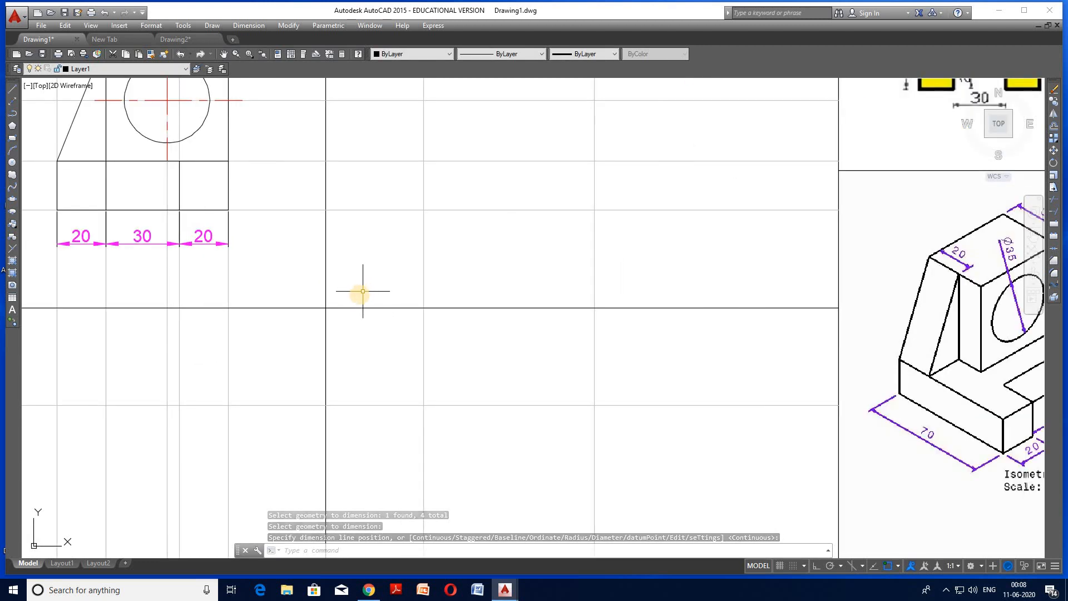
pyautogui.scroll(-2, 359, 294)
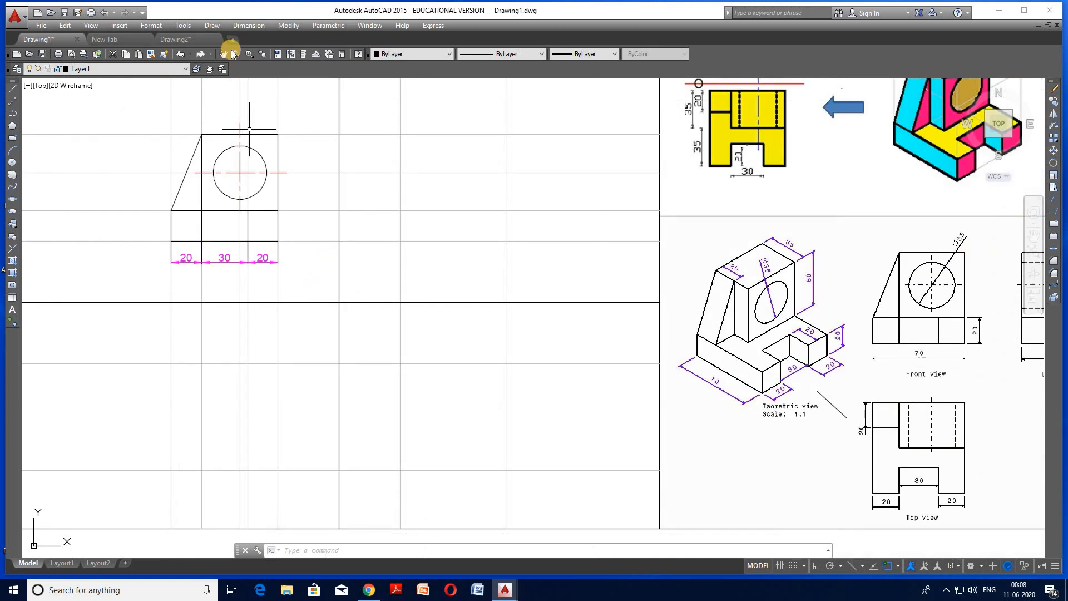
pyautogui.click(252, 25)
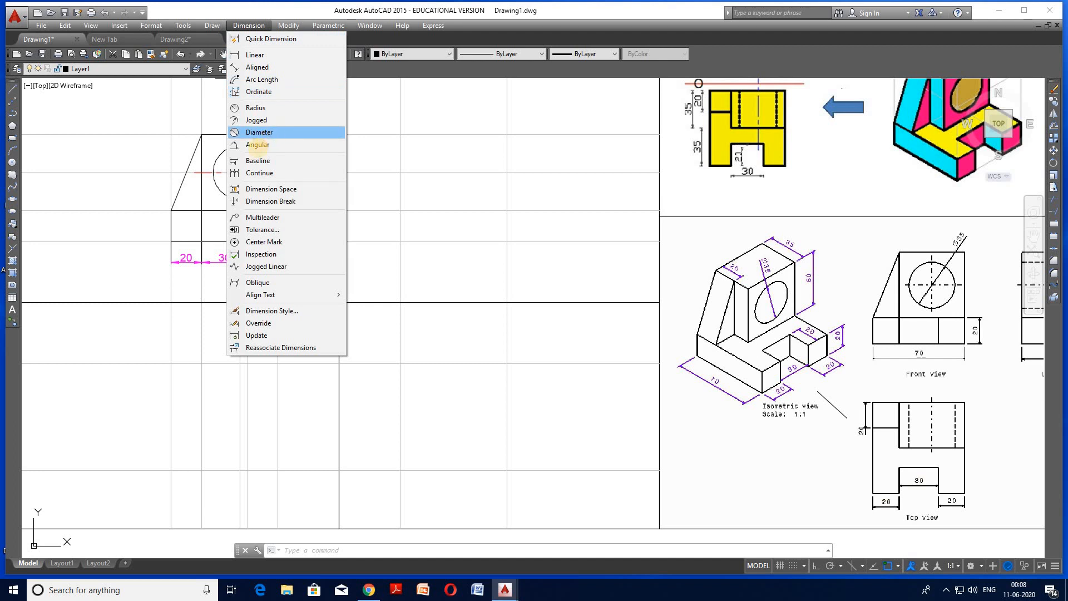
pyautogui.click(258, 132)
pyautogui.click(258, 153)
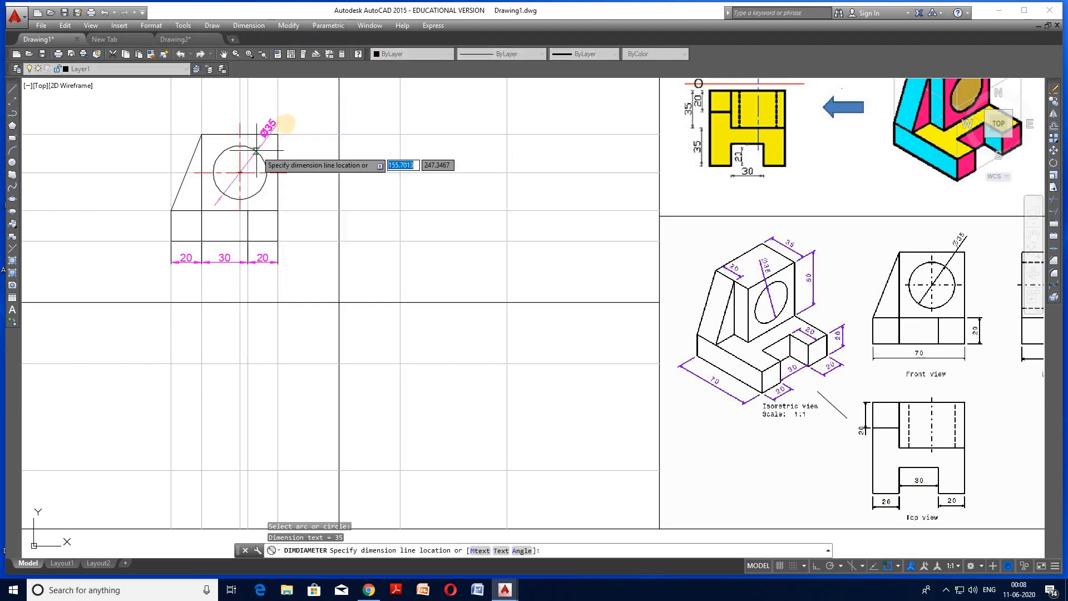
pyautogui.click(305, 118)
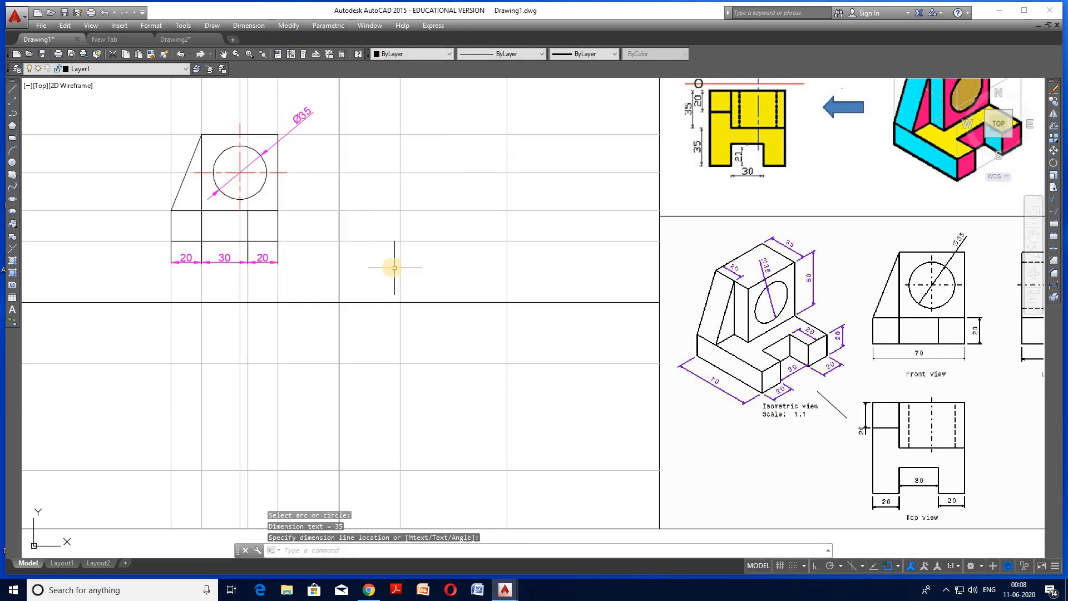
# - Add a vertical linear dimension for the height of the front view's base, placed just right of the base
pyautogui.click(249, 26)
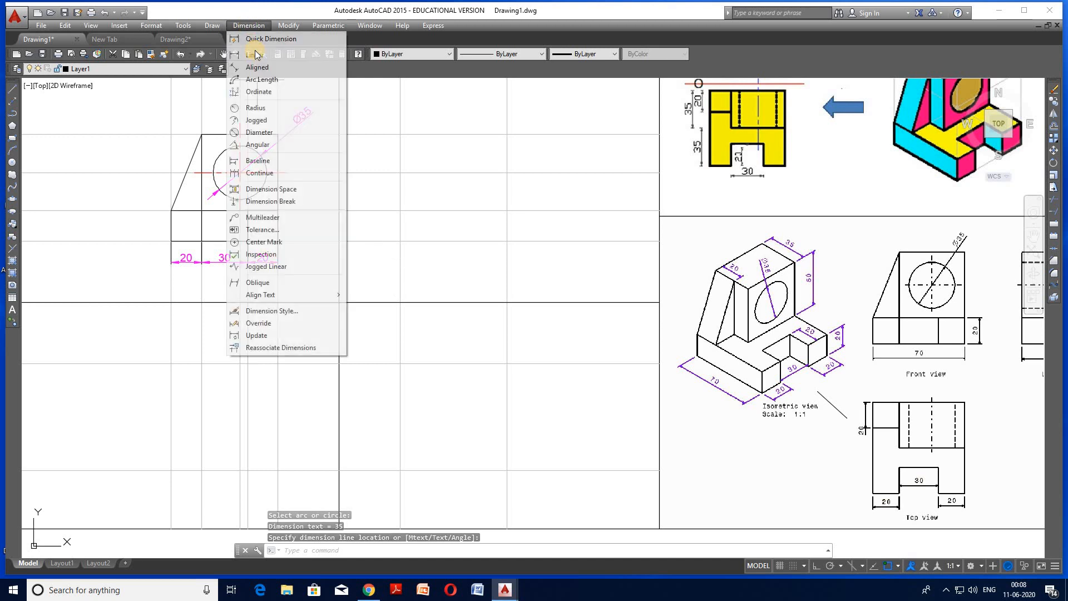
pyautogui.click(255, 54)
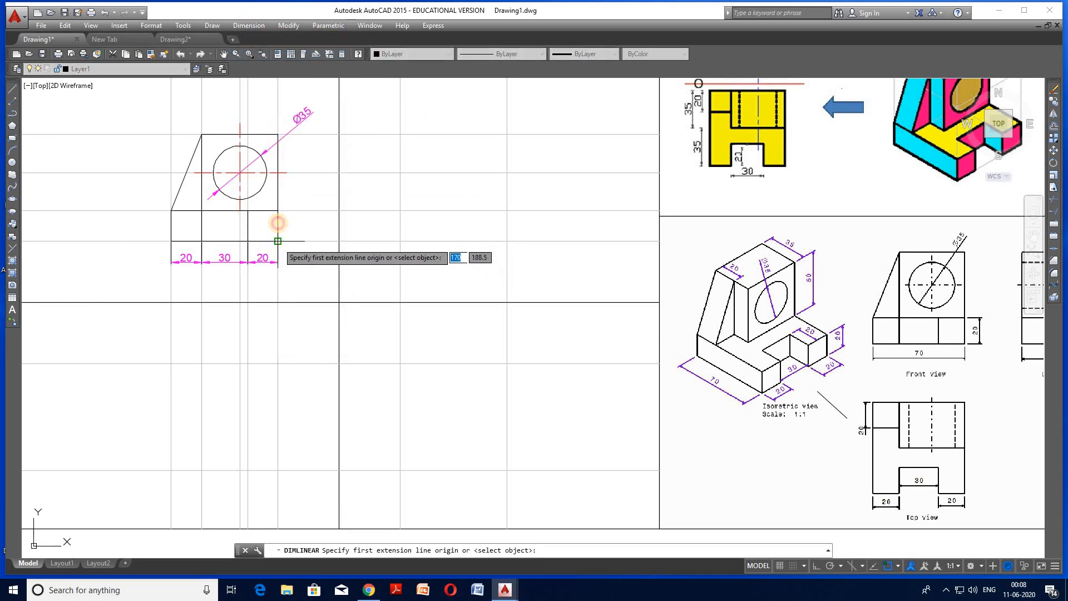
pyautogui.click(277, 241)
pyautogui.click(277, 210)
pyautogui.click(298, 216)
# - Add a vertical linear dimension for the front view's upper block, placed to its right and outside the base height dimension
pyautogui.press('Return')
pyautogui.click(278, 134)
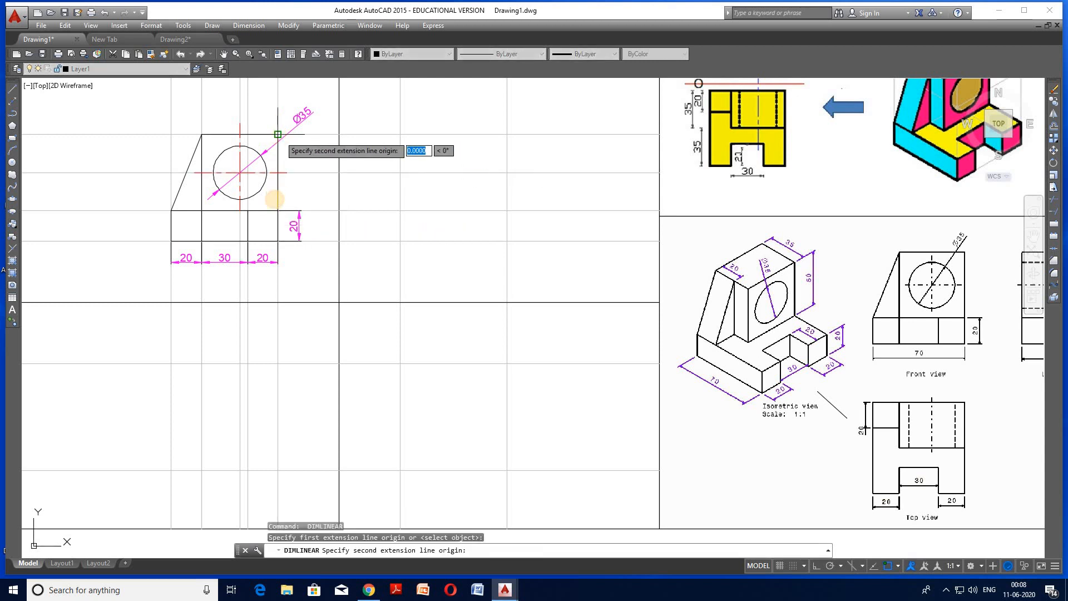
pyautogui.click(277, 210)
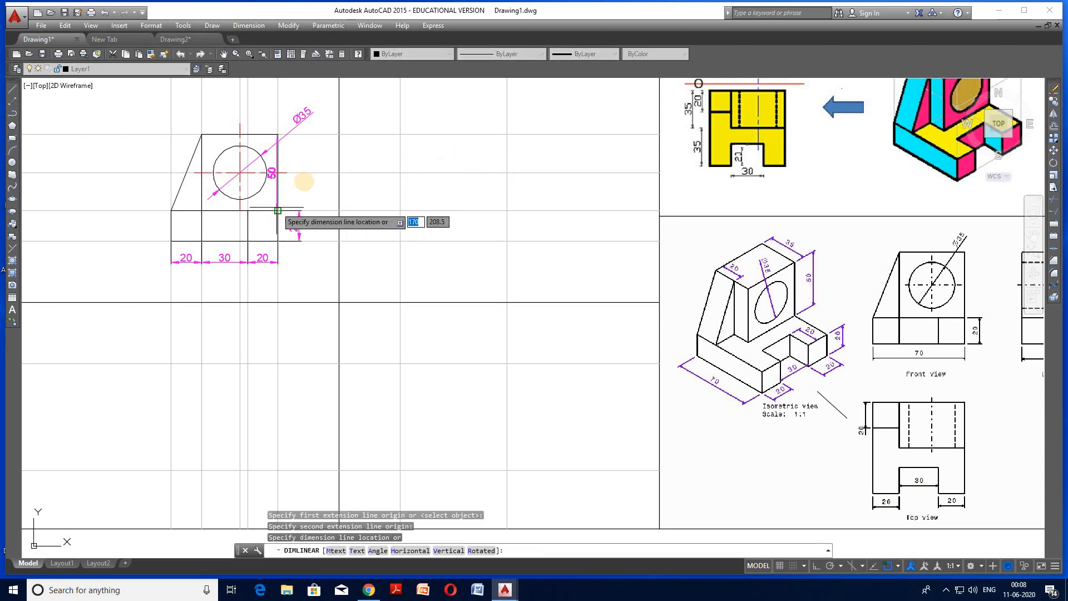
pyautogui.click(313, 179)
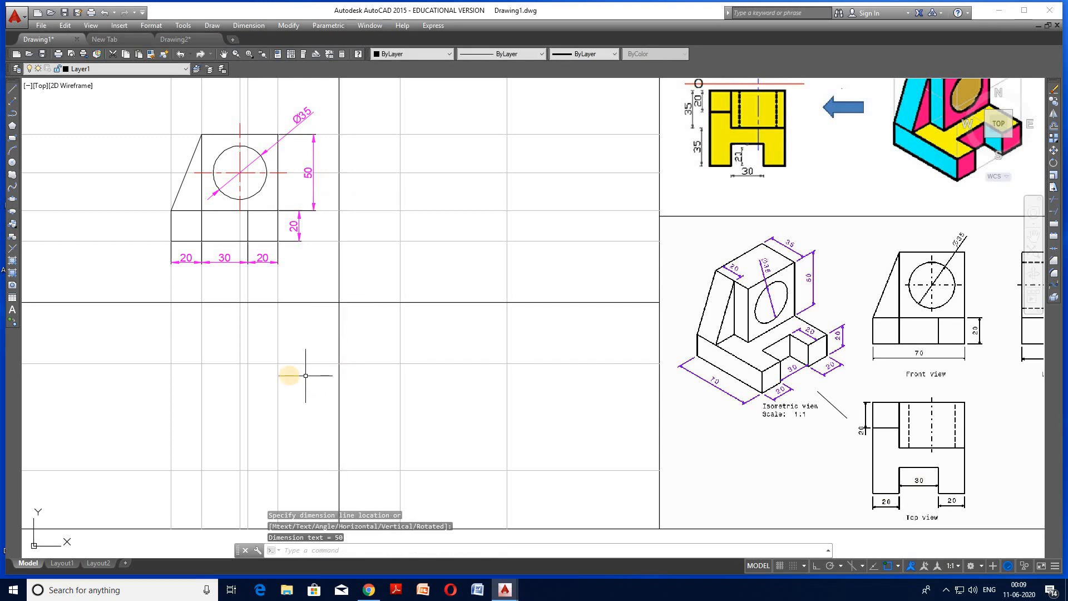
# - Add the multiline text "F.V." below the front view's dimensions in Arial Black, height 10, coloured Magenta
pyautogui.scroll(-2, 287, 371)
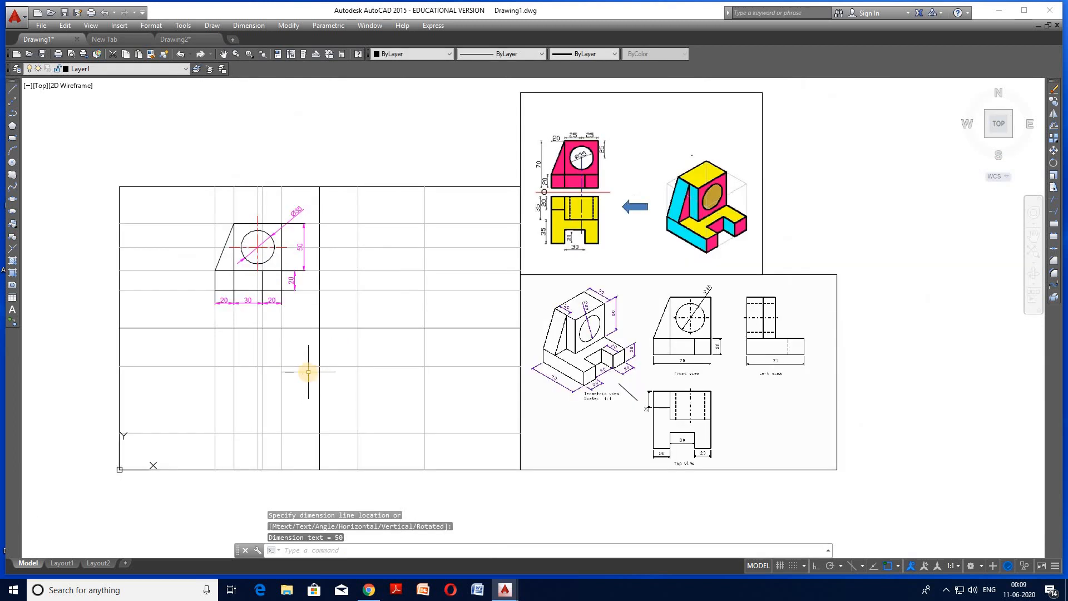
pyautogui.scroll(2, 308, 371)
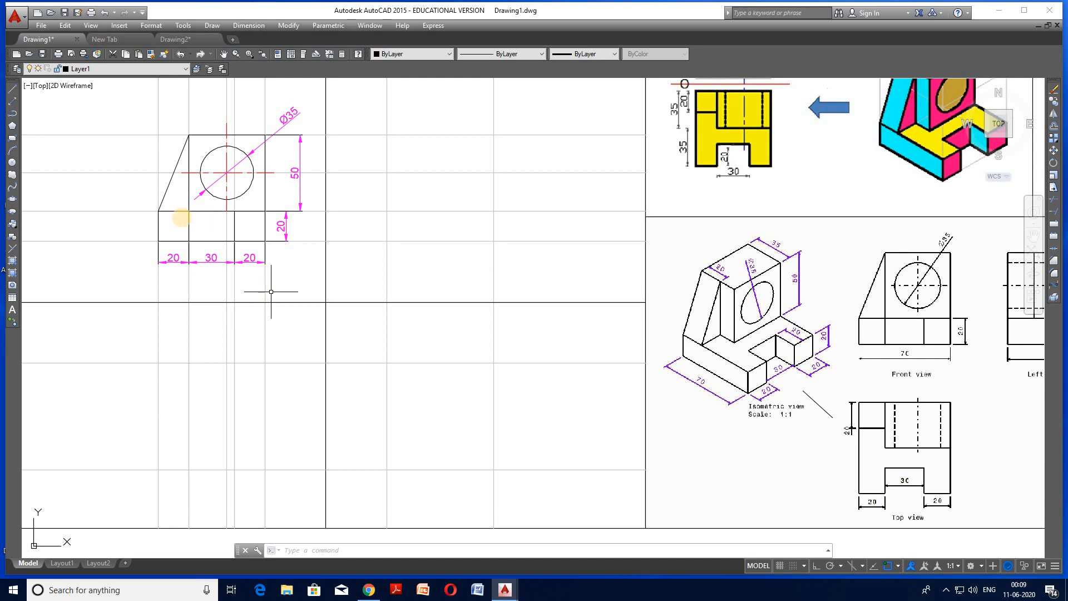
pyautogui.click(12, 311)
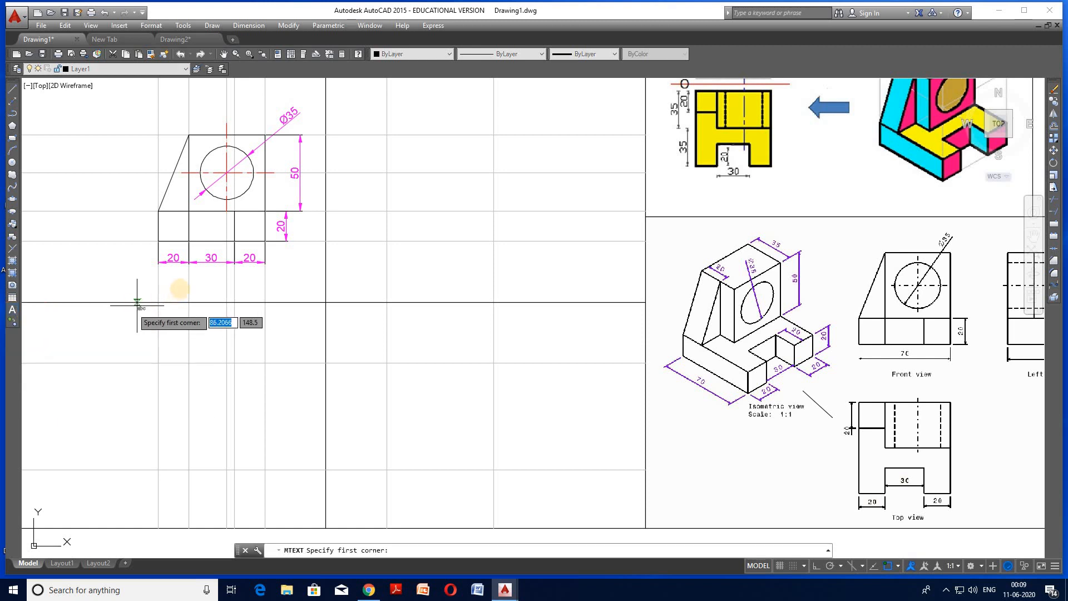
pyautogui.click(176, 272)
pyautogui.click(264, 296)
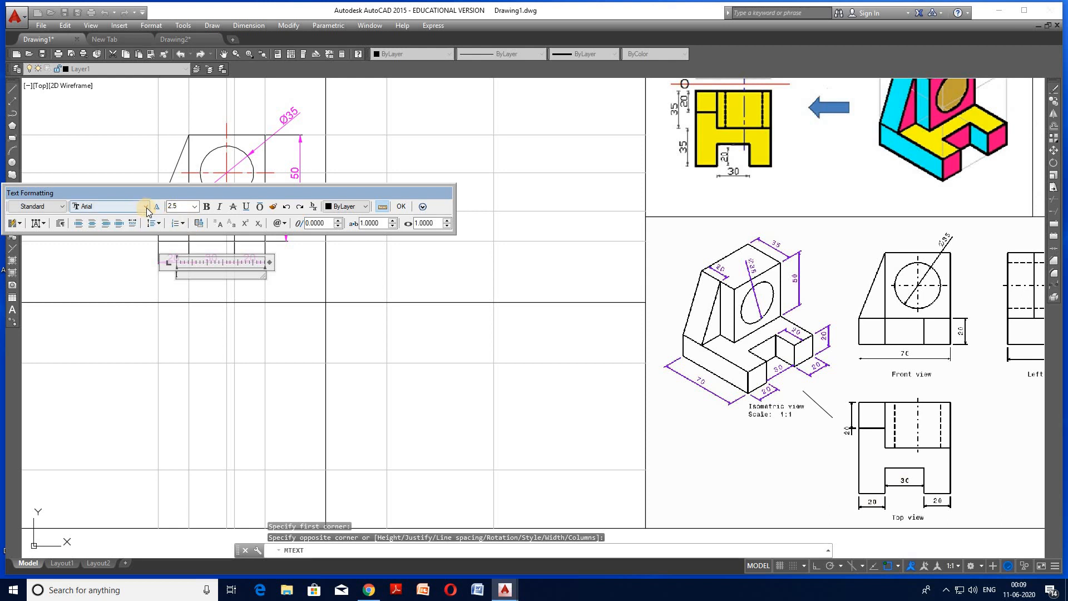
pyautogui.click(145, 207)
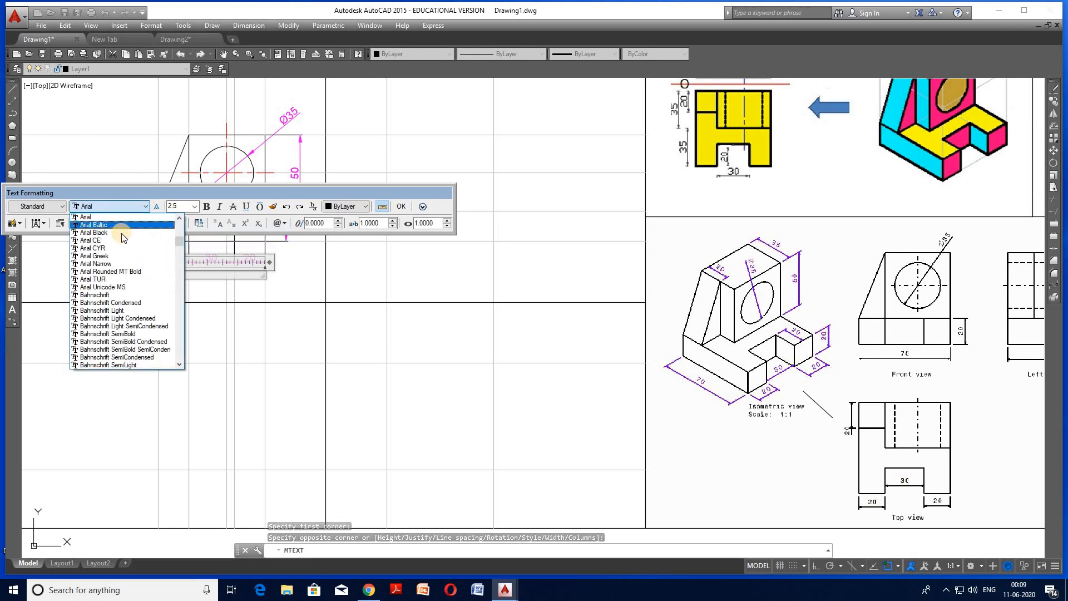
pyautogui.click(121, 233)
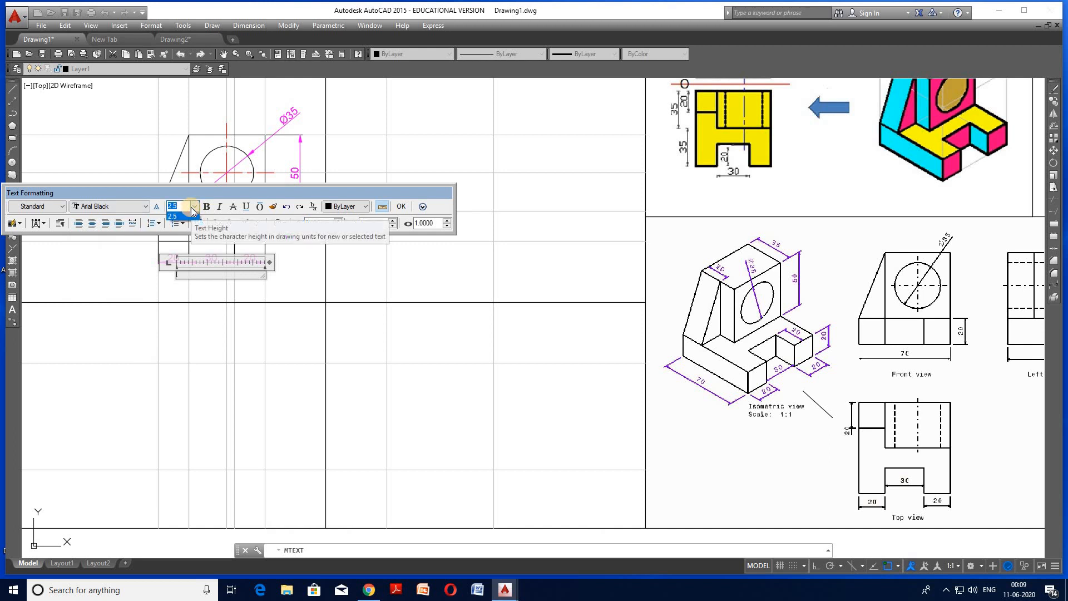
pyautogui.write('10')
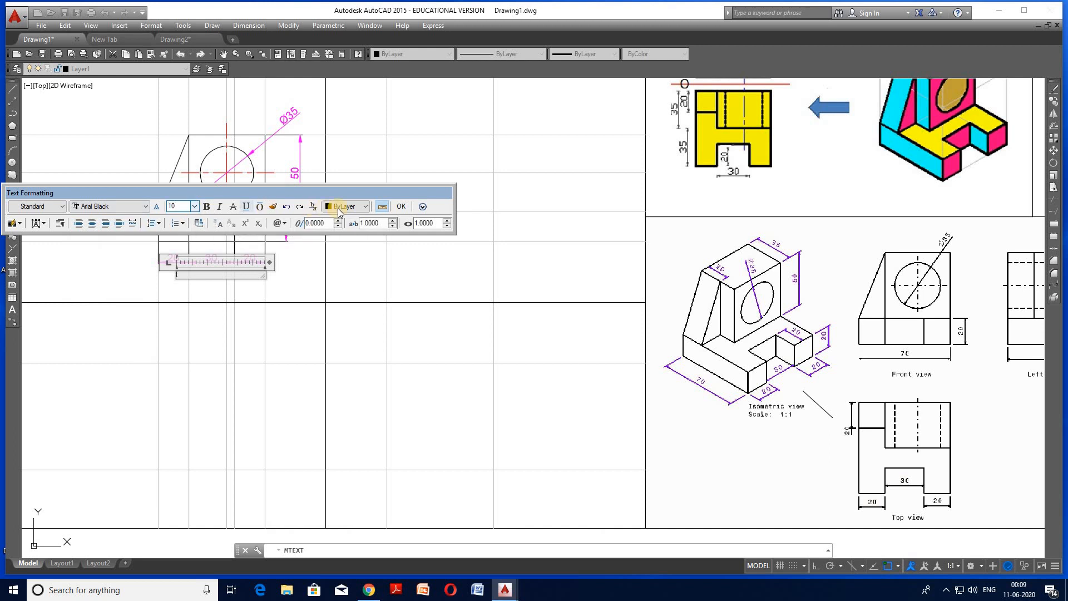
pyautogui.click(345, 207)
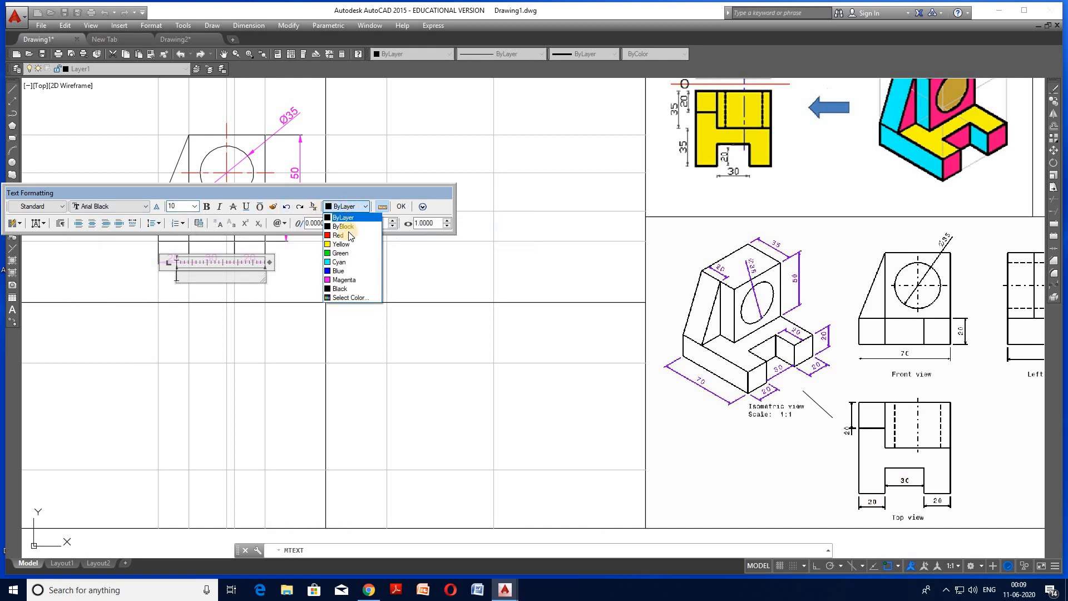
pyautogui.click(342, 279)
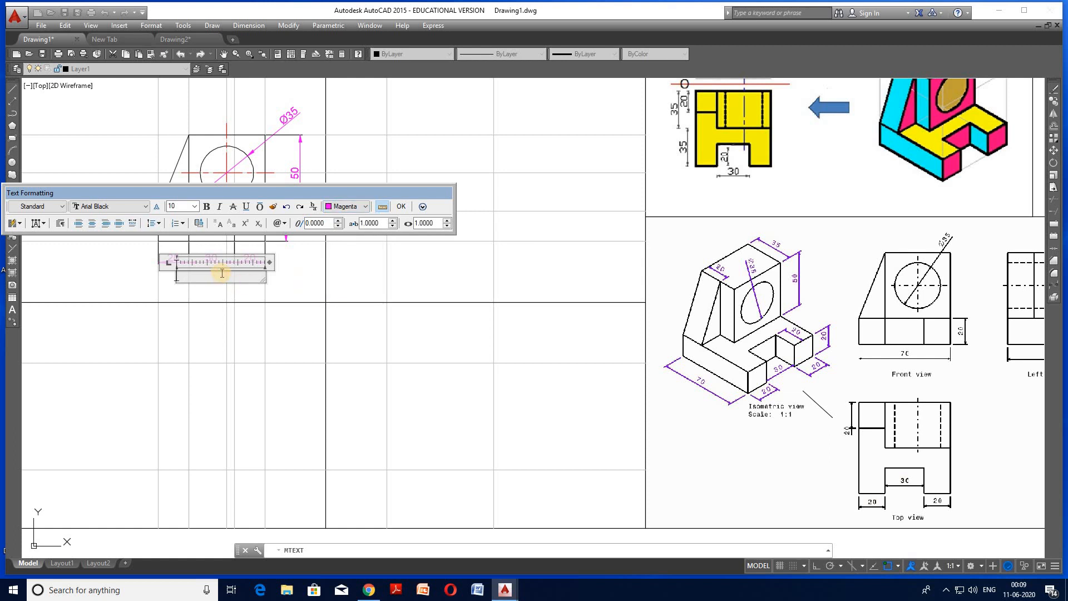
pyautogui.write('F.V.')
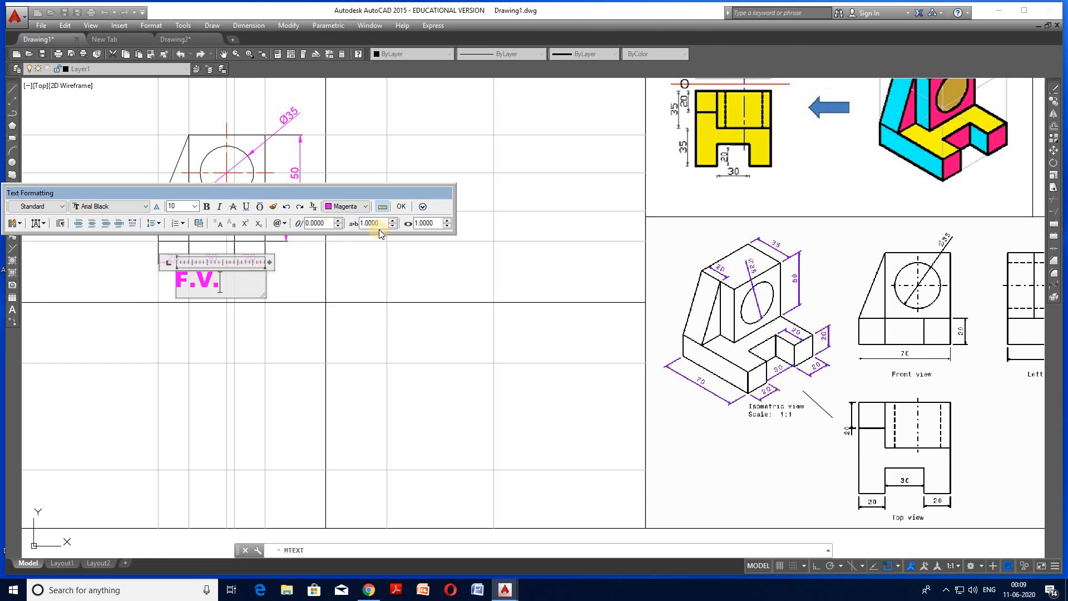
pyautogui.click(401, 207)
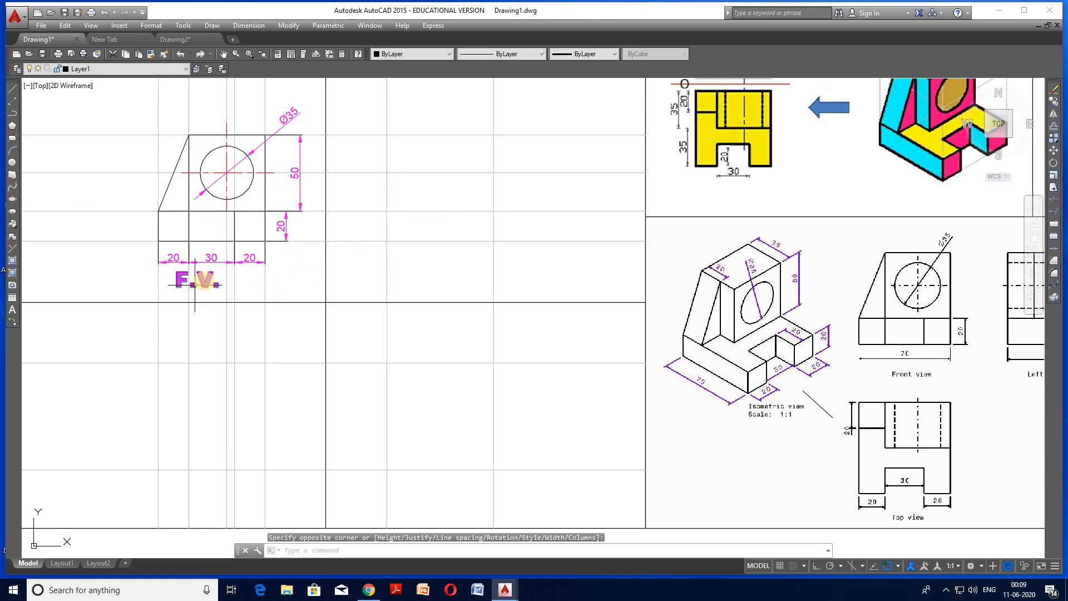
# - Move the "F.V." label slightly right so it sits centred beneath the front view's horizontal dimensions
pyautogui.press('Escape')
pyautogui.press('Escape')
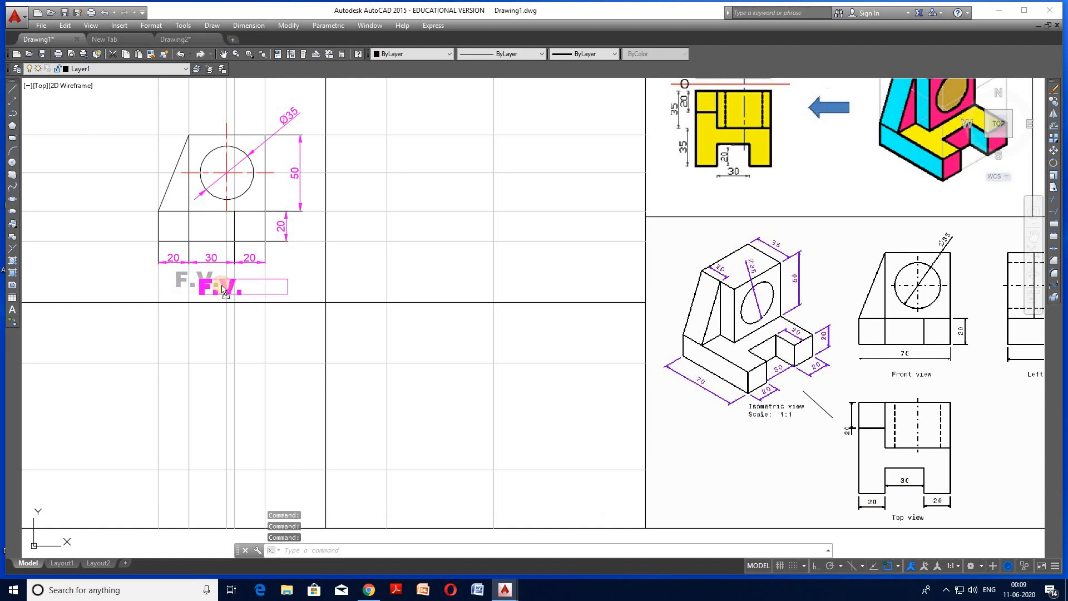
pyautogui.click(220, 285)
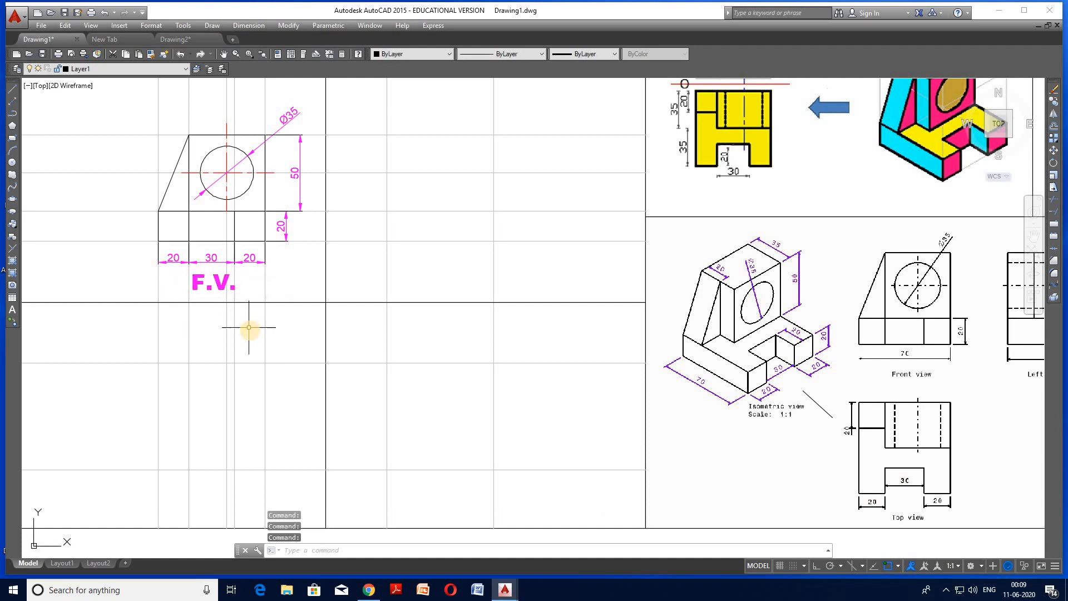
# - Examine the dimensioned top view in the reference drawing beside the sheet
pyautogui.scroll(-2, 250, 330)
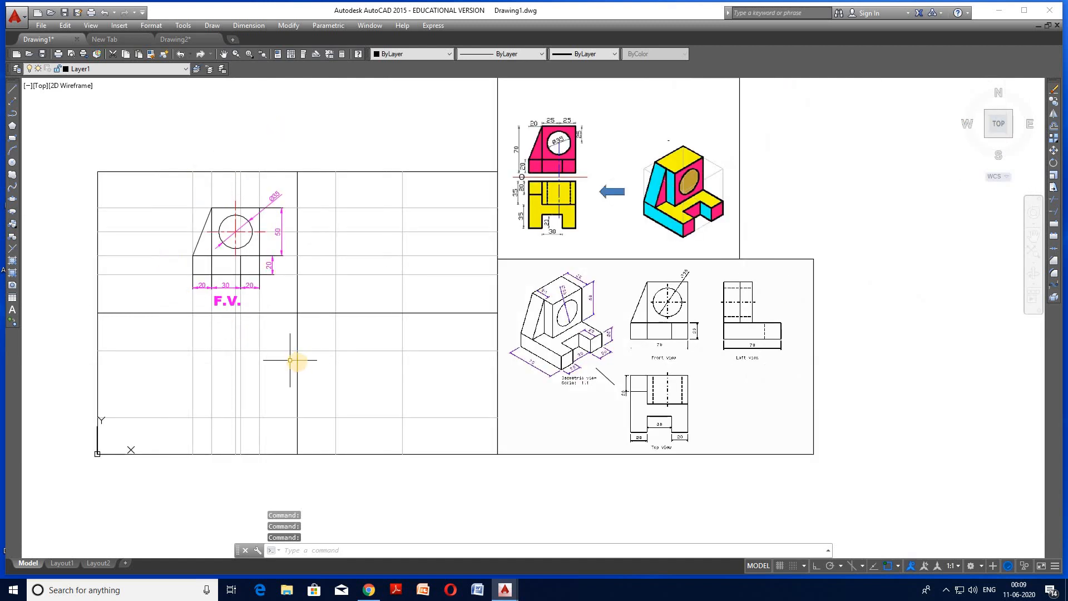
pyautogui.scroll(2, 290, 360)
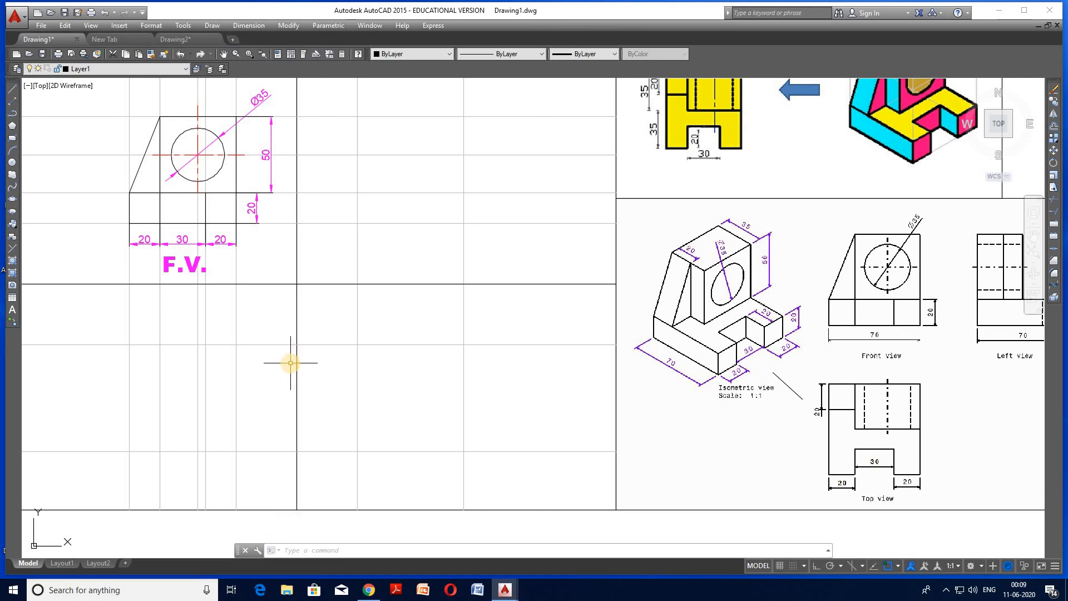
pyautogui.scroll(-2, 290, 363)
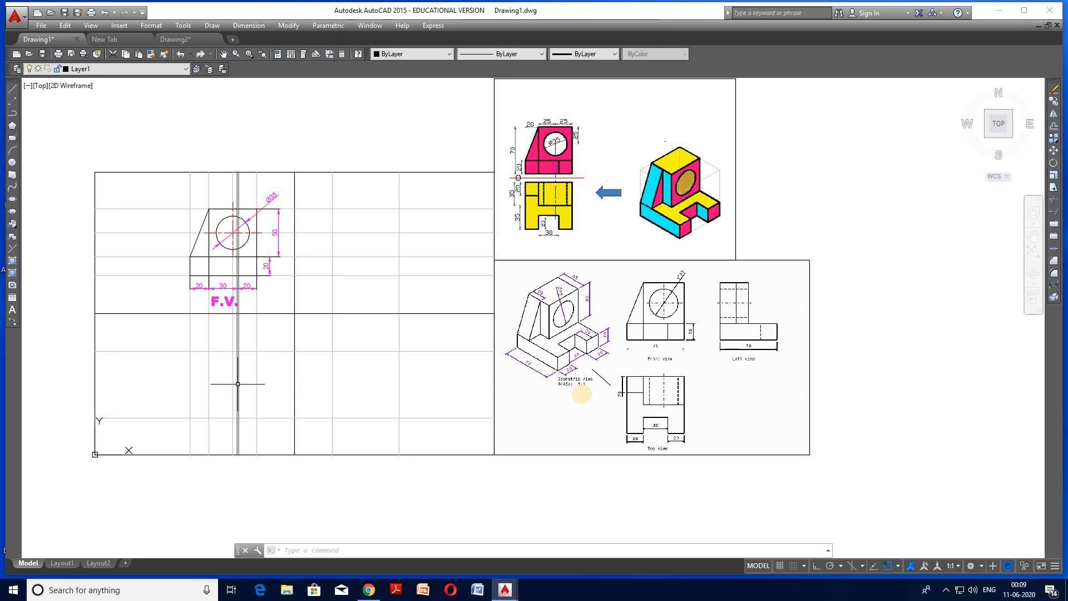
pyautogui.scroll(4, 666, 404)
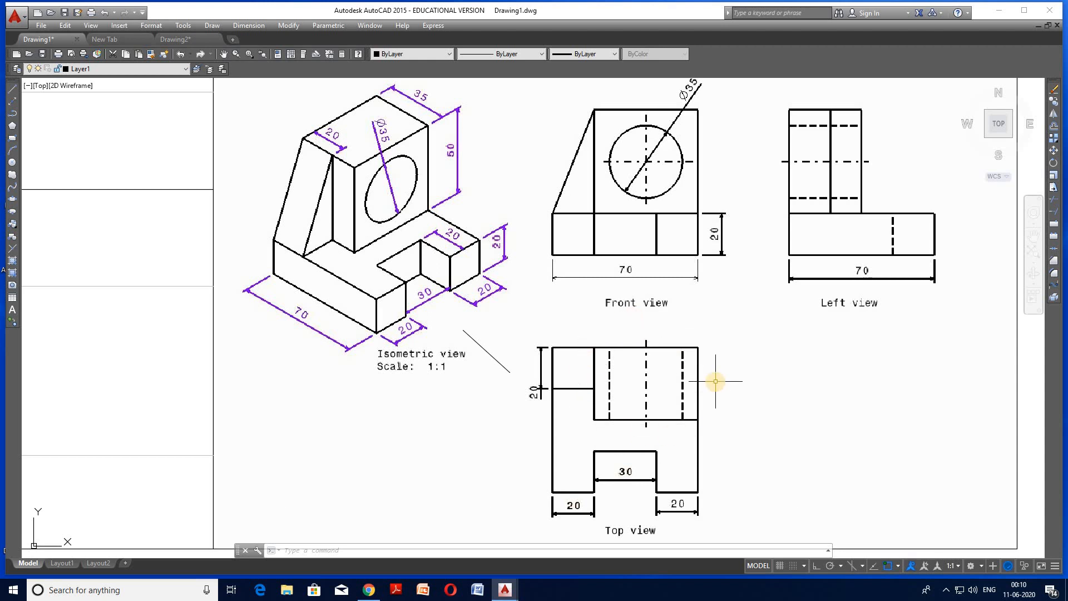
pyautogui.scroll(-2, 716, 381)
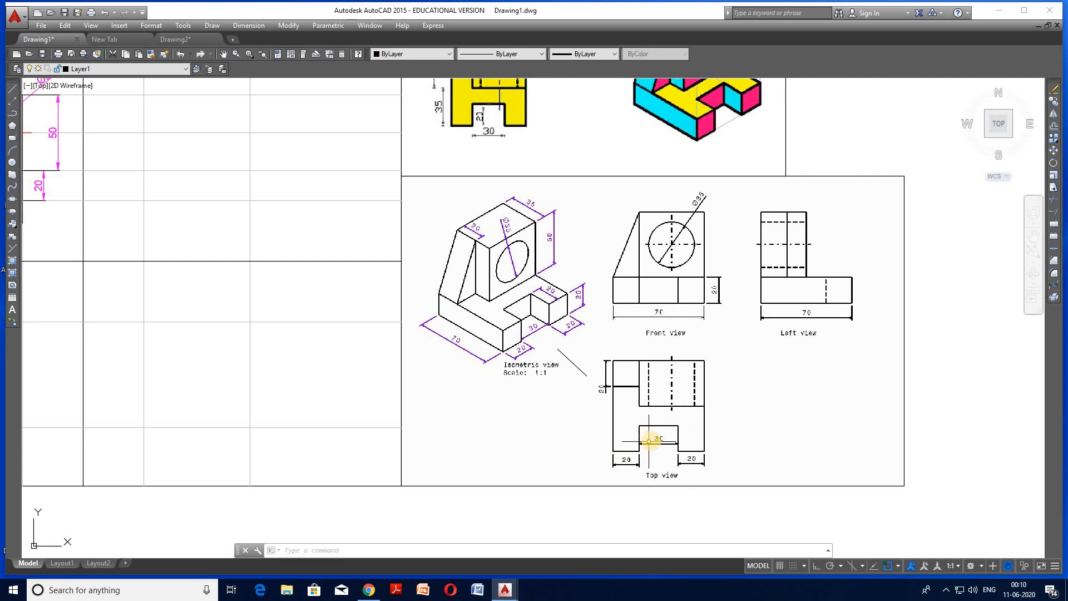
# - Offset the top view's lowest horizontal guide 20 upward to mark the notch depth
pyautogui.scroll(2, 651, 461)
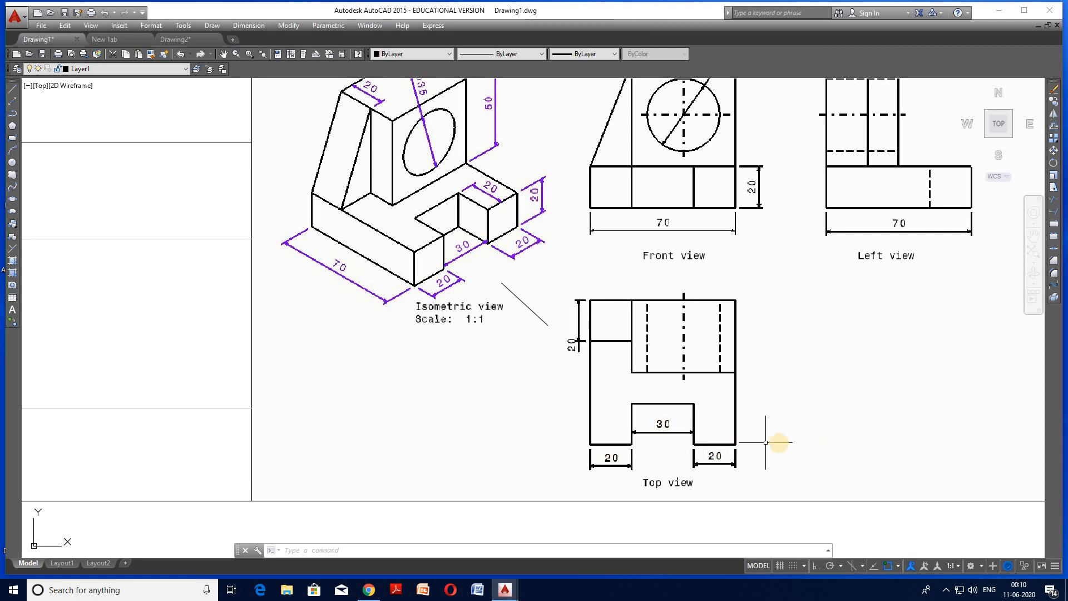
pyautogui.scroll(-4, 778, 443)
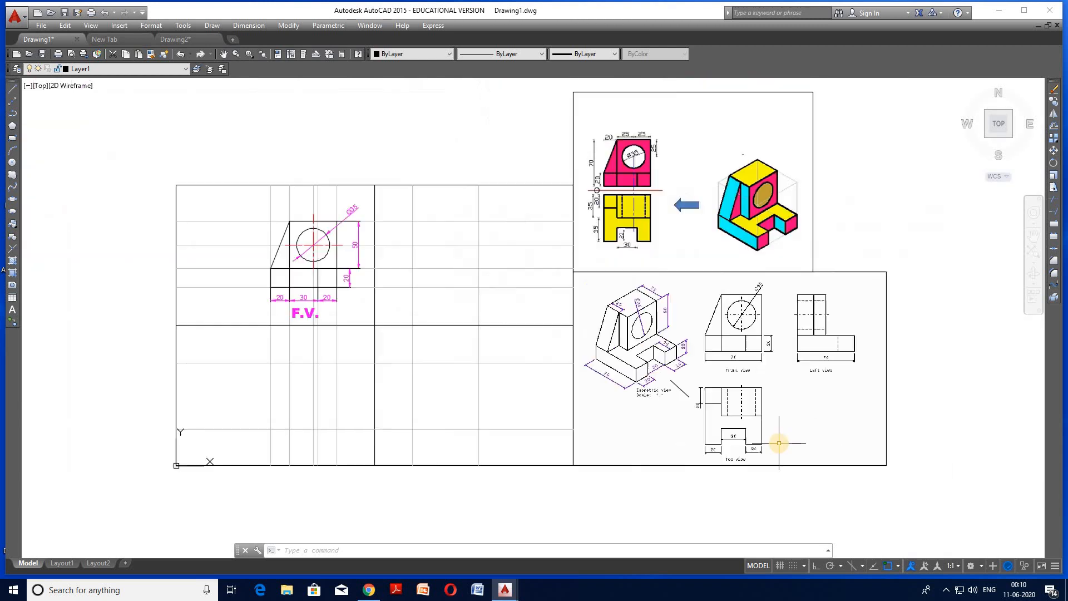
pyautogui.scroll(3, 341, 375)
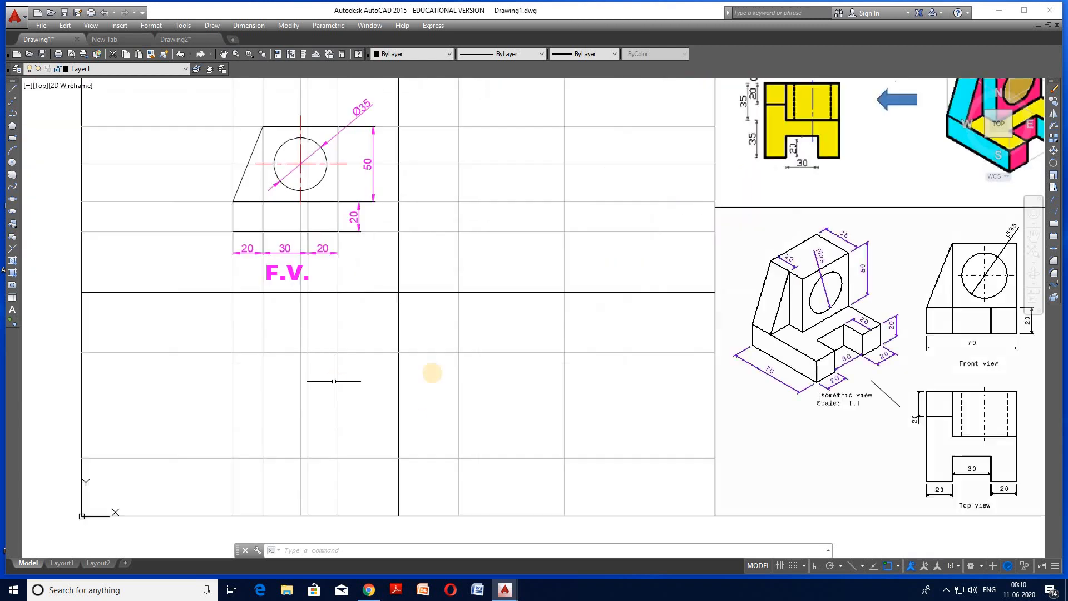
pyautogui.click(1052, 125)
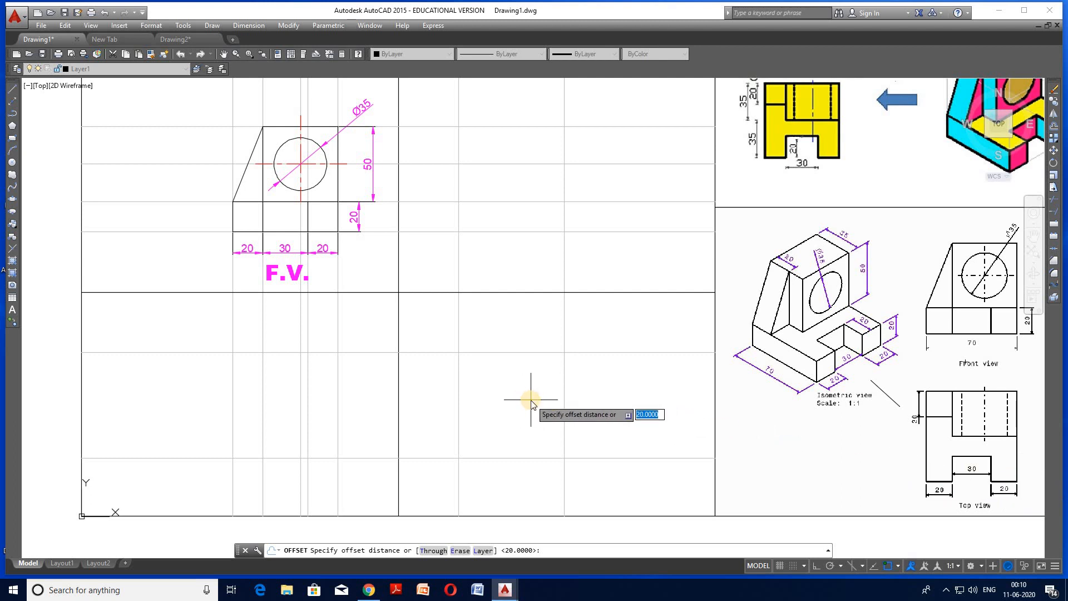
pyautogui.press('Return')
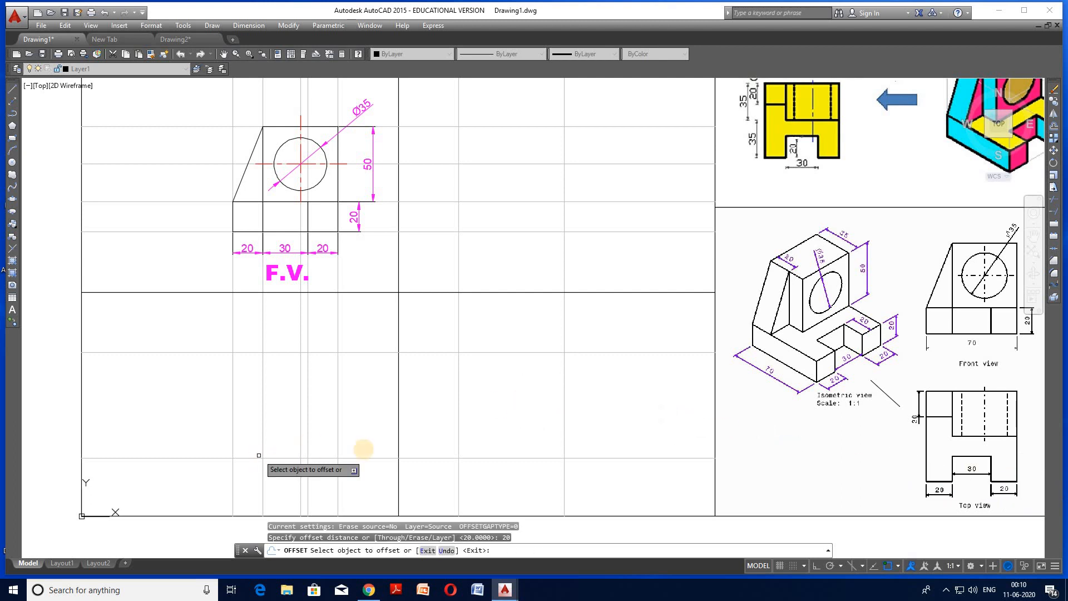
pyautogui.click(365, 458)
pyautogui.click(368, 426)
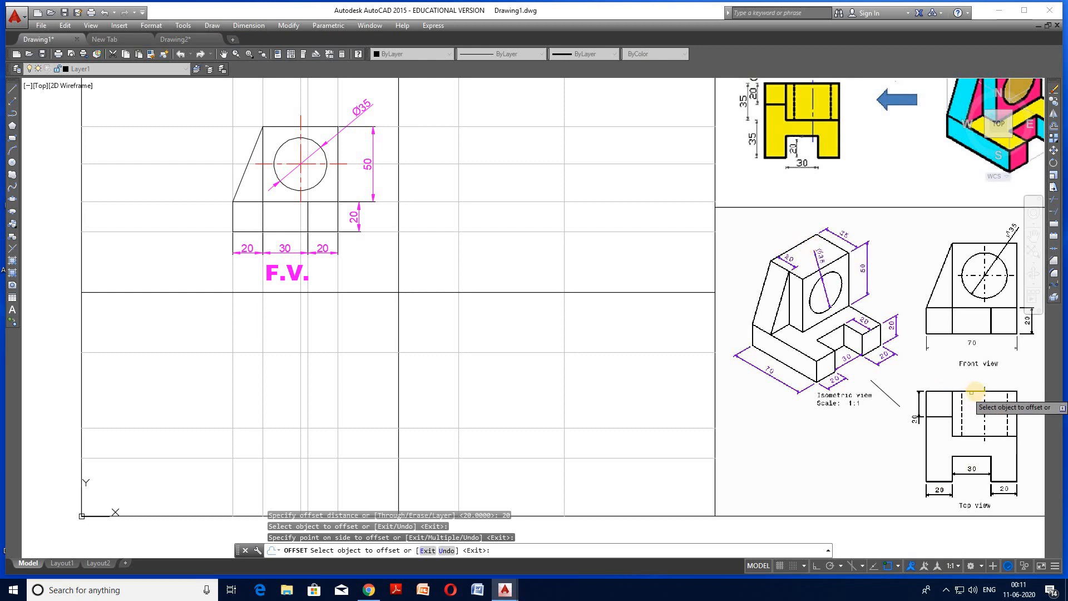
pyautogui.press('Return')
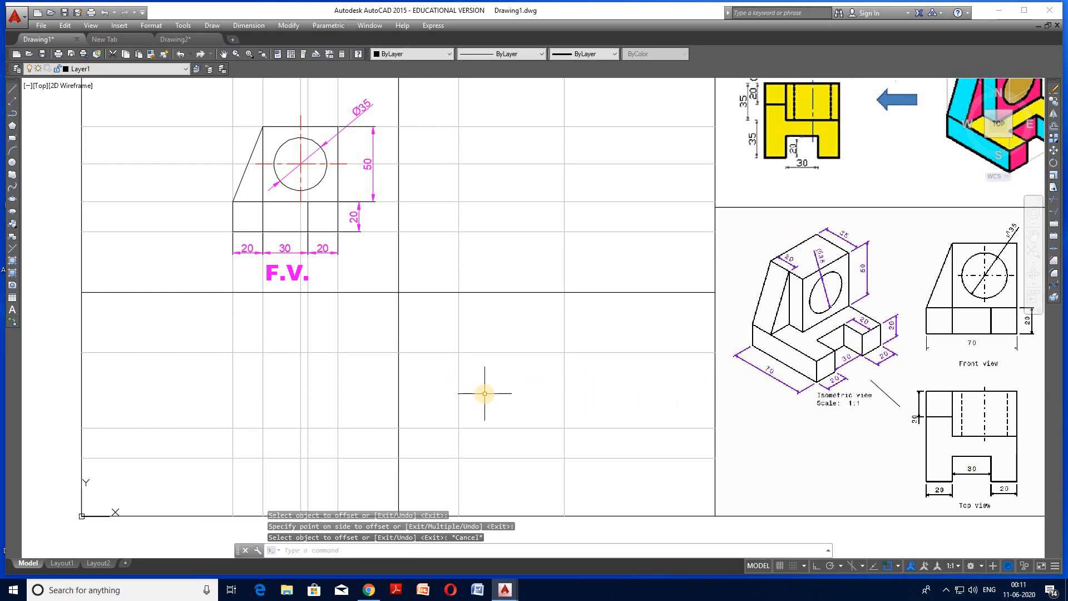
# - Offset the top view's uppermost horizontal guide 35 downward to mark the depth of the upper block
pyautogui.press('Return')
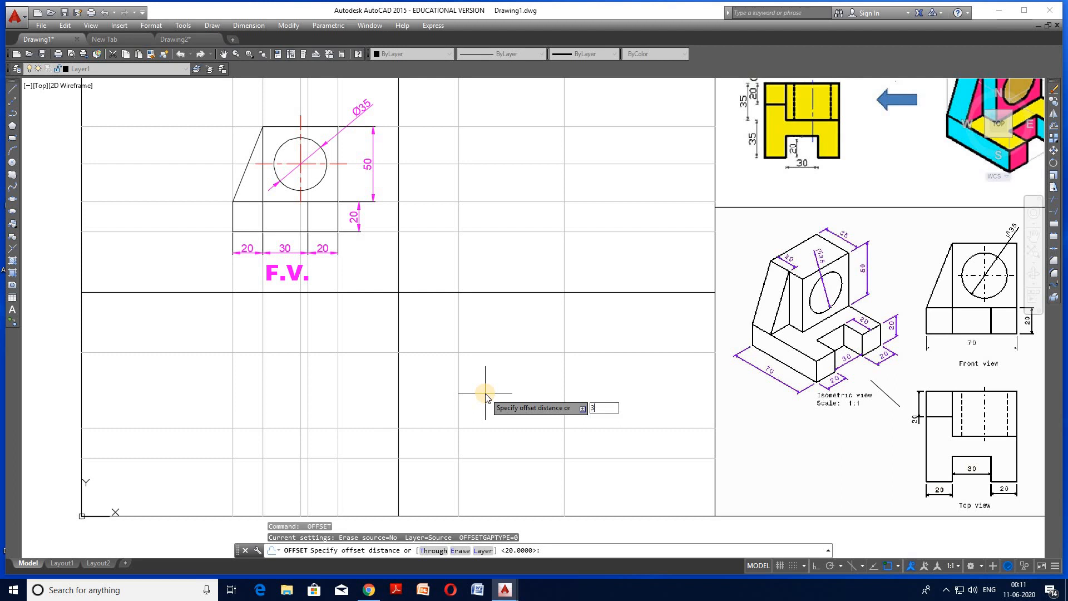
pyautogui.write('35')
pyautogui.press('Return')
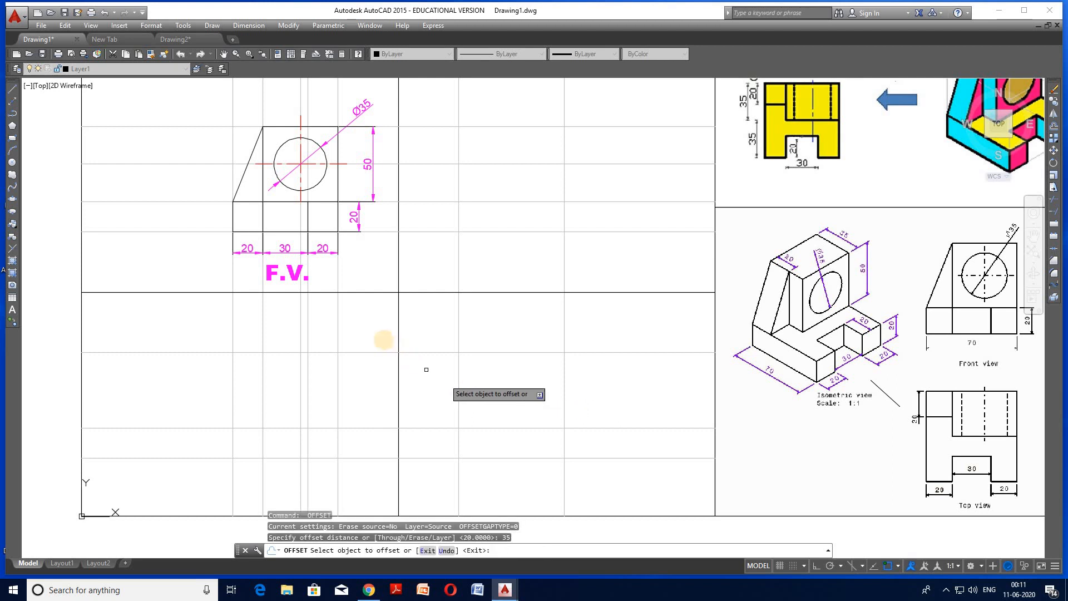
pyautogui.click(372, 353)
pyautogui.click(381, 403)
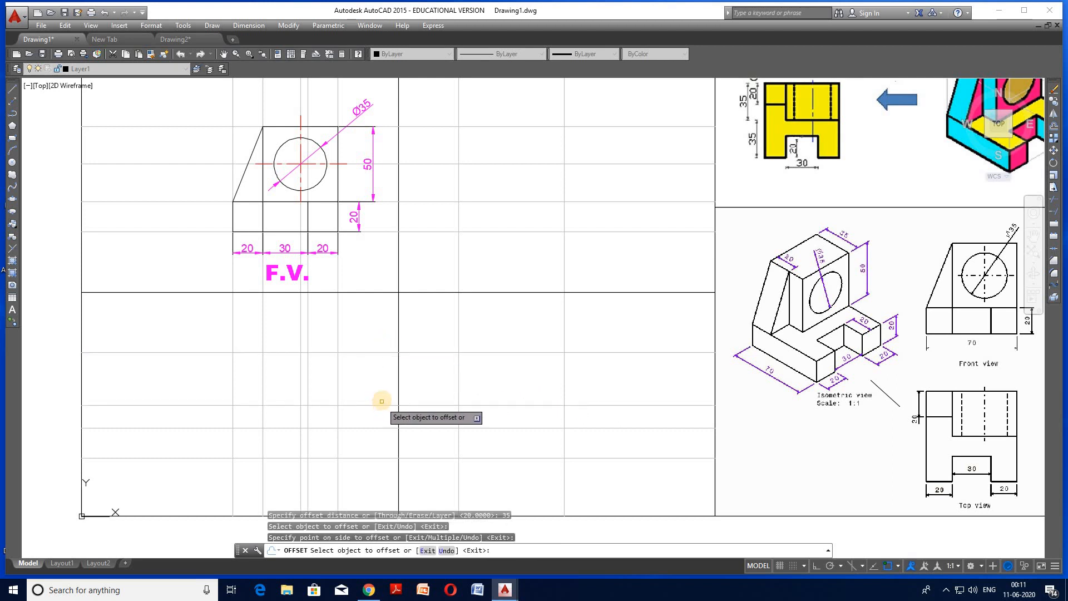
pyautogui.press('Escape')
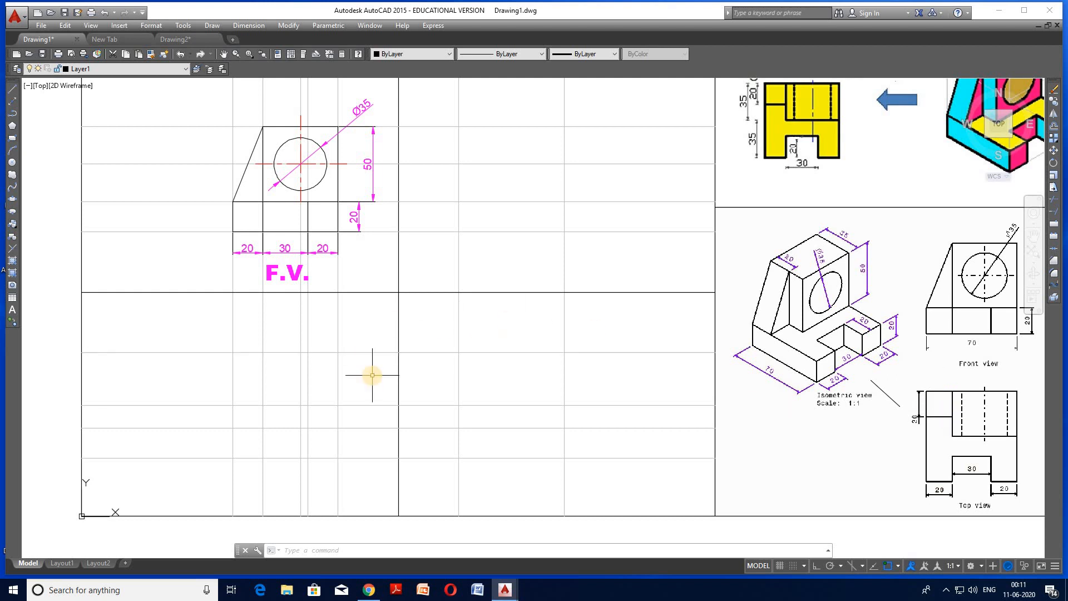
# - Offset the top view's uppermost horizontal guide 20 downward to mark the rib's thickness
pyautogui.write('o')
pyautogui.press('Return')
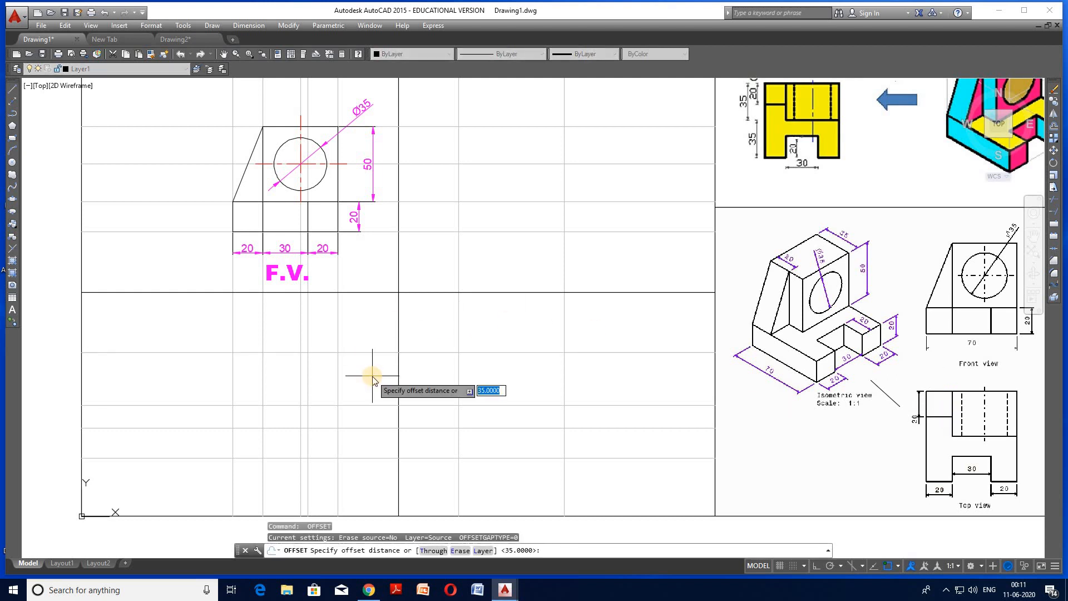
pyautogui.write('20')
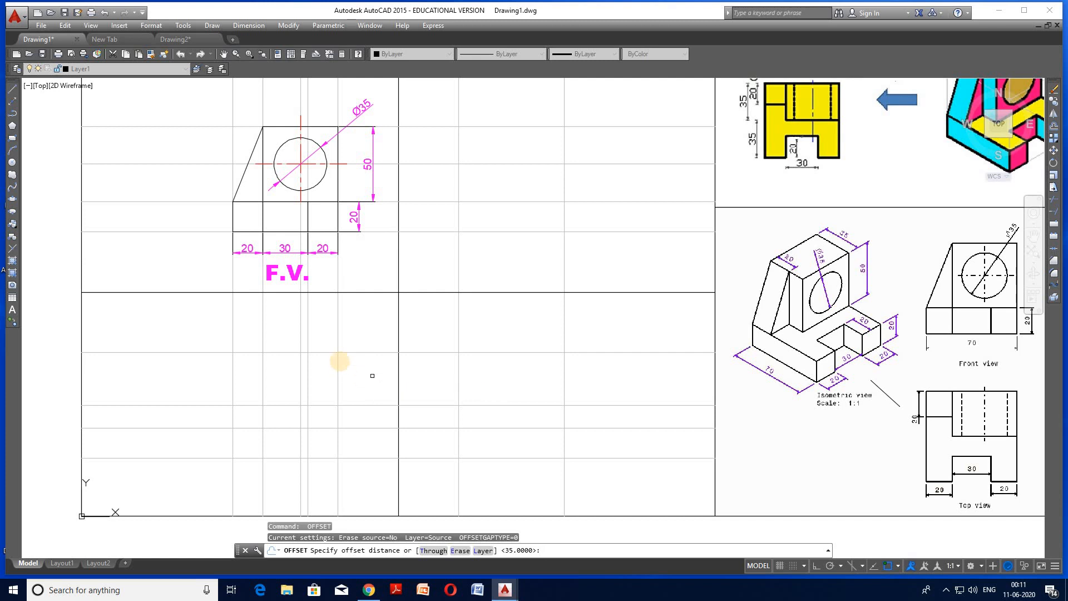
pyautogui.press('Return')
pyautogui.click(360, 353)
pyautogui.click(363, 385)
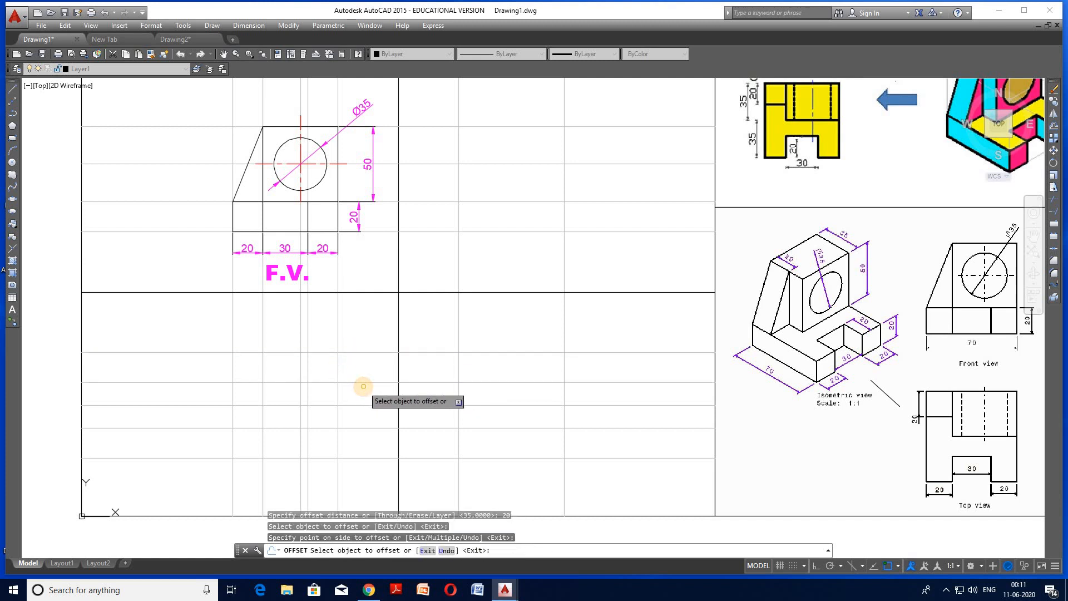
pyautogui.press('Escape')
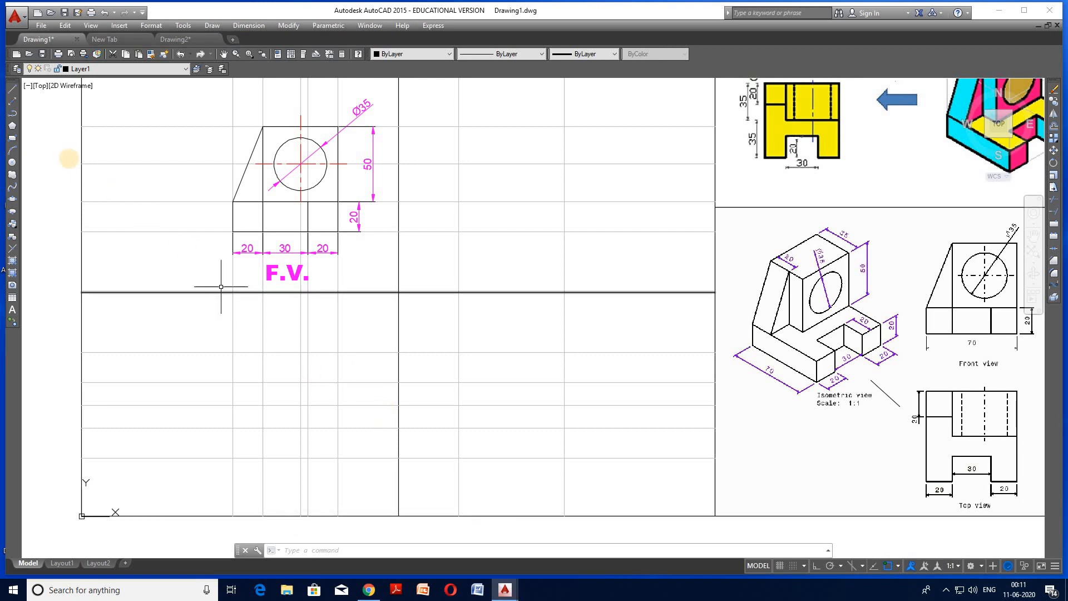
# - Draw the top view's right, rear and left outline edges as connected lines along the outer guide intersections beneath the front view
pyautogui.click(13, 90)
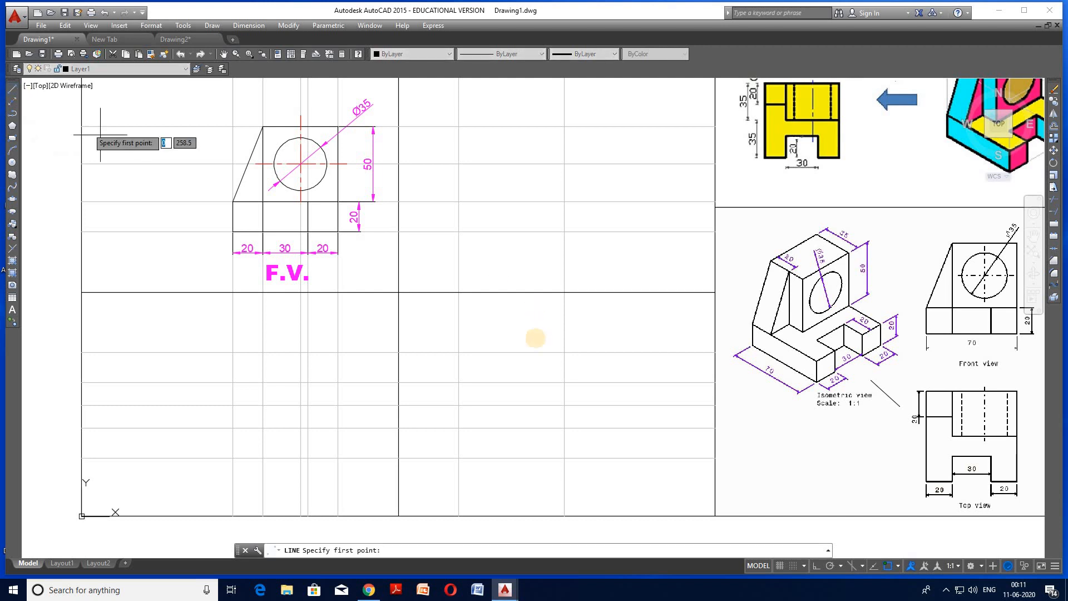
pyautogui.click(337, 458)
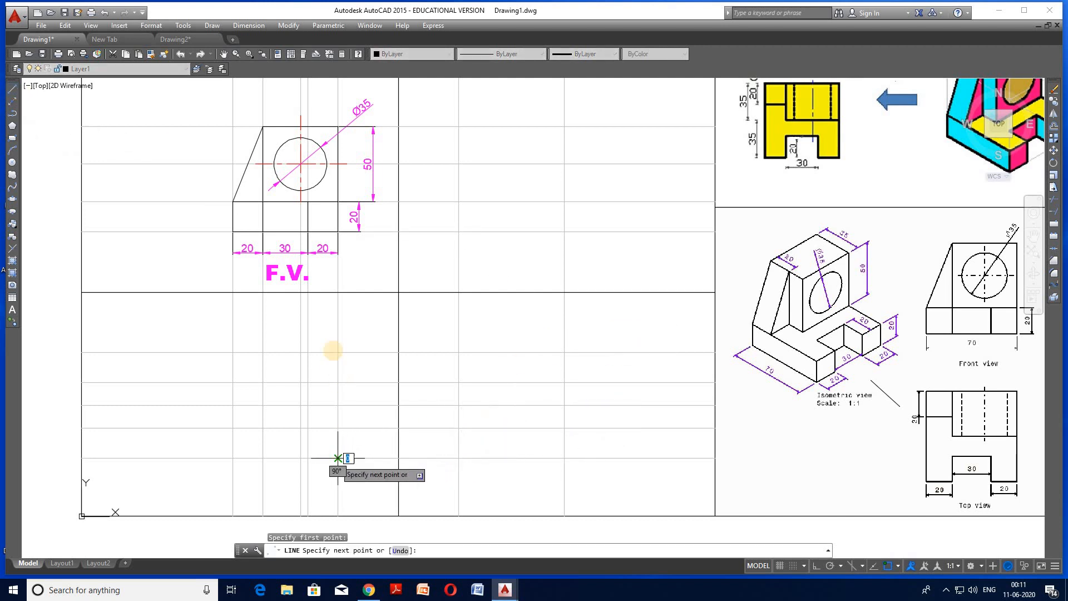
pyautogui.click(338, 352)
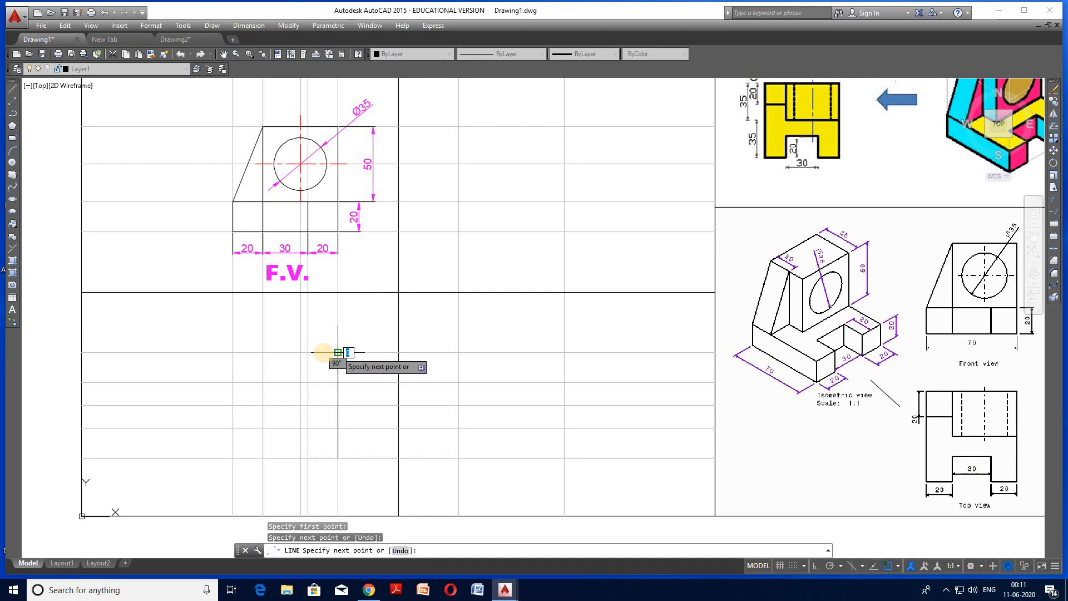
pyautogui.click(263, 352)
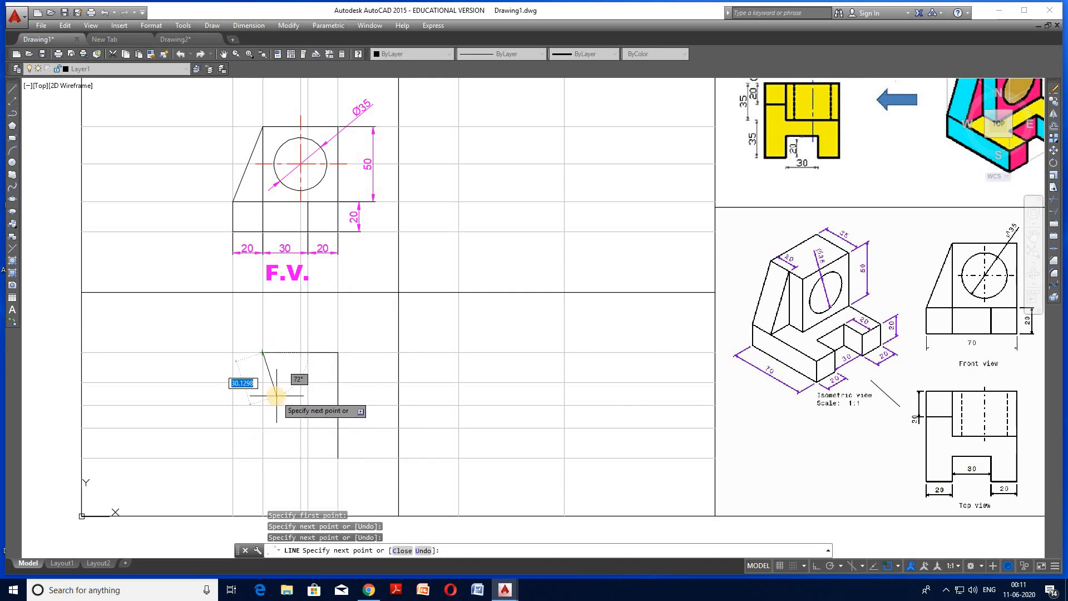
pyautogui.write('u')
pyautogui.press('Return')
pyautogui.click(233, 352)
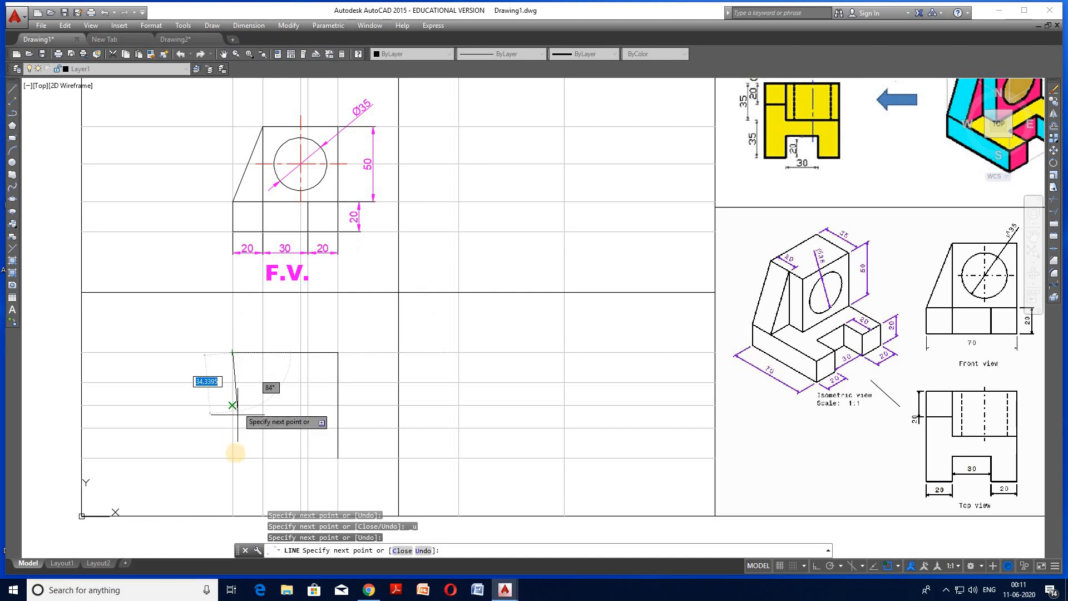
pyautogui.click(233, 457)
# - Complete the top view's front edge with a 30 wide, 20 deep rectangular notch, closing at the right corner
pyautogui.click(262, 458)
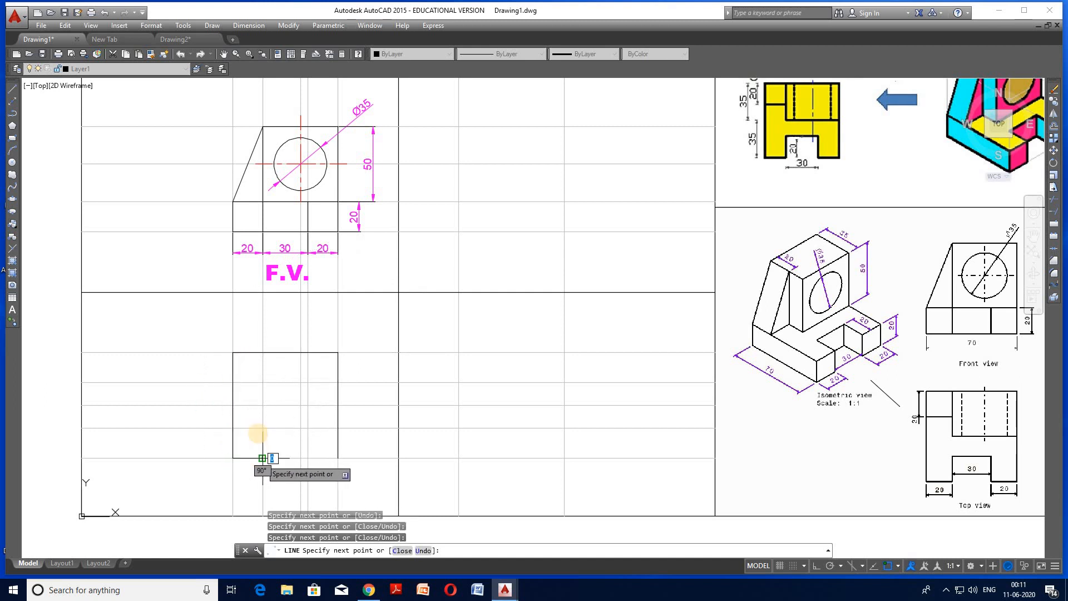
pyautogui.click(262, 428)
pyautogui.click(308, 427)
pyautogui.click(308, 457)
pyautogui.click(338, 457)
pyautogui.press('Return')
# - Draw the upper block's left and front edges in the top view, 20 from the left side and 35 from the rear
pyautogui.press('Return')
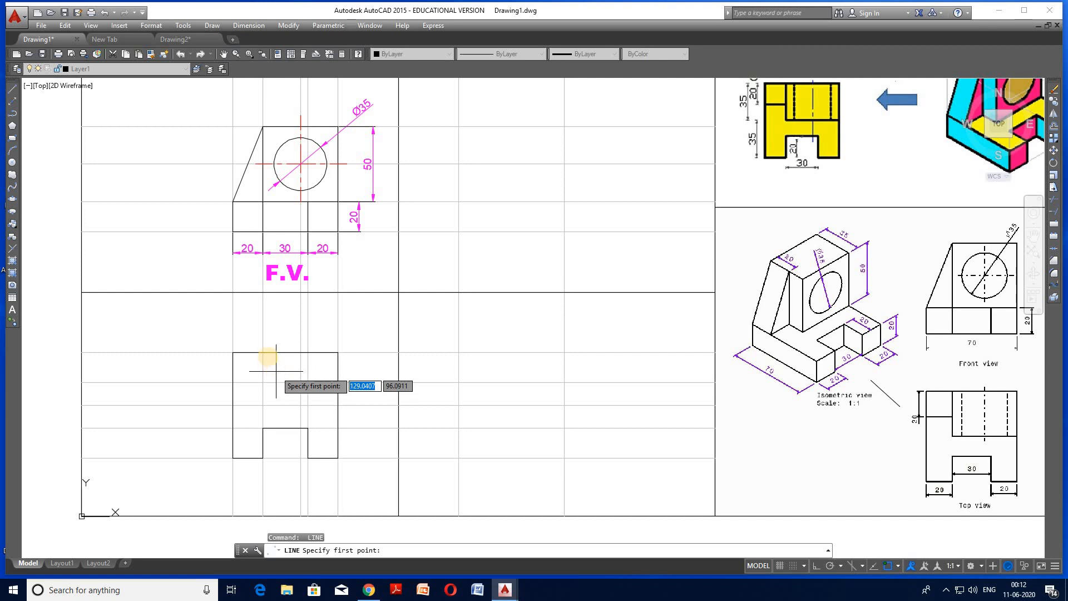
pyautogui.click(263, 352)
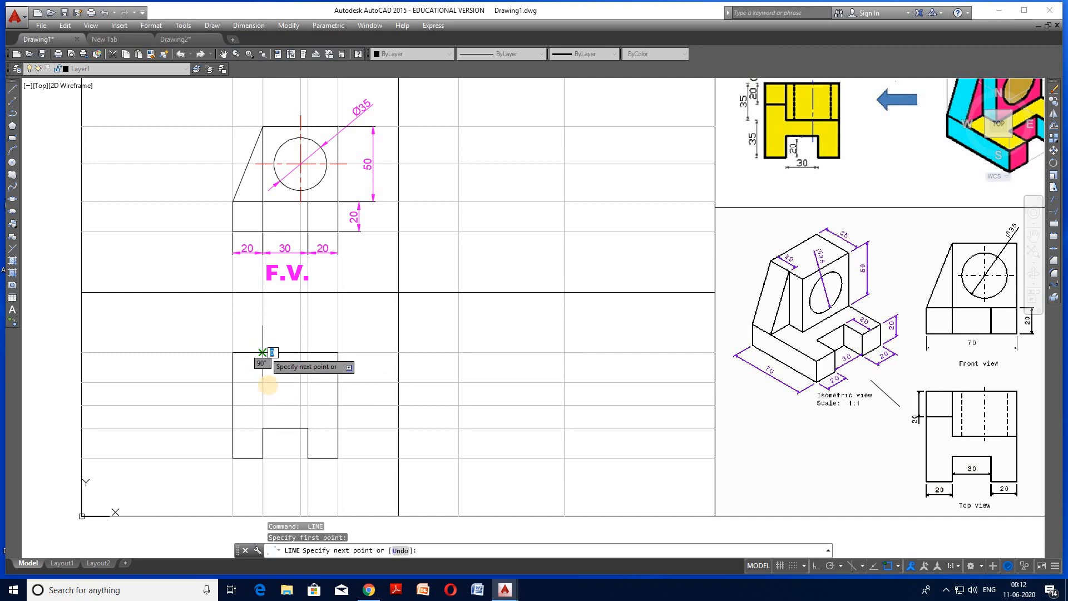
pyautogui.click(263, 405)
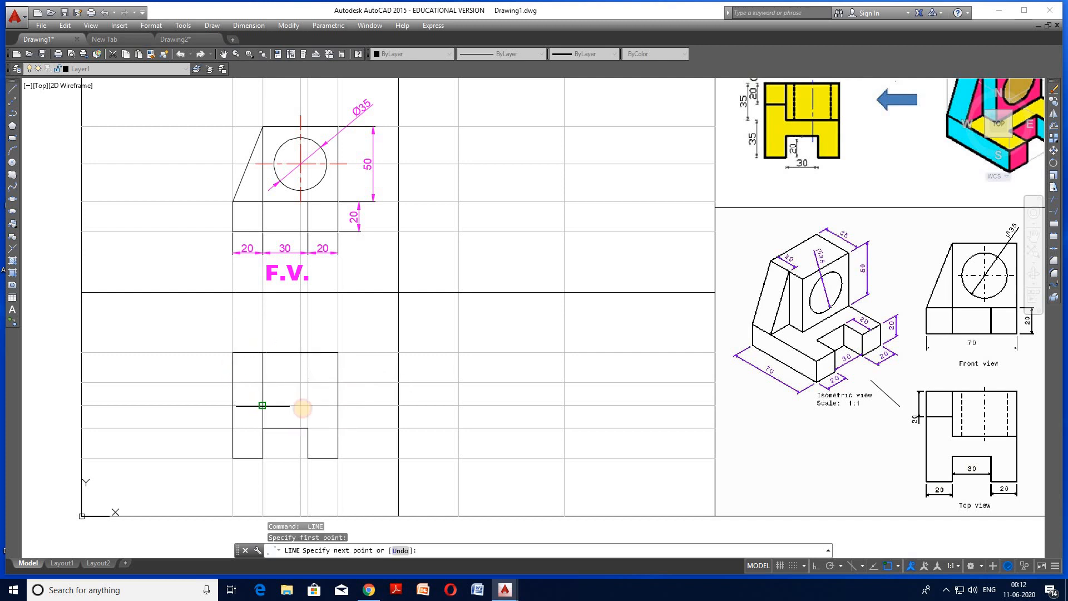
pyautogui.click(338, 405)
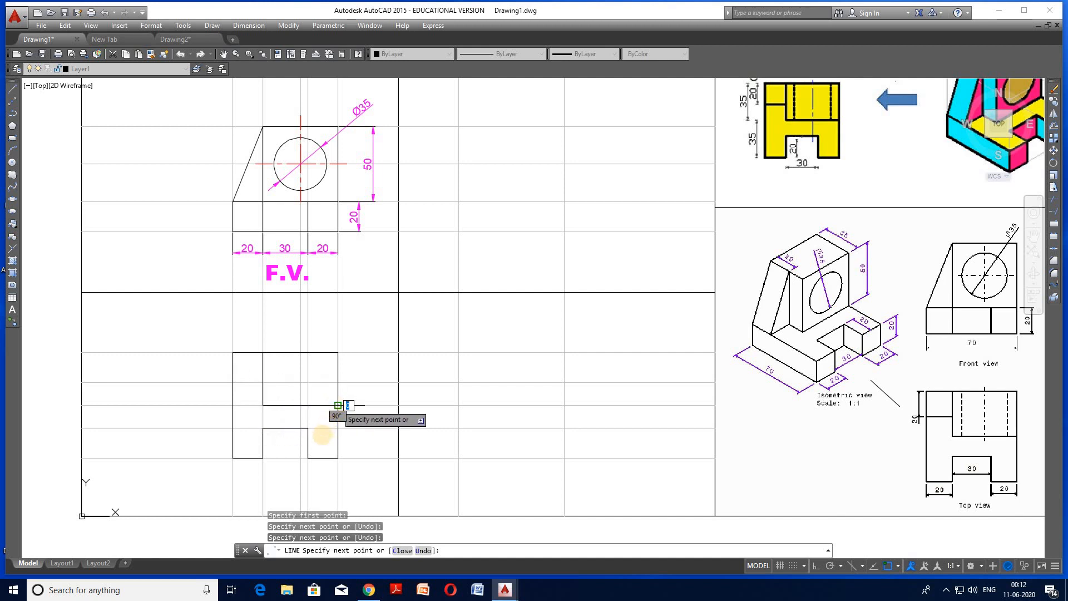
pyautogui.press('Return')
# - Draw the rib's horizontal edge in the top view from the left outline to the upper block, along the 20 guide
pyautogui.press('Return')
pyautogui.click(233, 382)
pyautogui.click(262, 382)
pyautogui.press('Return')
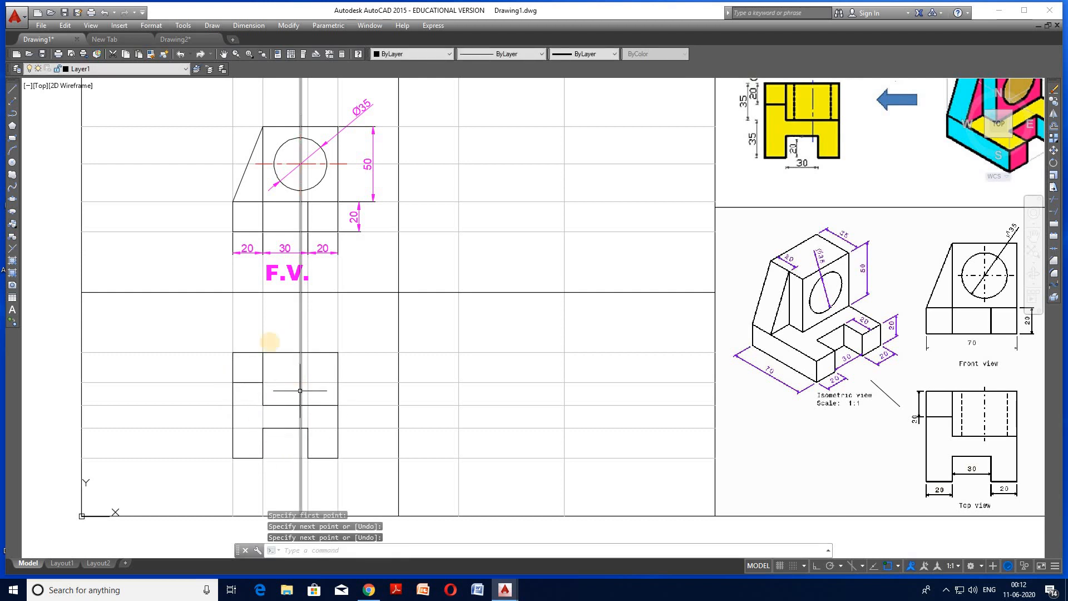
# - Make Layer3 current and draw the hole's vertical centre line through the top view's upper block, extending slightly past both edges
pyautogui.click(139, 68)
pyautogui.click(89, 115)
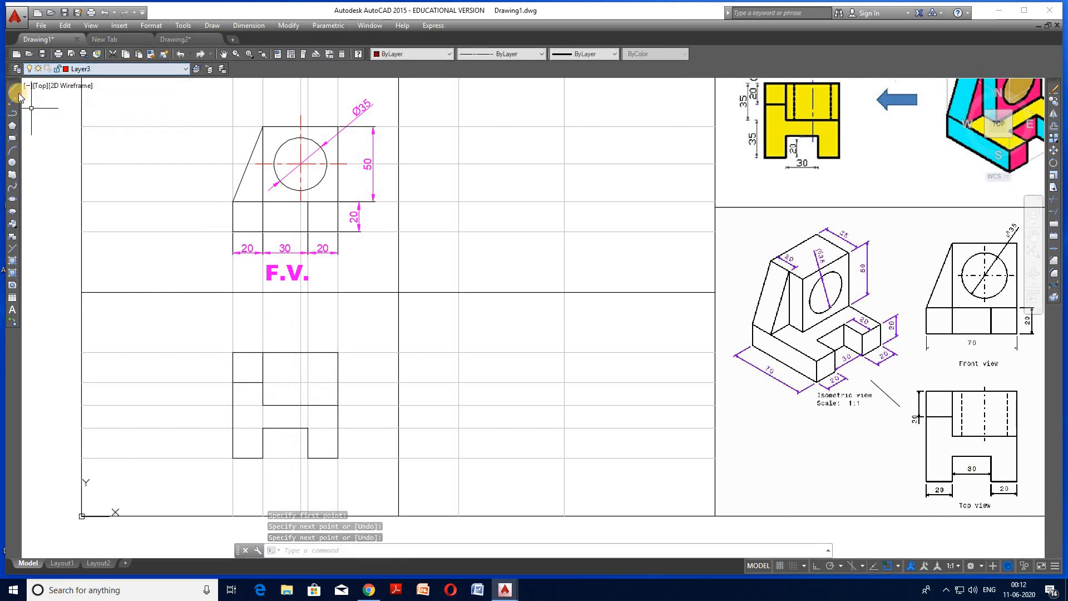
pyautogui.press('Return')
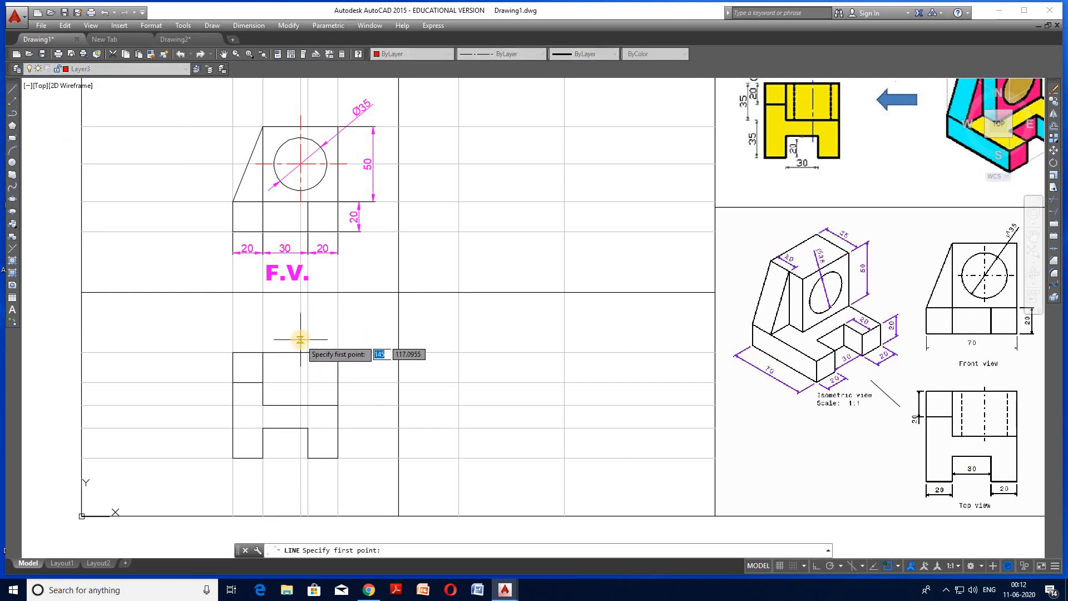
pyautogui.click(300, 339)
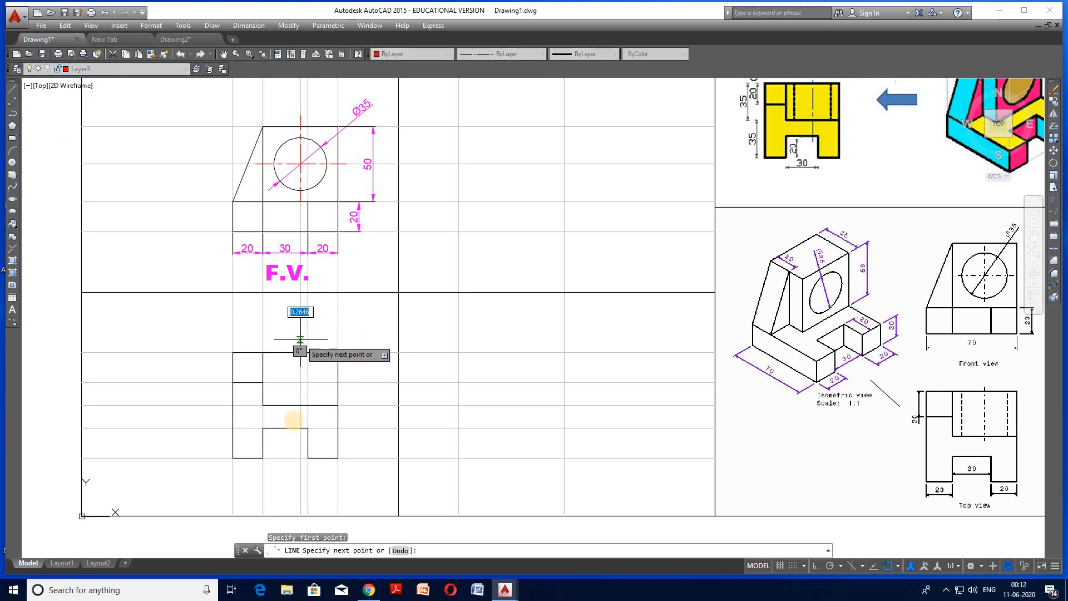
pyautogui.click(300, 421)
pyautogui.press('Return')
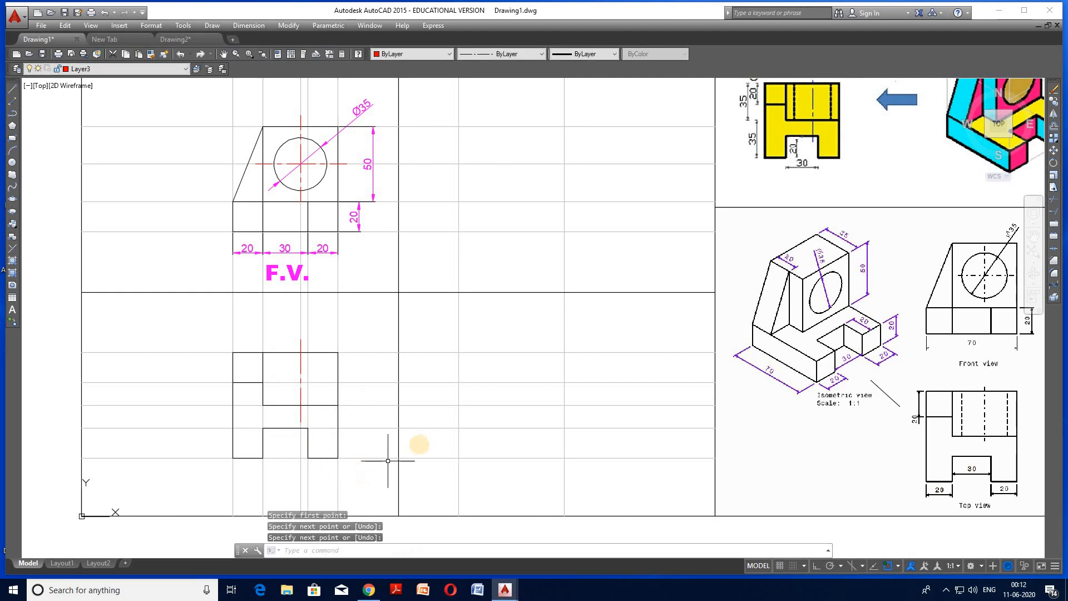
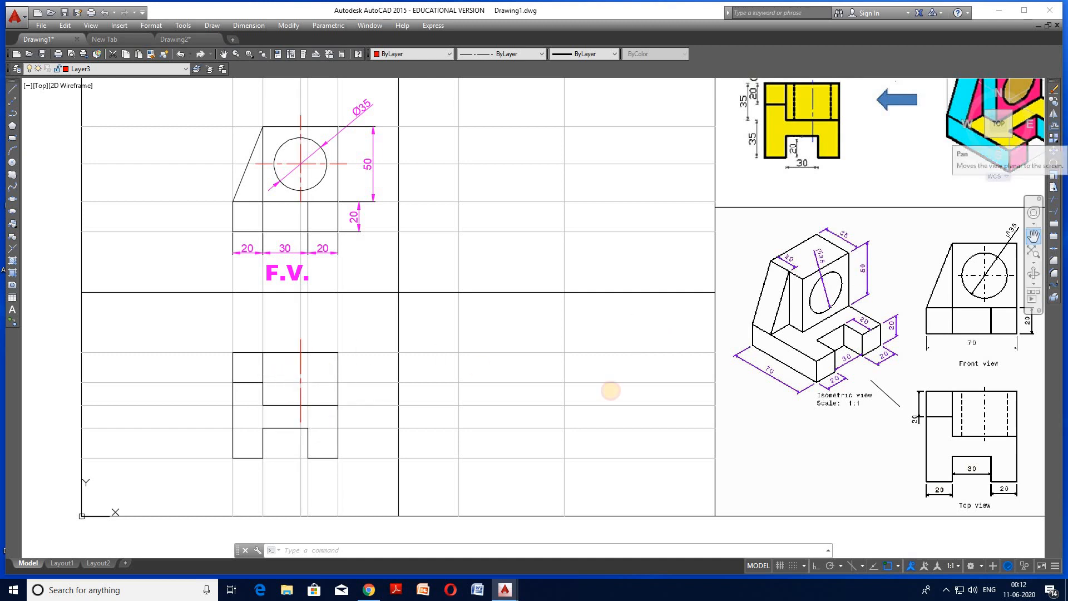
# - Offset the vertical guide through the hole's centre by 17.5 to both sides to mark the hole's width
pyautogui.write('o')
pyautogui.press('Return')
pyautogui.write('1')
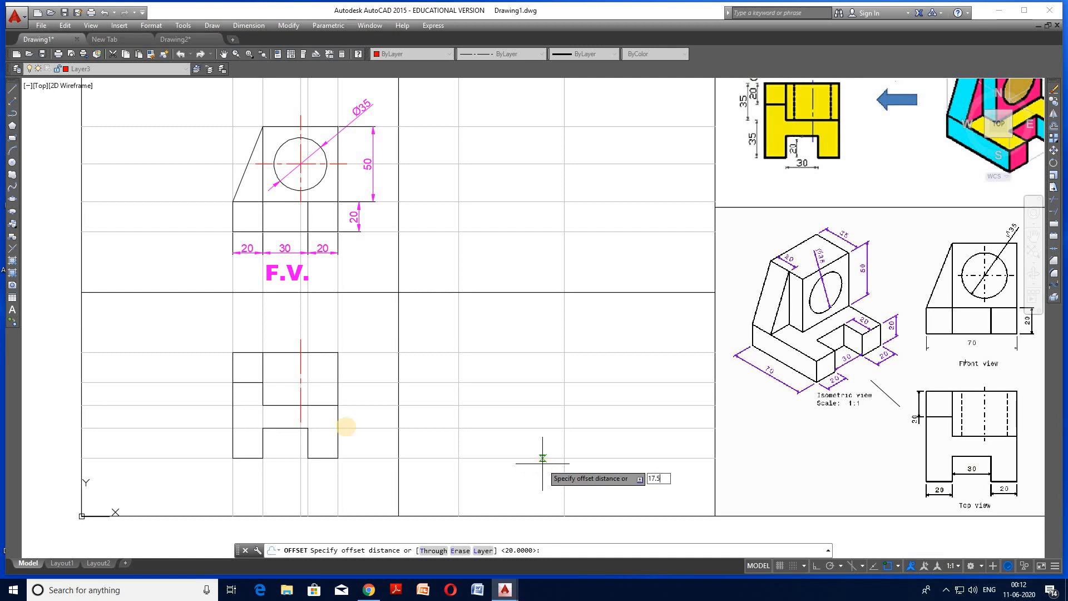
pyautogui.write('7.5')
pyautogui.press('Return')
pyautogui.click(300, 334)
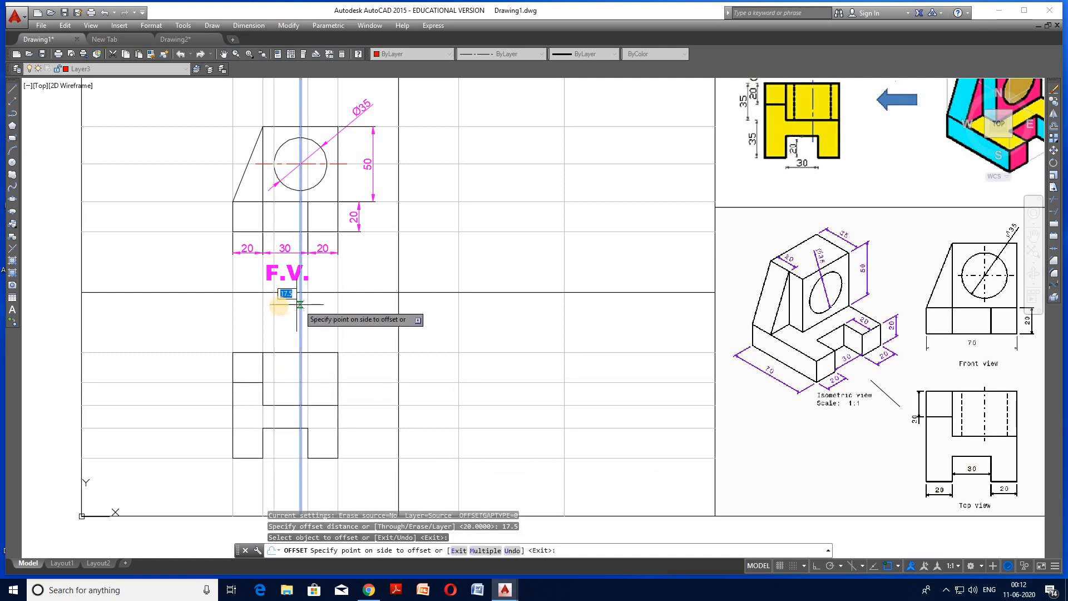
pyautogui.click(281, 305)
pyautogui.click(300, 313)
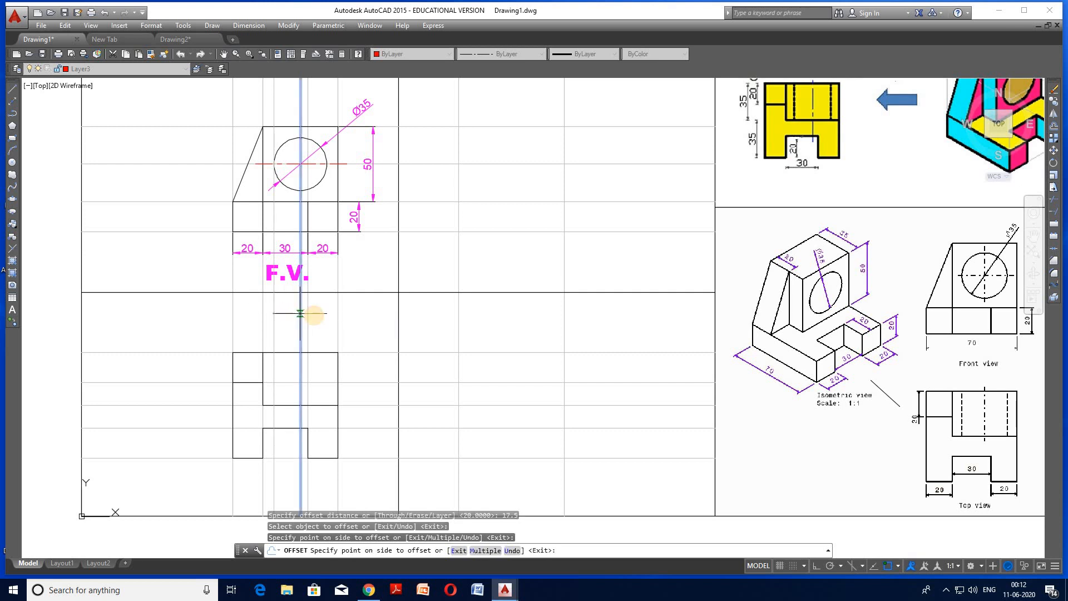
pyautogui.click(328, 321)
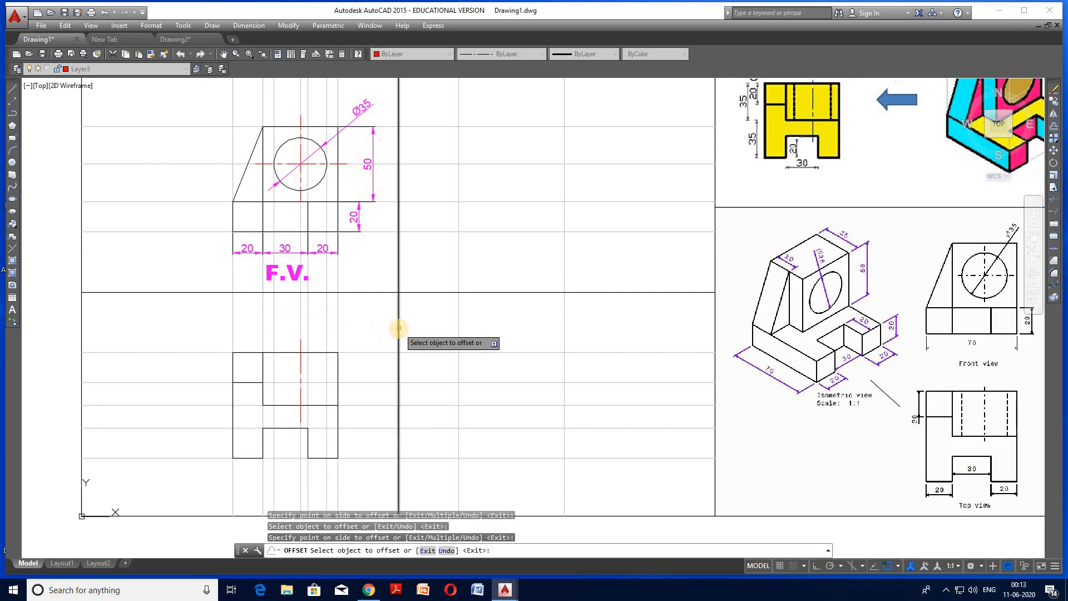
# - Make Layer4 current and draw the hole's two hidden edges in the top view, from the rear edge to the upper block's front edge
pyautogui.press('Escape')
pyautogui.click(128, 70)
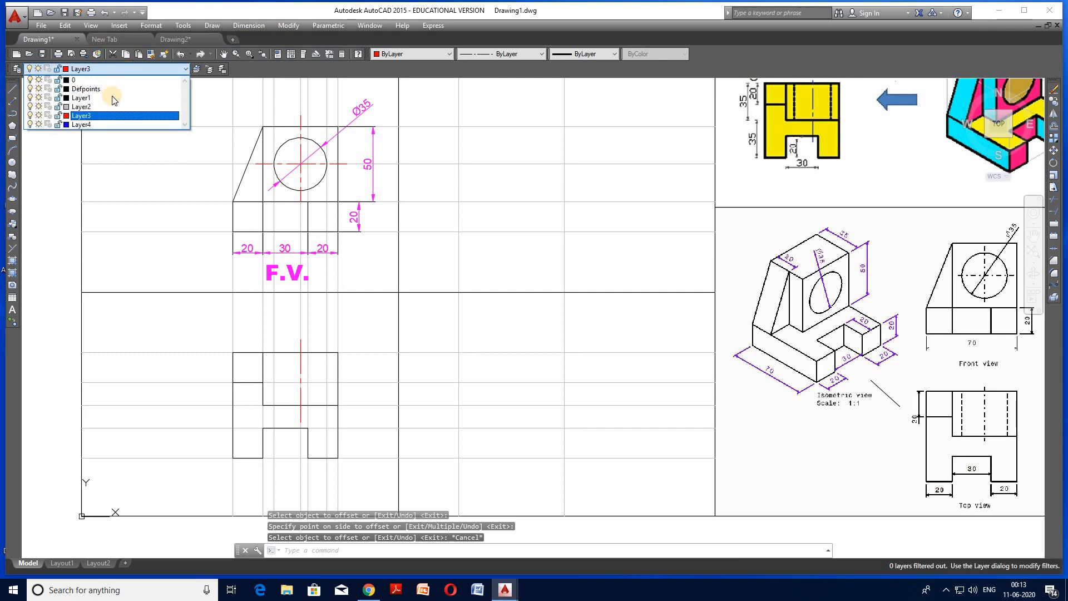
pyautogui.click(81, 124)
pyautogui.click(12, 88)
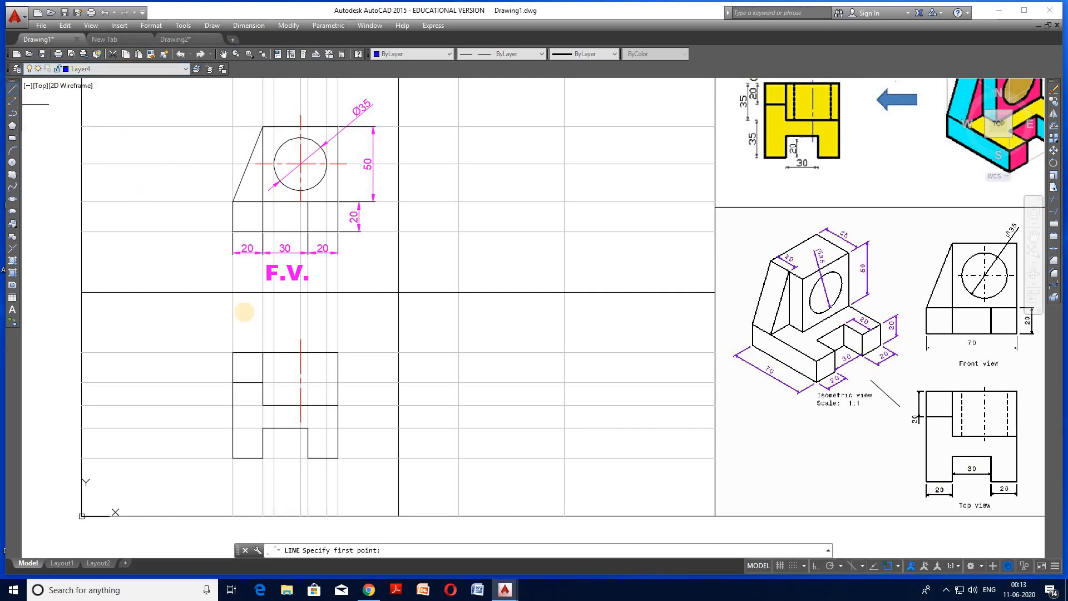
pyautogui.click(274, 352)
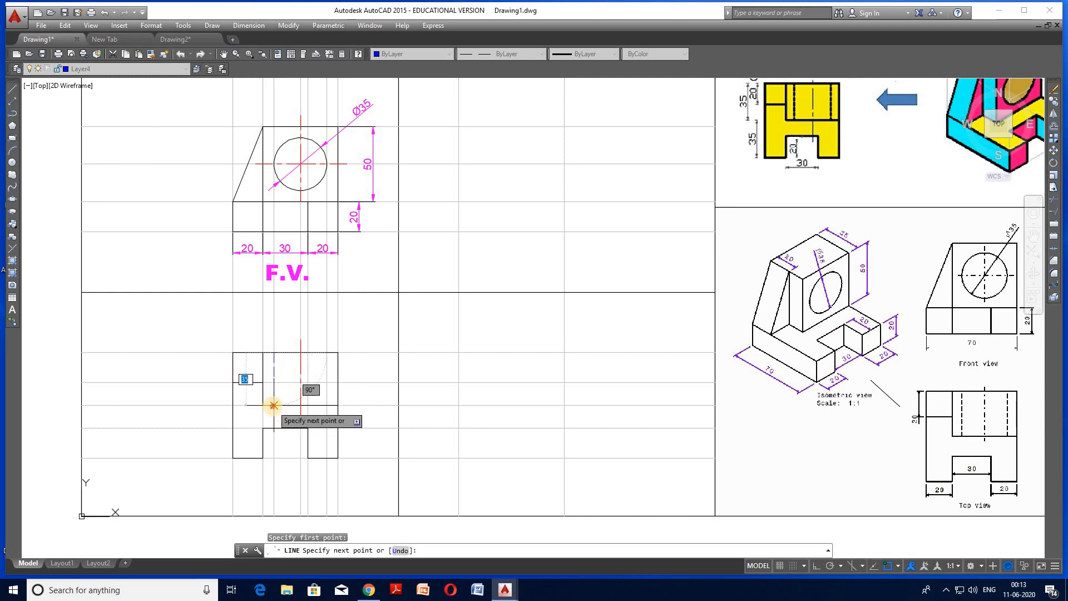
pyautogui.click(274, 405)
pyautogui.press('Return')
pyautogui.press('Return')
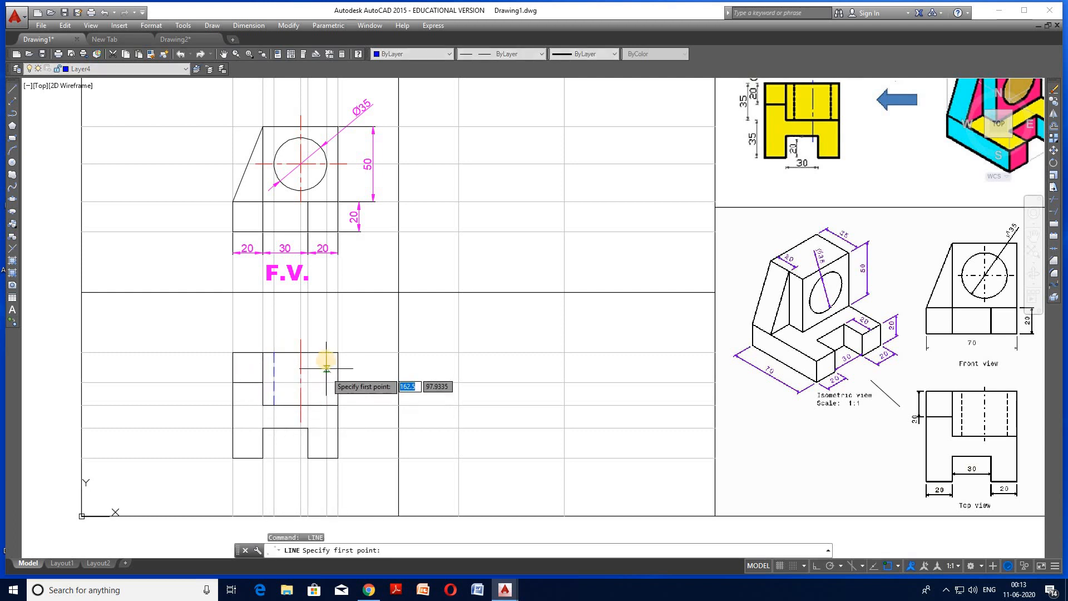
pyautogui.click(326, 359)
pyautogui.click(326, 405)
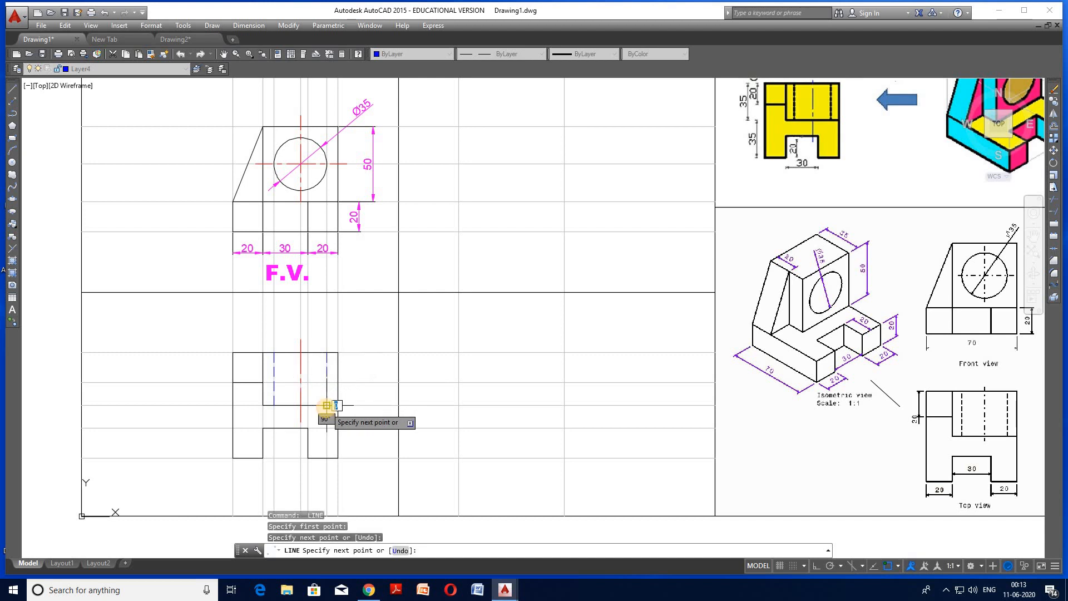
pyautogui.press('Return')
pyautogui.click(390, 334)
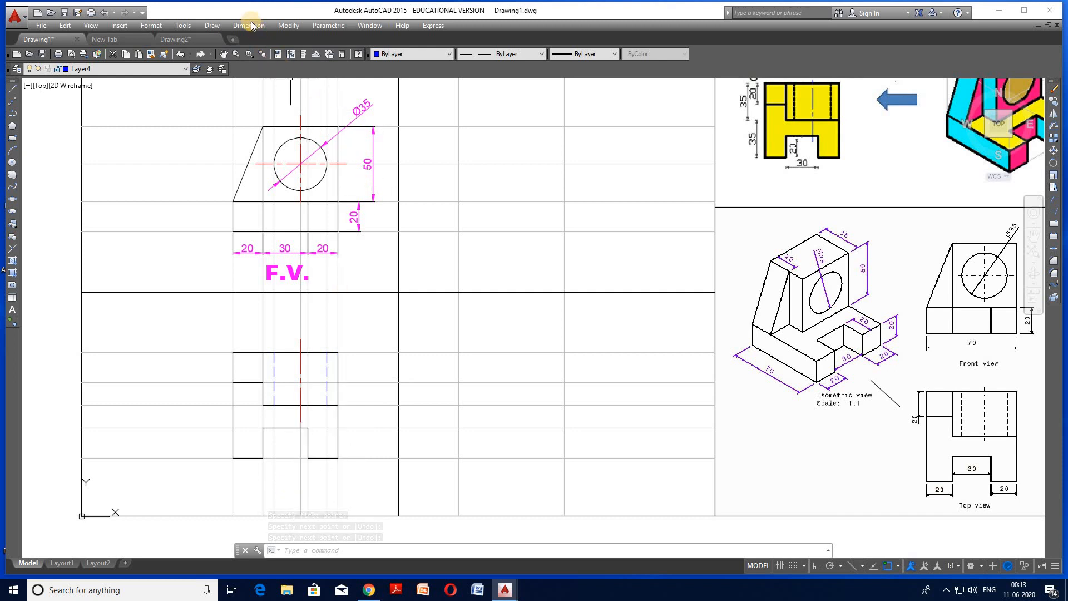
# - Make Layer1 current and add a vertical linear dimension for the top view's overall depth, placed outside the right edge
pyautogui.click(155, 68)
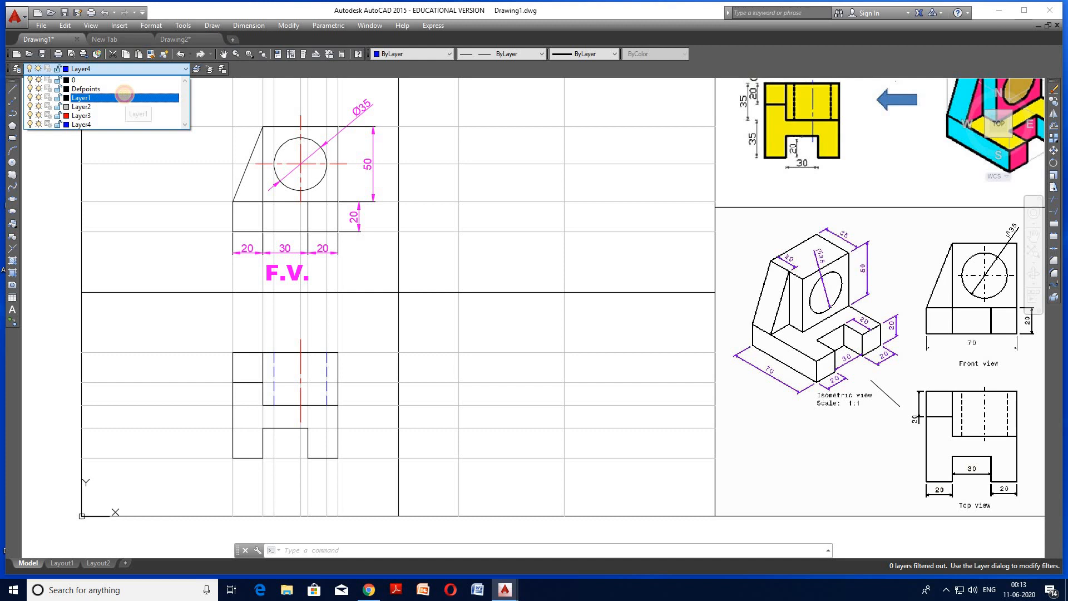
pyautogui.click(133, 98)
pyautogui.click(256, 27)
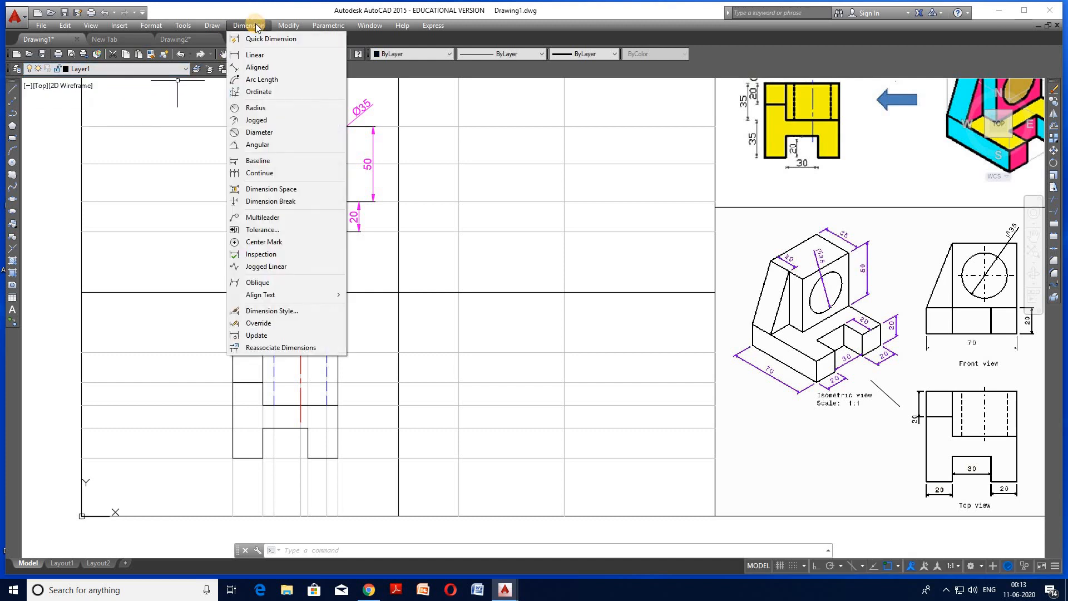
pyautogui.click(254, 54)
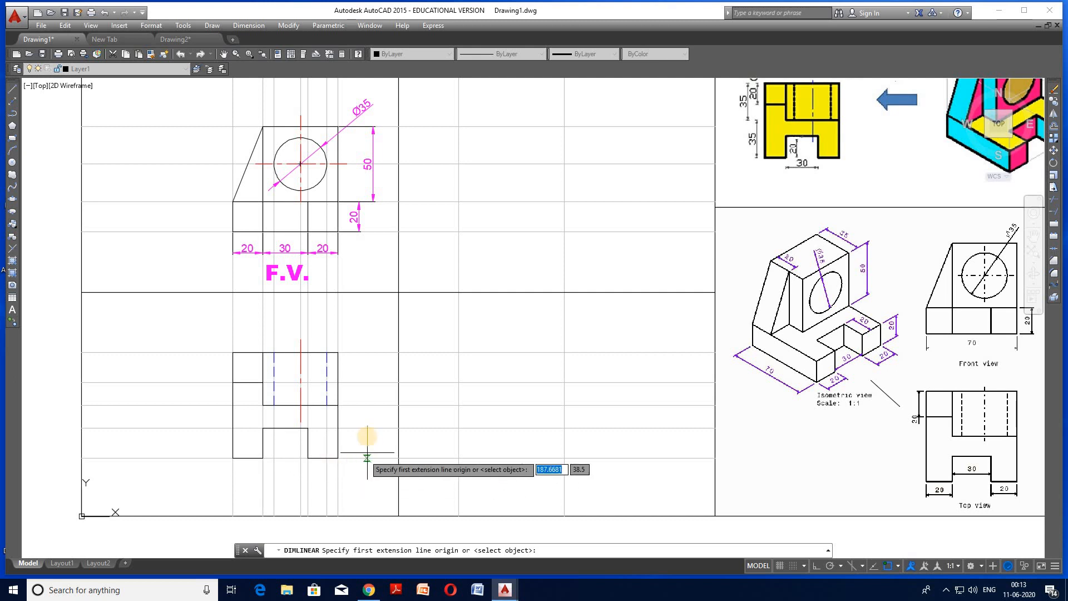
pyautogui.click(338, 352)
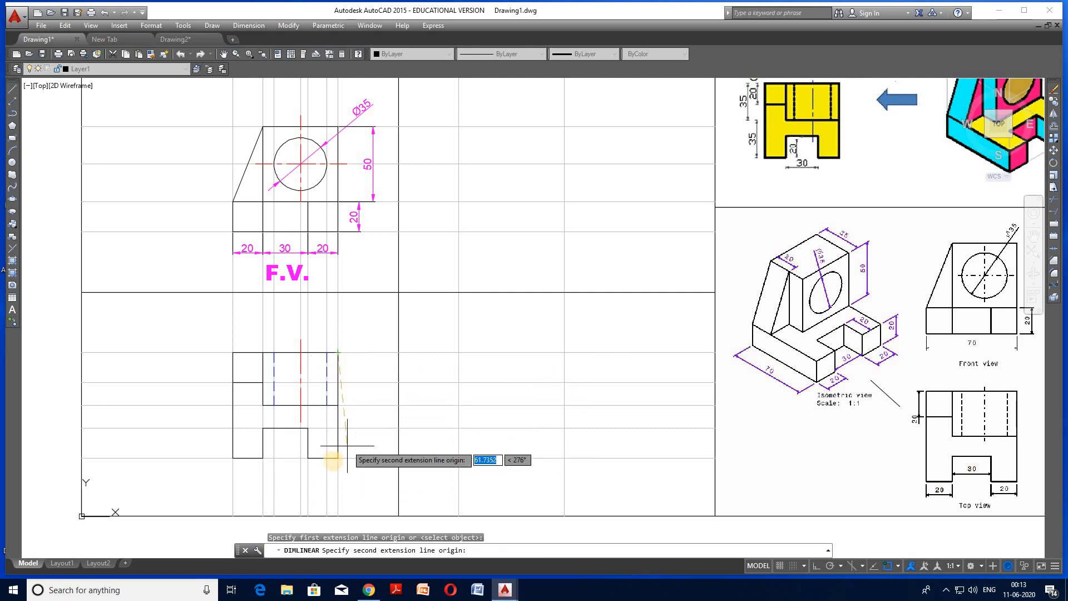
pyautogui.click(337, 458)
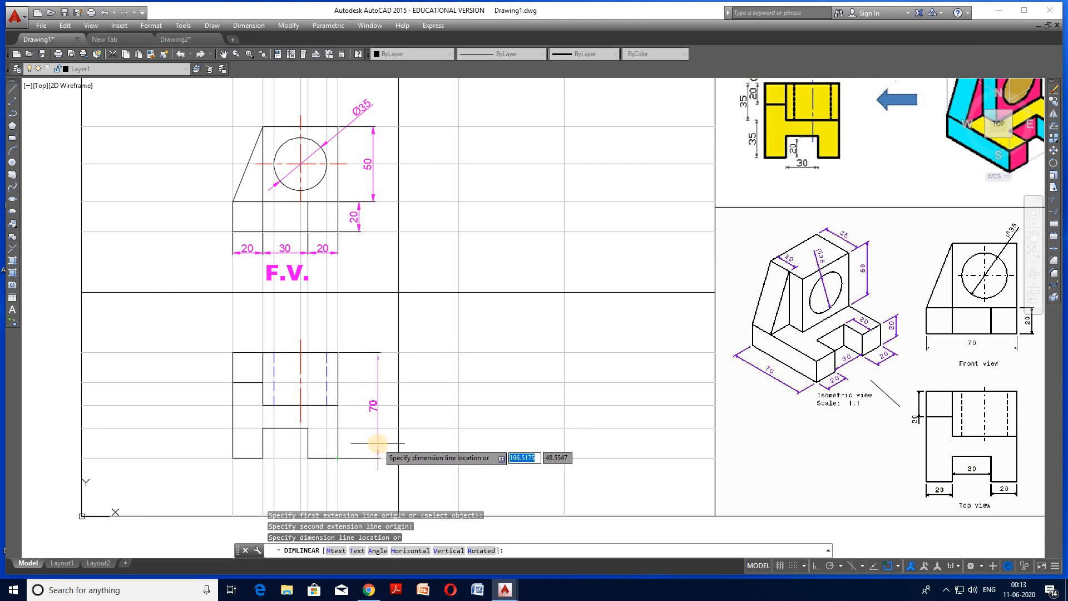
pyautogui.click(371, 443)
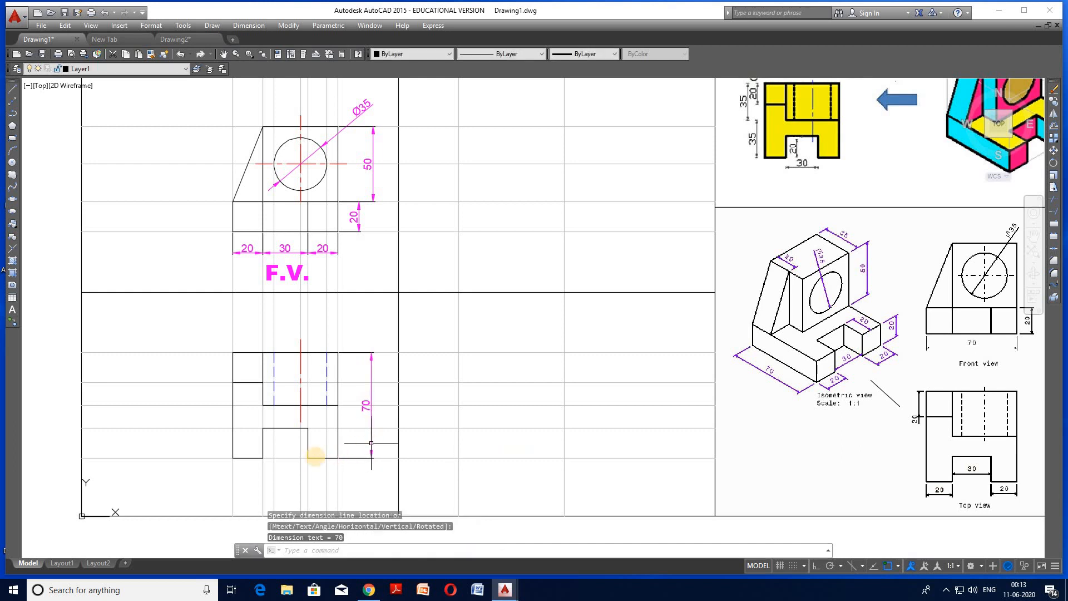
# - Add a vertical linear dimension for the notch's depth in the top view, placed inside the notch
pyautogui.press('Return')
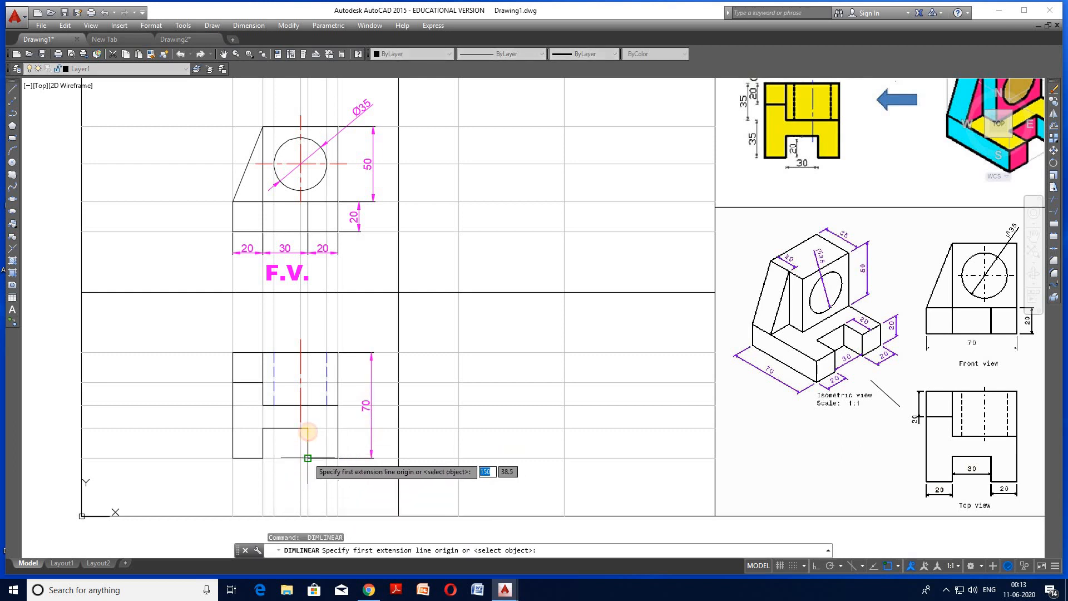
pyautogui.click(307, 458)
pyautogui.click(308, 428)
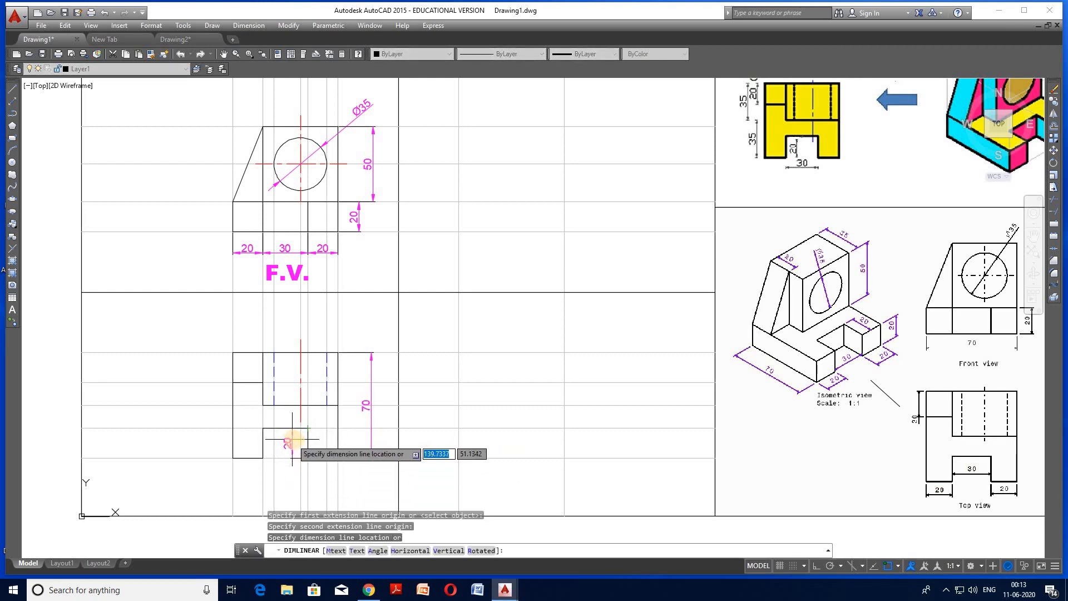
pyautogui.click(291, 439)
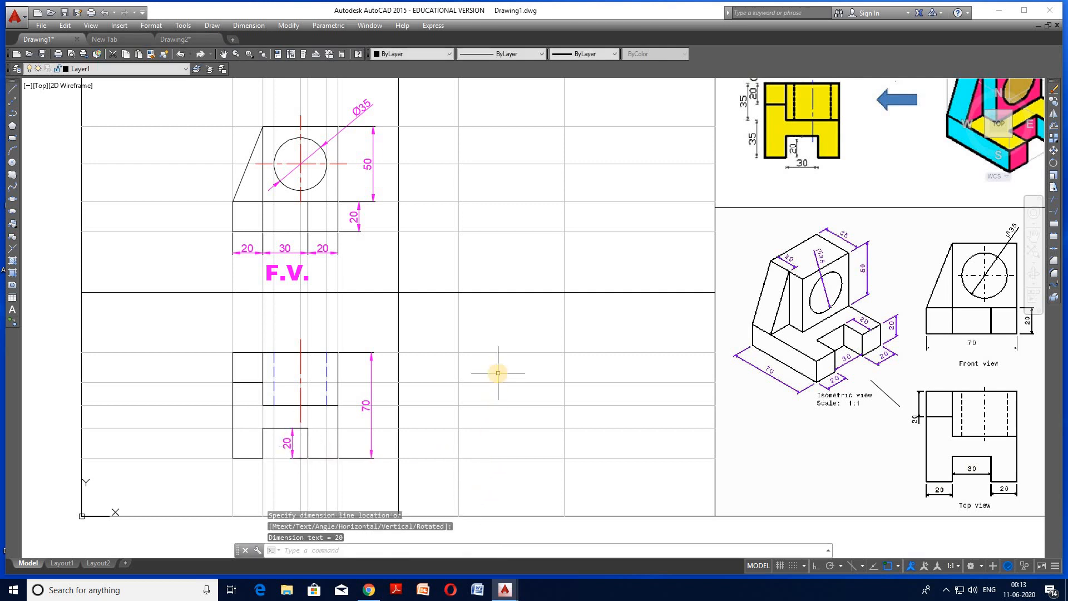
# - Dimension the upper block's depth in the top view, placing it between the outline and the overall depth dimension
pyautogui.press('Return')
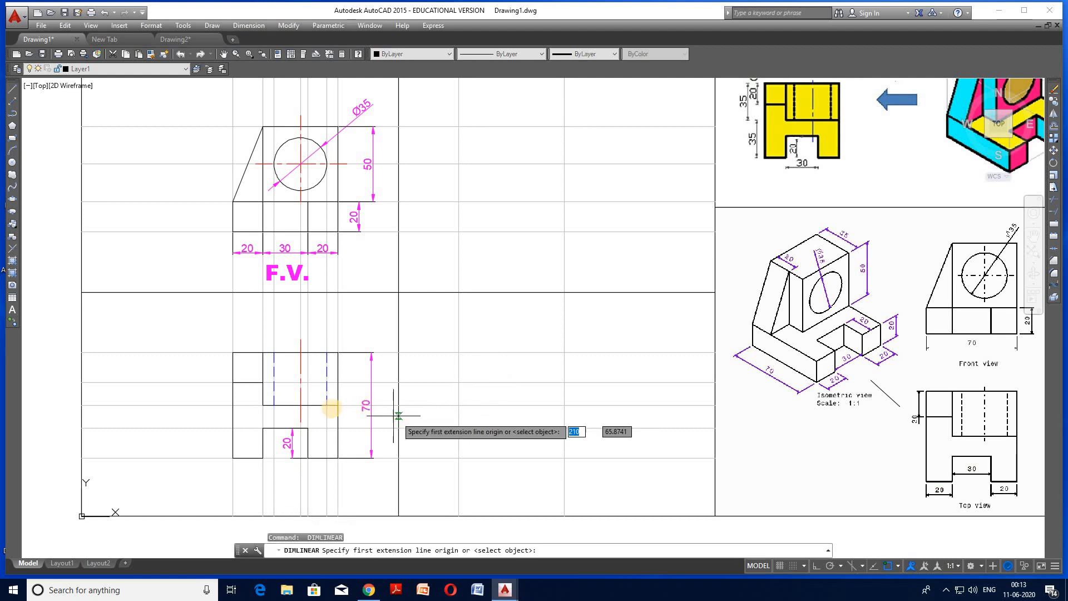
pyautogui.click(328, 405)
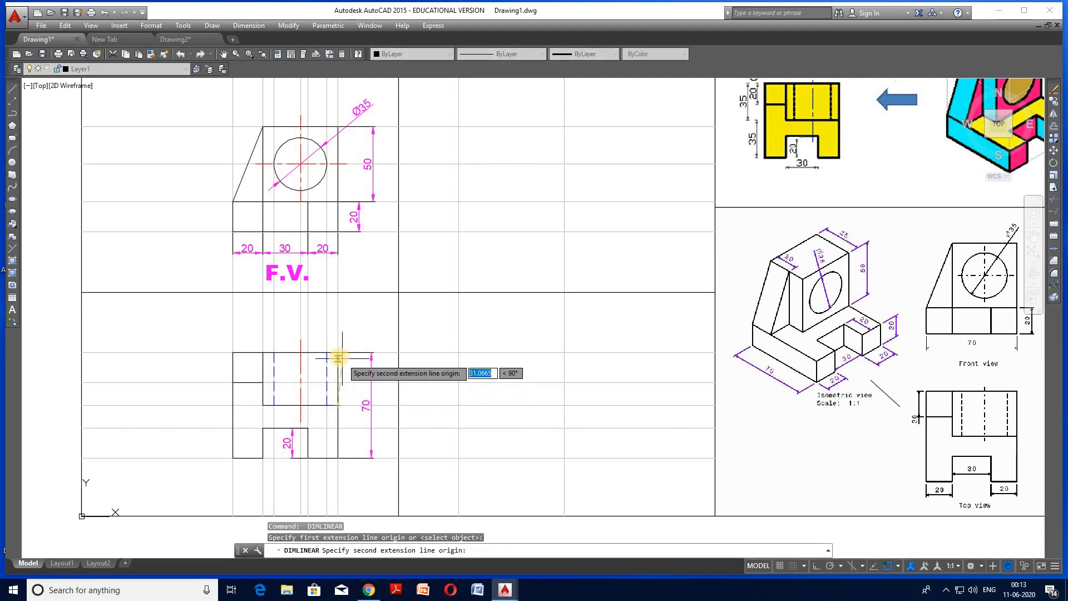
pyautogui.click(337, 352)
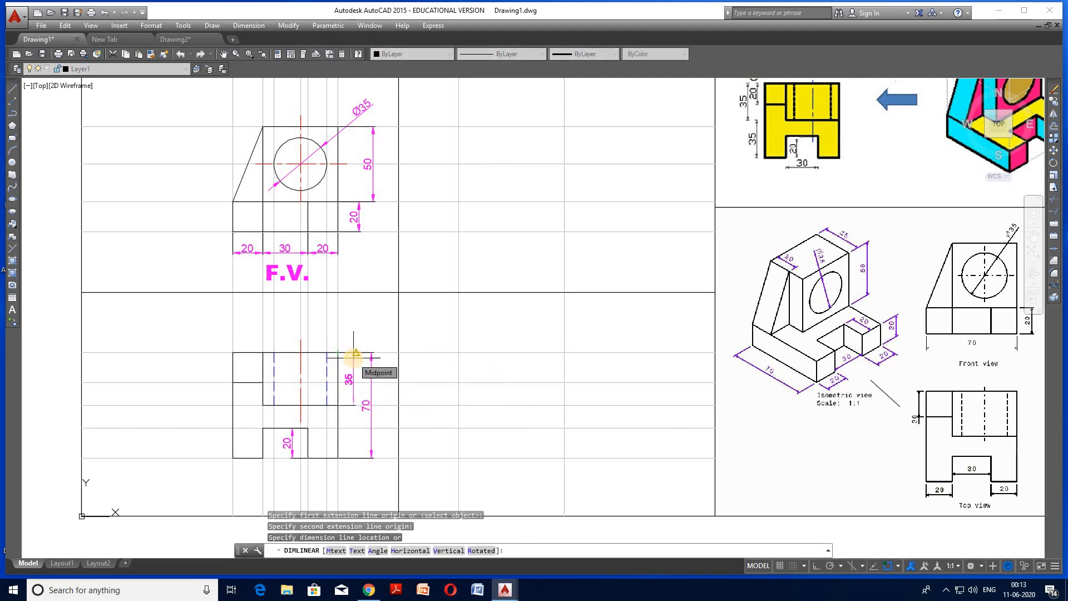
pyautogui.click(355, 356)
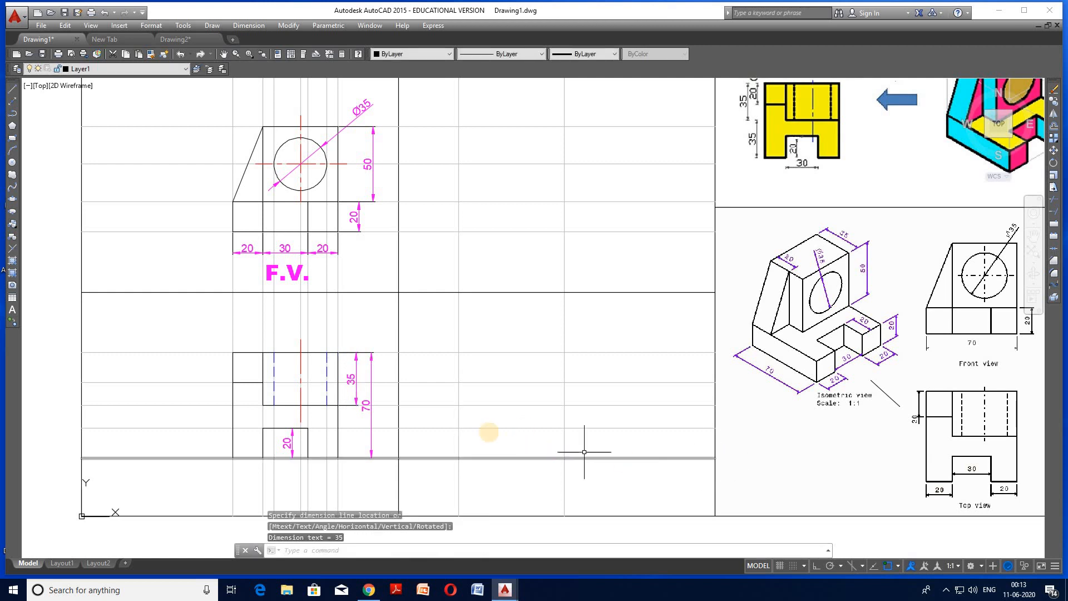
# - Add the multiline text label "T.V." below the top view in magenta Arial Black with a text height of 10
pyautogui.moveTo(491, 388)
pyautogui.mouseDown(button='middle')
pyautogui.moveTo(492, 324)
pyautogui.moveTo(505, 358)
pyautogui.mouseUp(button='middle')
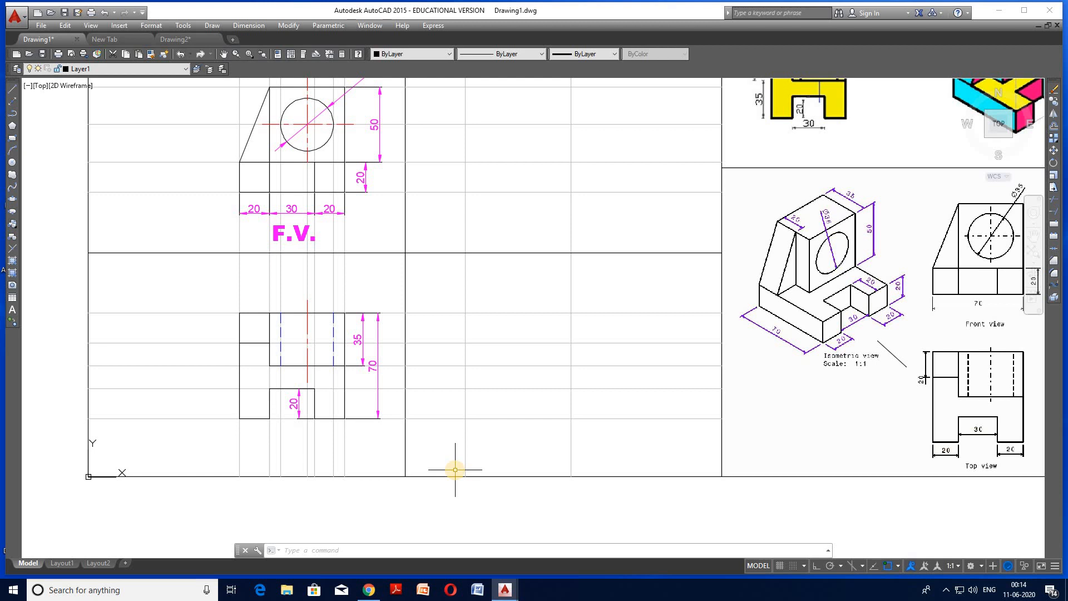
pyautogui.click(13, 311)
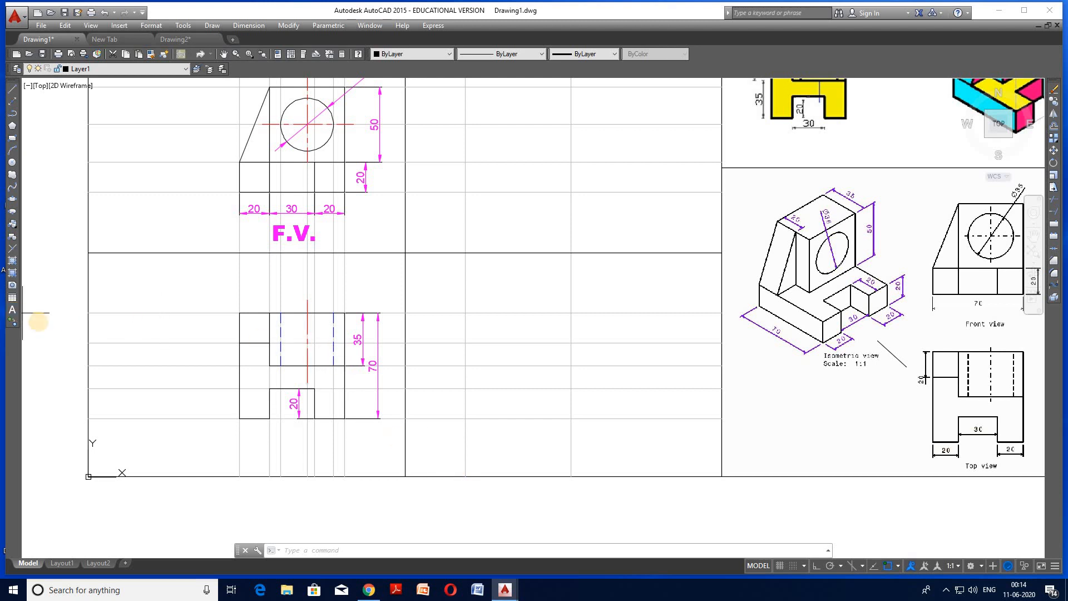
pyautogui.click(269, 435)
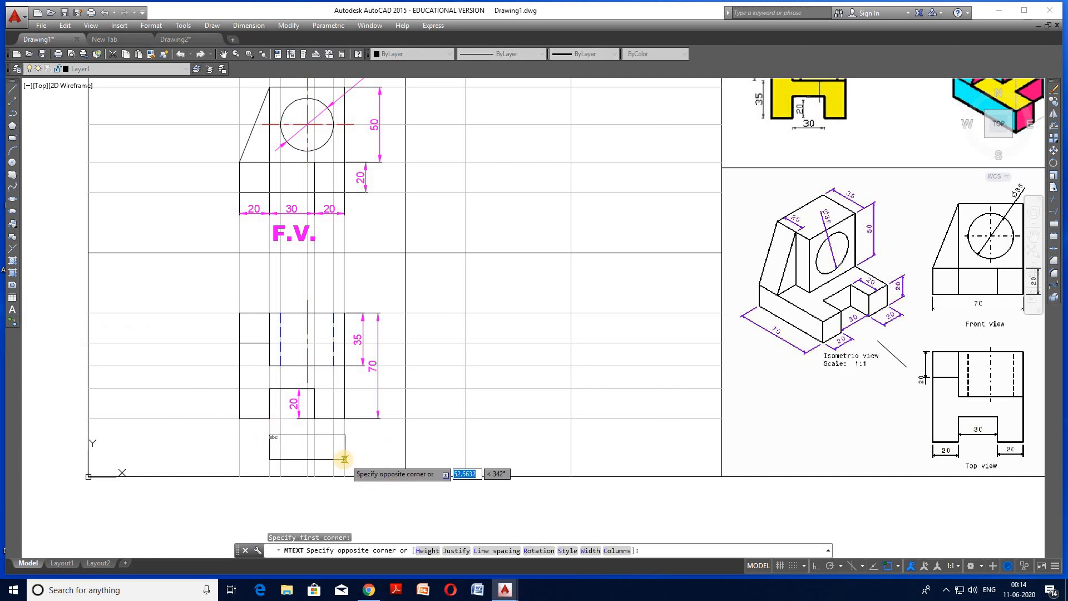
pyautogui.click(350, 460)
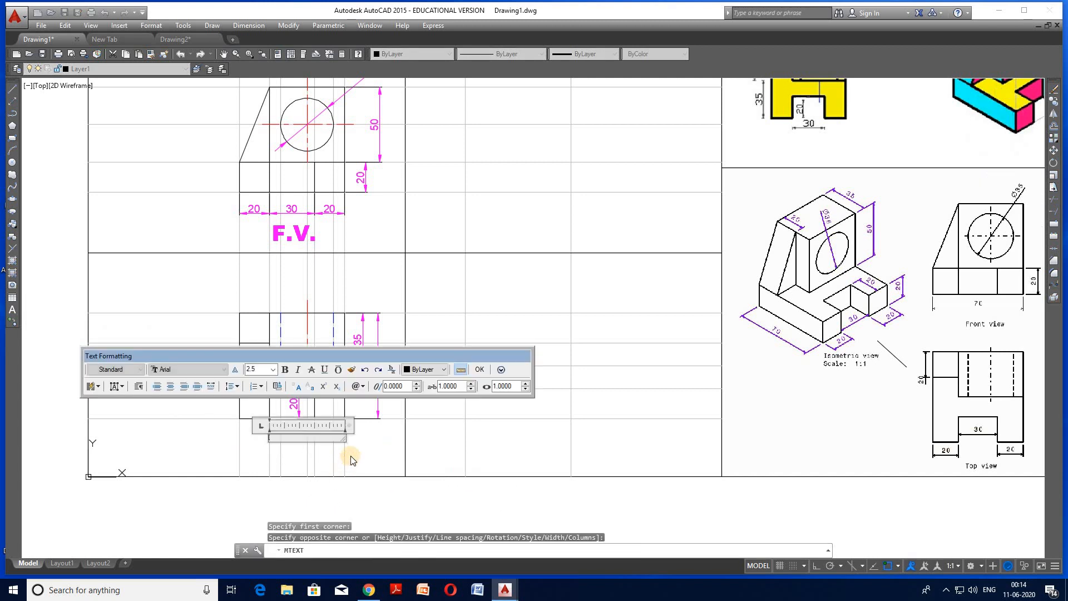
pyautogui.click(258, 369)
pyautogui.write('10')
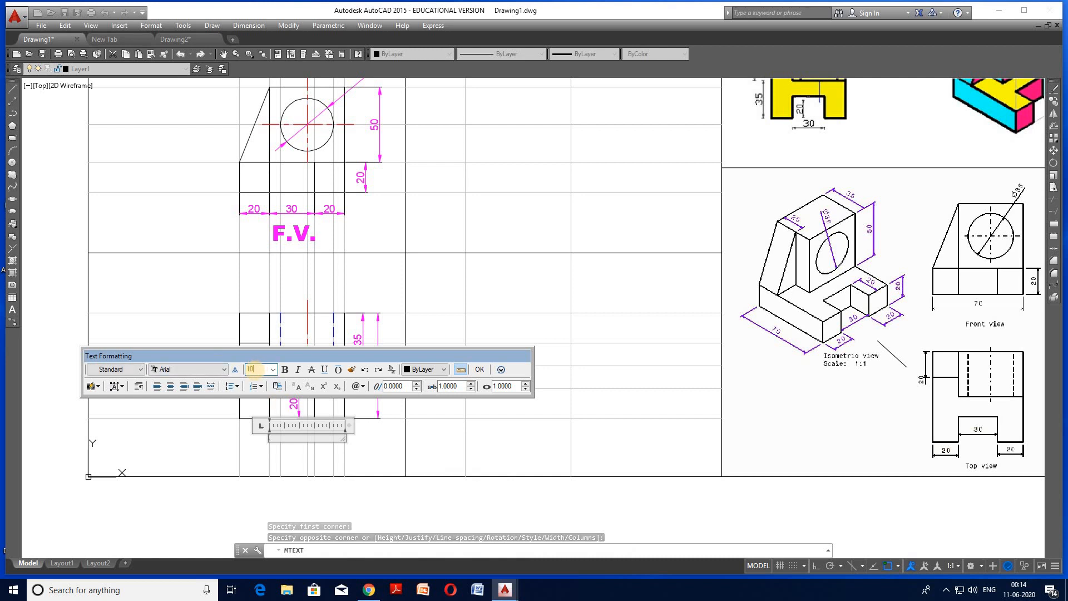
pyautogui.click(176, 369)
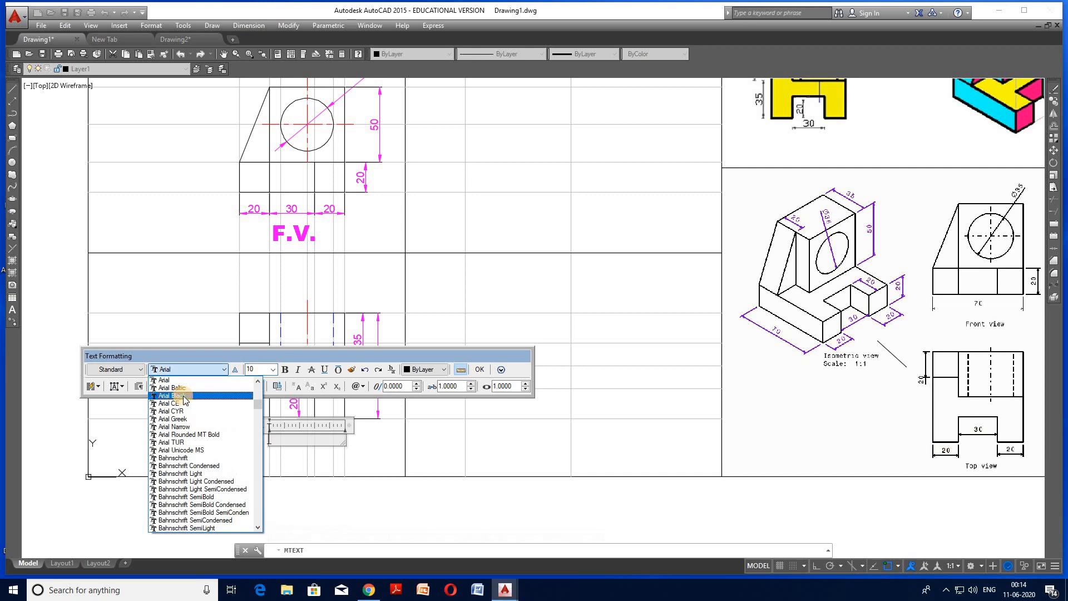
pyautogui.click(167, 386)
pyautogui.click(423, 369)
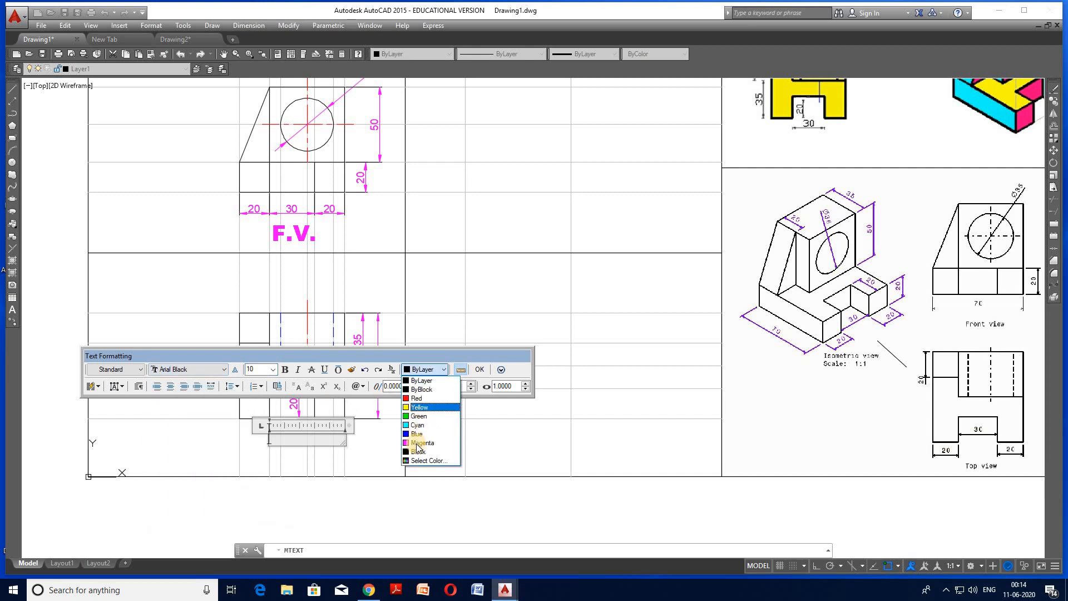
pyautogui.click(416, 443)
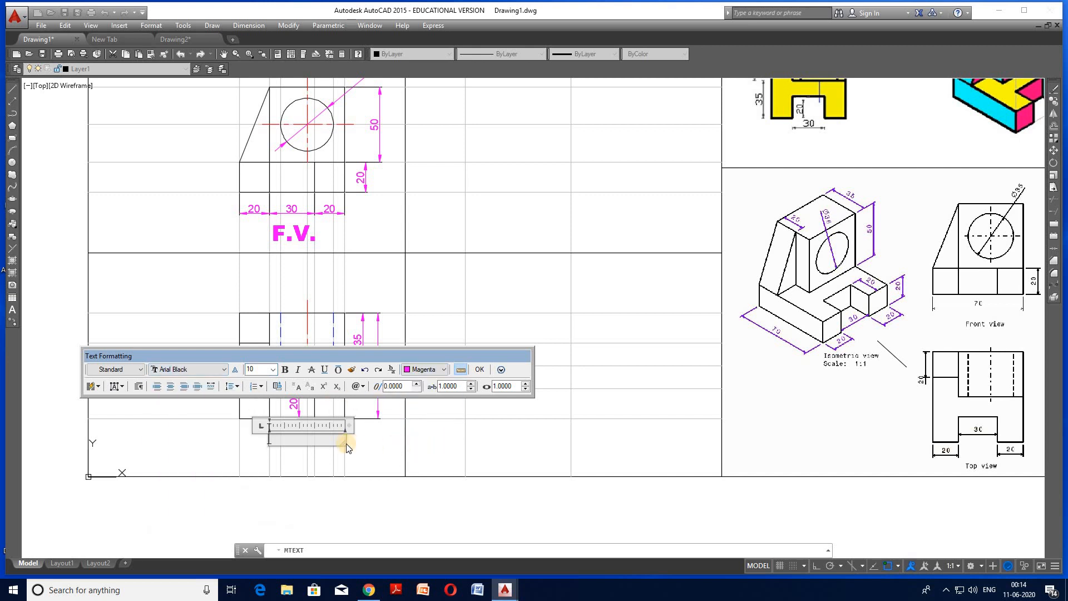
pyautogui.write('T.')
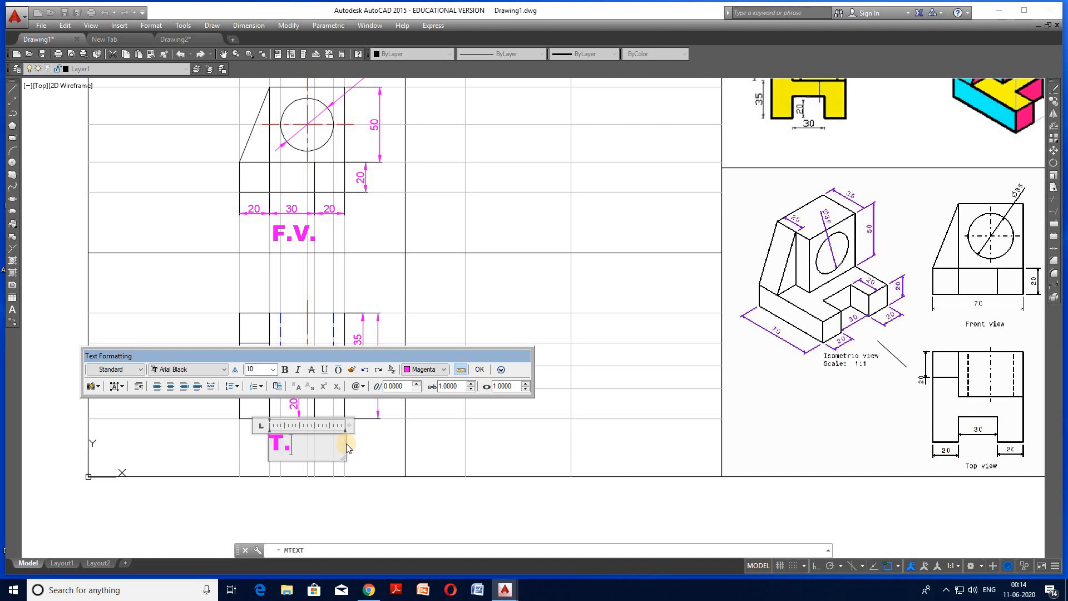
pyautogui.write('V.')
pyautogui.click(480, 369)
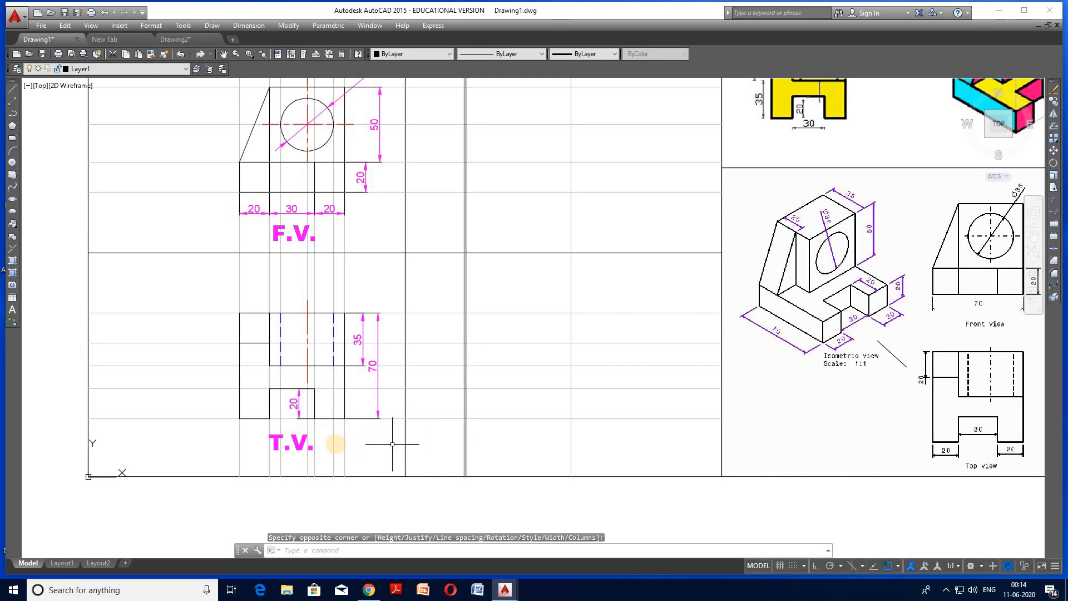
pyautogui.scroll(-2, 356, 447)
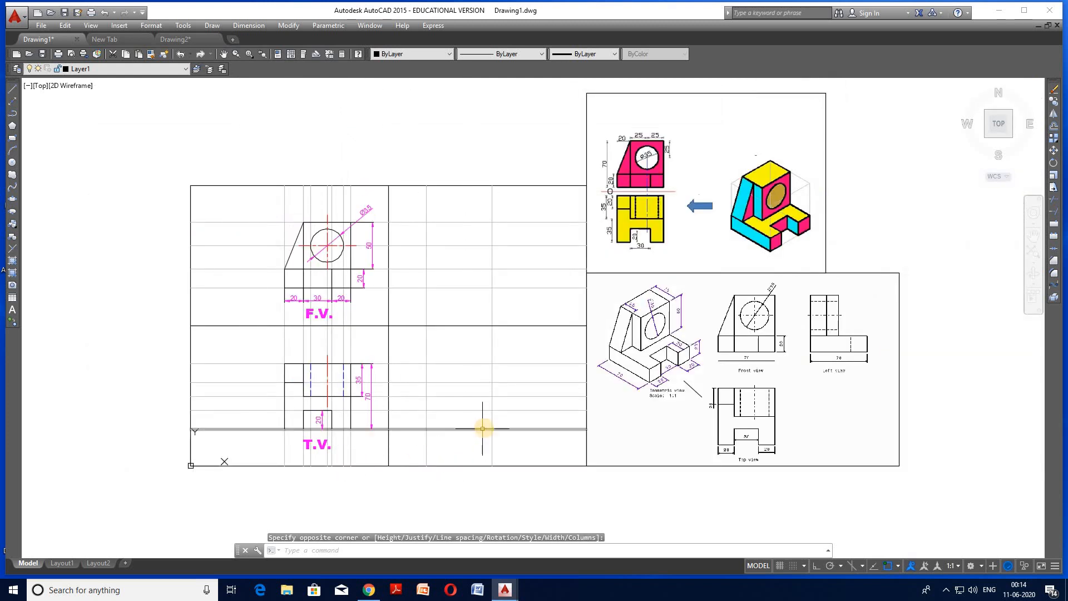
pyautogui.scroll(2, 484, 428)
pyautogui.moveTo(446, 404); pyautogui.dragTo(410, 470, button='middle')
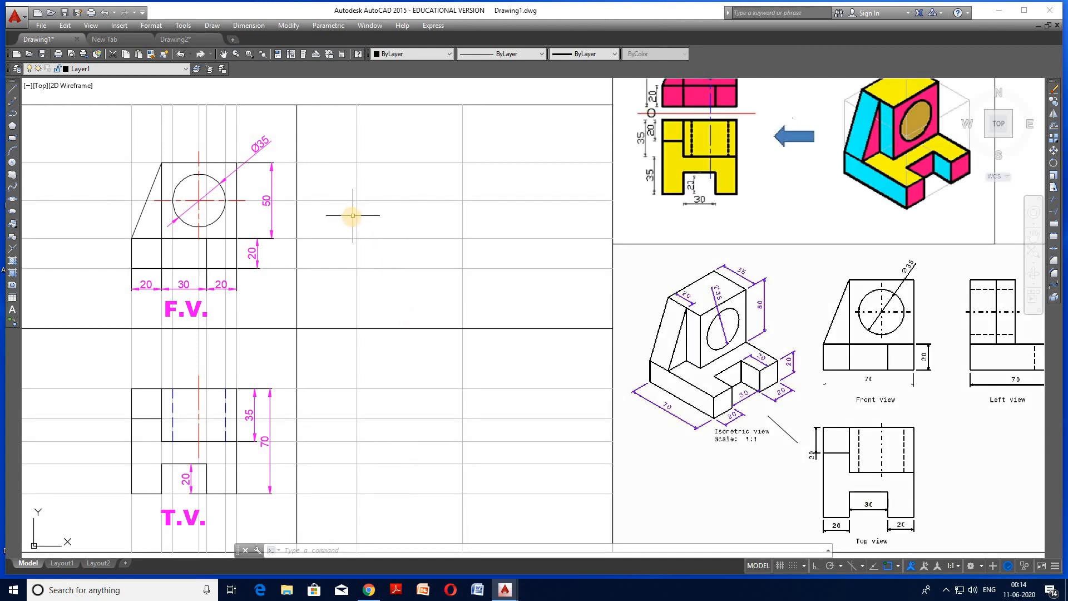
pyautogui.scroll(-2, 351, 217)
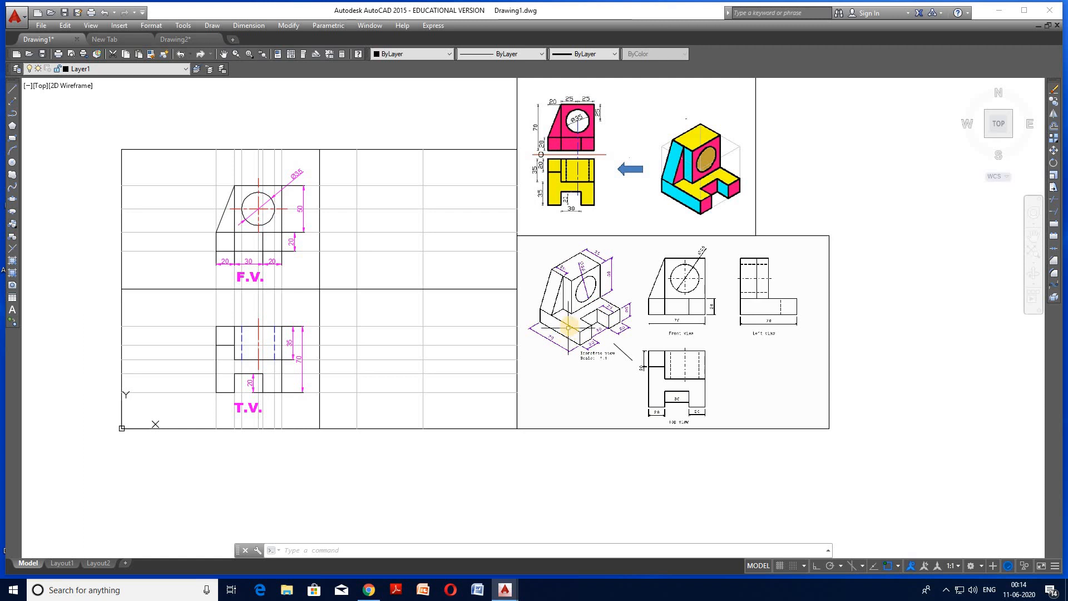
pyautogui.scroll(2, 570, 325)
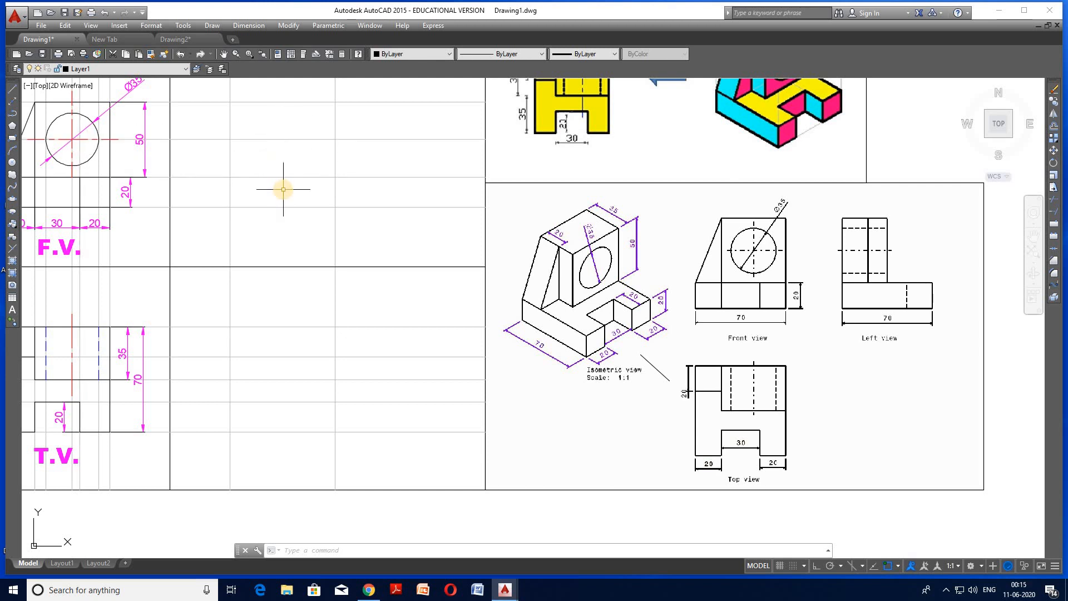
pyautogui.write('mt')
pyautogui.press('Return')
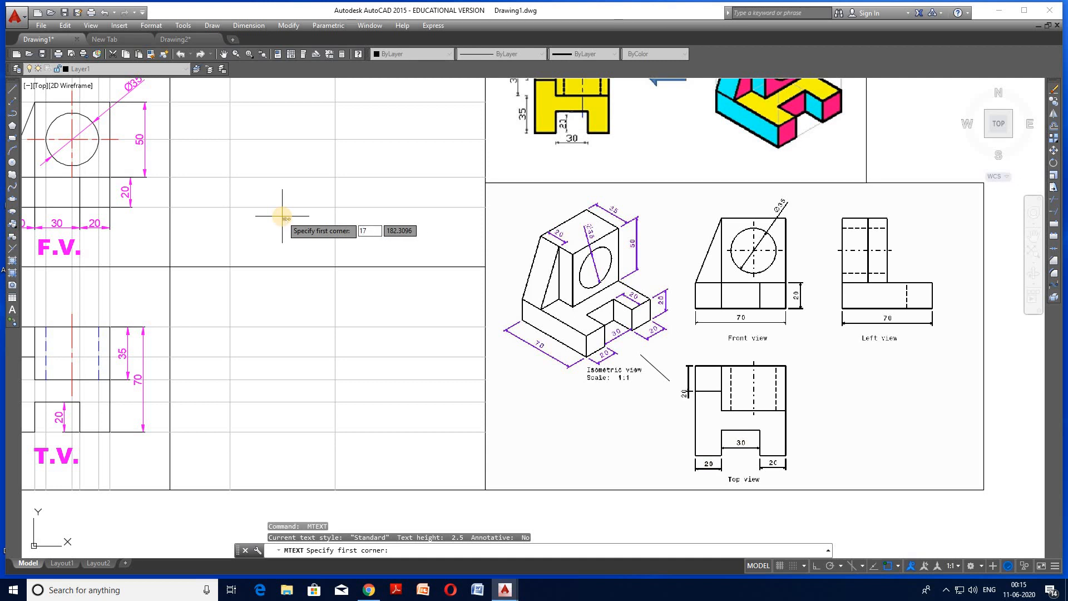
pyautogui.write('17.5')
pyautogui.click(282, 216)
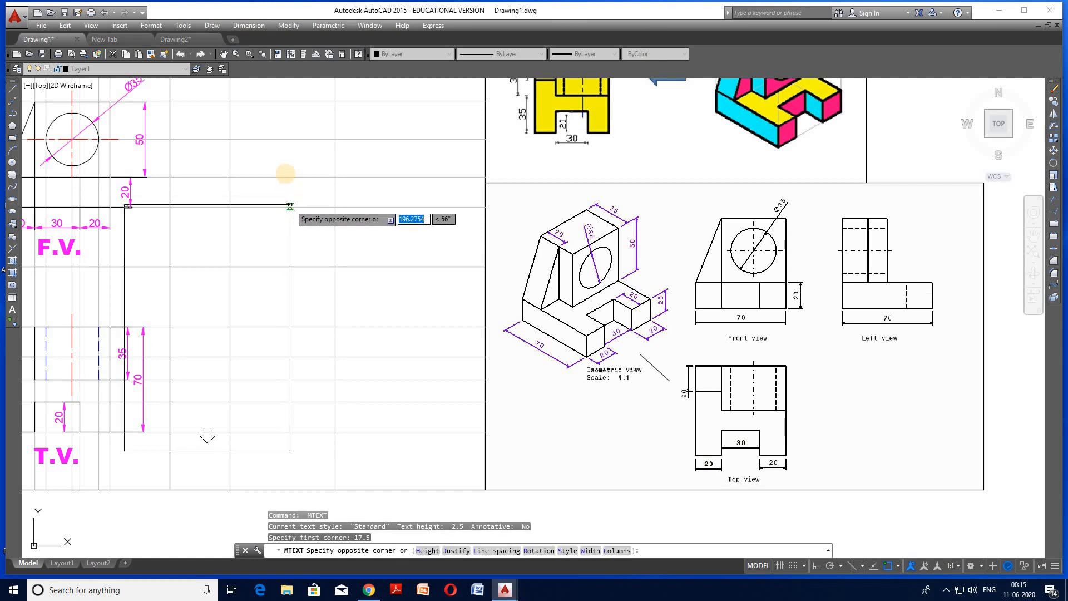
pyautogui.press('Escape')
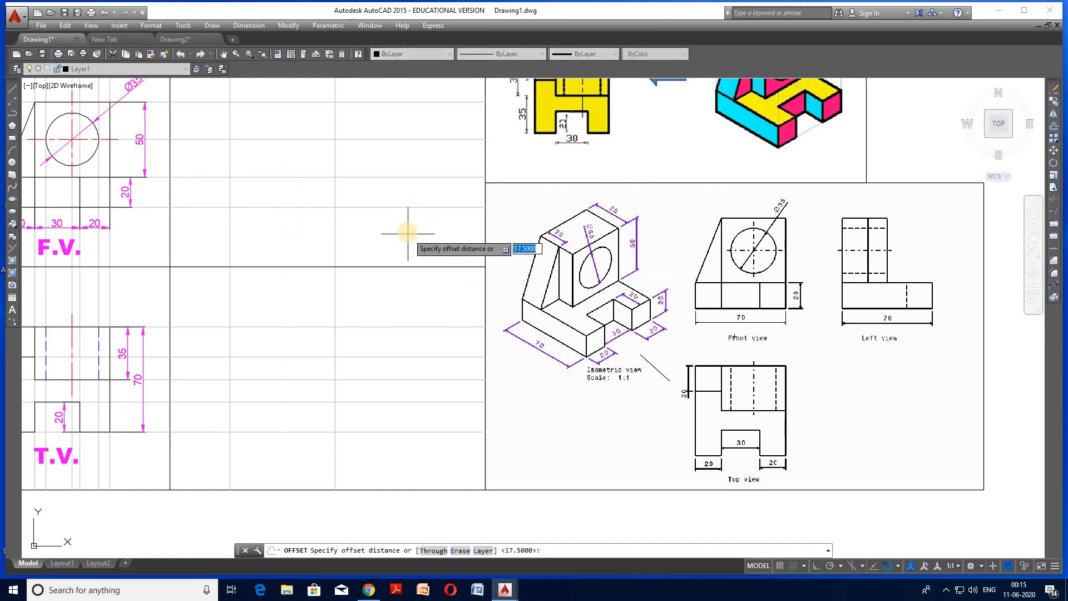
# - Offset the horizontal guide through the hole's centre by 17.5 both upward and downward in the side view area
pyautogui.press('Return')
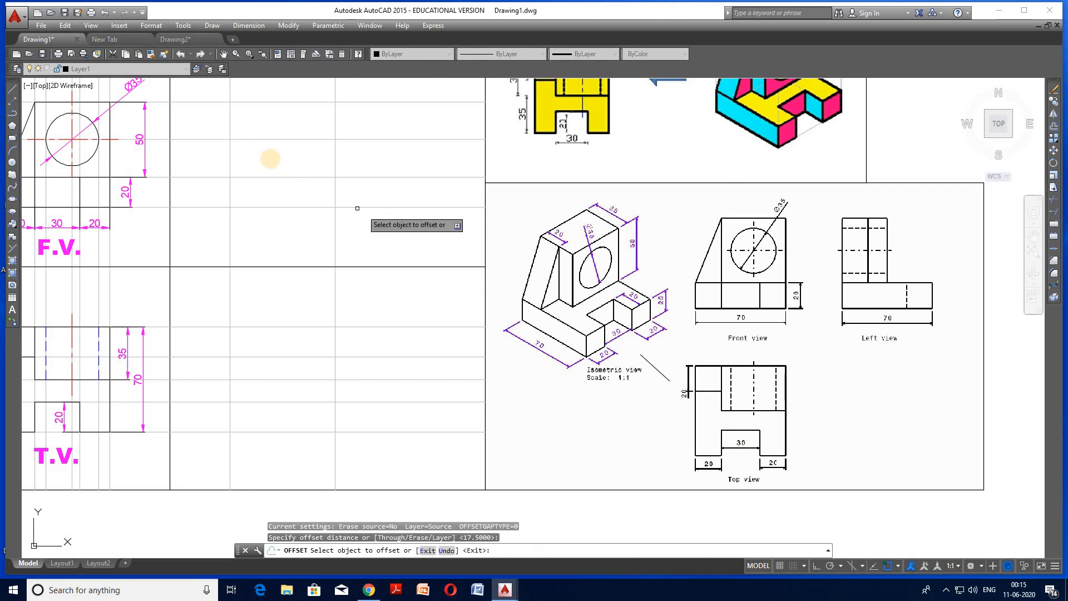
pyautogui.click(267, 139)
pyautogui.click(269, 111)
pyautogui.click(272, 139)
pyautogui.click(275, 161)
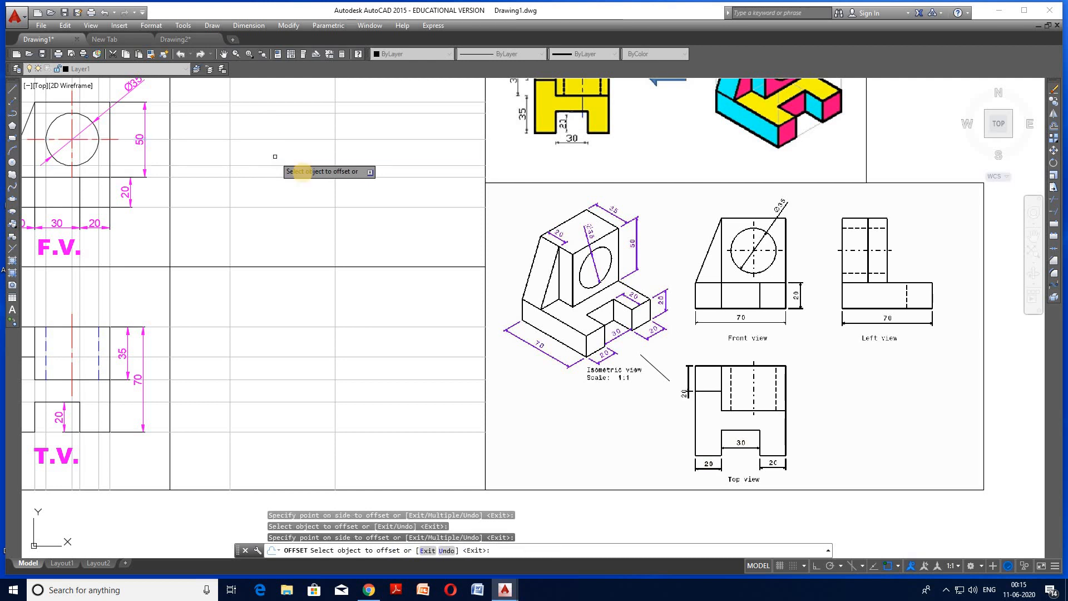
pyautogui.press('Escape')
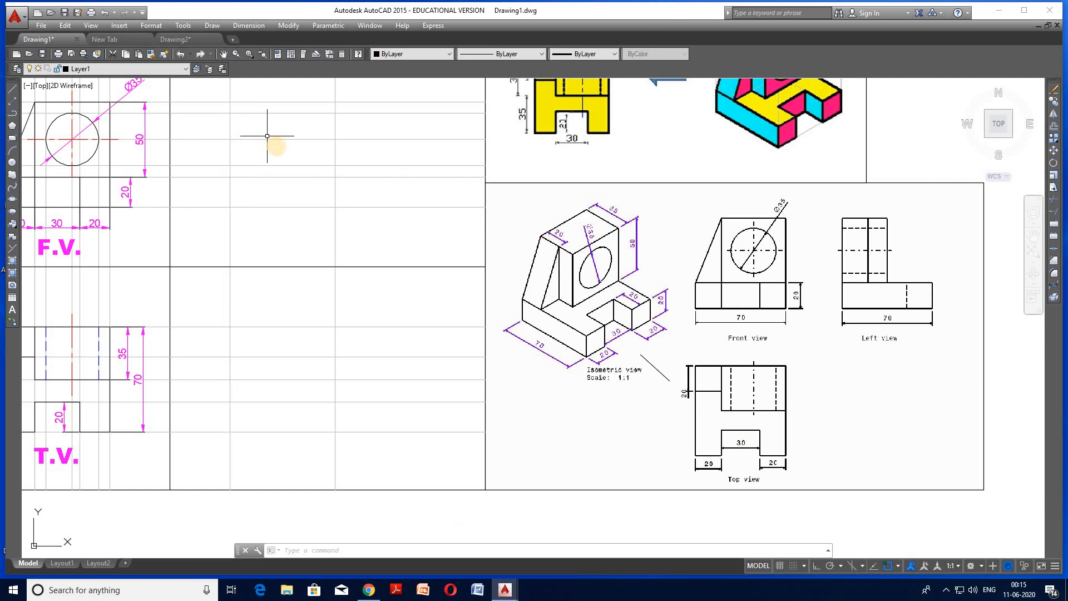
# - Offset the side view's left vertical guide 20 to the right
pyautogui.write('o')
pyautogui.press('Return')
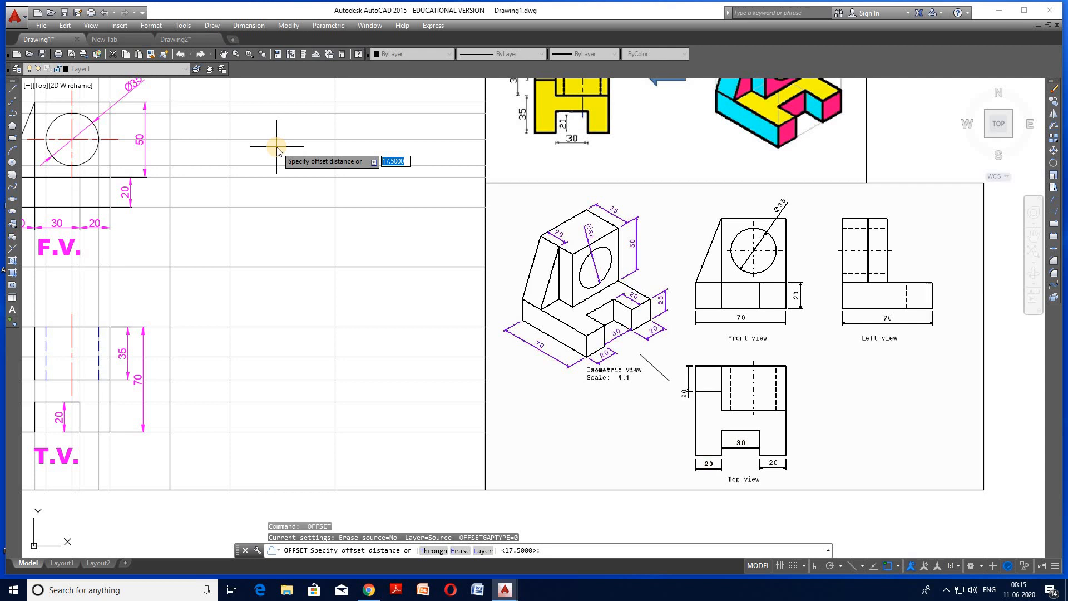
pyautogui.press('Return')
pyautogui.click(230, 119)
pyautogui.click(280, 135)
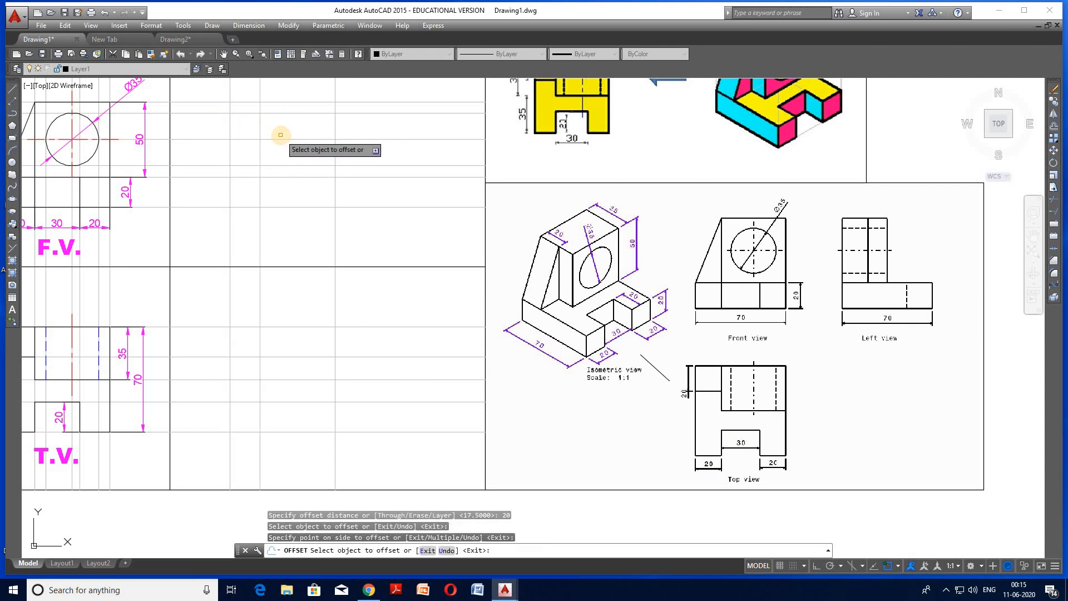
pyautogui.press('Escape')
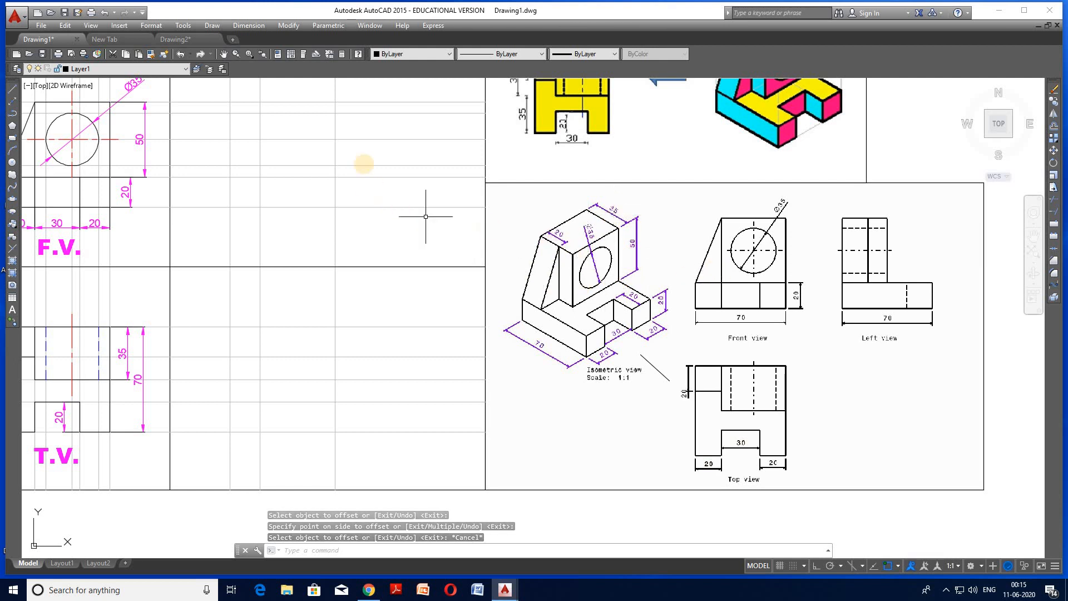
# - Offset the side view's left vertical guide 35 to the right for the upper block's depth
pyautogui.press('Return')
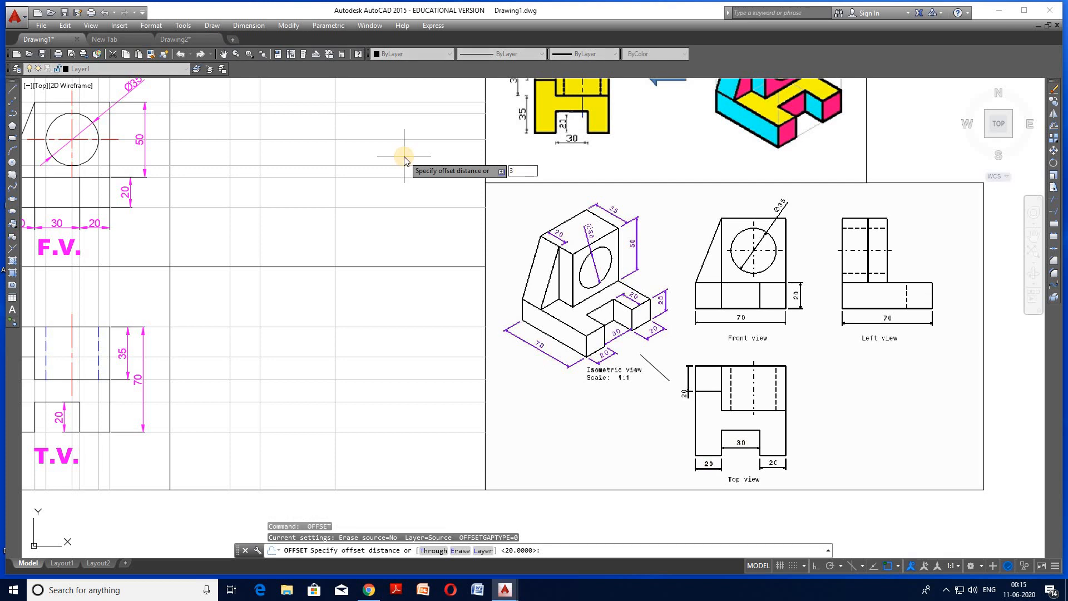
pyautogui.press('Return')
pyautogui.click(231, 127)
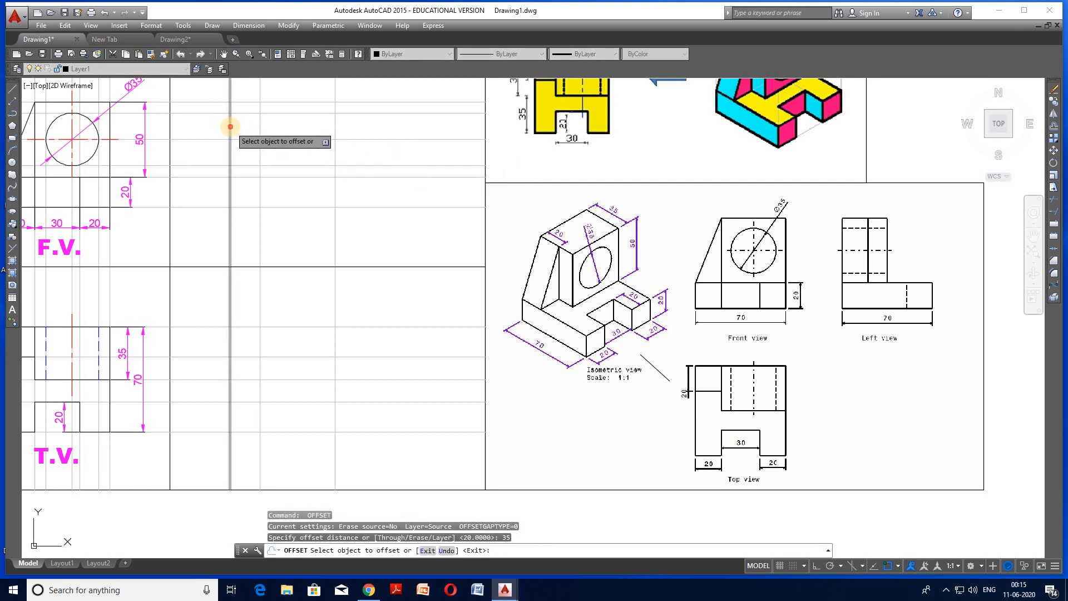
pyautogui.click(306, 134)
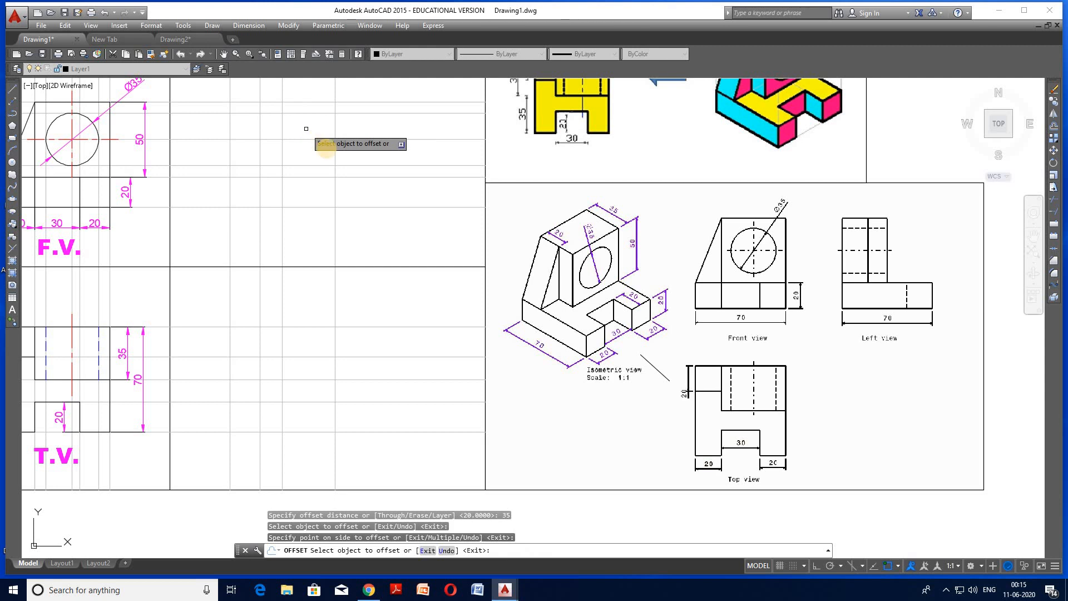
pyautogui.press('Escape')
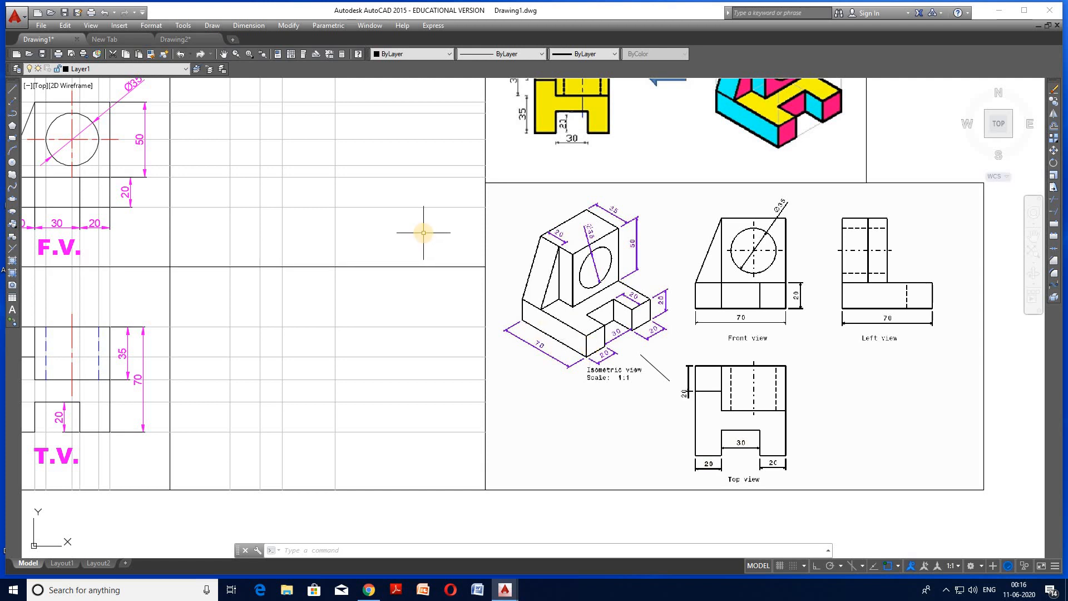
# - Offset the side view's right vertical guide 20 to the left for the notch depth
pyautogui.write('o')
pyautogui.press('Return')
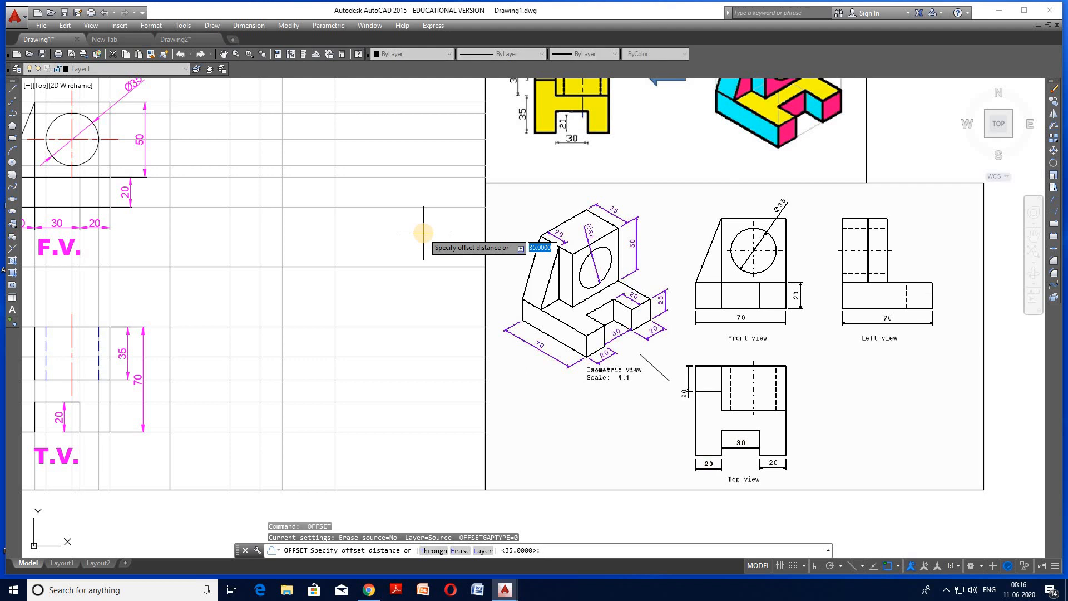
pyautogui.press('Return')
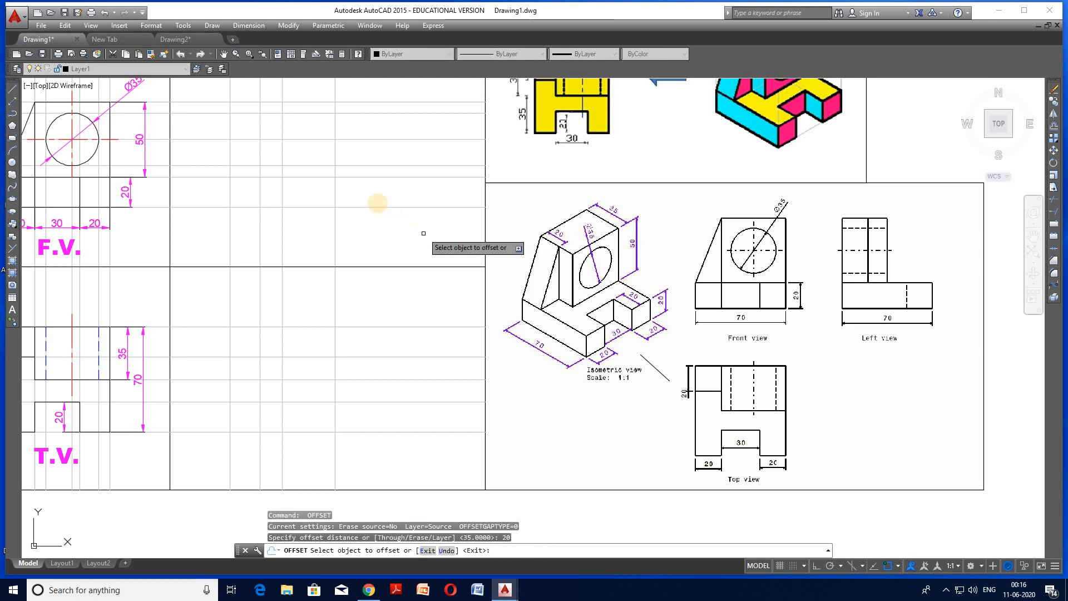
pyautogui.click(334, 183)
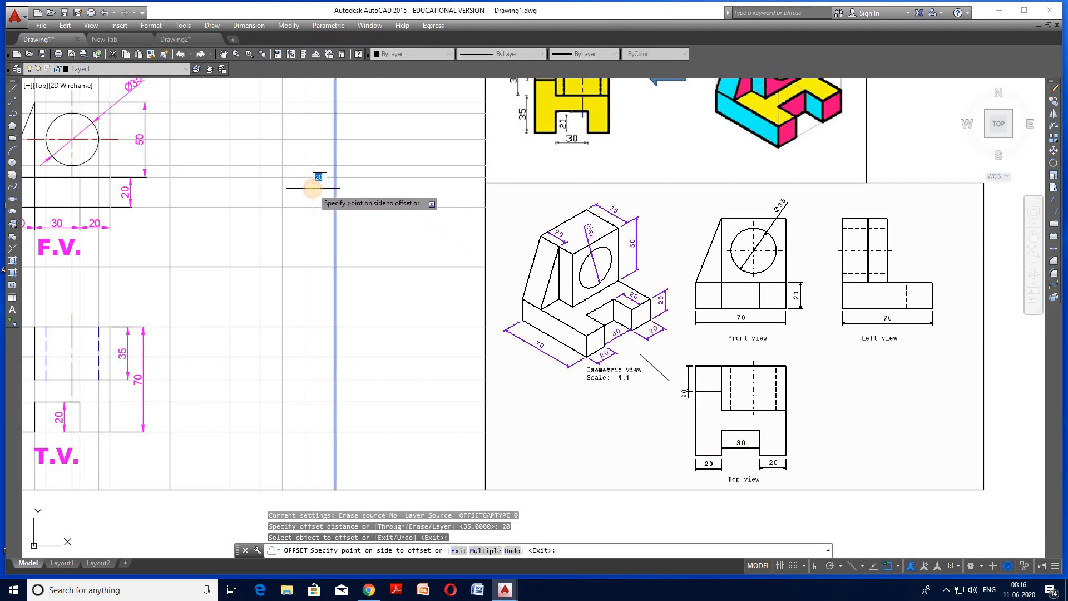
pyautogui.click(315, 187)
pyautogui.press('Escape')
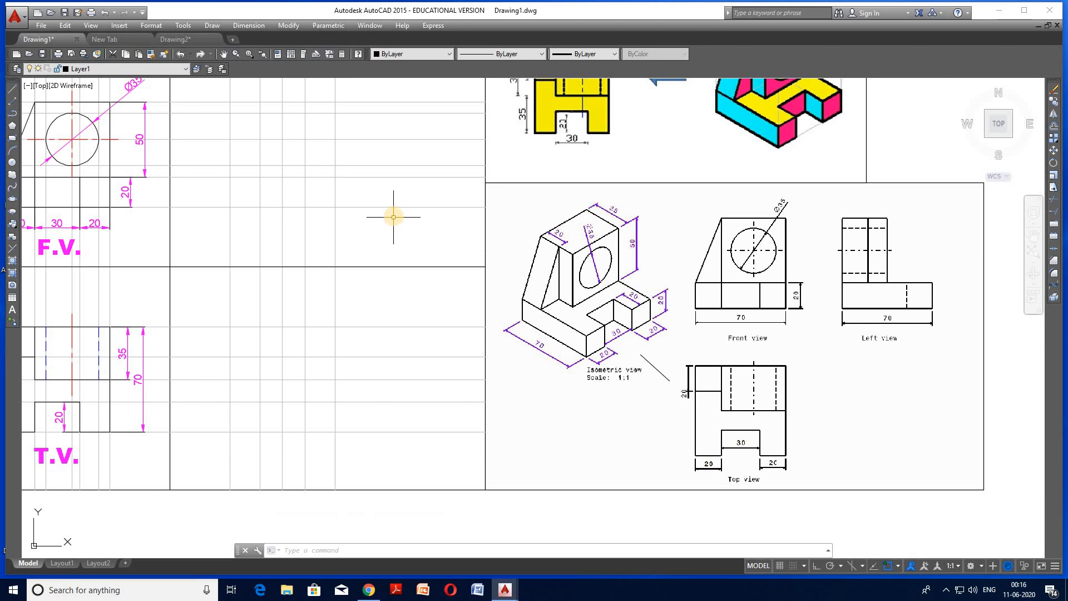
# - Draw the side view's 70 x 20 base rectangle with lines on the guide intersections
pyautogui.moveTo(406, 244); pyautogui.dragTo(421, 331, button='middle')
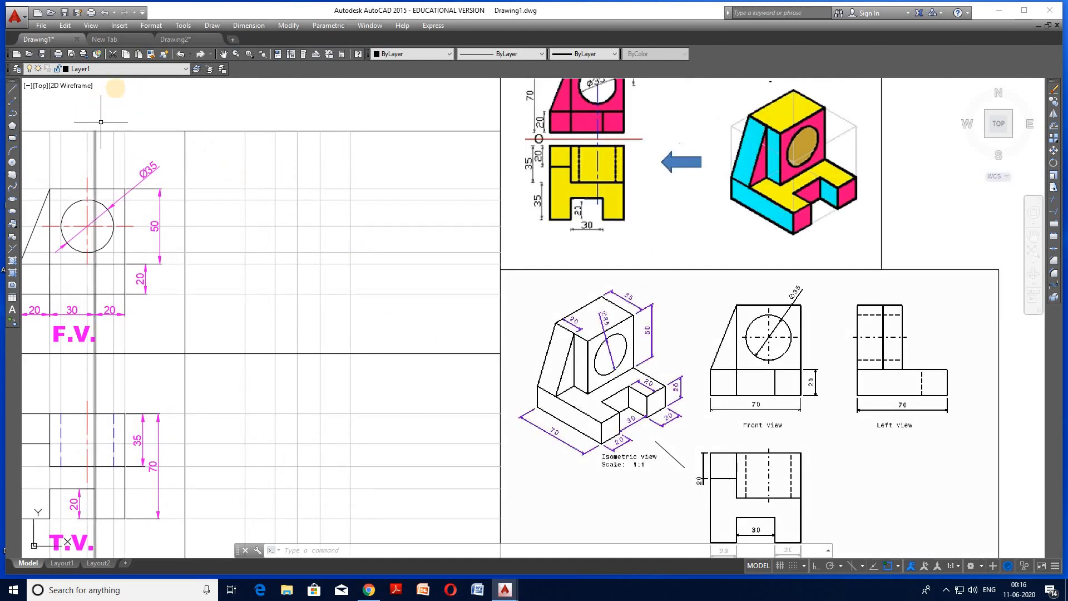
pyautogui.click(12, 89)
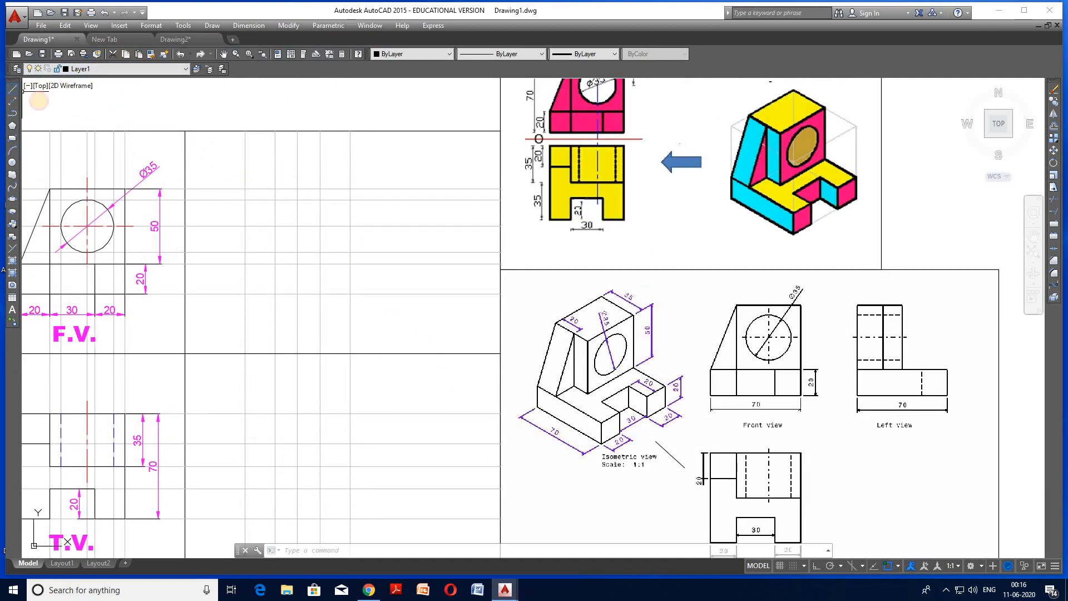
pyautogui.click(350, 294)
pyautogui.click(350, 263)
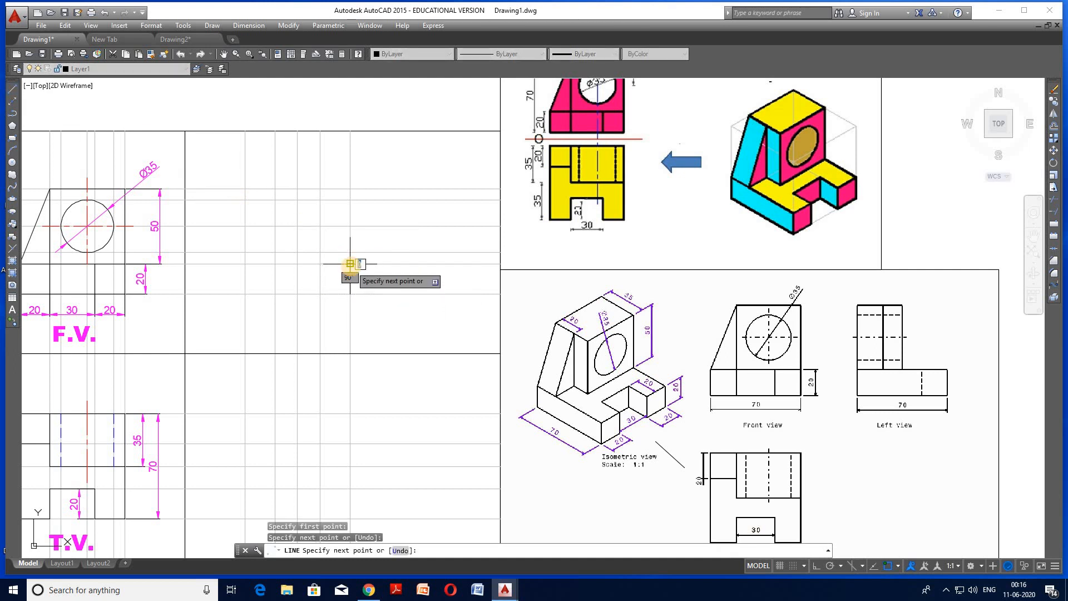
pyautogui.click(246, 264)
pyautogui.click(244, 293)
pyautogui.click(350, 293)
pyautogui.press('Return')
# - Draw the upper block's 35 x 50 outline with lines from the base's upper left corner in the side view
pyautogui.press('Return')
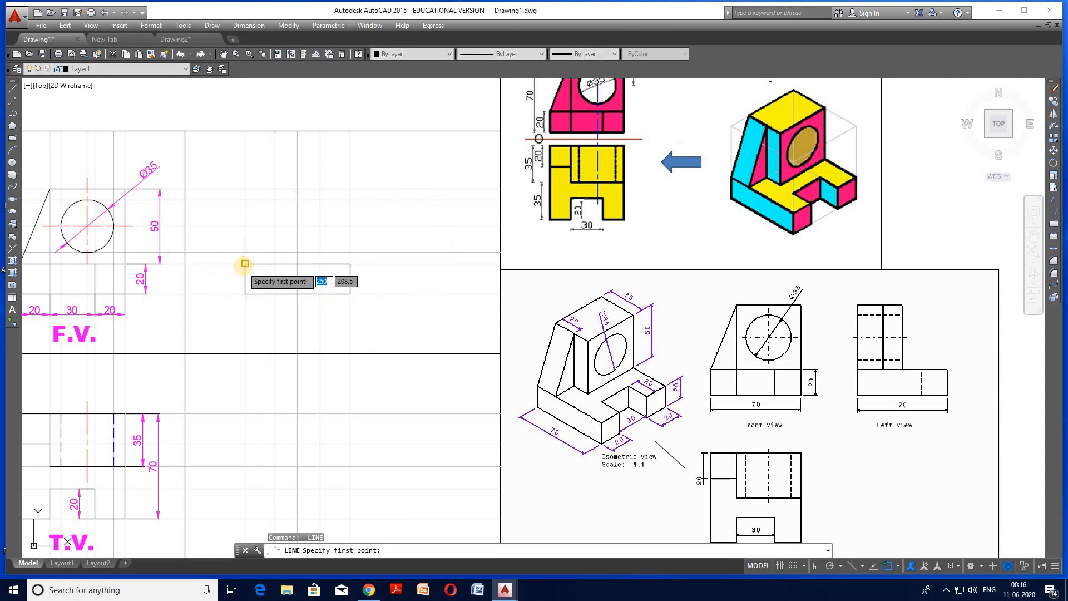
pyautogui.click(245, 264)
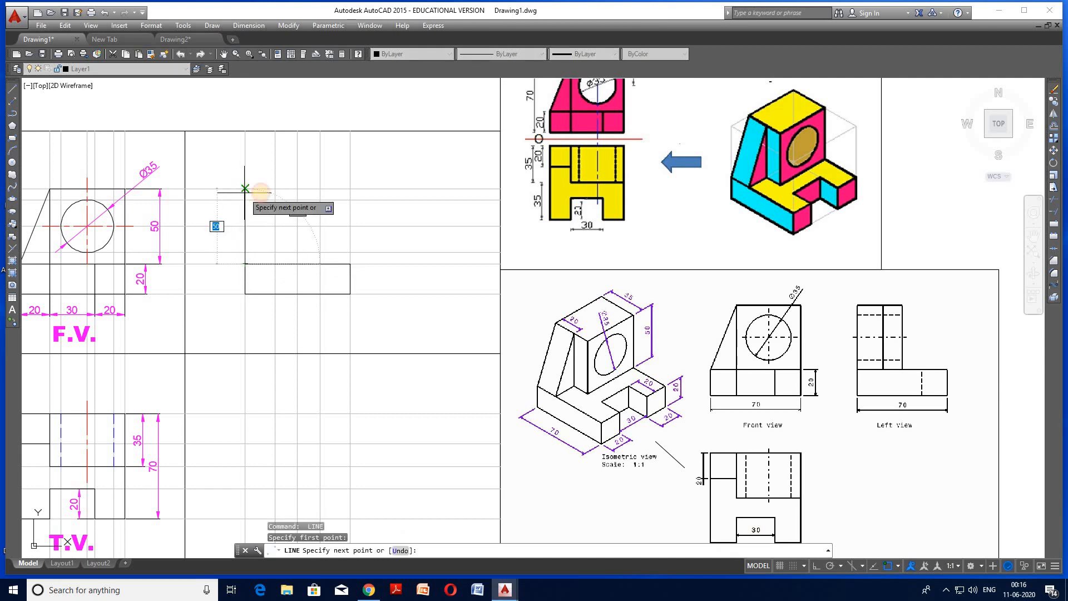
pyautogui.click(245, 189)
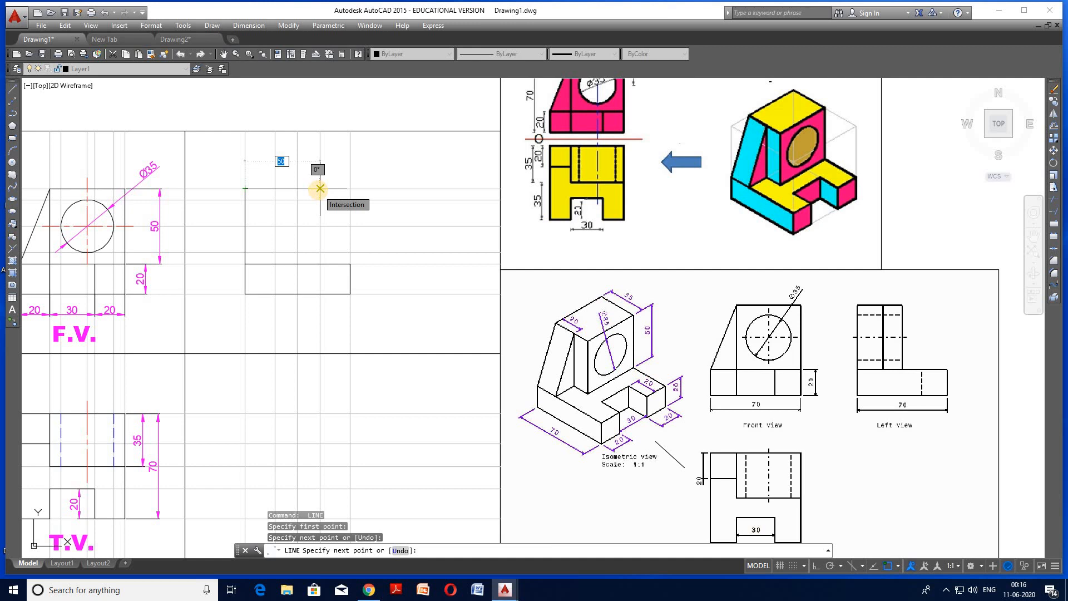
pyautogui.click(298, 188)
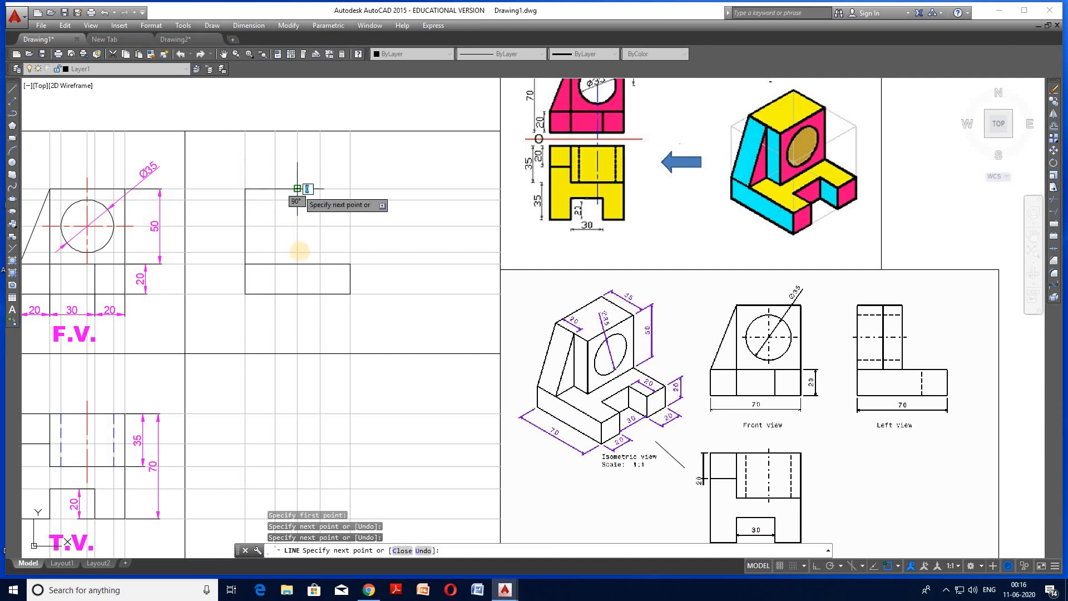
pyautogui.click(298, 264)
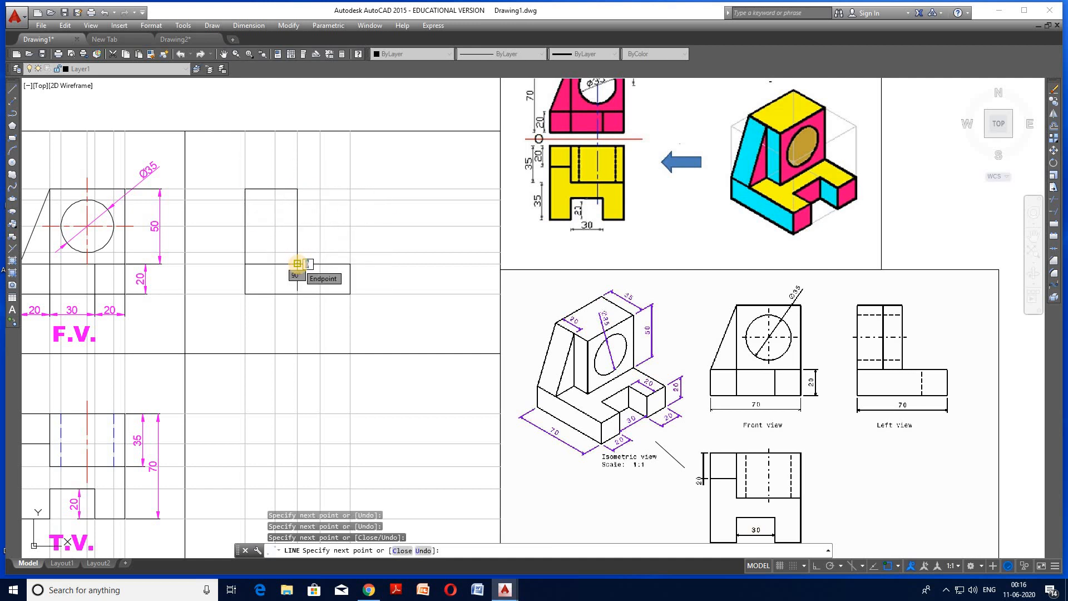
pyautogui.press('Return')
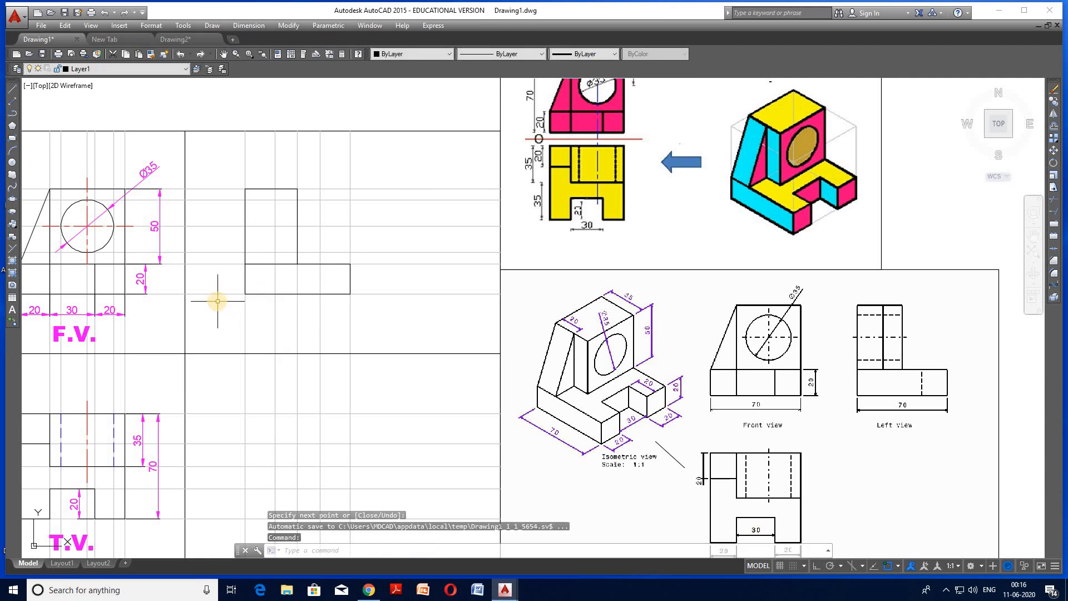
# - Draw a vertical line on the 20 guide from the upper block's top edge down to the base in the side view
pyautogui.write('l')
pyautogui.press('Return')
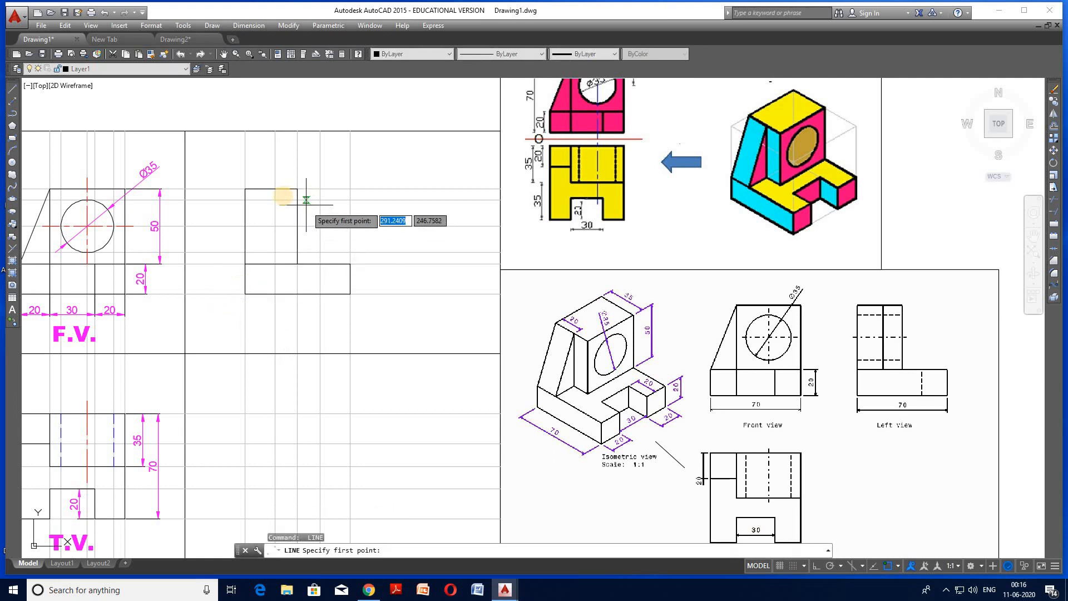
pyautogui.click(275, 189)
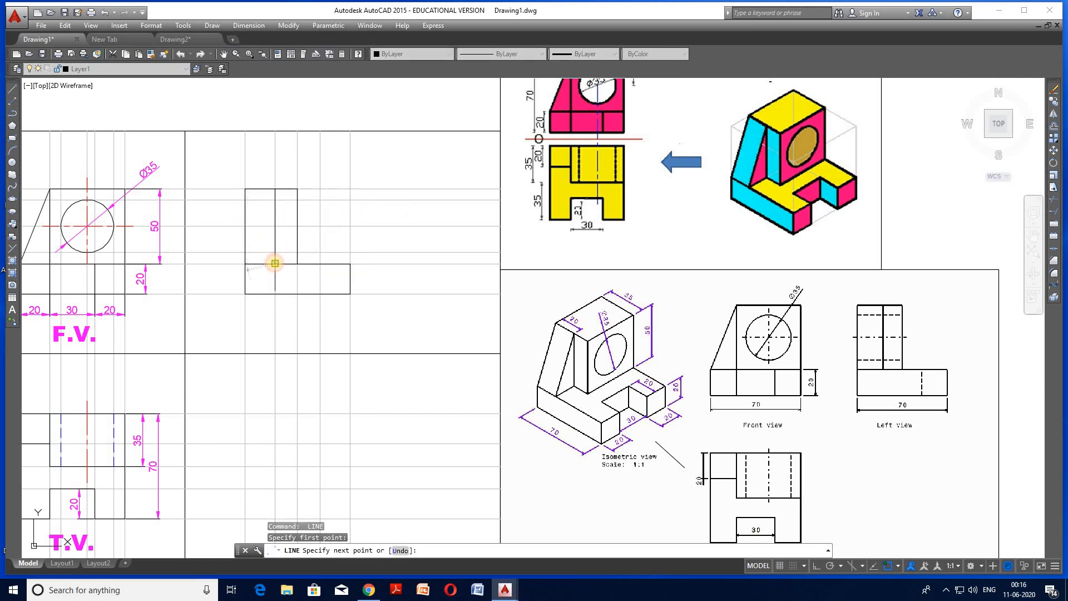
pyautogui.click(275, 264)
pyautogui.press('Return')
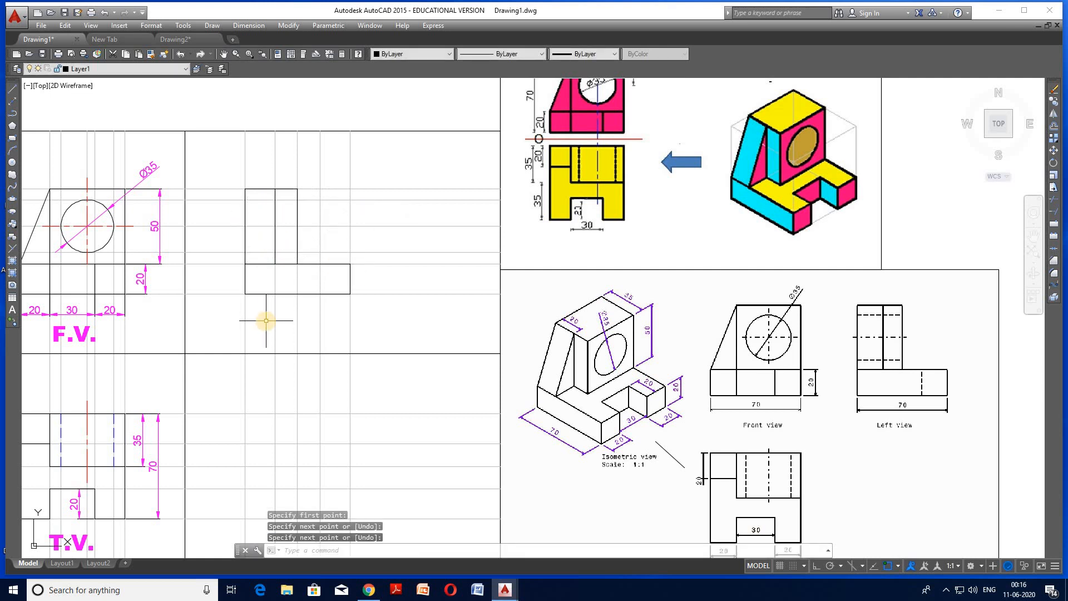
# - Make Layer4 current and draw the notch's vertical hidden line through the base's full height in the side view
pyautogui.click(106, 69)
pyautogui.click(83, 114)
pyautogui.click(15, 93)
pyautogui.click(319, 263)
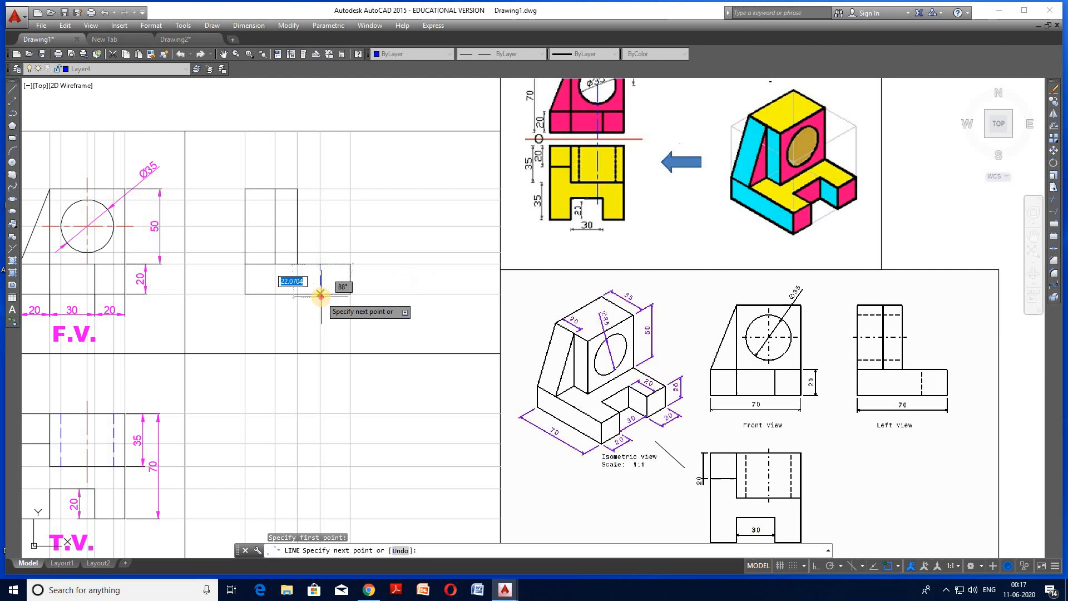
pyautogui.click(320, 294)
pyautogui.press('Return')
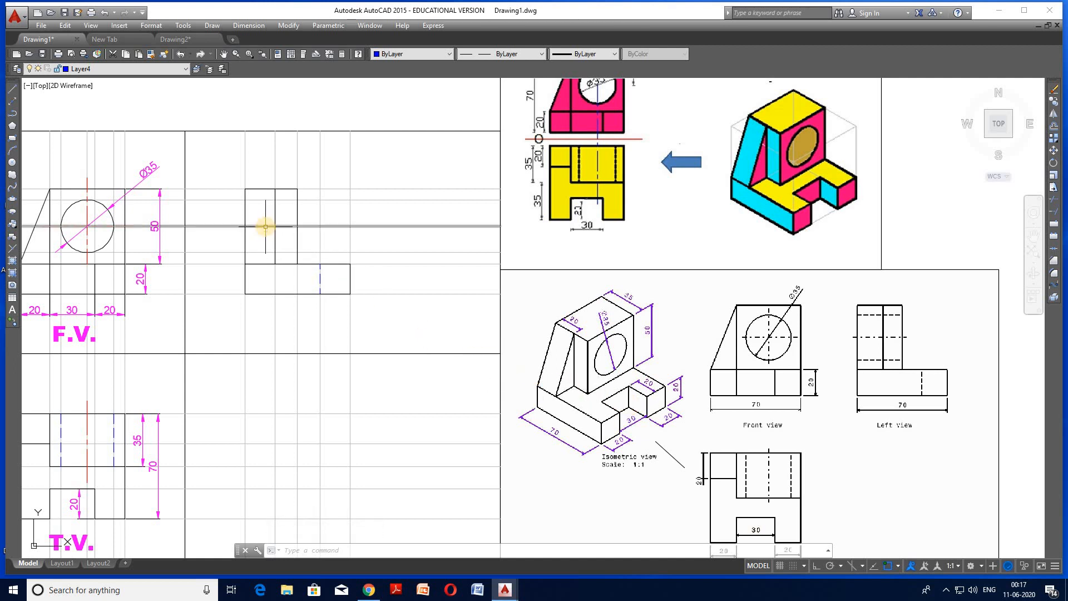
# - Make Layer3 current and draw the hole's horizontal centre line across the side view's upper block, extending past both edges
pyautogui.click(89, 69)
pyautogui.click(84, 114)
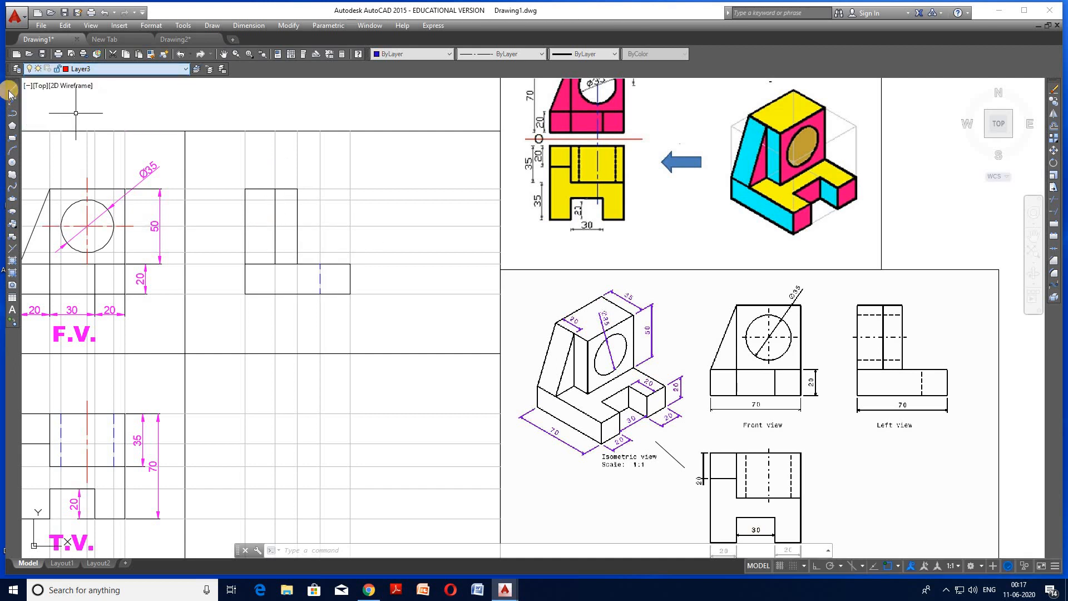
pyautogui.click(12, 89)
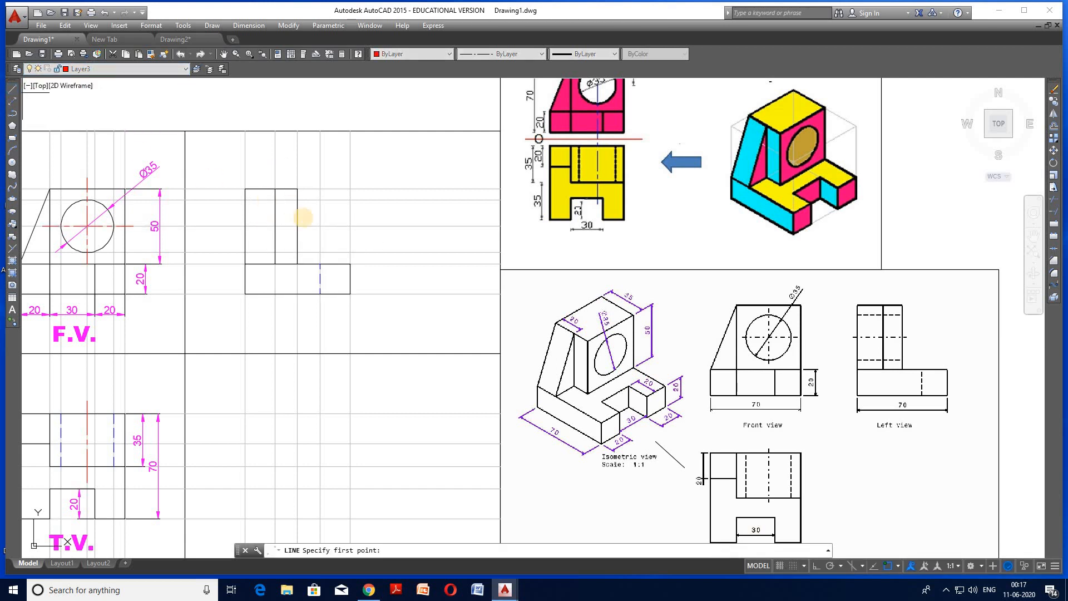
pyautogui.click(230, 225)
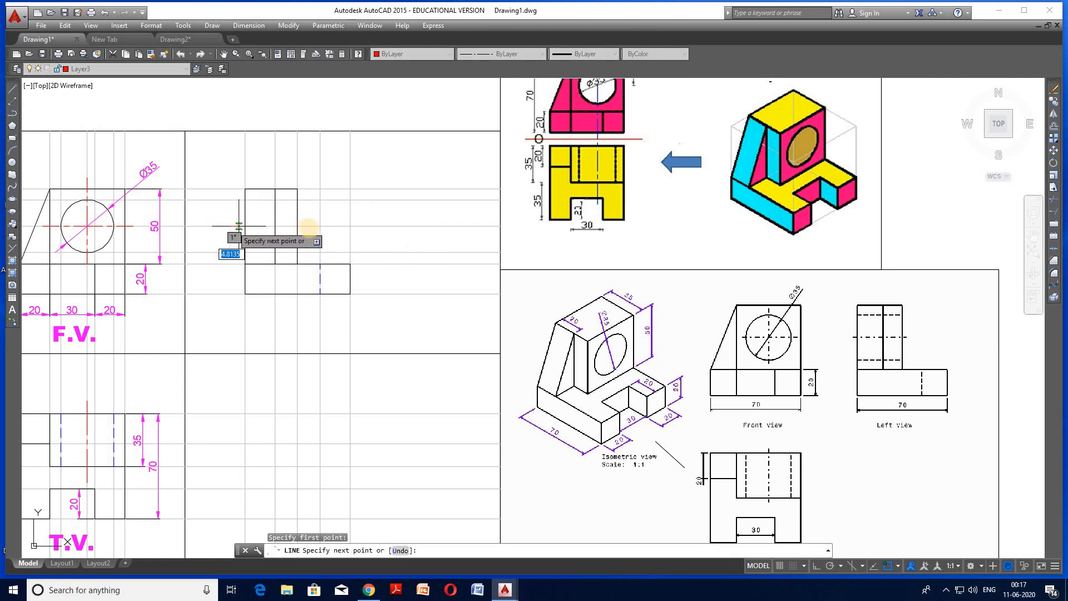
pyautogui.click(314, 227)
pyautogui.rightClick(319, 297)
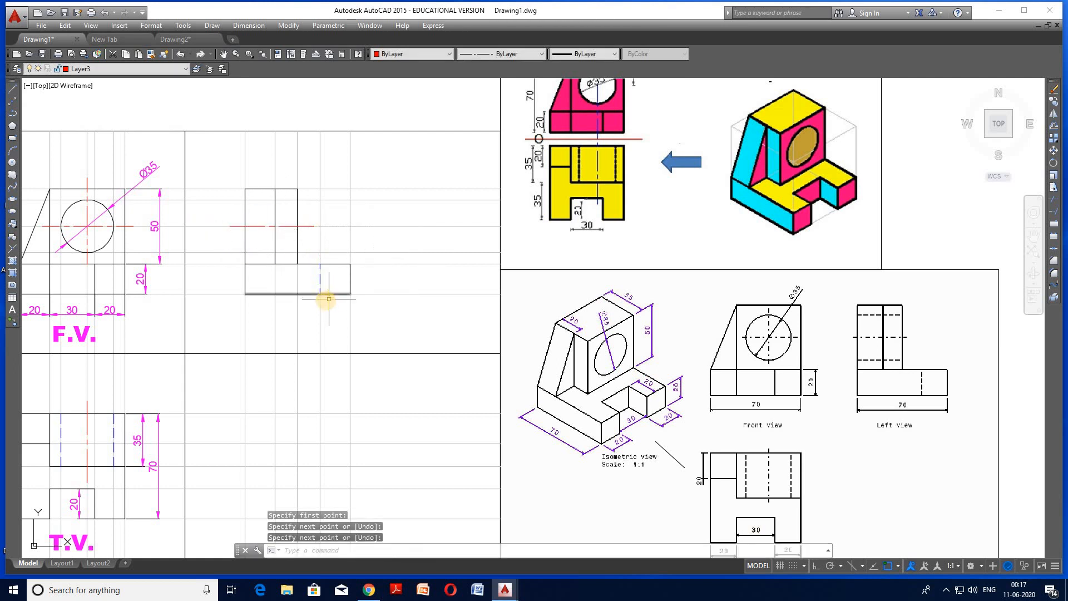
# - Make Layer4 current and draw the hole's upper and lower horizontal hidden lines across the upper block in the side view
pyautogui.click(126, 69)
pyautogui.click(133, 120)
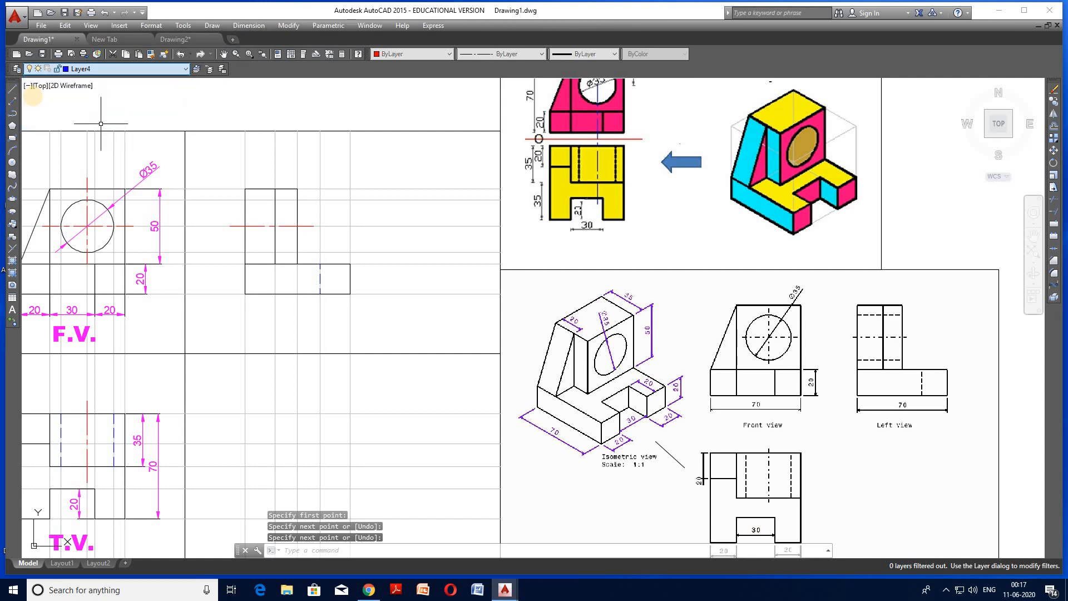
pyautogui.click(13, 91)
pyautogui.click(245, 199)
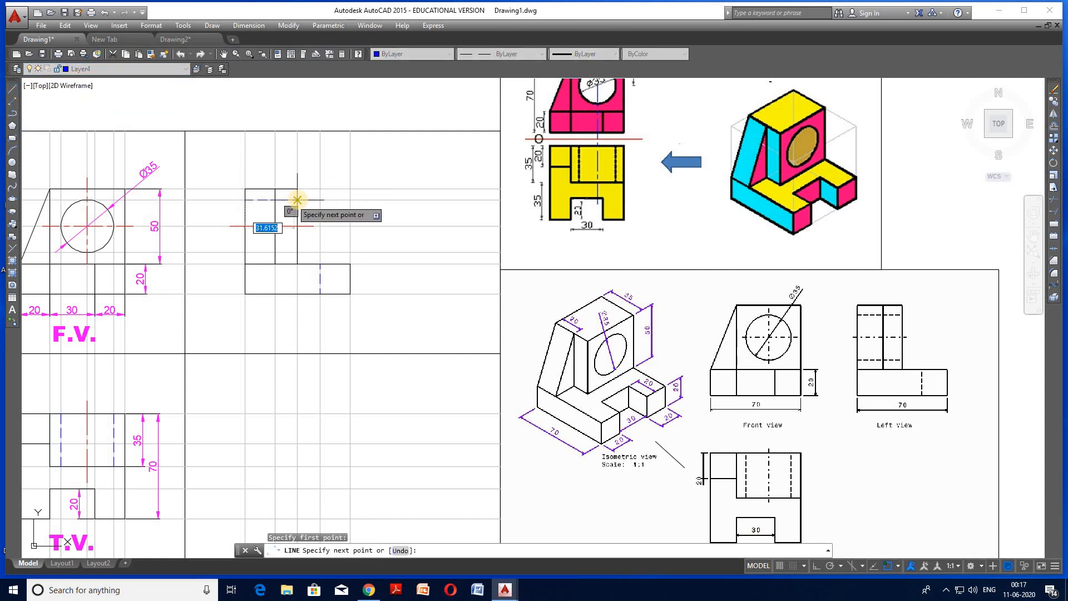
pyautogui.click(297, 200)
pyautogui.rightClick(289, 265)
pyautogui.rightClick(246, 245)
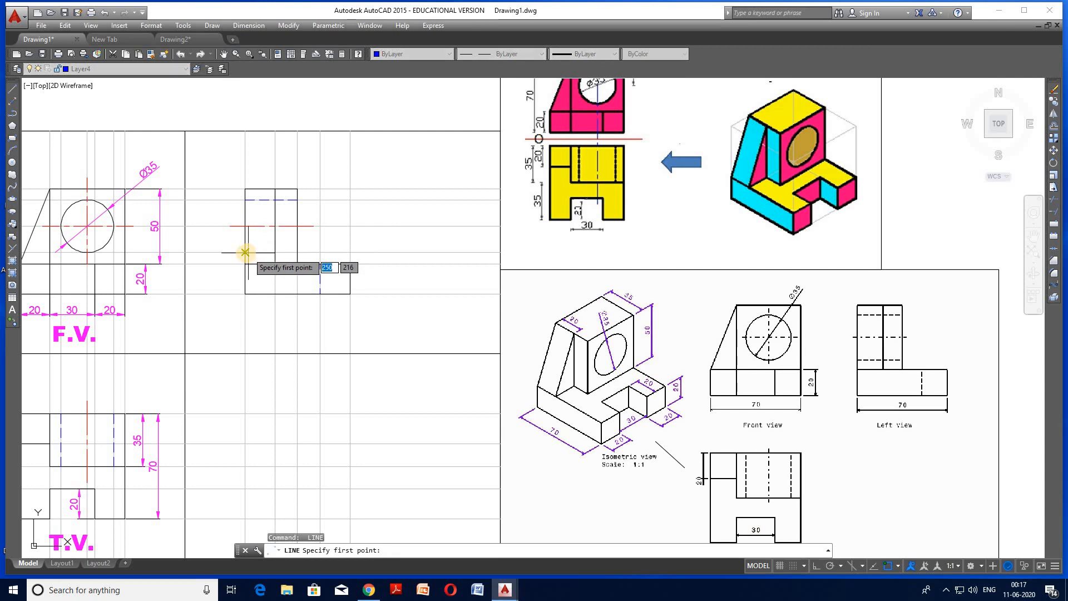
pyautogui.click(245, 252)
pyautogui.click(297, 252)
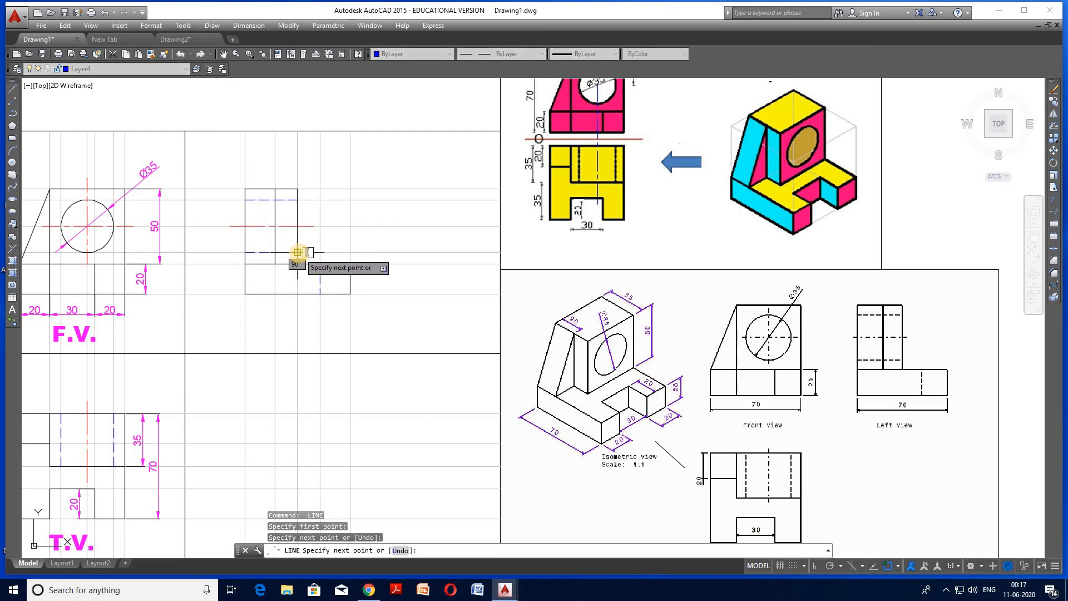
pyautogui.rightClick(217, 294)
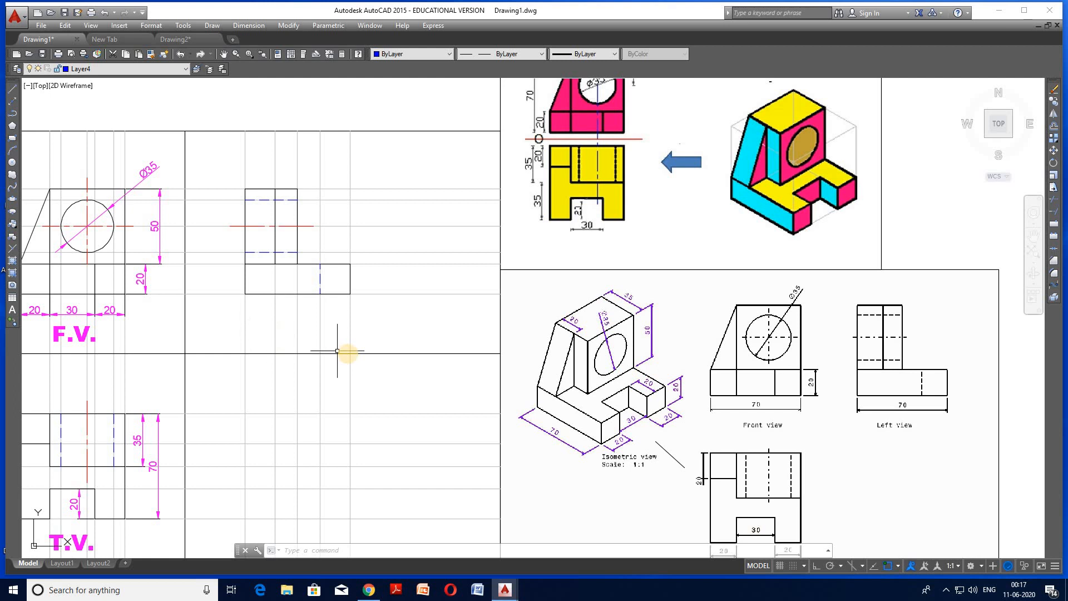
# - Make Layer1 current and add a linear dimension of the base's full width below the side view
pyautogui.click(251, 26)
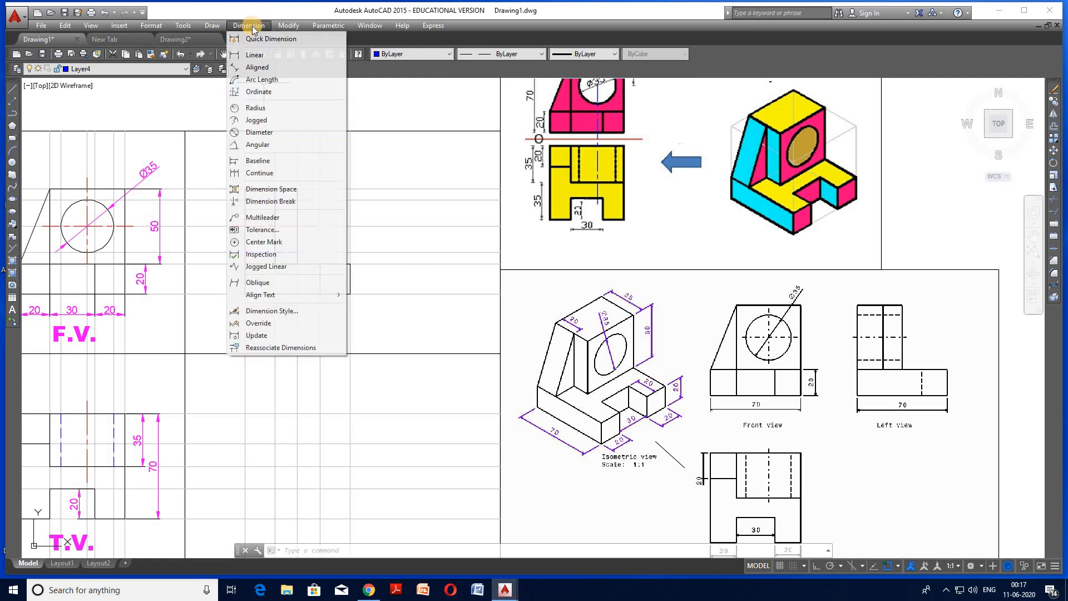
pyautogui.click(254, 55)
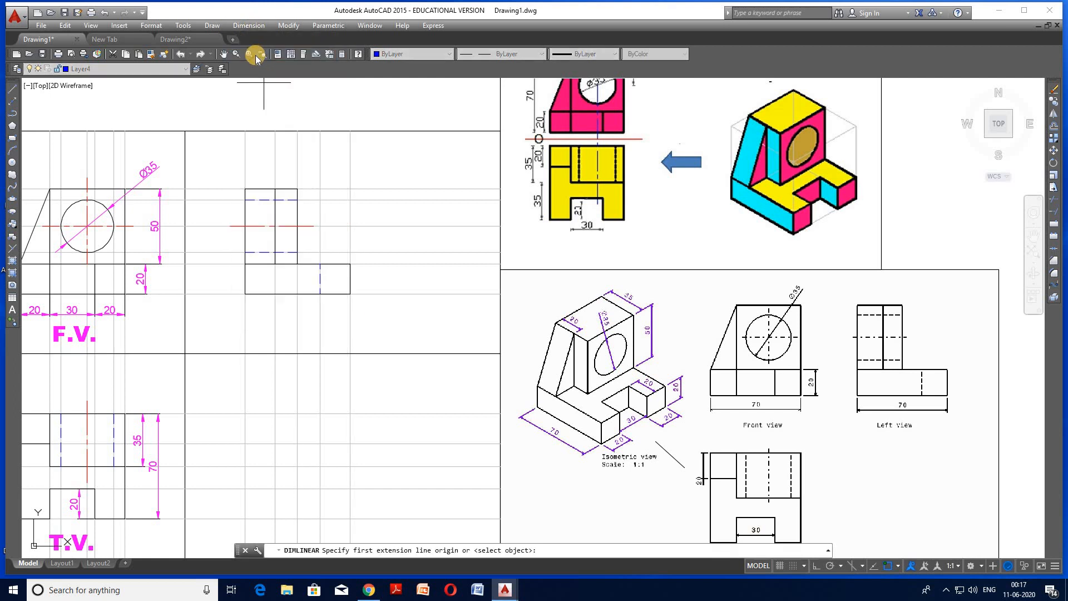
pyautogui.click(178, 69)
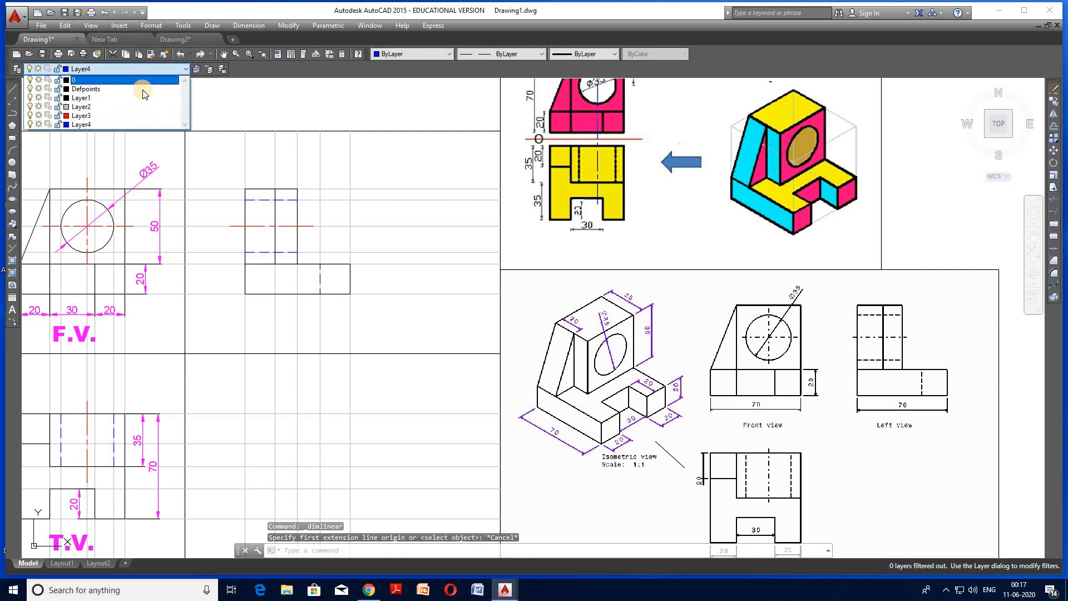
pyautogui.click(139, 97)
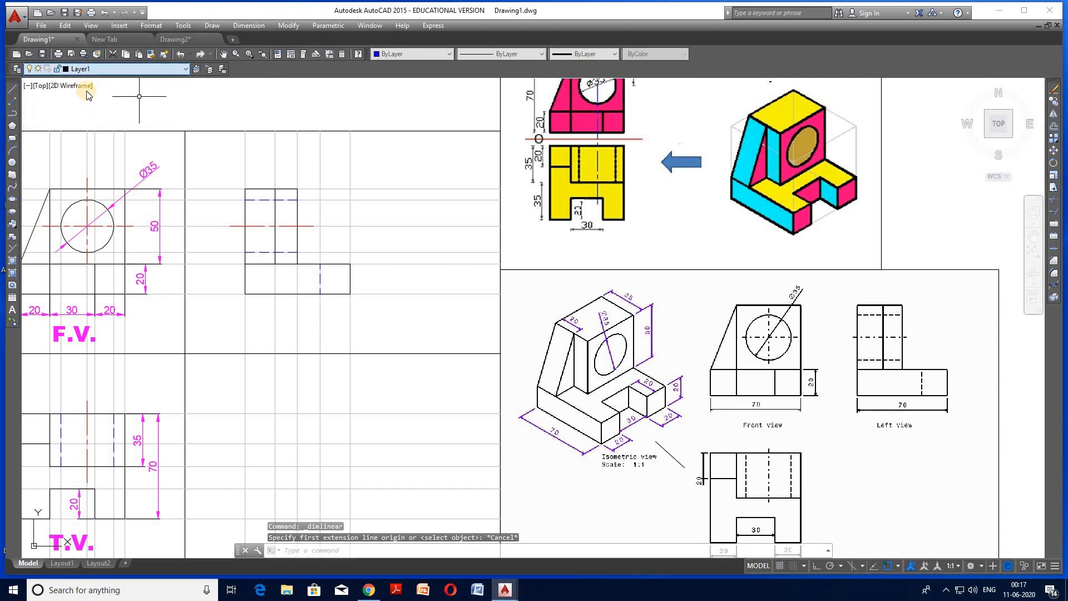
pyautogui.click(246, 26)
pyautogui.click(255, 55)
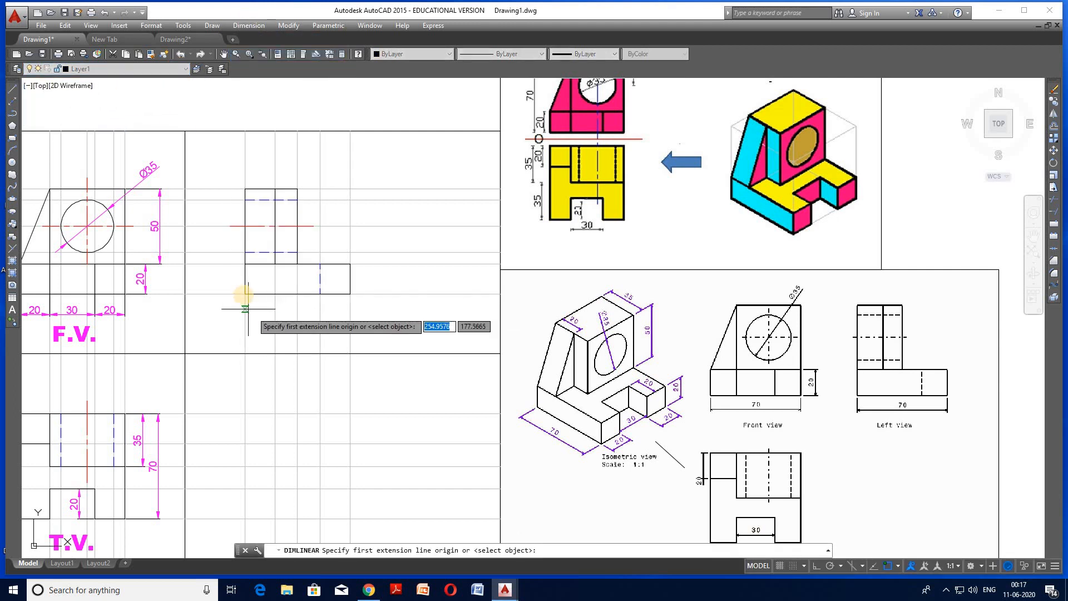
pyautogui.click(245, 293)
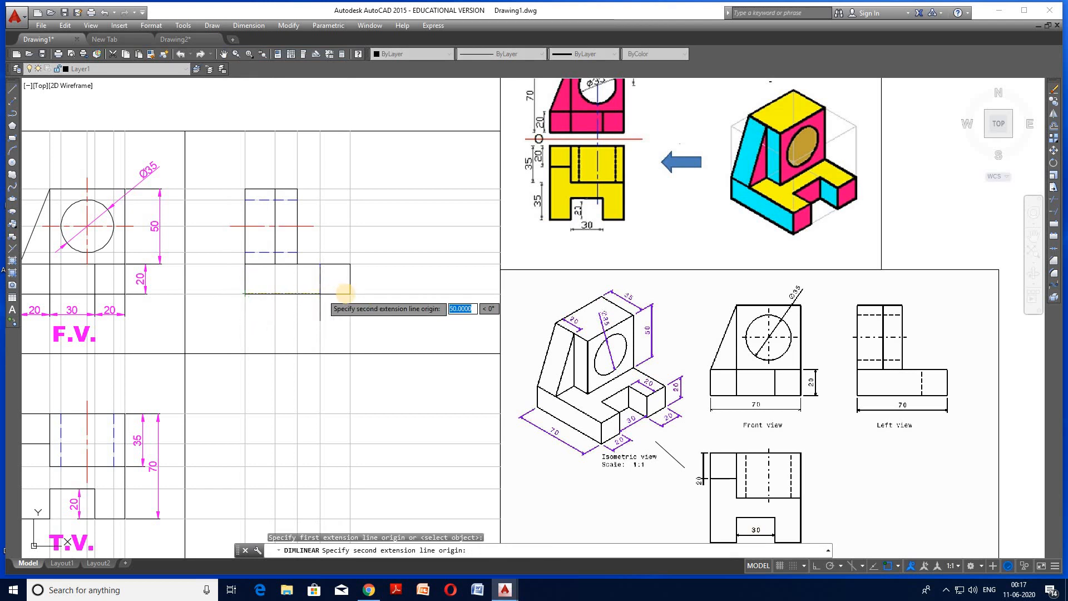
pyautogui.click(350, 294)
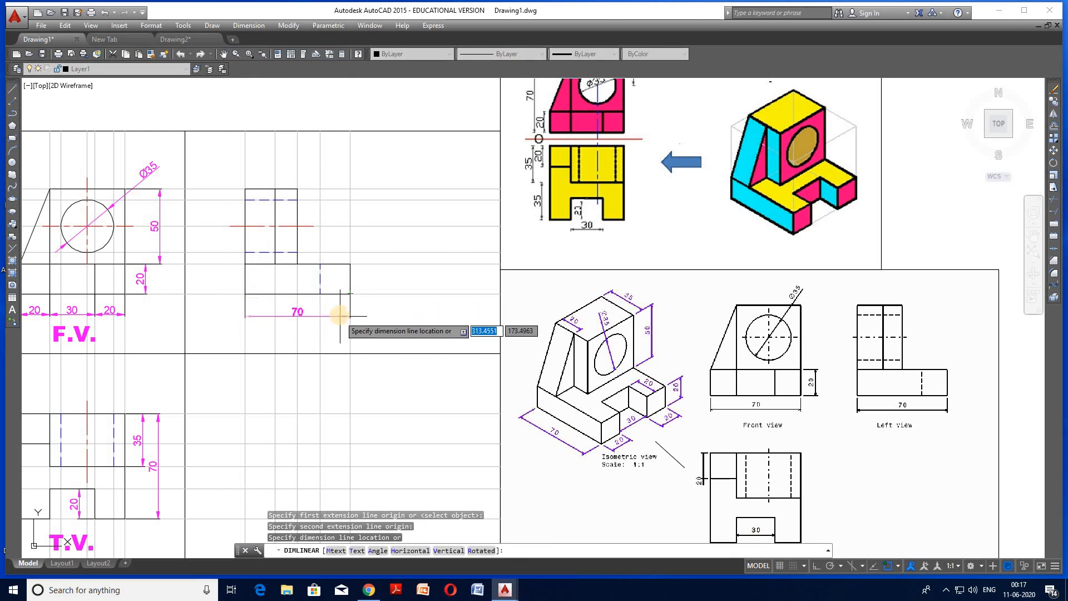
pyautogui.click(340, 314)
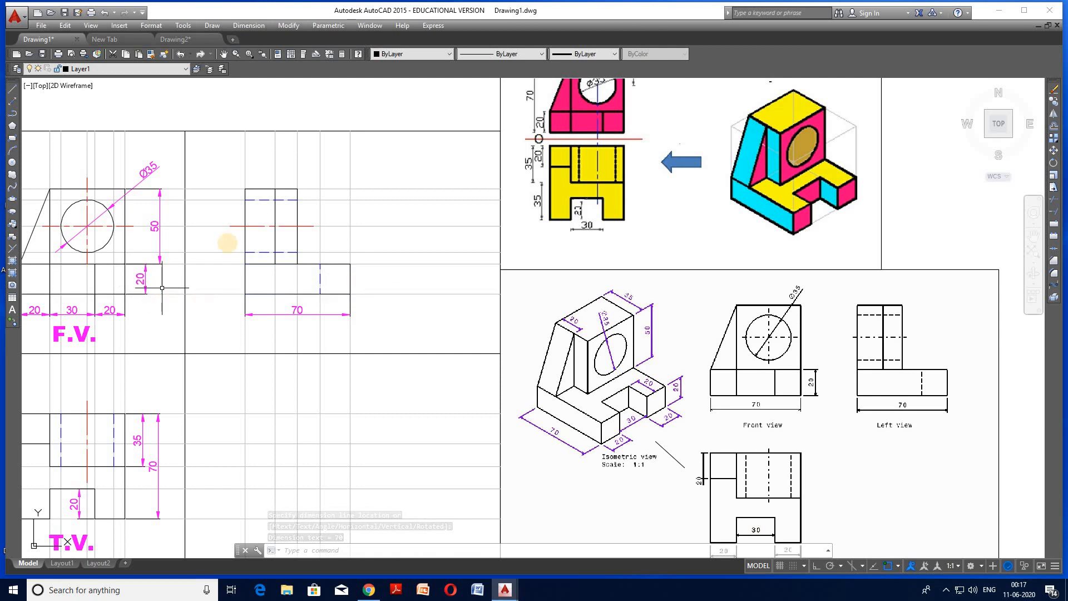
pyautogui.press('Return')
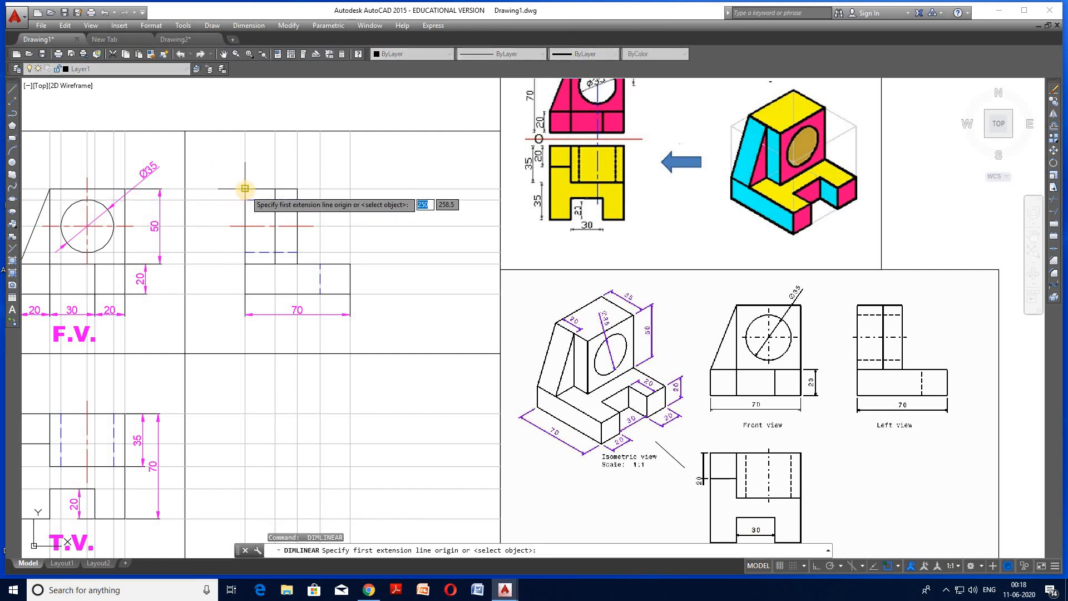
pyautogui.click(245, 189)
pyautogui.click(297, 189)
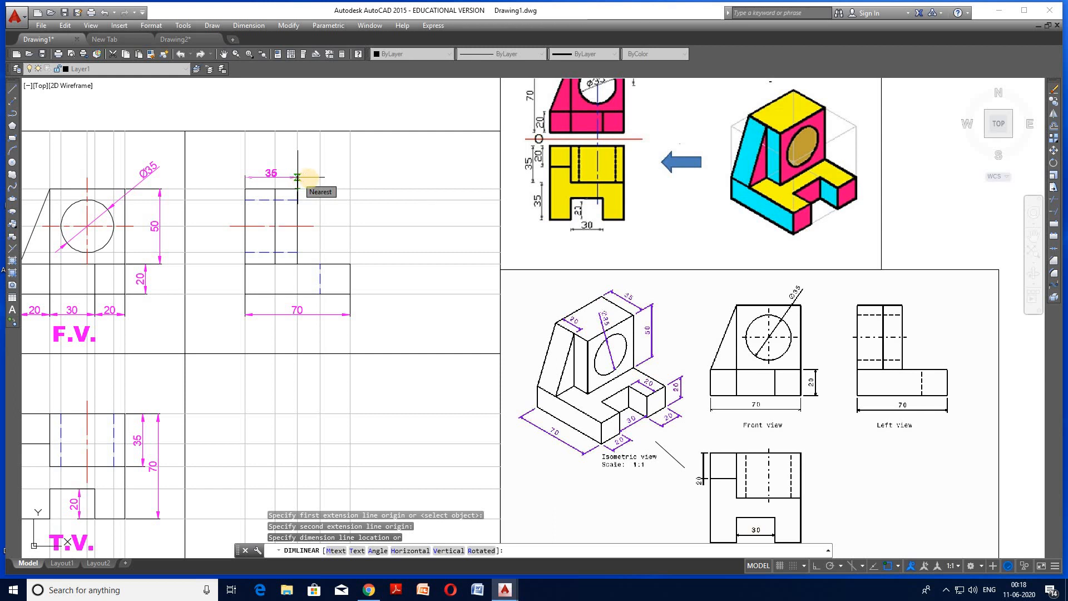
pyautogui.press('Escape')
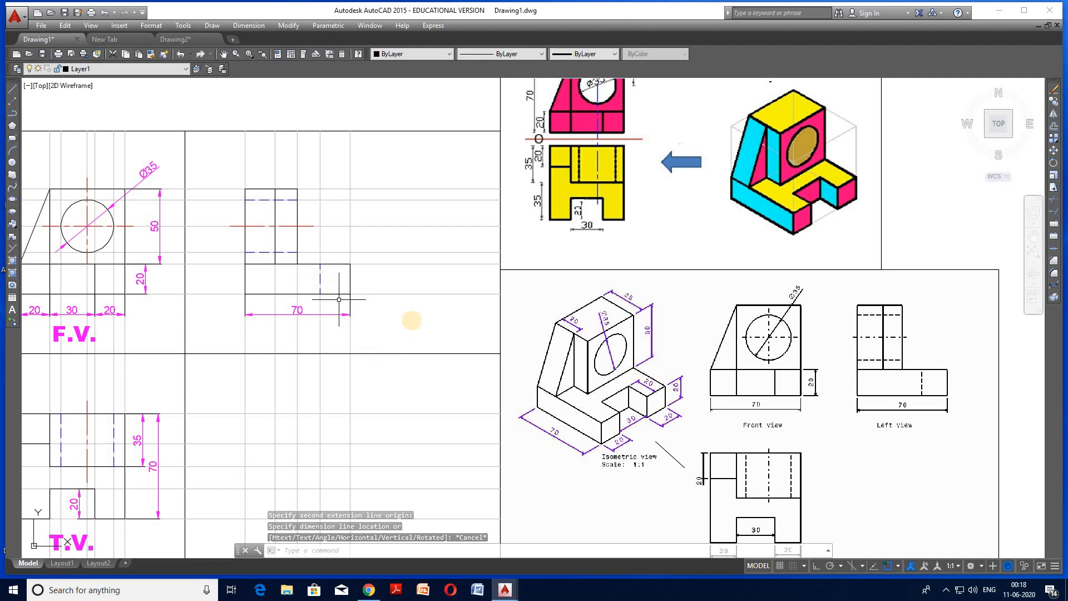
# - Add a linear dimension from the notch's hidden line to the base's outer edge, placed above the base in the side view
pyautogui.press('Return')
pyautogui.click(320, 264)
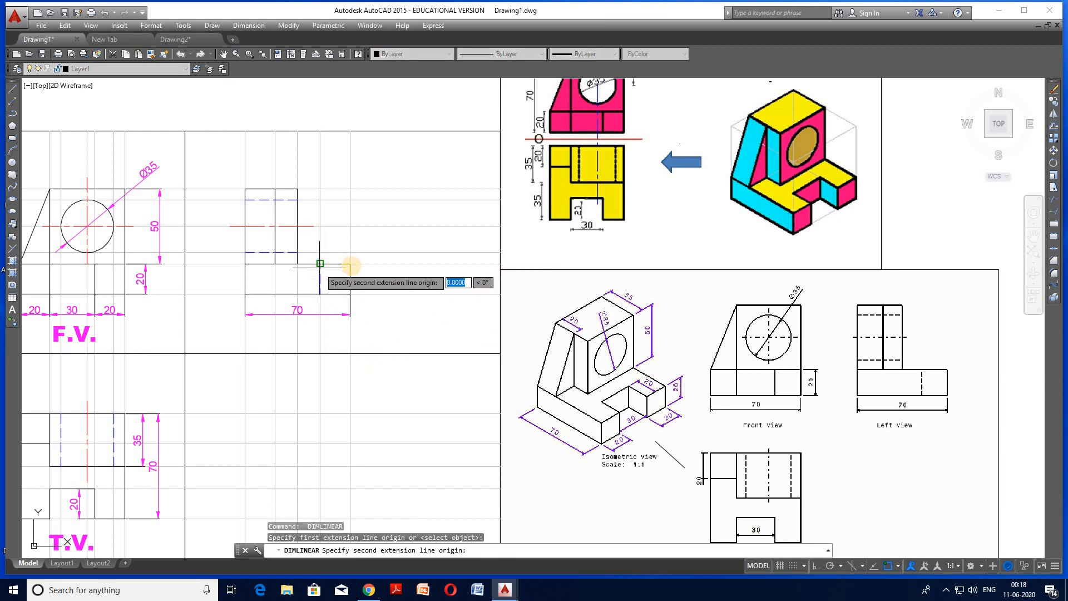
pyautogui.click(350, 263)
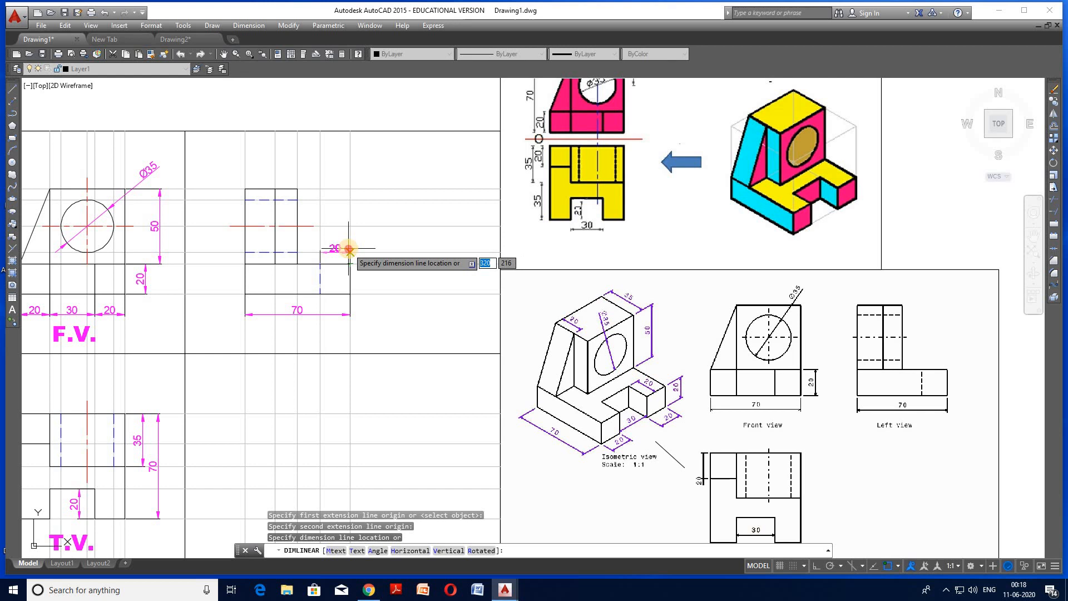
pyautogui.click(349, 251)
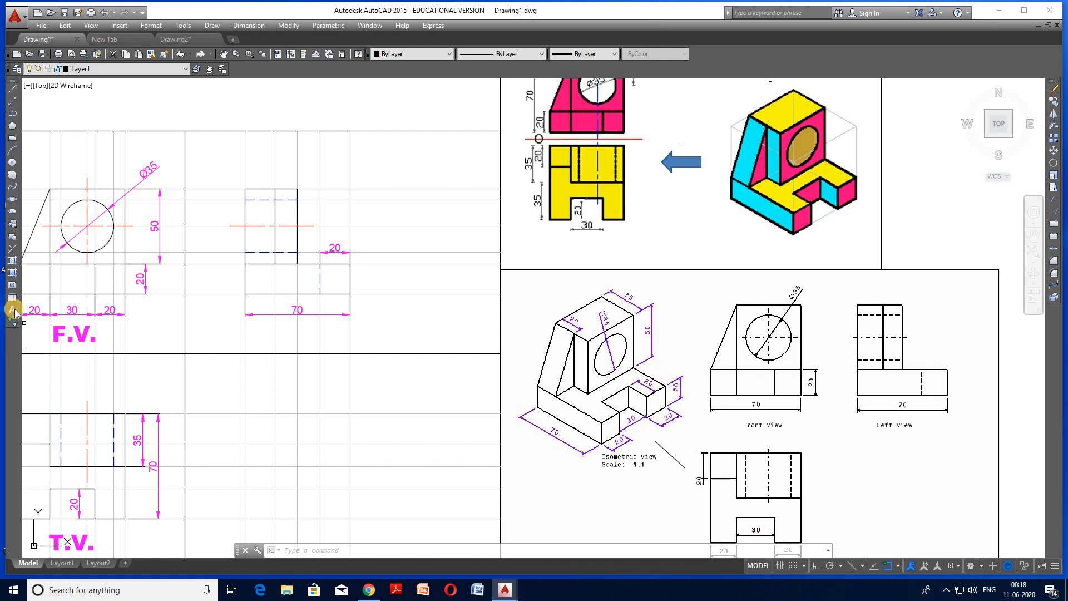
# - Add the multiline text label "L.H.S.V." below the side view in magenta Arial Black at height 10
pyautogui.click(254, 328)
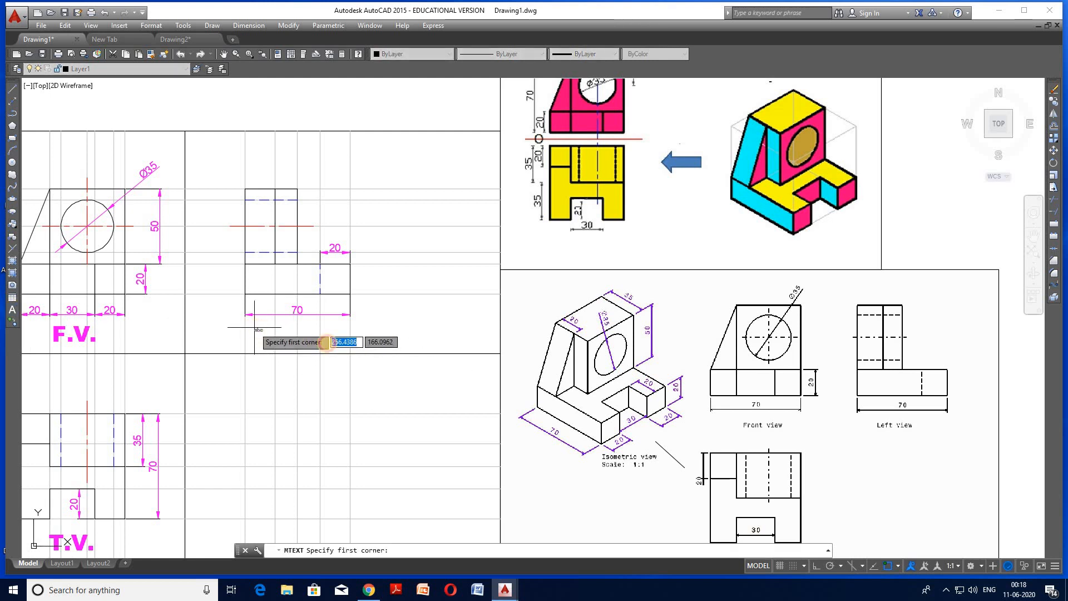
pyautogui.click(339, 346)
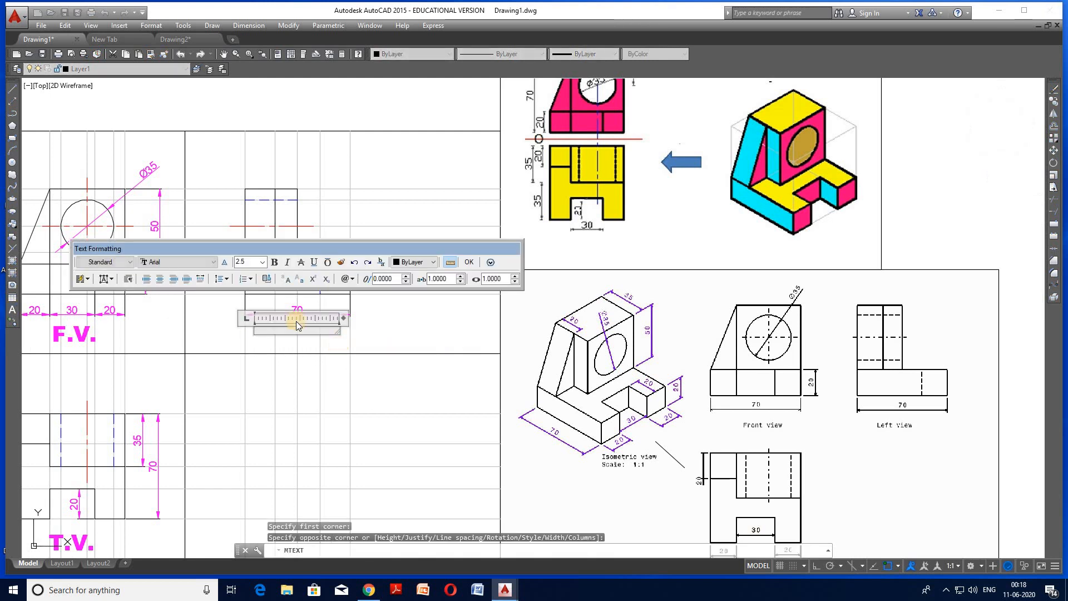
pyautogui.click(258, 262)
pyautogui.write('10')
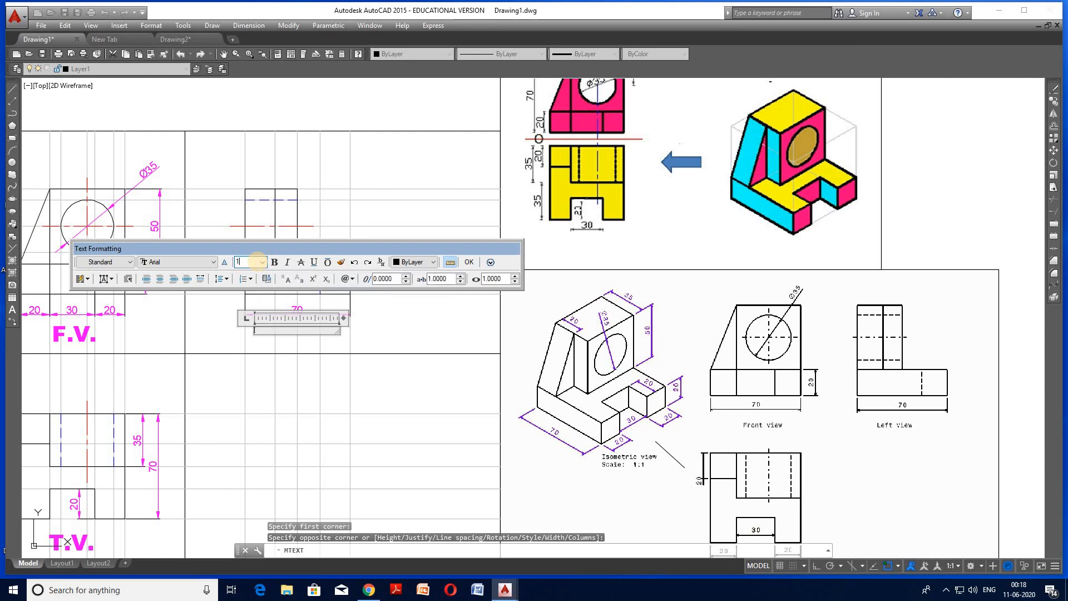
pyautogui.click(174, 261)
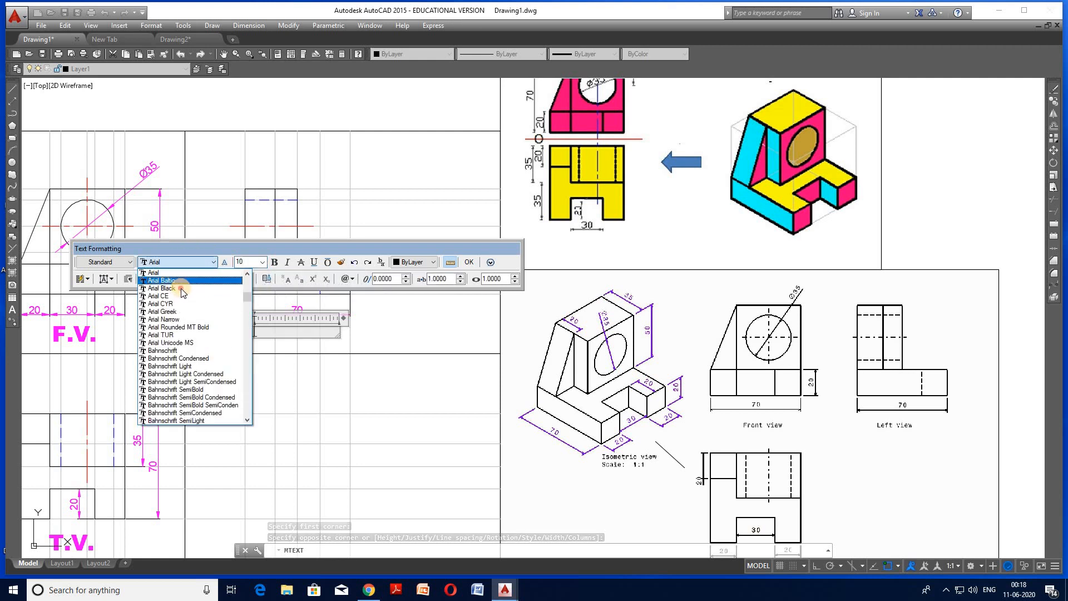
pyautogui.click(181, 288)
pyautogui.click(424, 262)
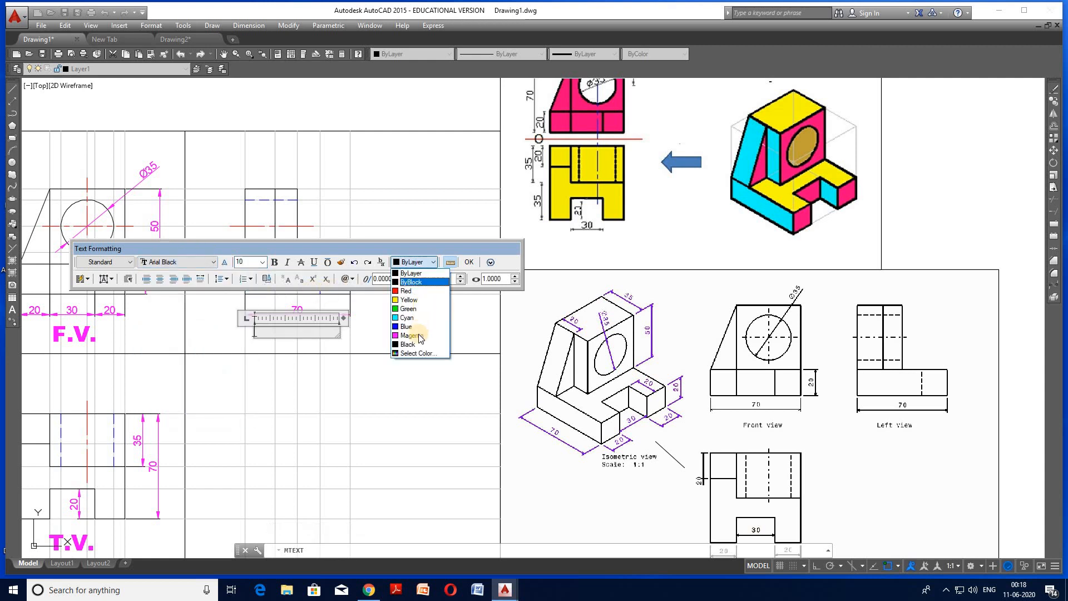
pyautogui.click(415, 335)
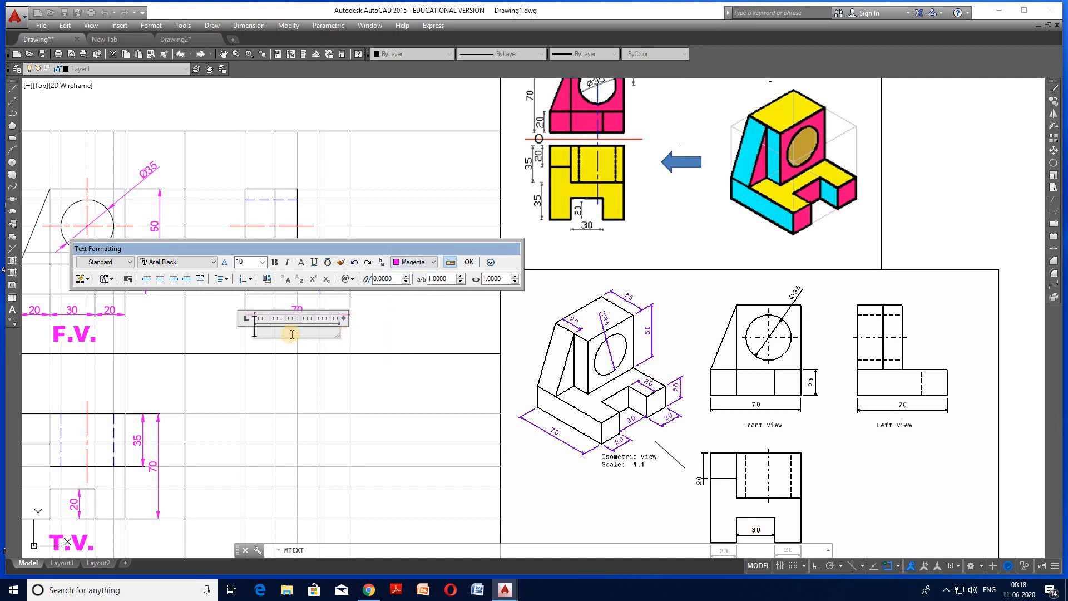
pyautogui.write('L.H.S.V.')
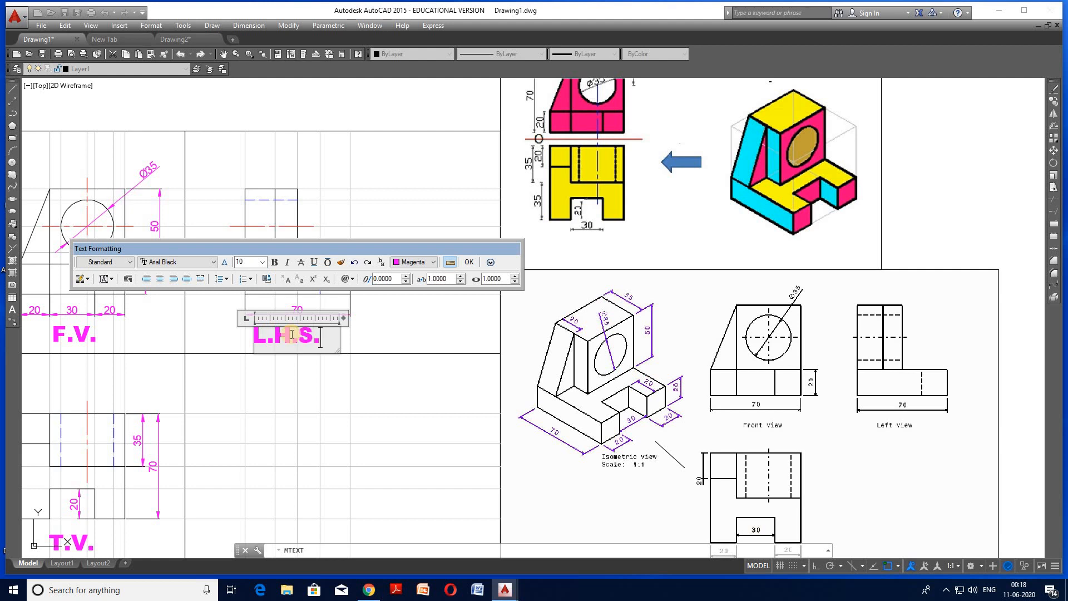
pyautogui.click(469, 262)
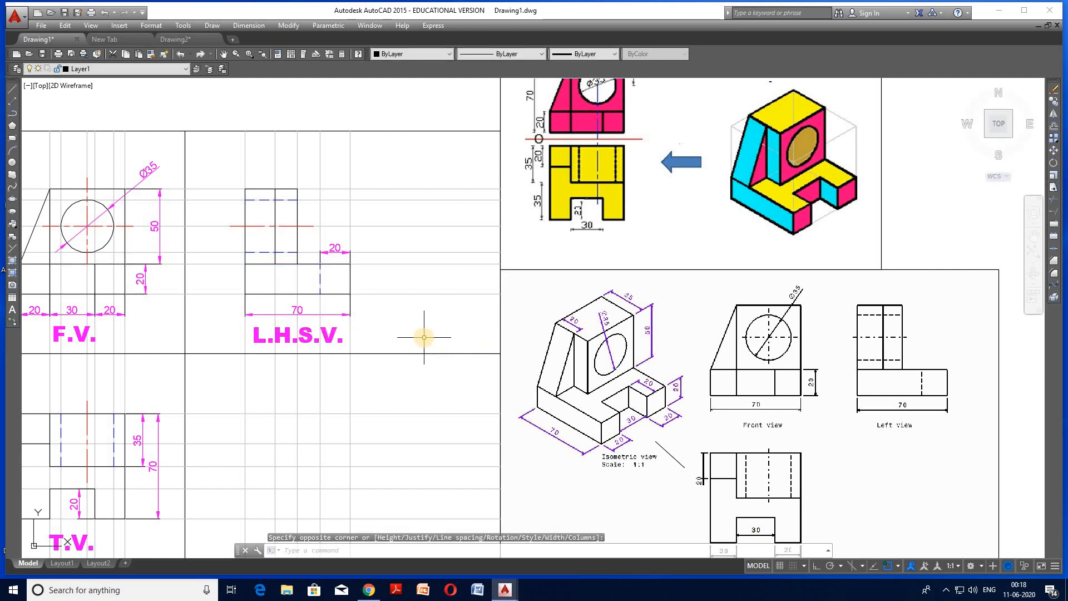
# - Open the plot settings for the drawing and choose DWG To PDF.pc3 as the plotter
pyautogui.scroll(-2, 423, 337)
pyautogui.scroll(2, 269, 349)
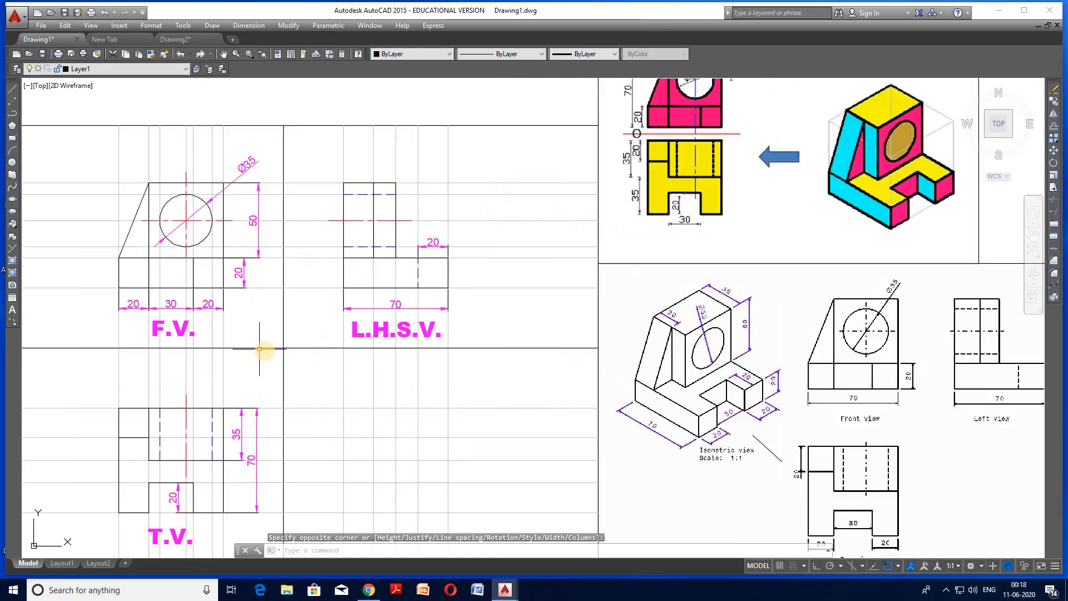
pyautogui.moveTo(270, 351)
pyautogui.mouseDown(button='middle')
pyautogui.moveTo(333, 349)
pyautogui.moveTo(351, 319)
pyautogui.moveTo(341, 312)
pyautogui.mouseUp(button='middle')
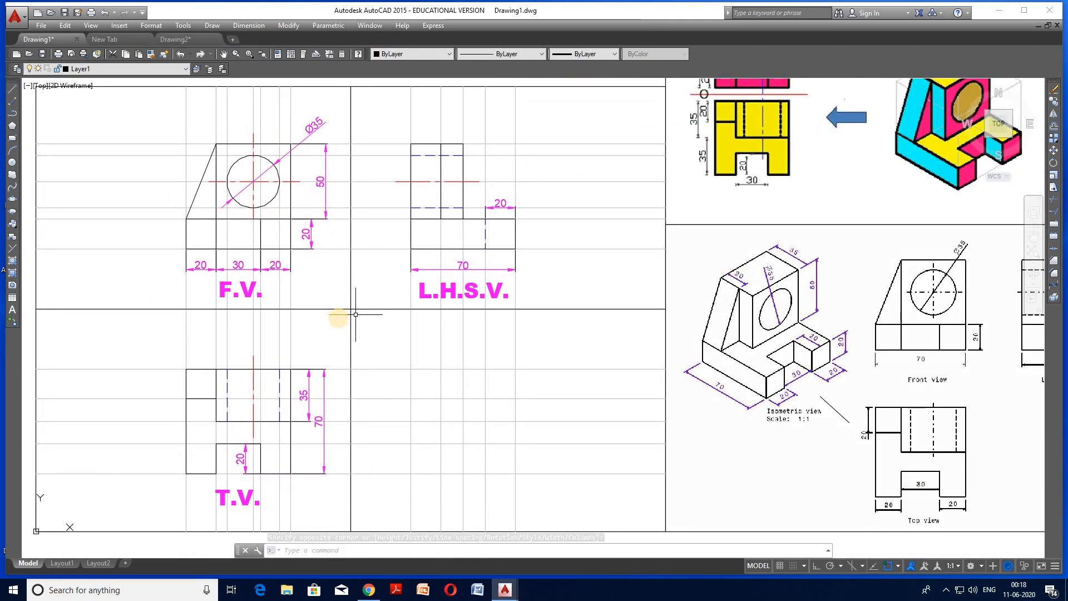
pyautogui.scroll(-2, 338, 318)
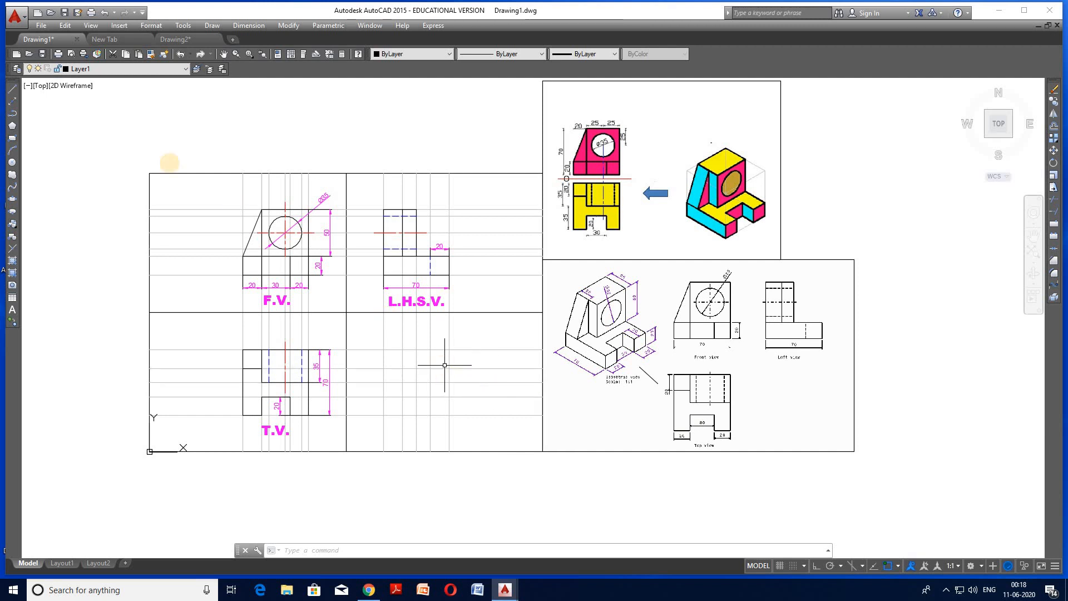
pyautogui.click(42, 26)
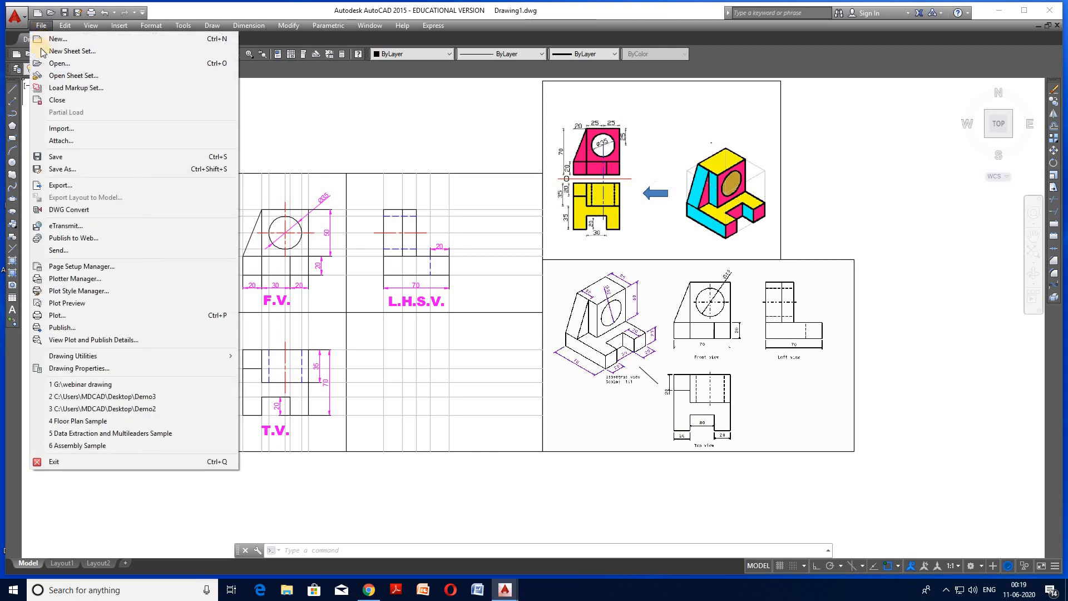
pyautogui.click(64, 318)
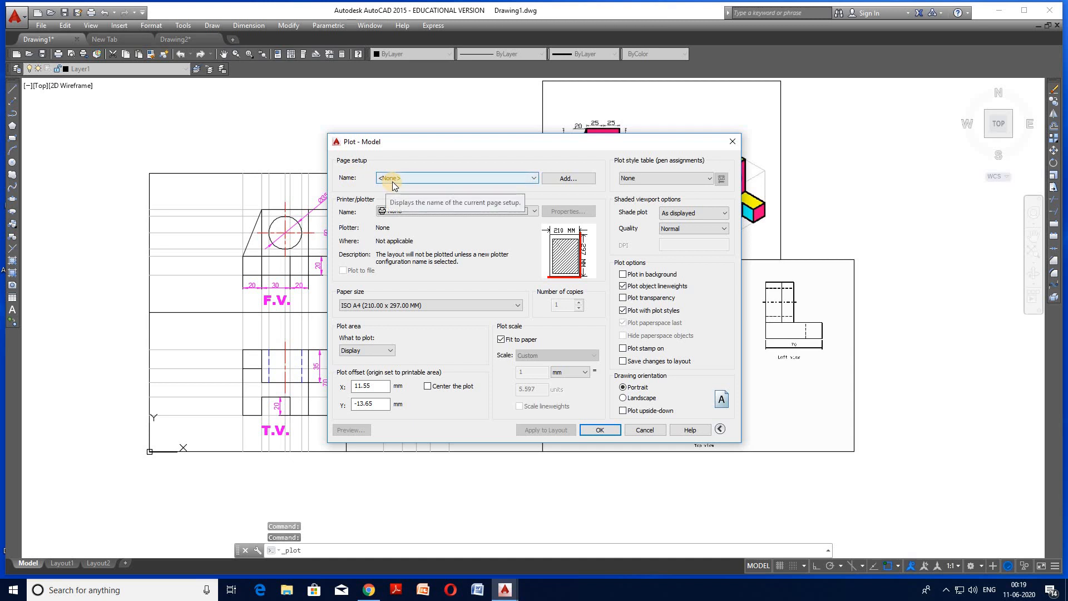
pyautogui.click(406, 211)
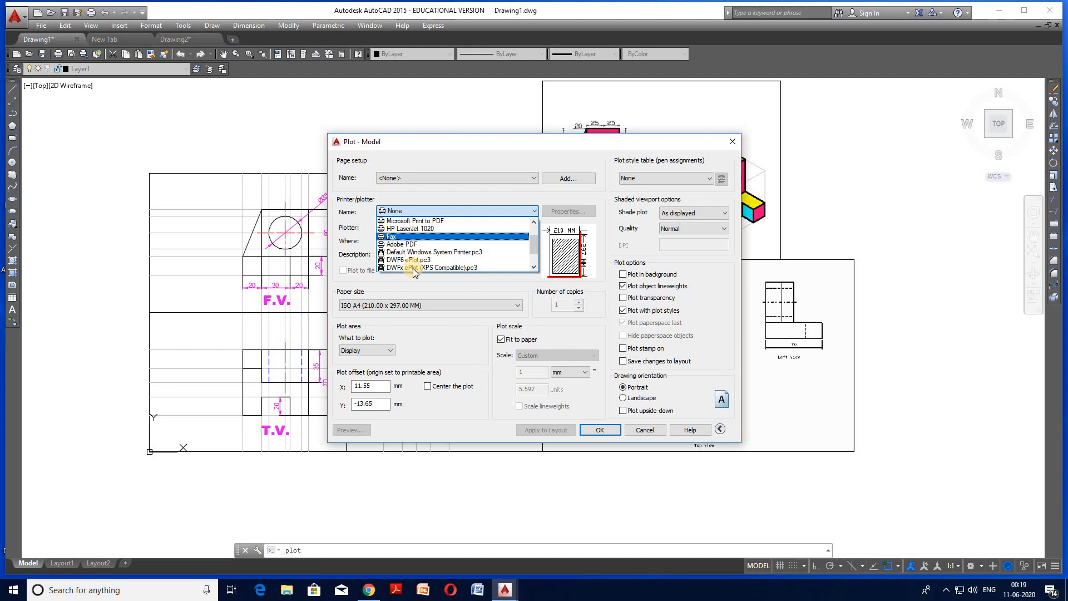
pyautogui.scroll(-1, 416, 262)
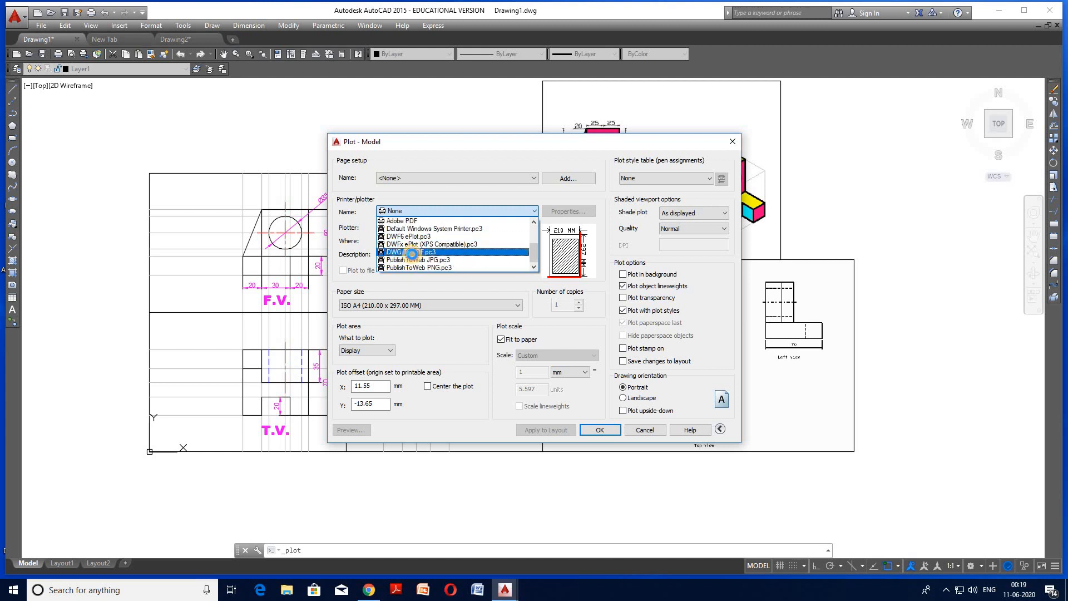
pyautogui.click(412, 254)
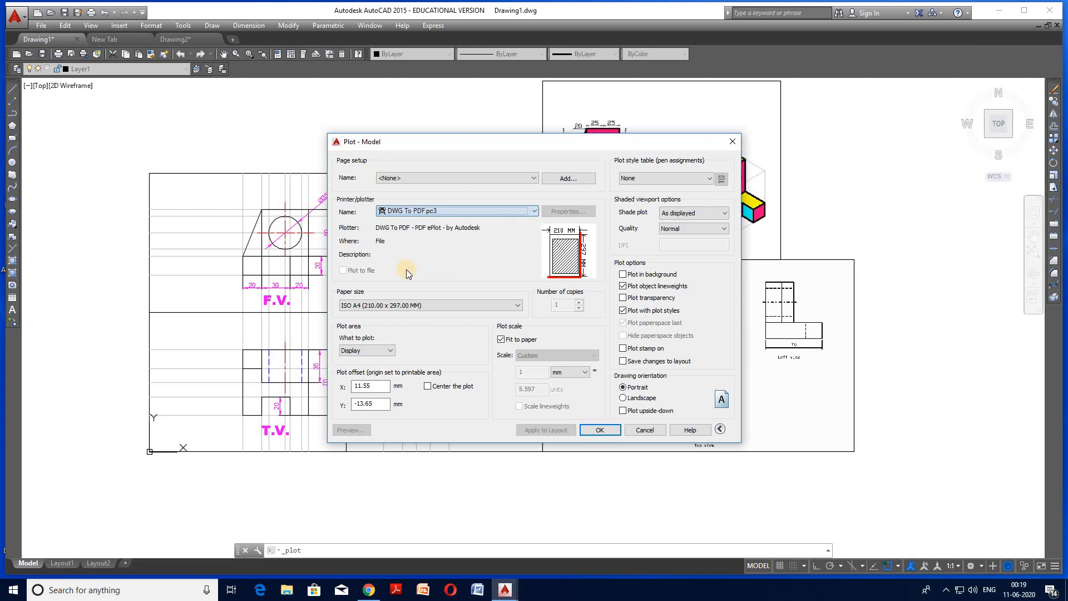
# - Set the plot to ISO A3 (420.00 x 297.00 MM) paper in landscape, with Limits as the plot area and the plot centred
pyautogui.click(359, 307)
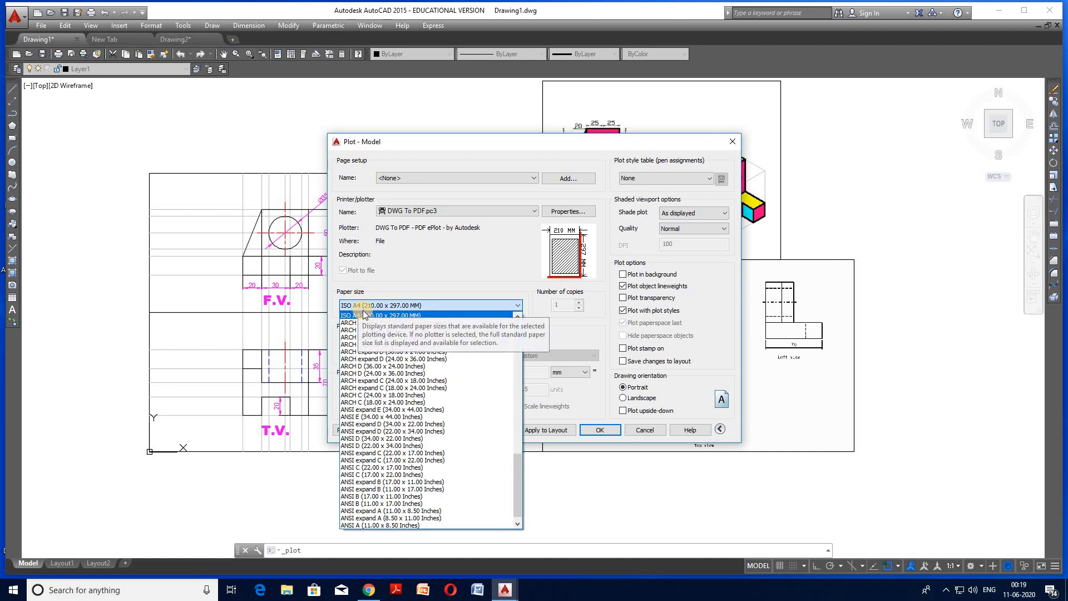
pyautogui.scroll(2, 377, 349)
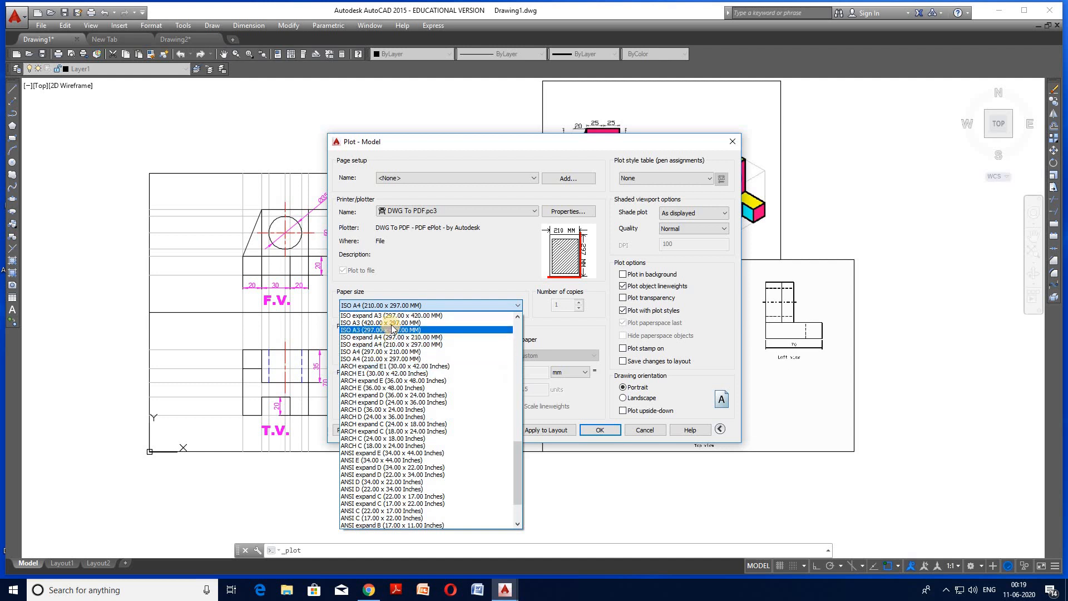
pyautogui.click(392, 324)
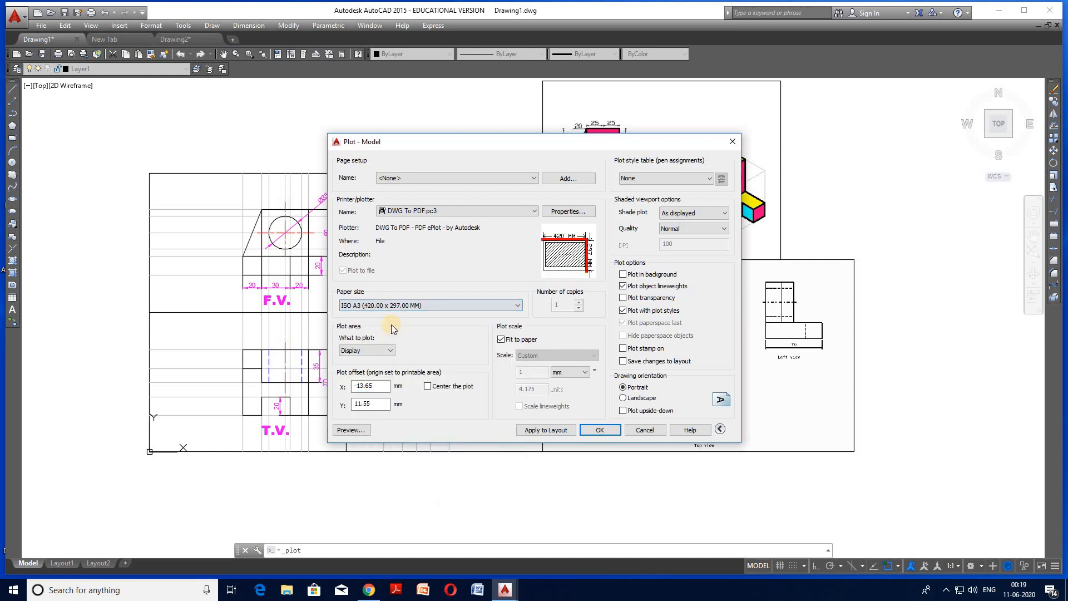
pyautogui.click(371, 352)
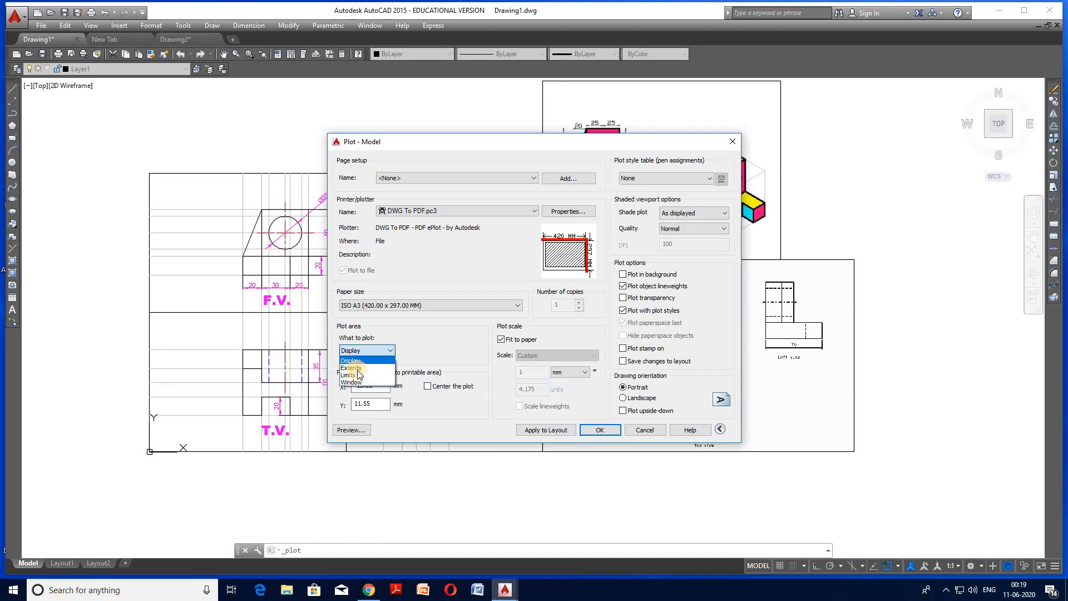
pyautogui.click(354, 377)
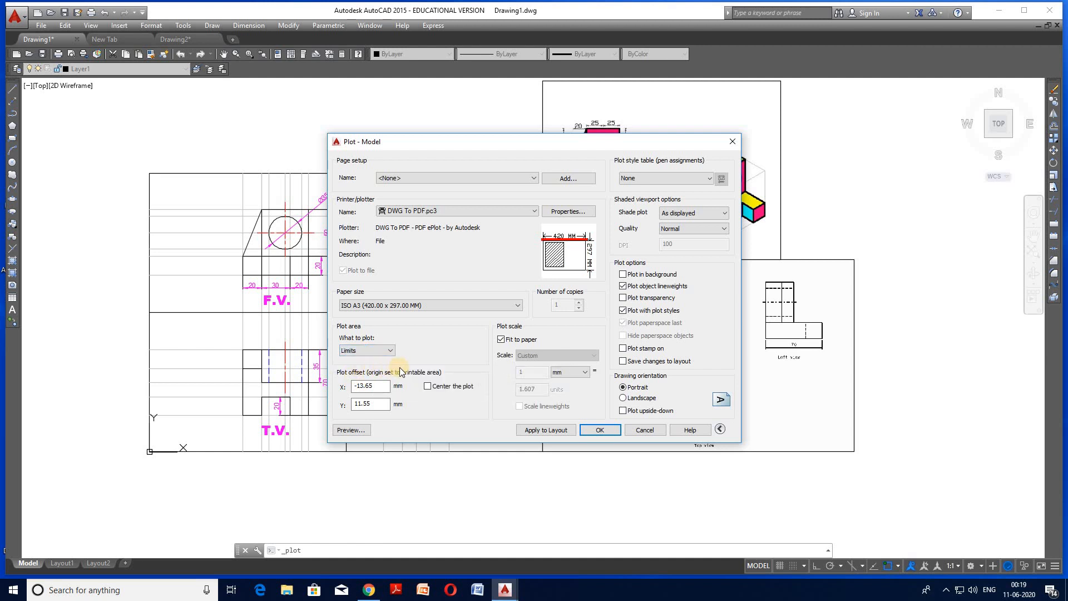
pyautogui.click(427, 386)
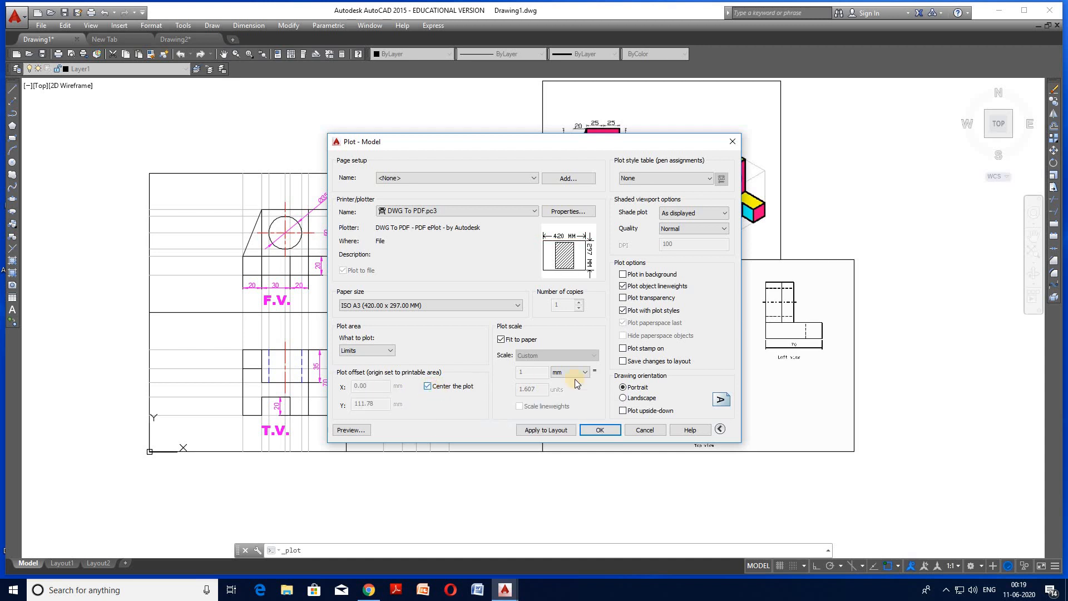
pyautogui.click(647, 398)
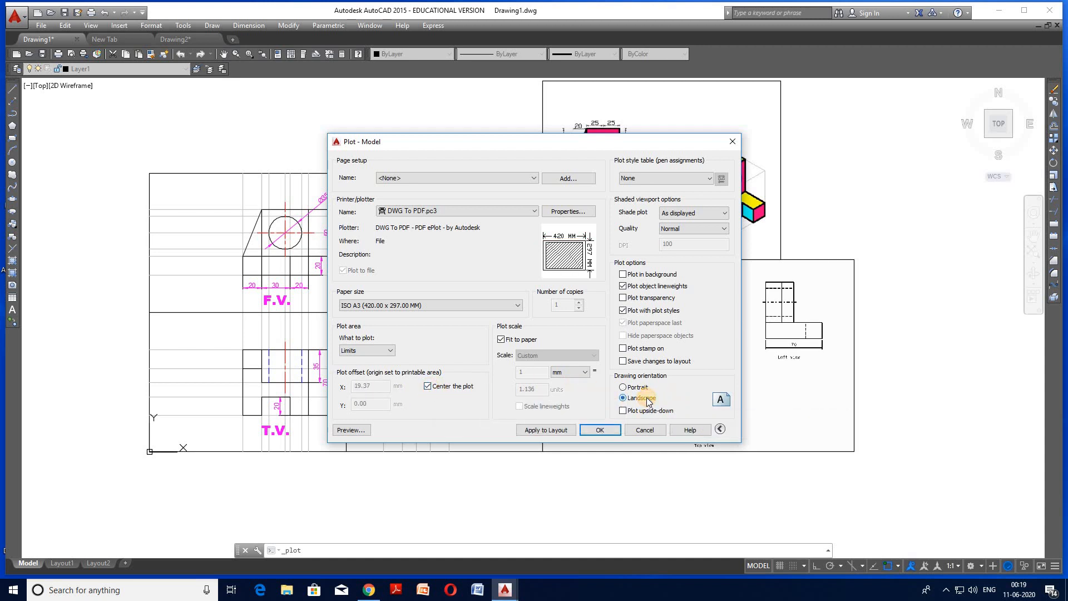
# - Preview the plot, then plot the sheet to a PDF file named Case-II on the Desktop
pyautogui.click(349, 431)
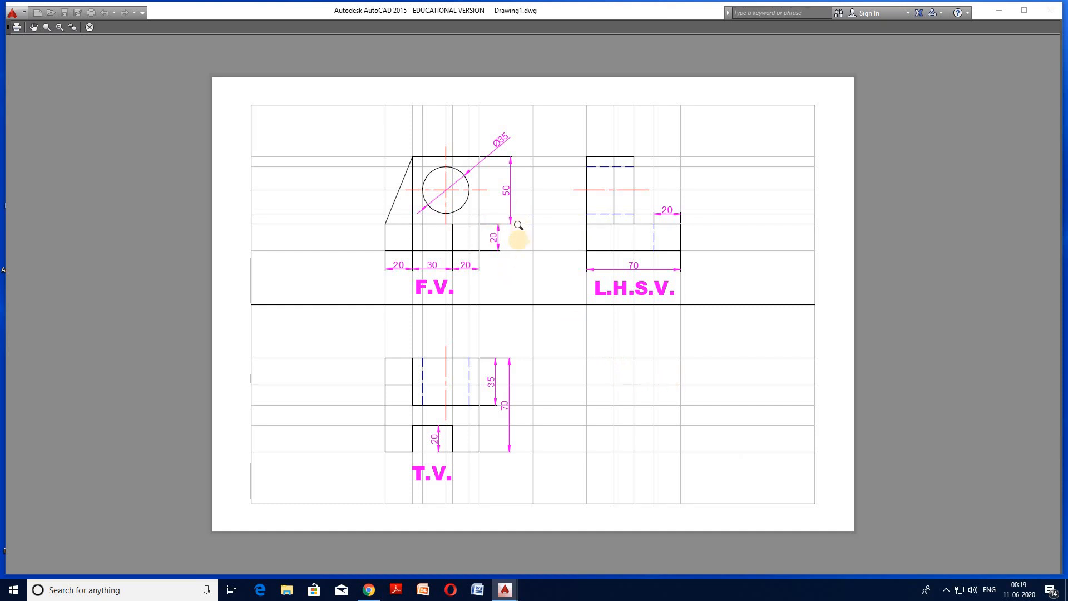
pyautogui.rightClick(517, 251)
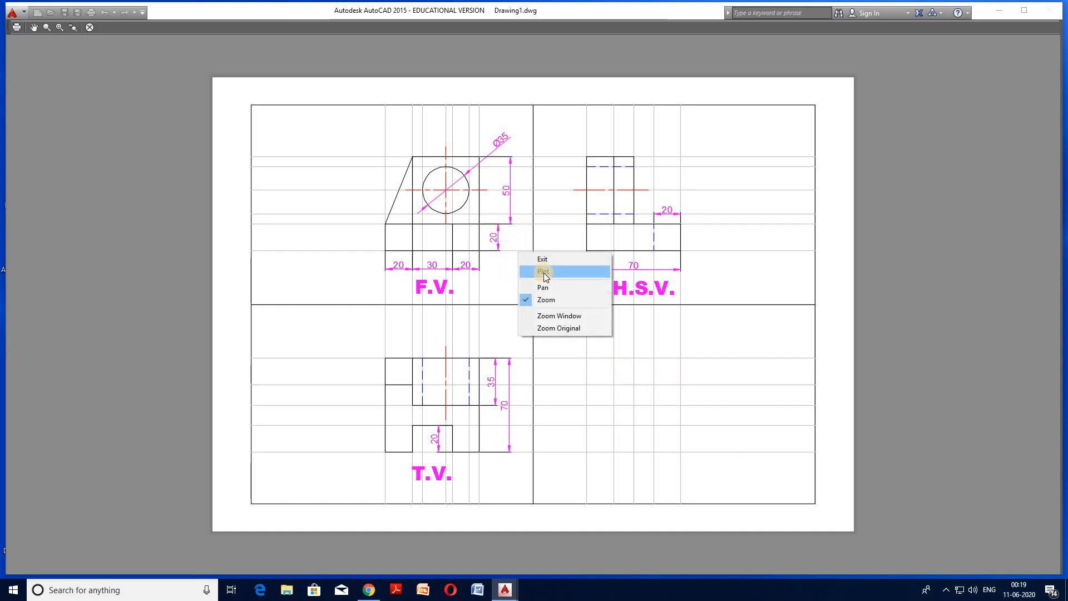
pyautogui.click(542, 273)
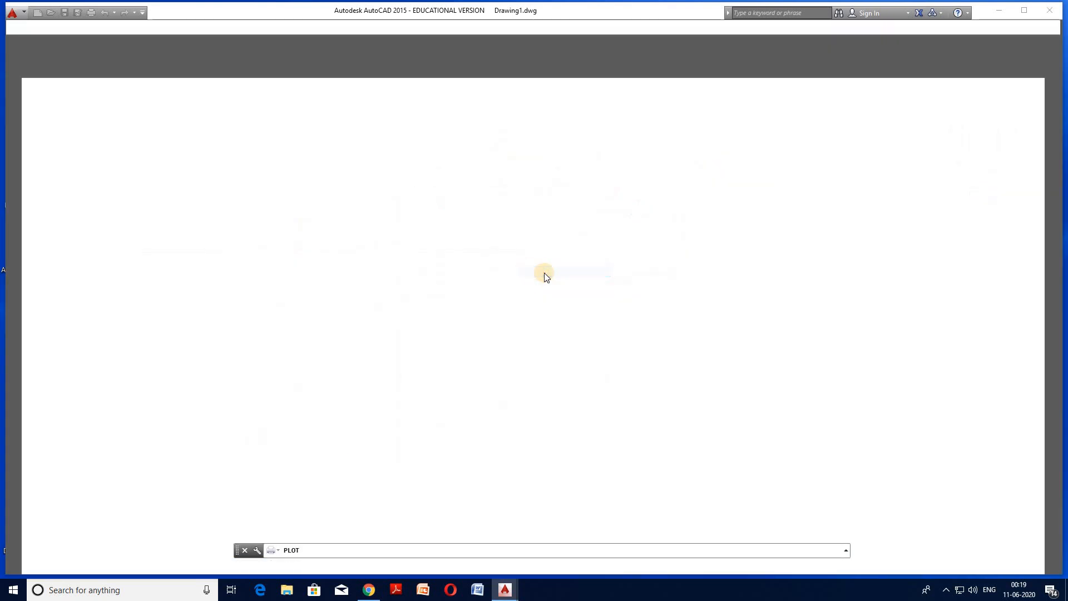
pyautogui.click(390, 331)
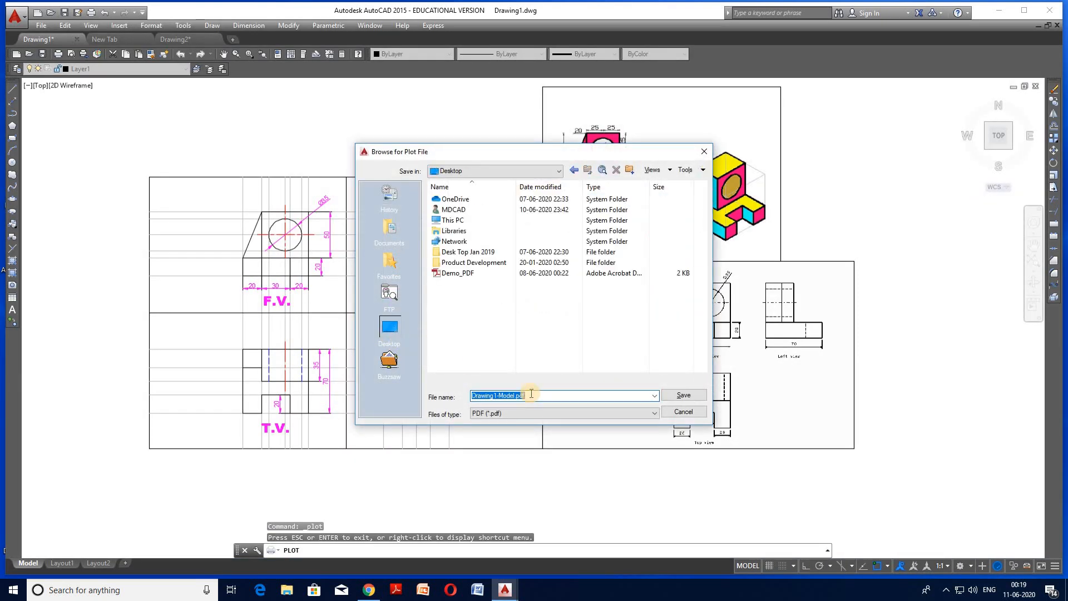
pyautogui.write('Case-II')
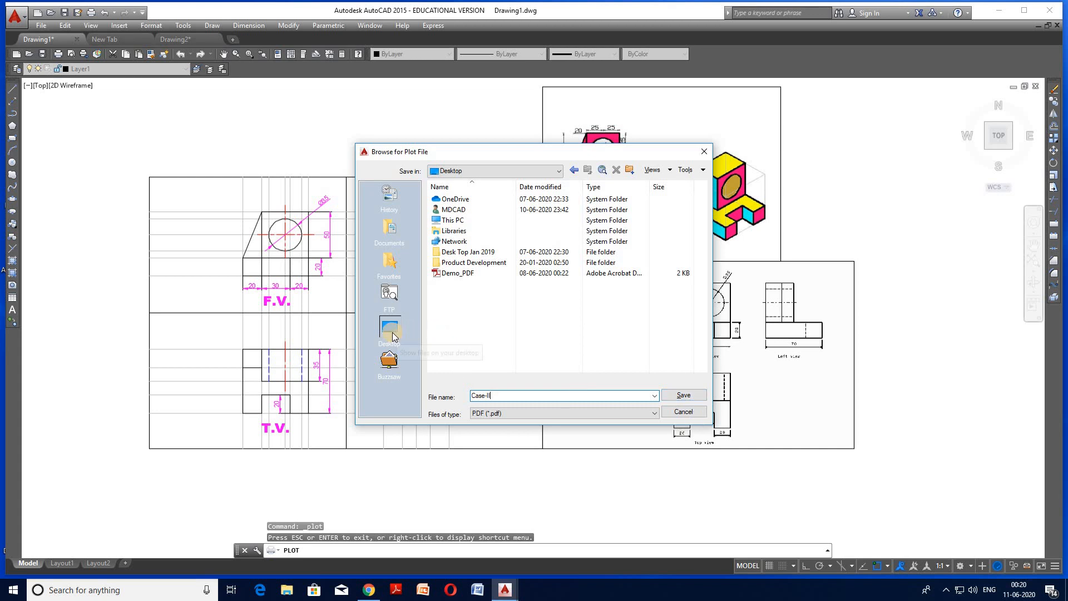
pyautogui.click(690, 396)
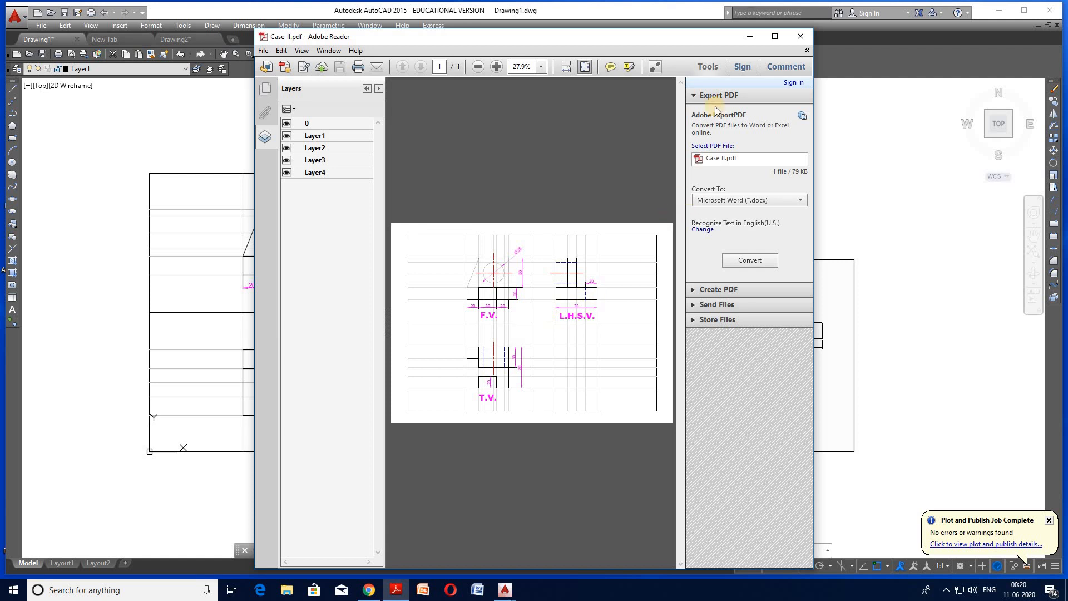
# - Minimize the PDF viewer and the drawing window, and move the Case-II PDF to the middle of the desktop
pyautogui.click(748, 36)
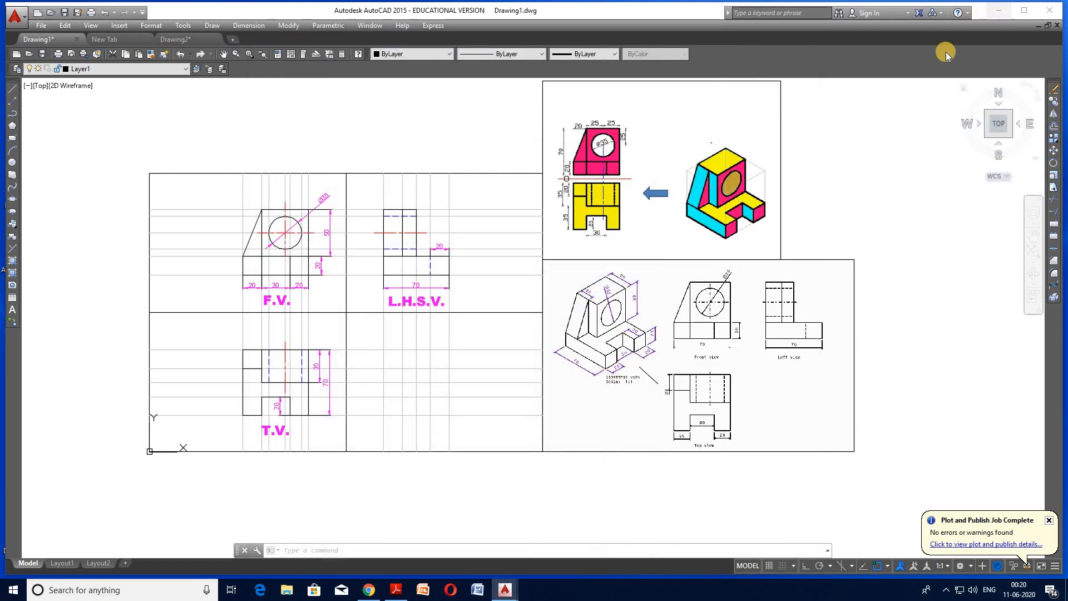
pyautogui.click(999, 10)
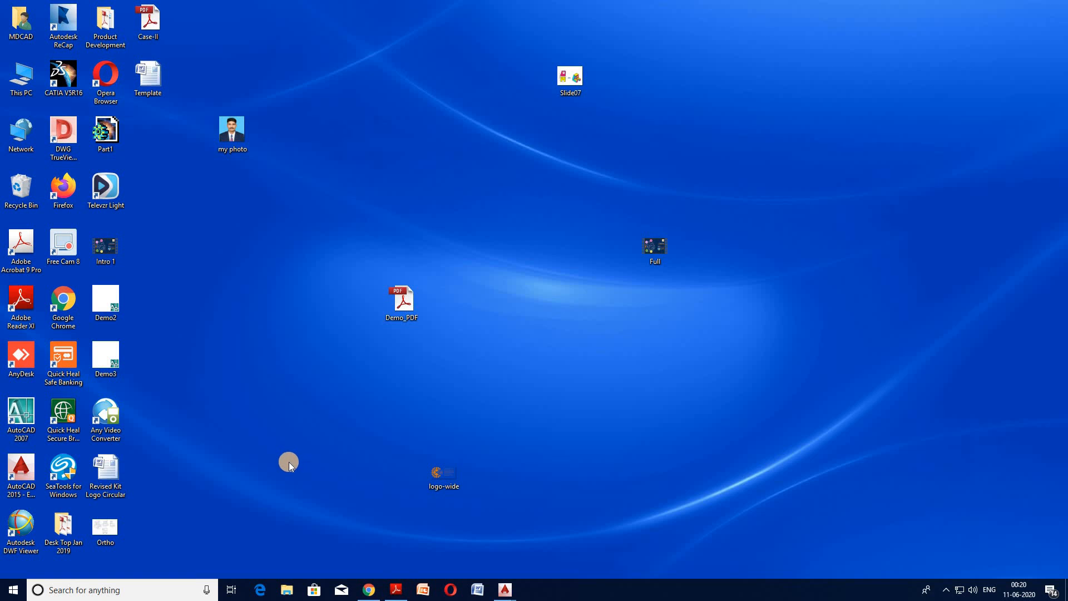
pyautogui.moveTo(141, 35); pyautogui.dragTo(544, 265)
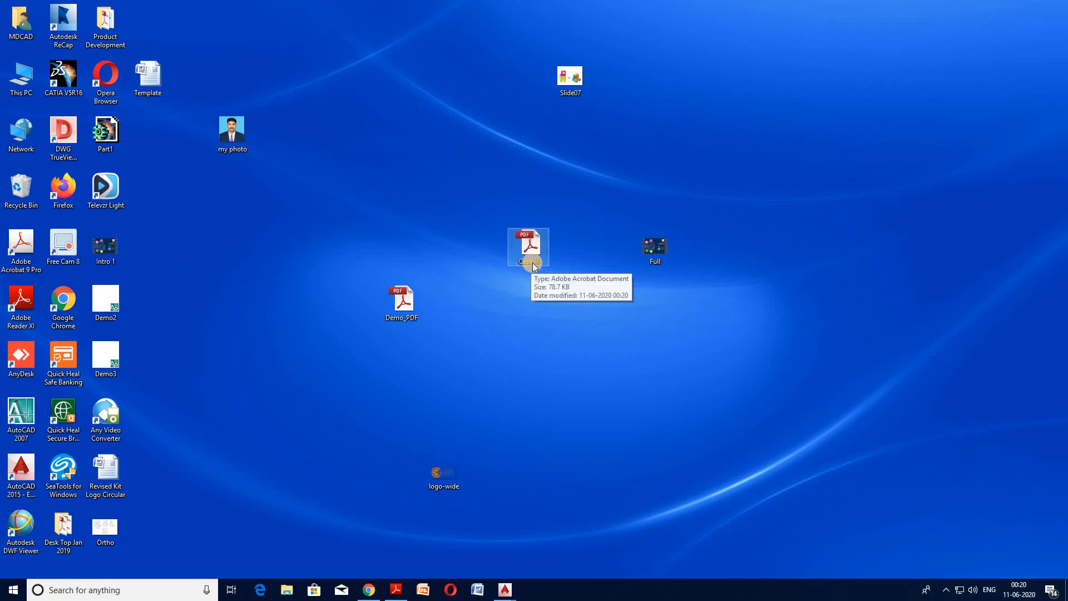
pyautogui.click(363, 591)
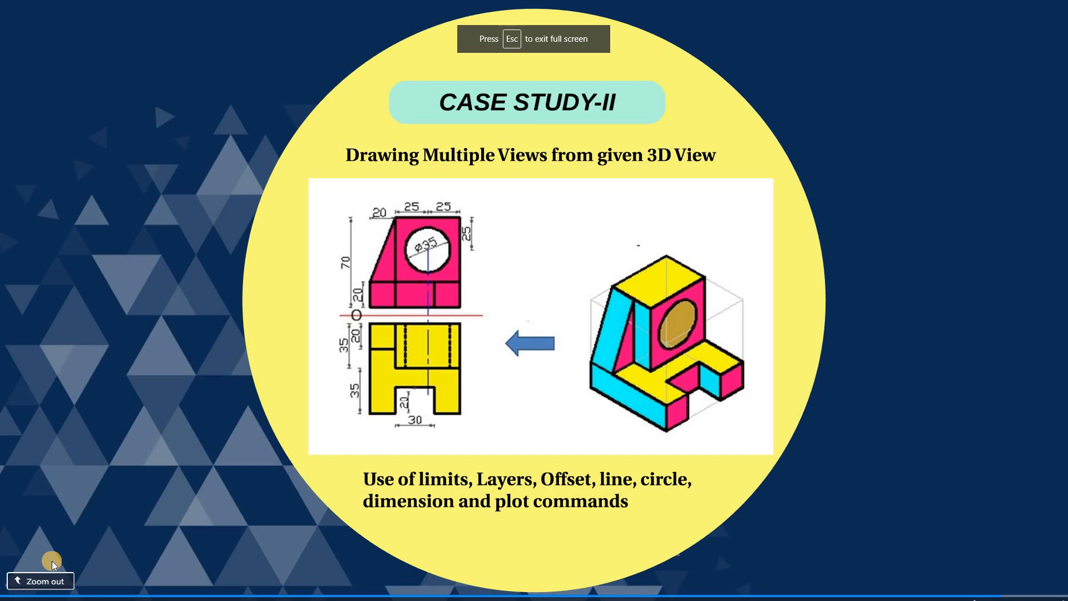
pyautogui.click(40, 562)
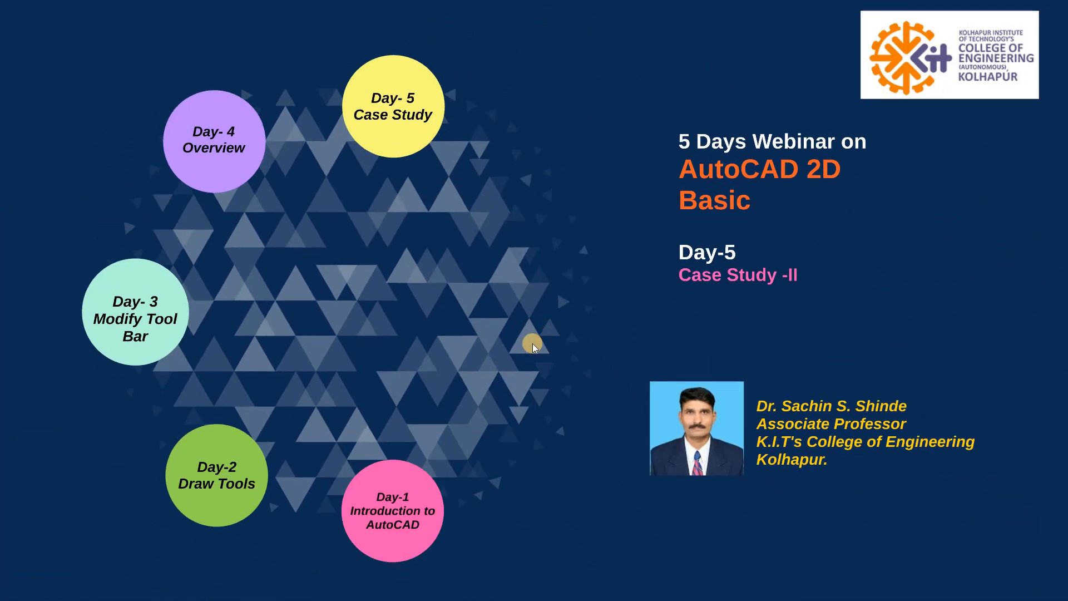